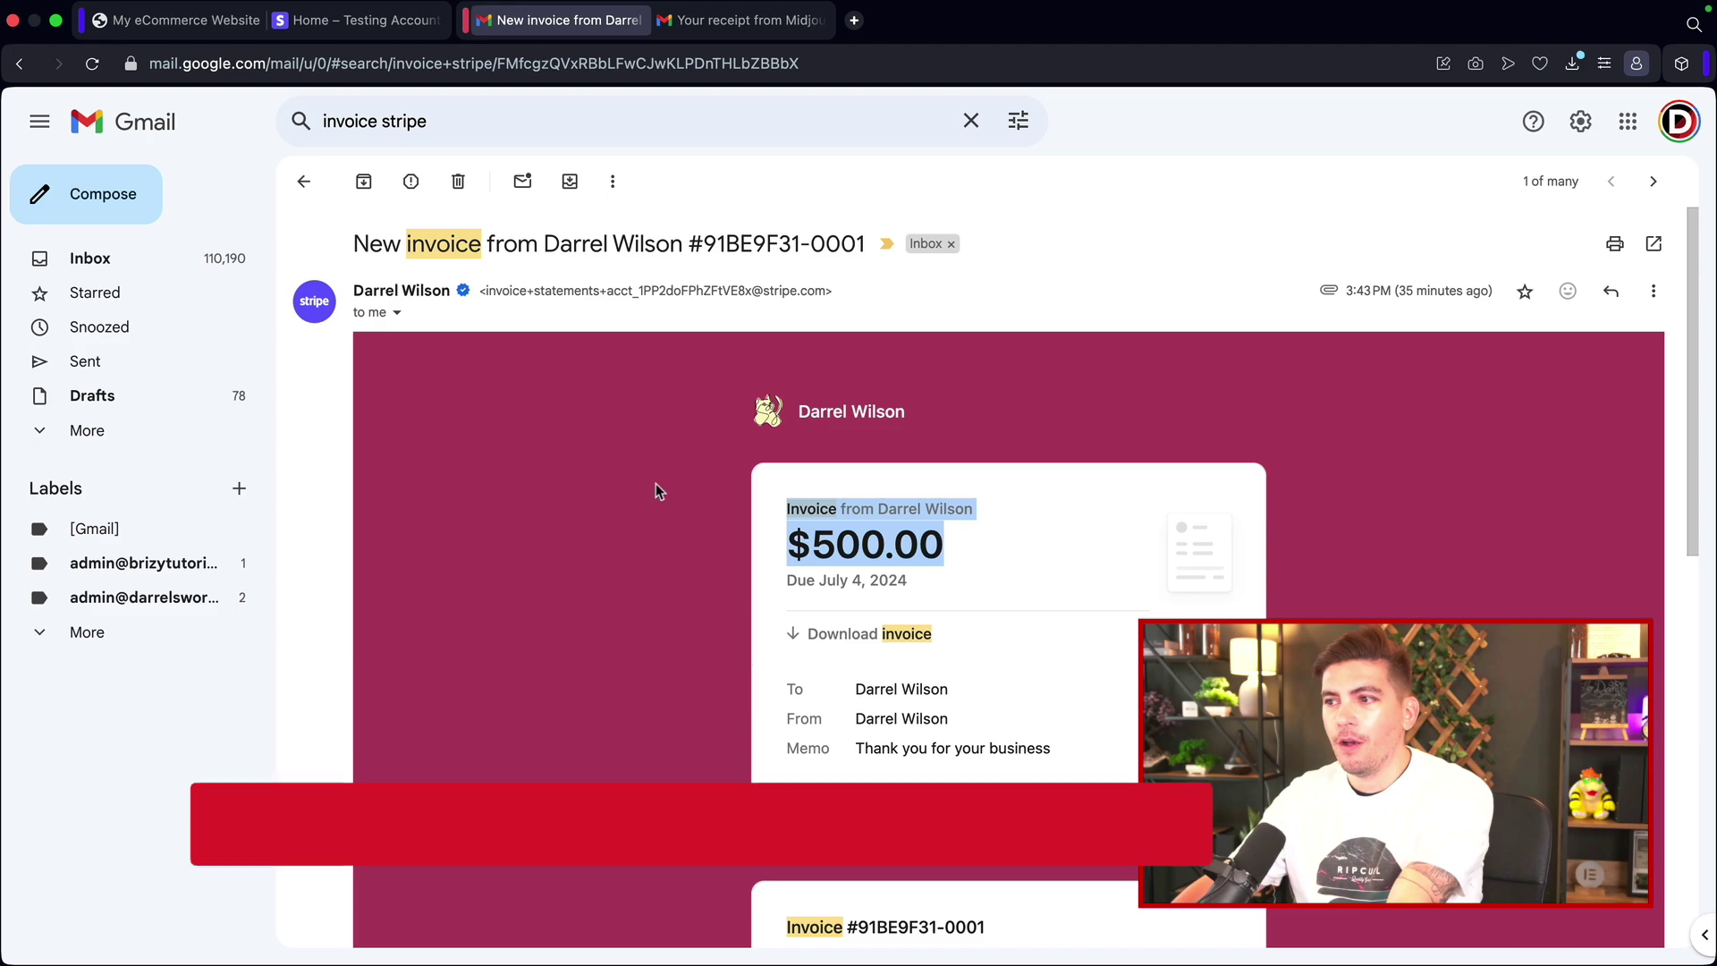
# Step: Scroll the Stripe invoice email and highlight its $500.00 amount
pyautogui.scroll(-1, 639, 450)
pyautogui.scroll(-1, 636, 452)
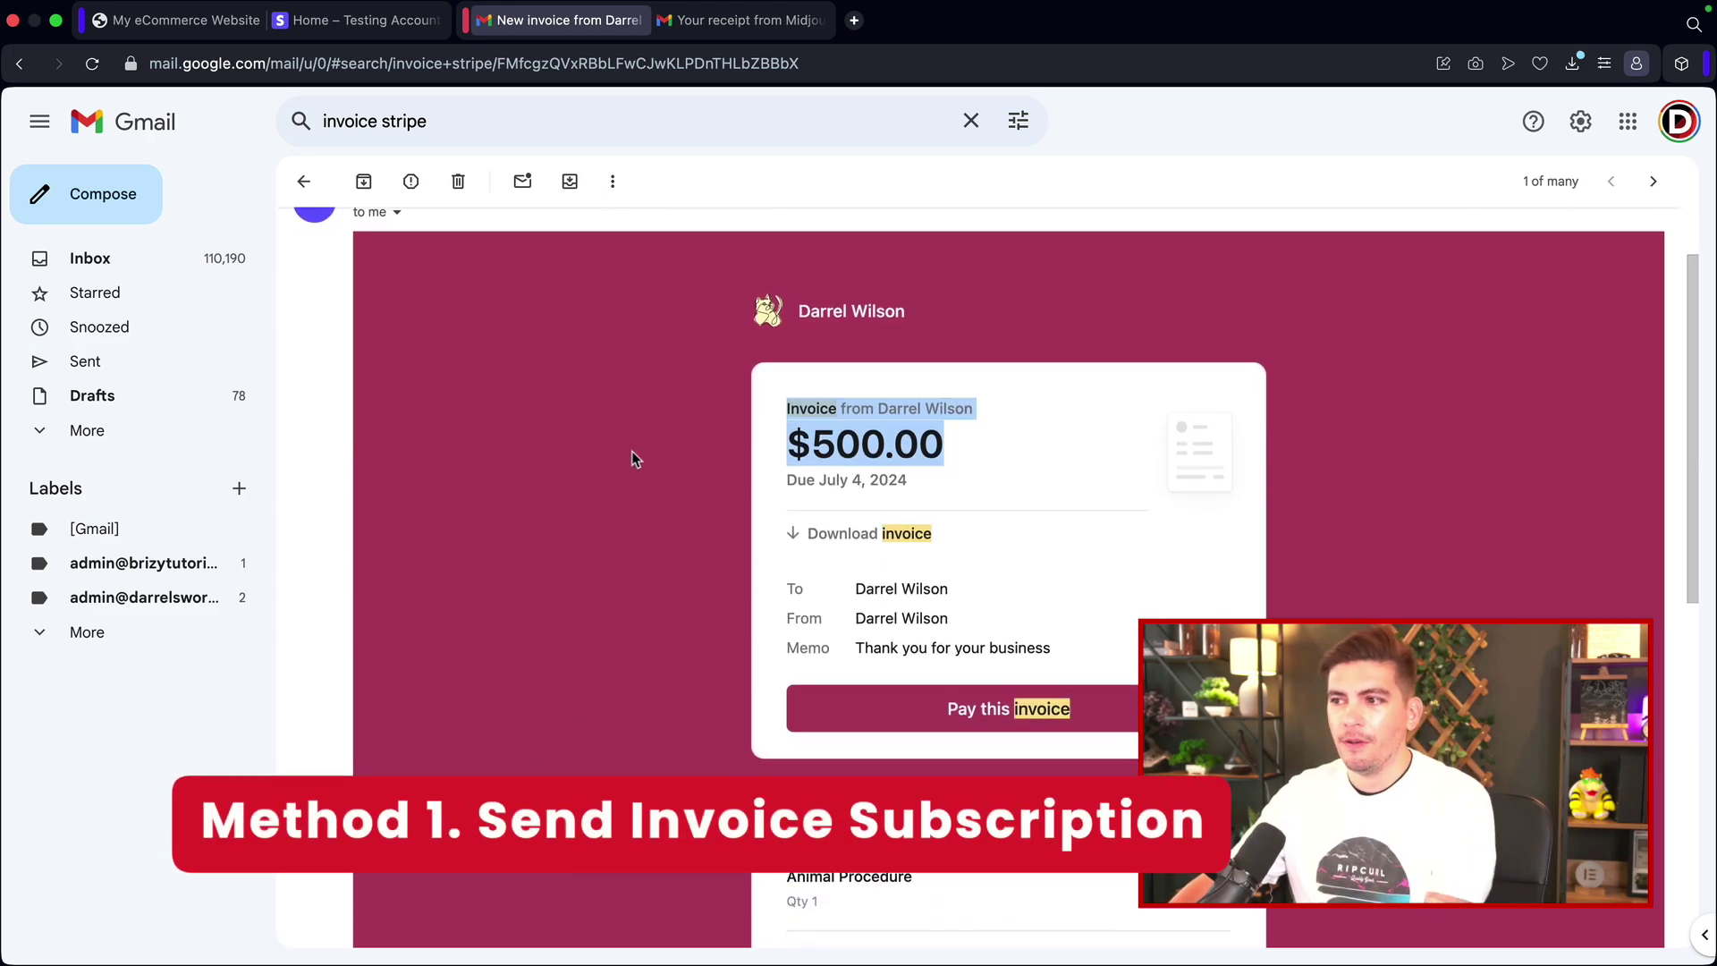
pyautogui.click(631, 451)
pyautogui.moveTo(941, 445); pyautogui.dragTo(717, 426)
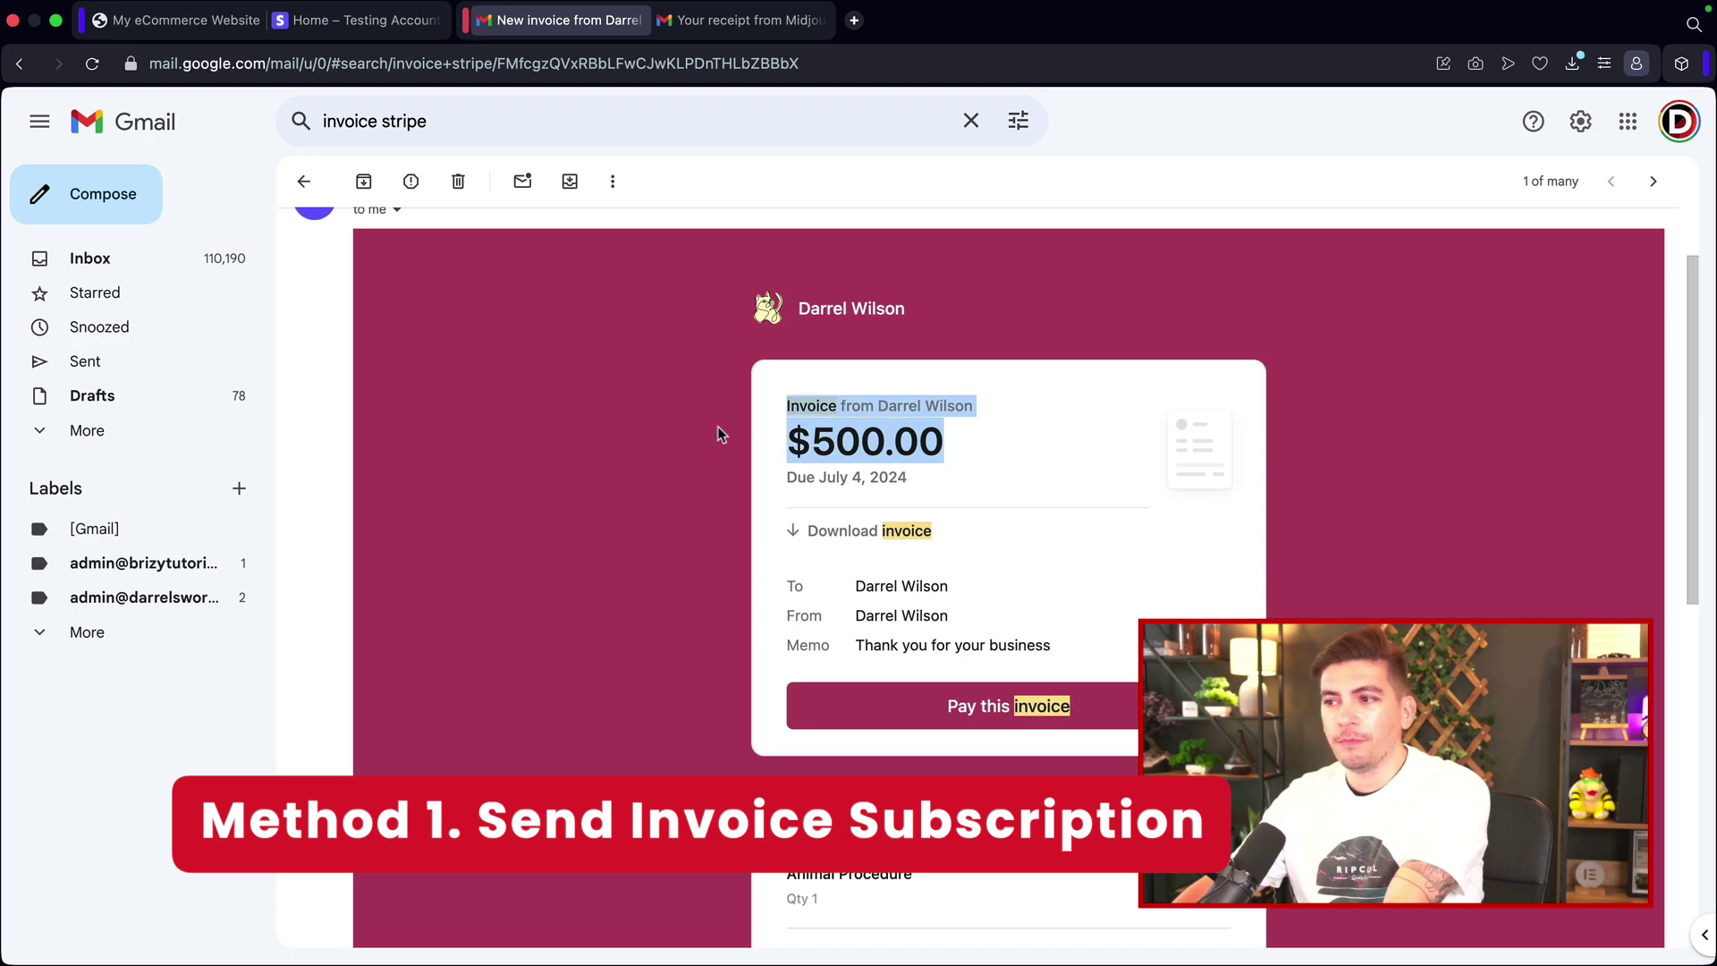
pyautogui.click(711, 429)
# Step: Finish reading the invoice, check the Midjourney receipt, then go to the eCommerce website homepage
pyautogui.scroll(-1, 699, 418)
pyautogui.scroll(-1, 695, 422)
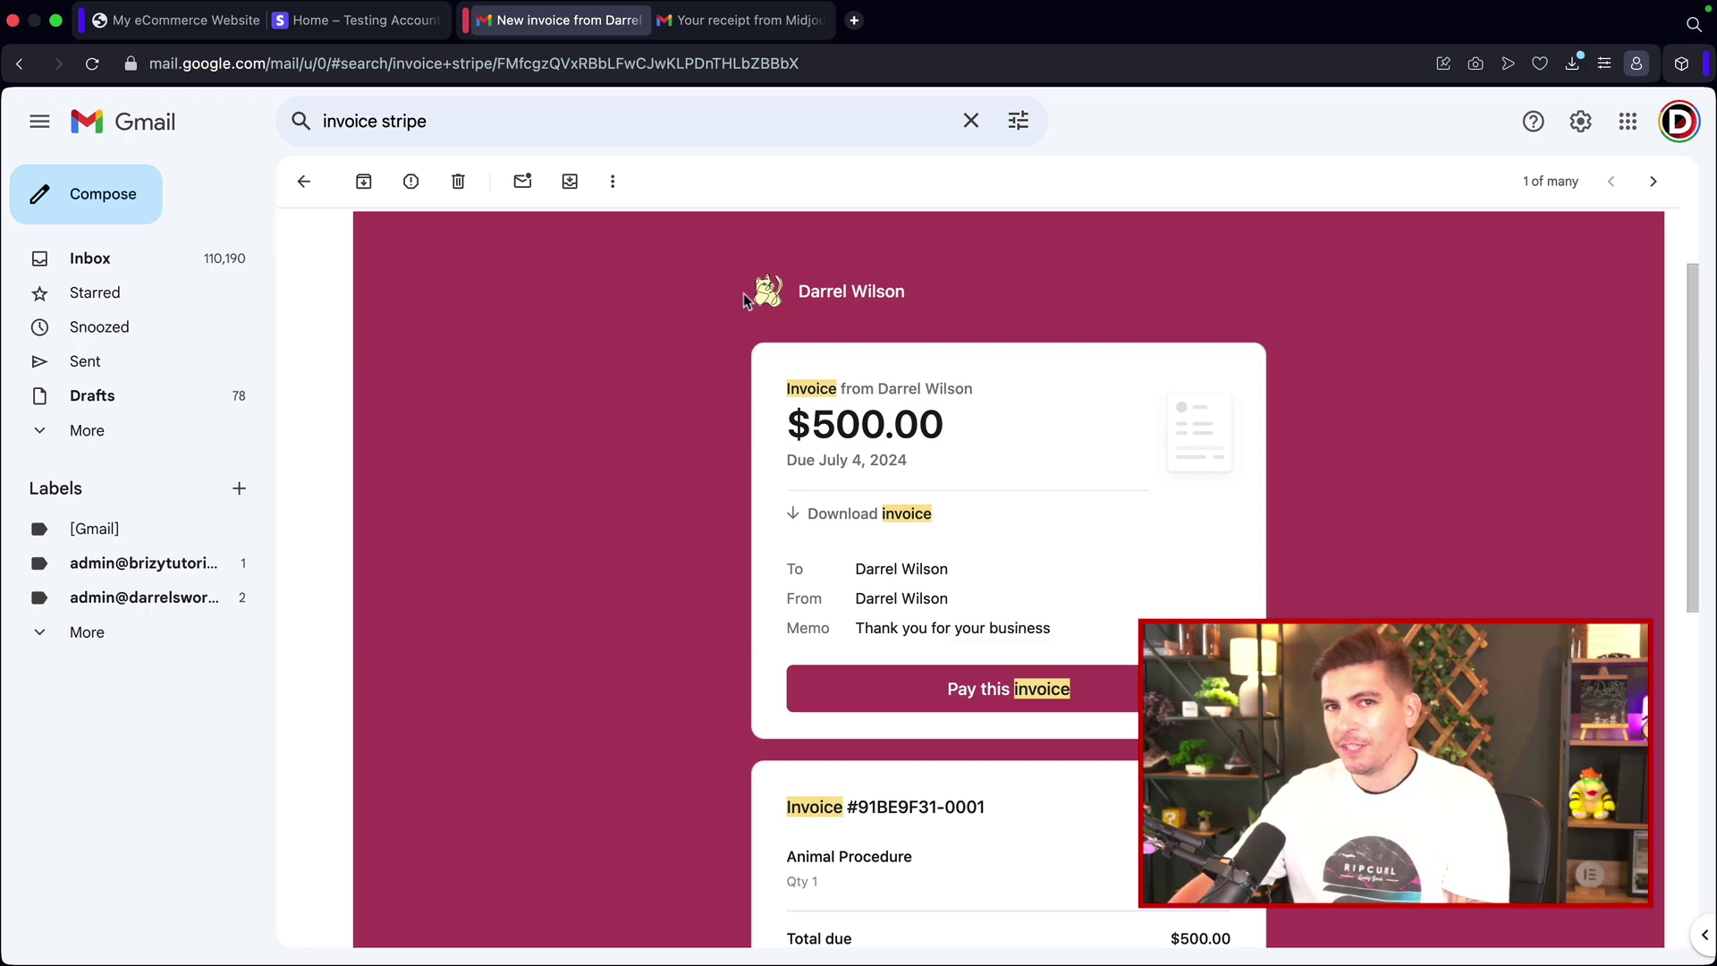
pyautogui.click(731, 21)
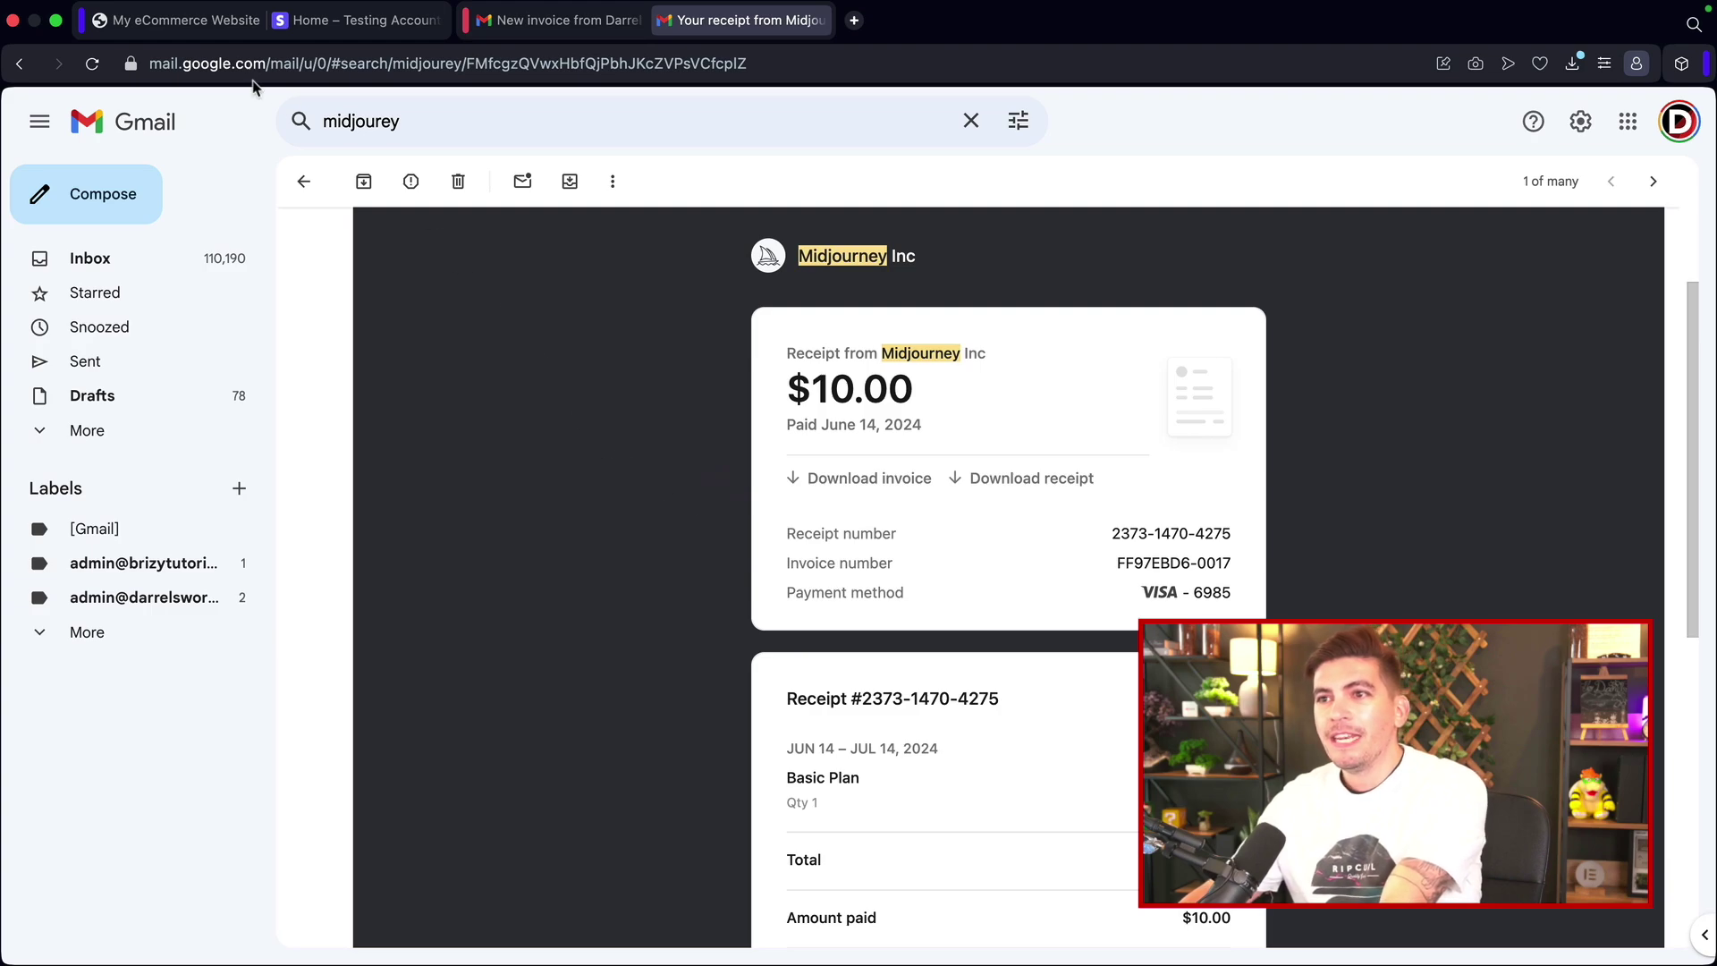
pyautogui.click(201, 27)
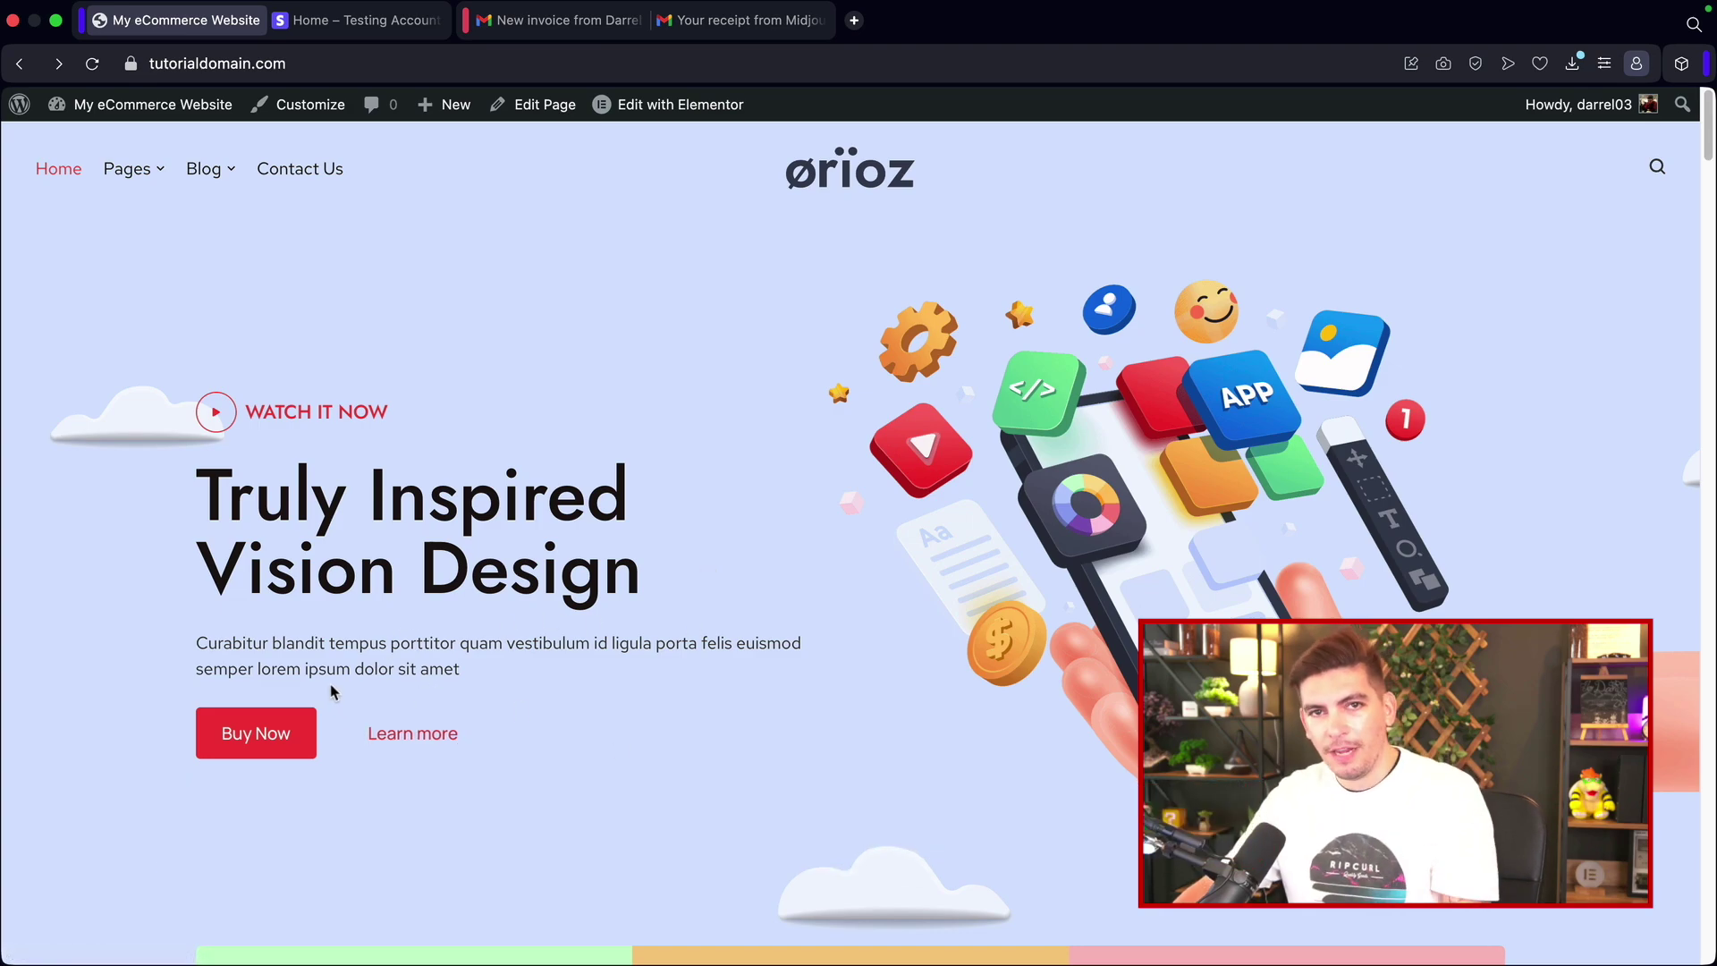
# Step: Follow the homepage's Buy Now link to the $5.00 per month Stripe checkout
pyautogui.click(258, 733)
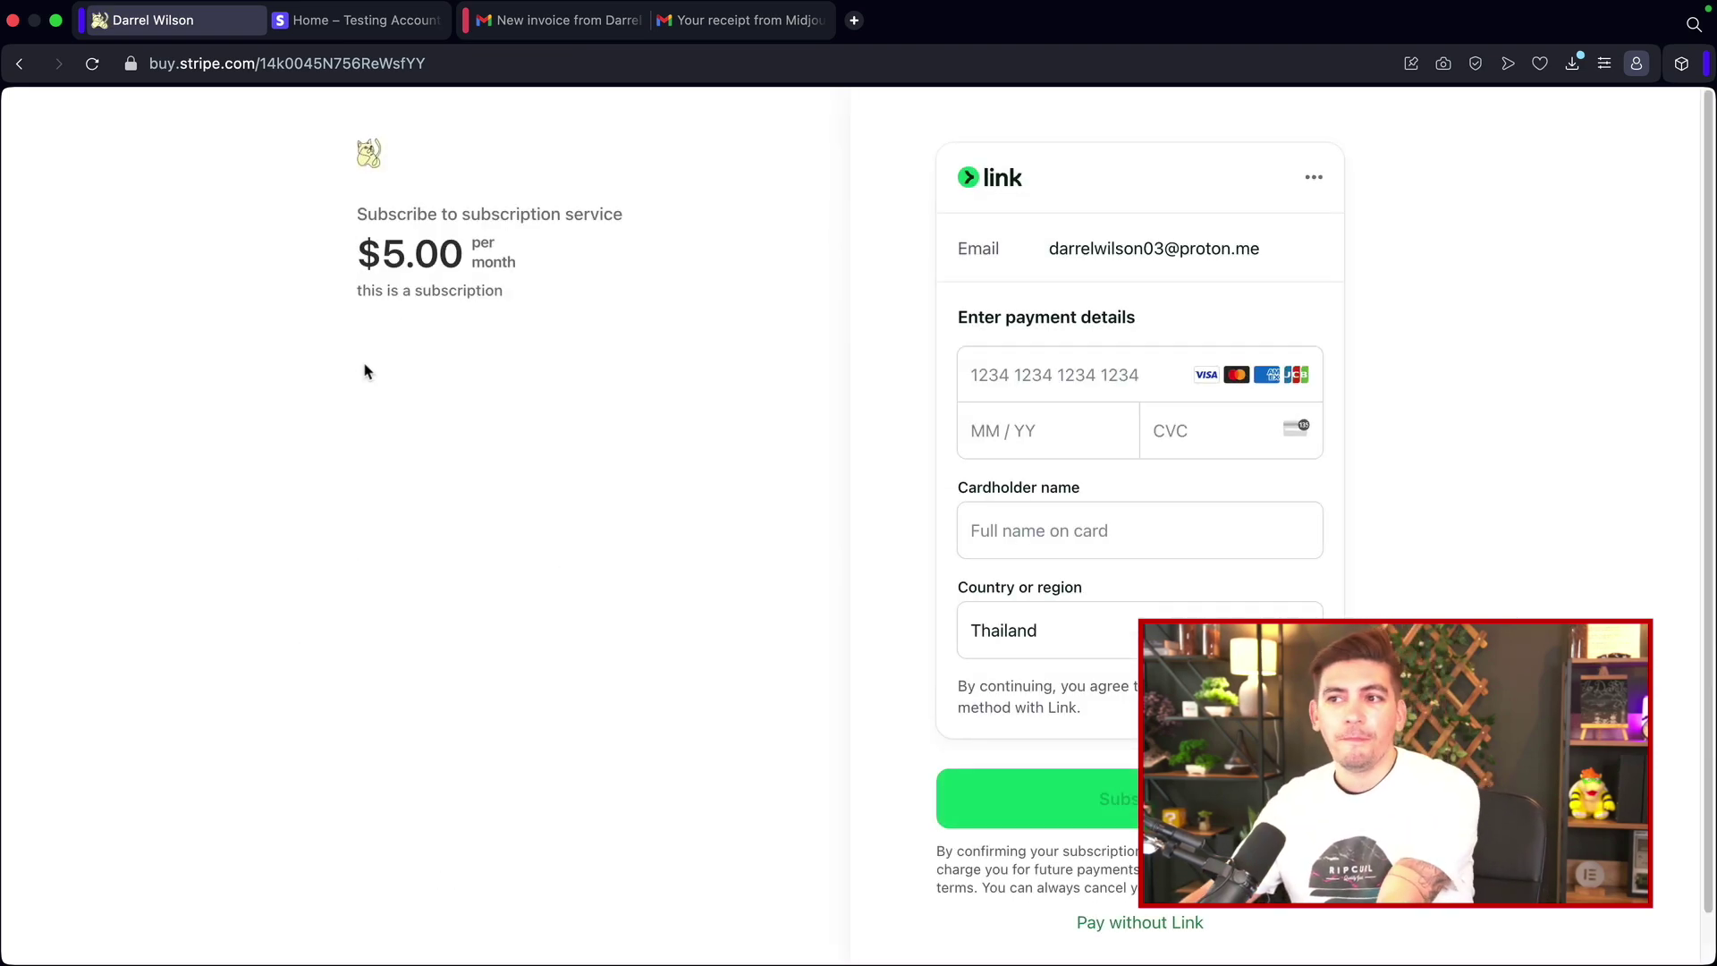
# Step: Highlight part of the subscription heading on the $5.00 monthly checkout page
pyautogui.moveTo(422, 219); pyautogui.dragTo(562, 219)
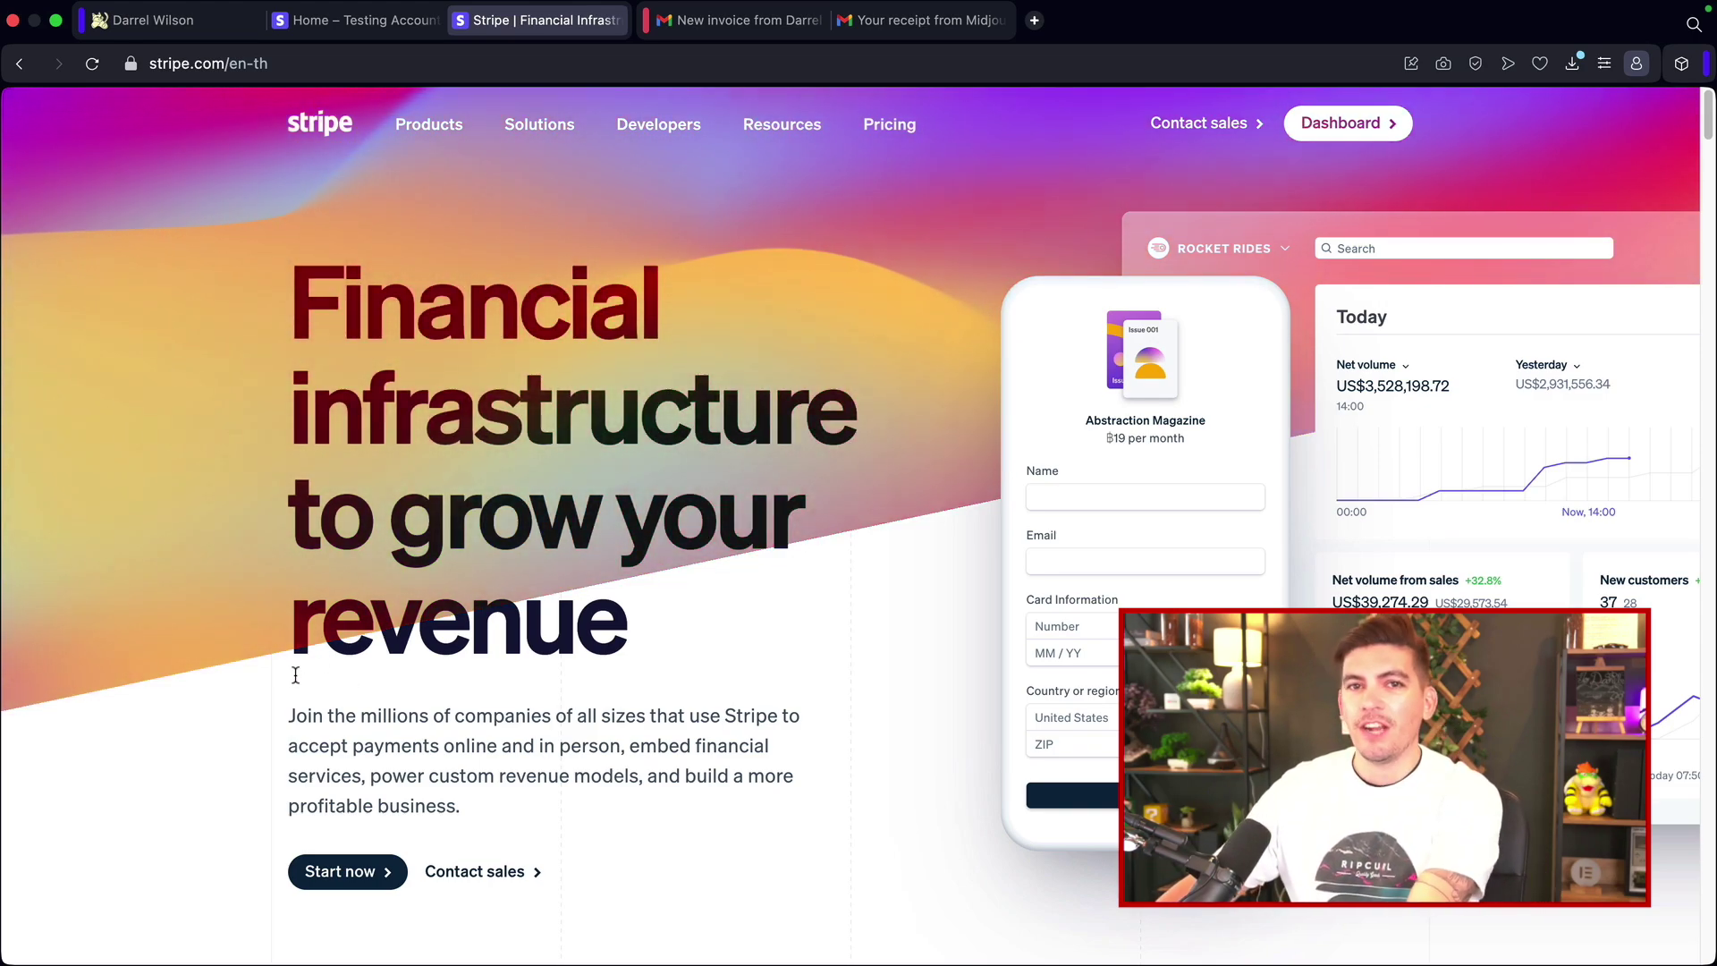
# Step: Switch to the Zenith account with test mode off and highlight its $3,994.77 USD balance
pyautogui.click(358, 19)
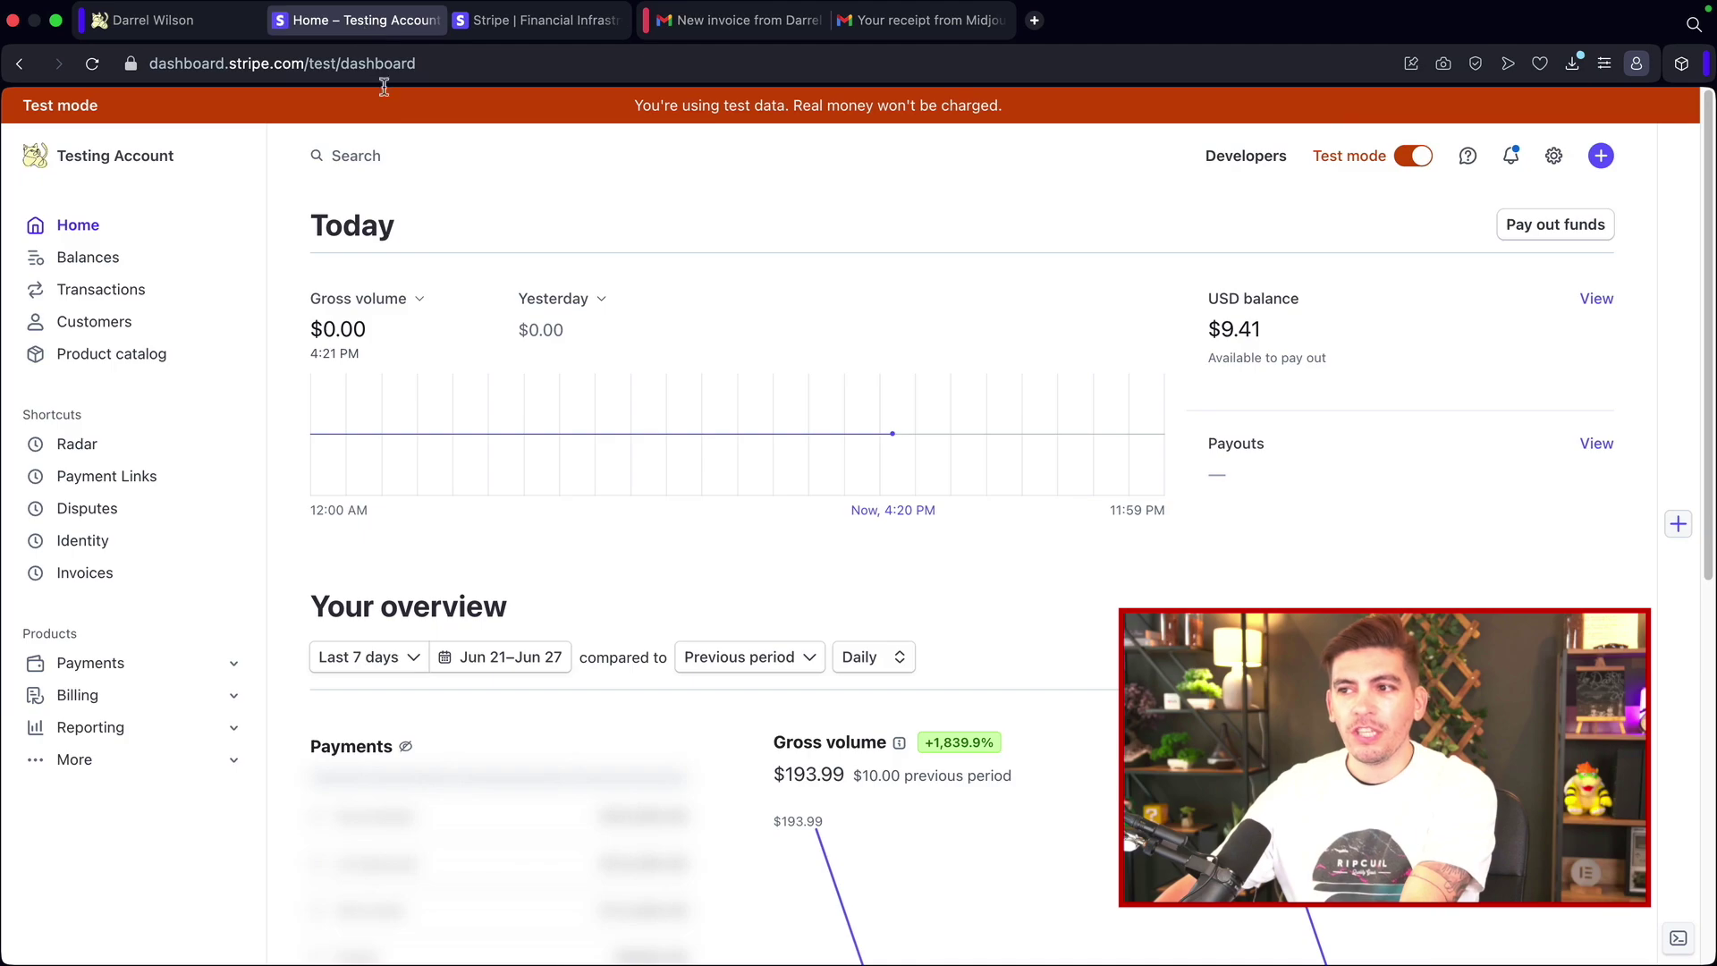
pyautogui.click(128, 161)
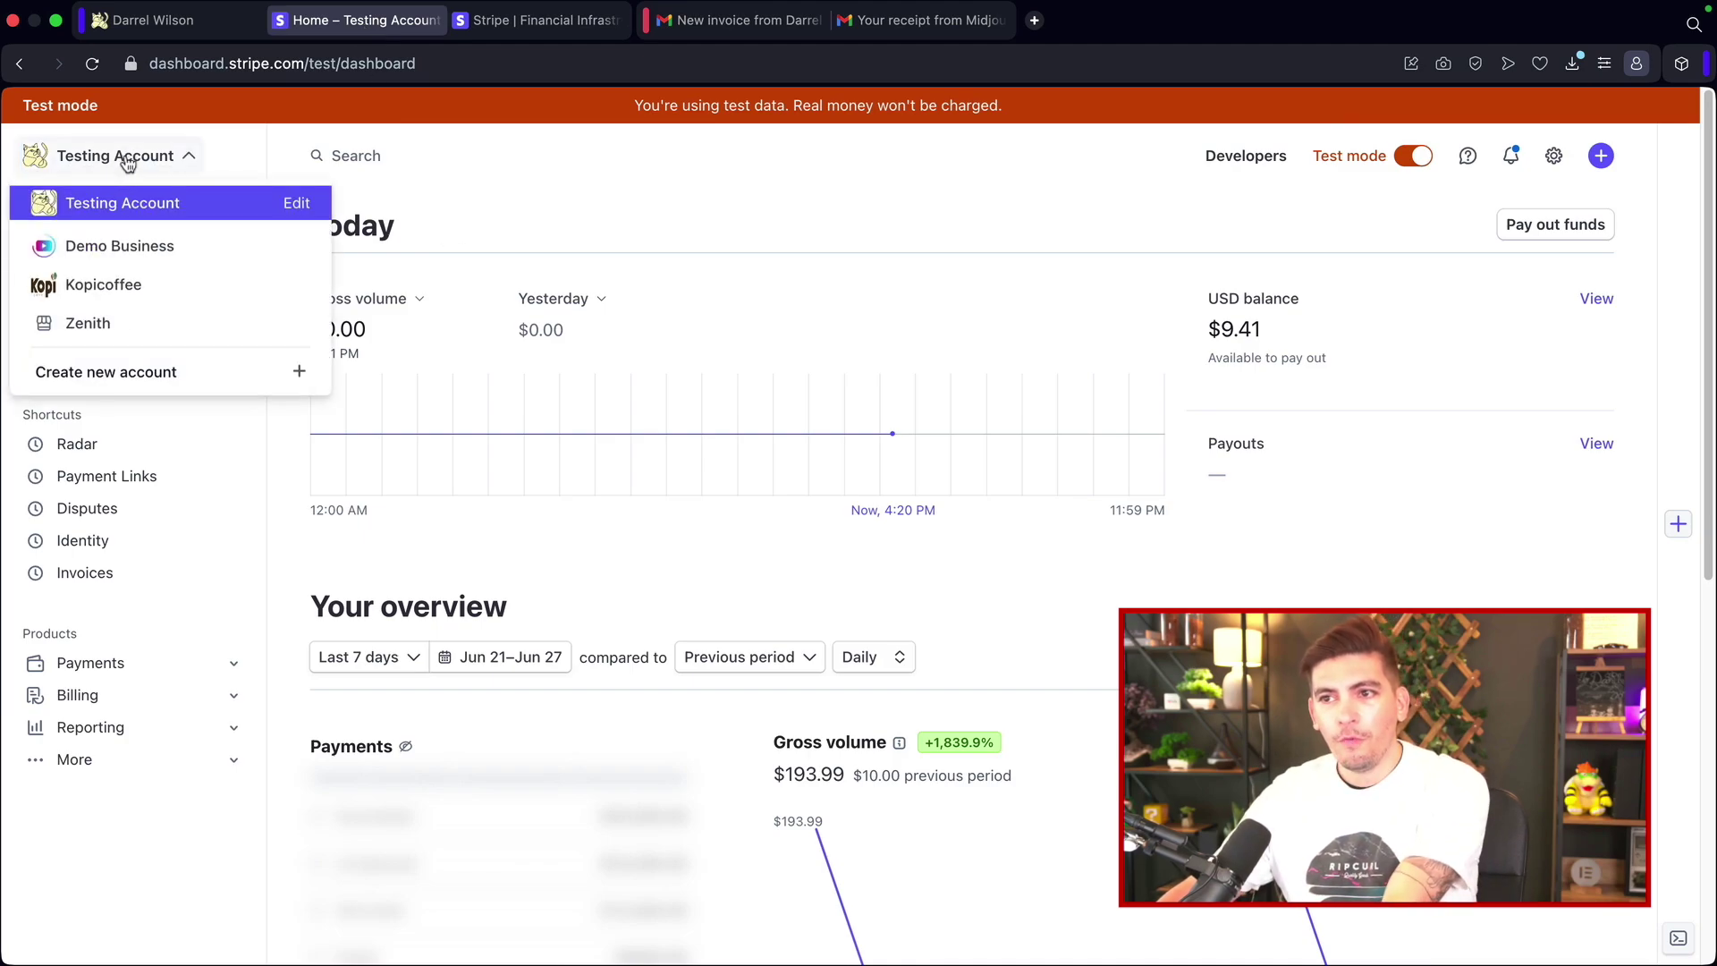
pyautogui.click(89, 324)
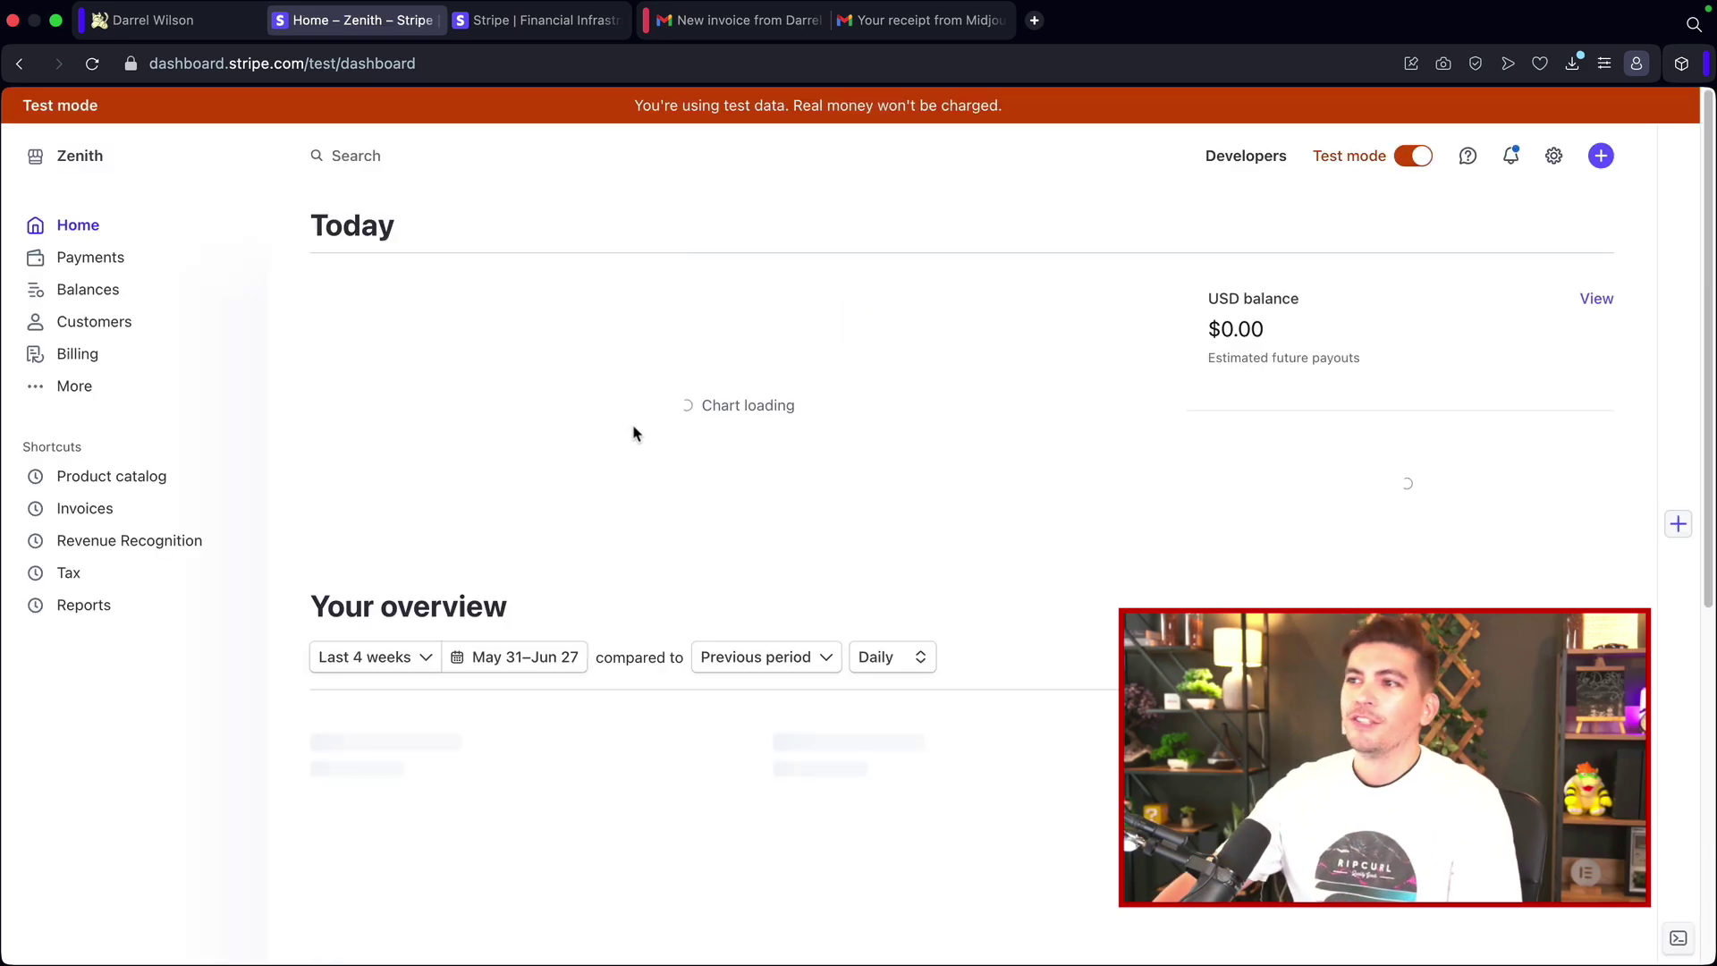
pyautogui.click(1379, 159)
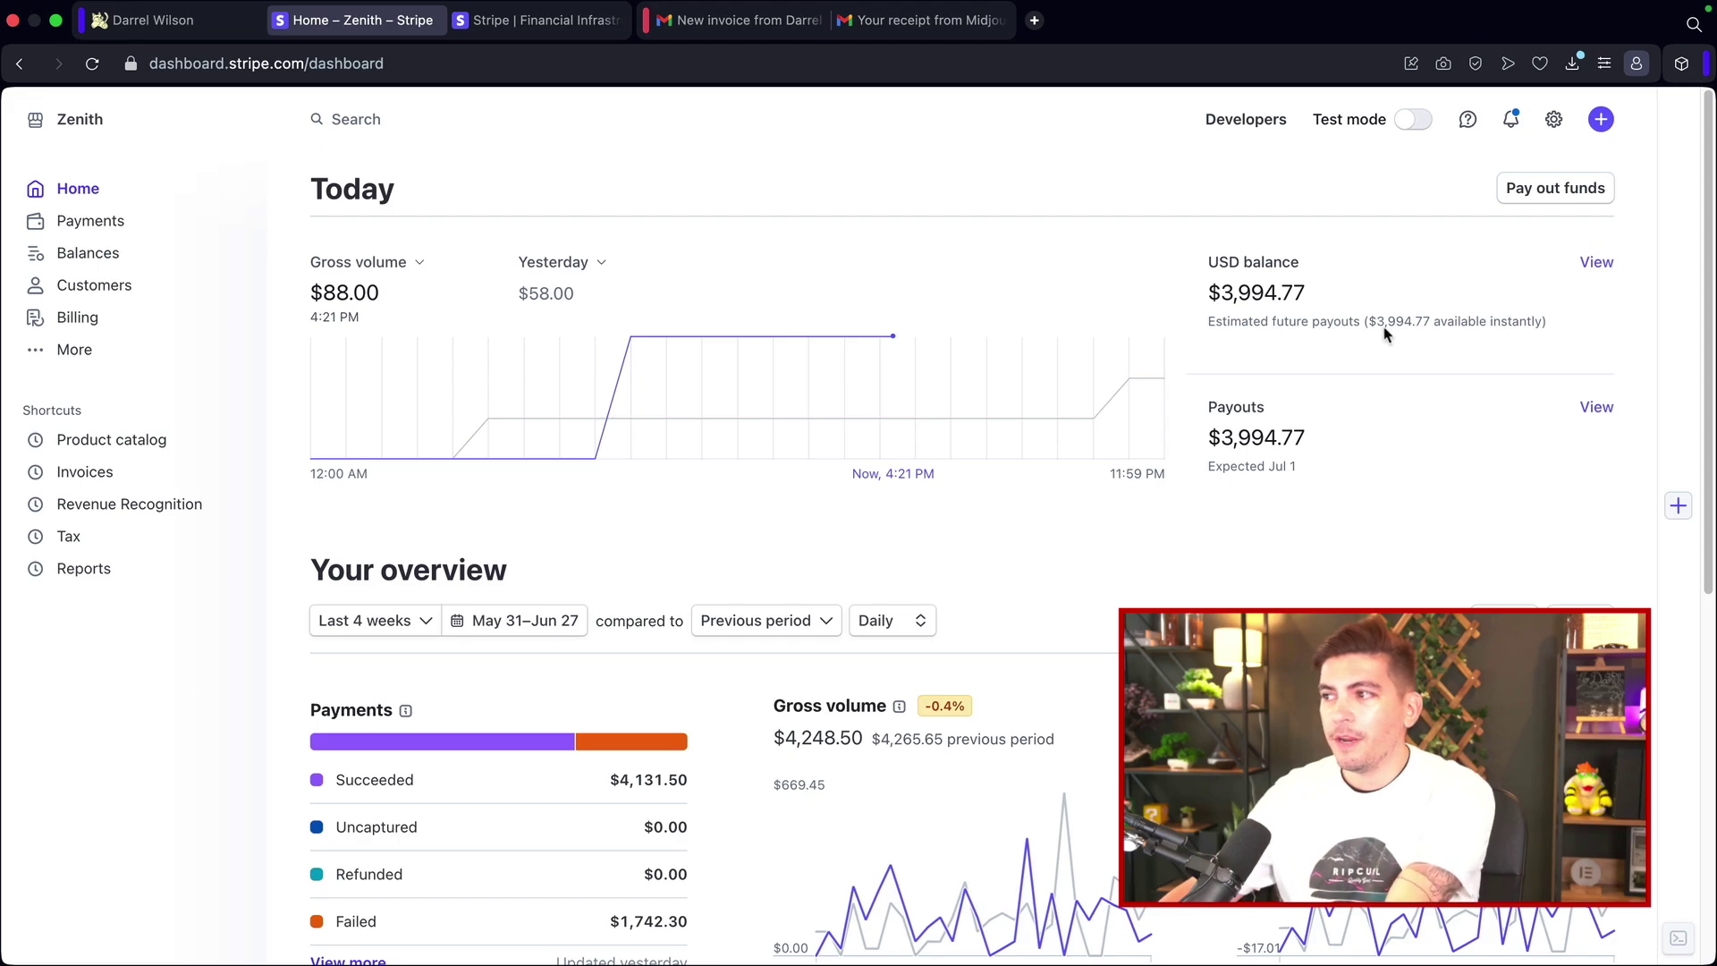
pyautogui.moveTo(1329, 301); pyautogui.dragTo(1230, 324)
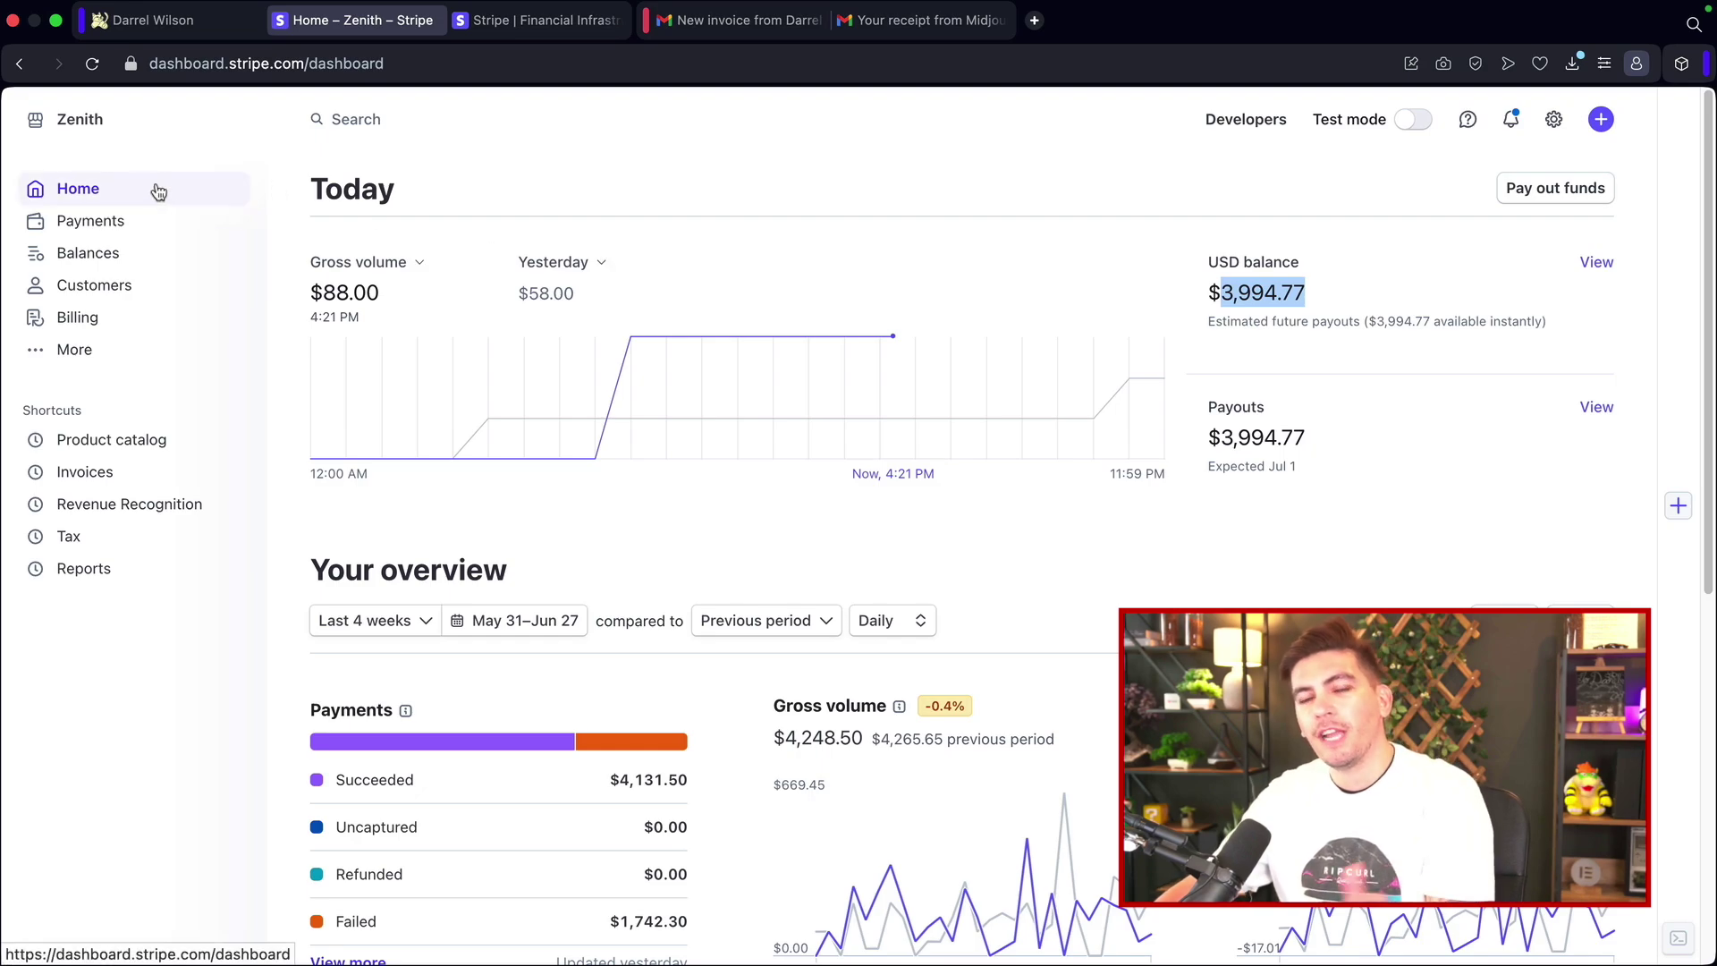
# Step: Return to the Testing Account with test mode on and view its empty Customers list
pyautogui.click(93, 125)
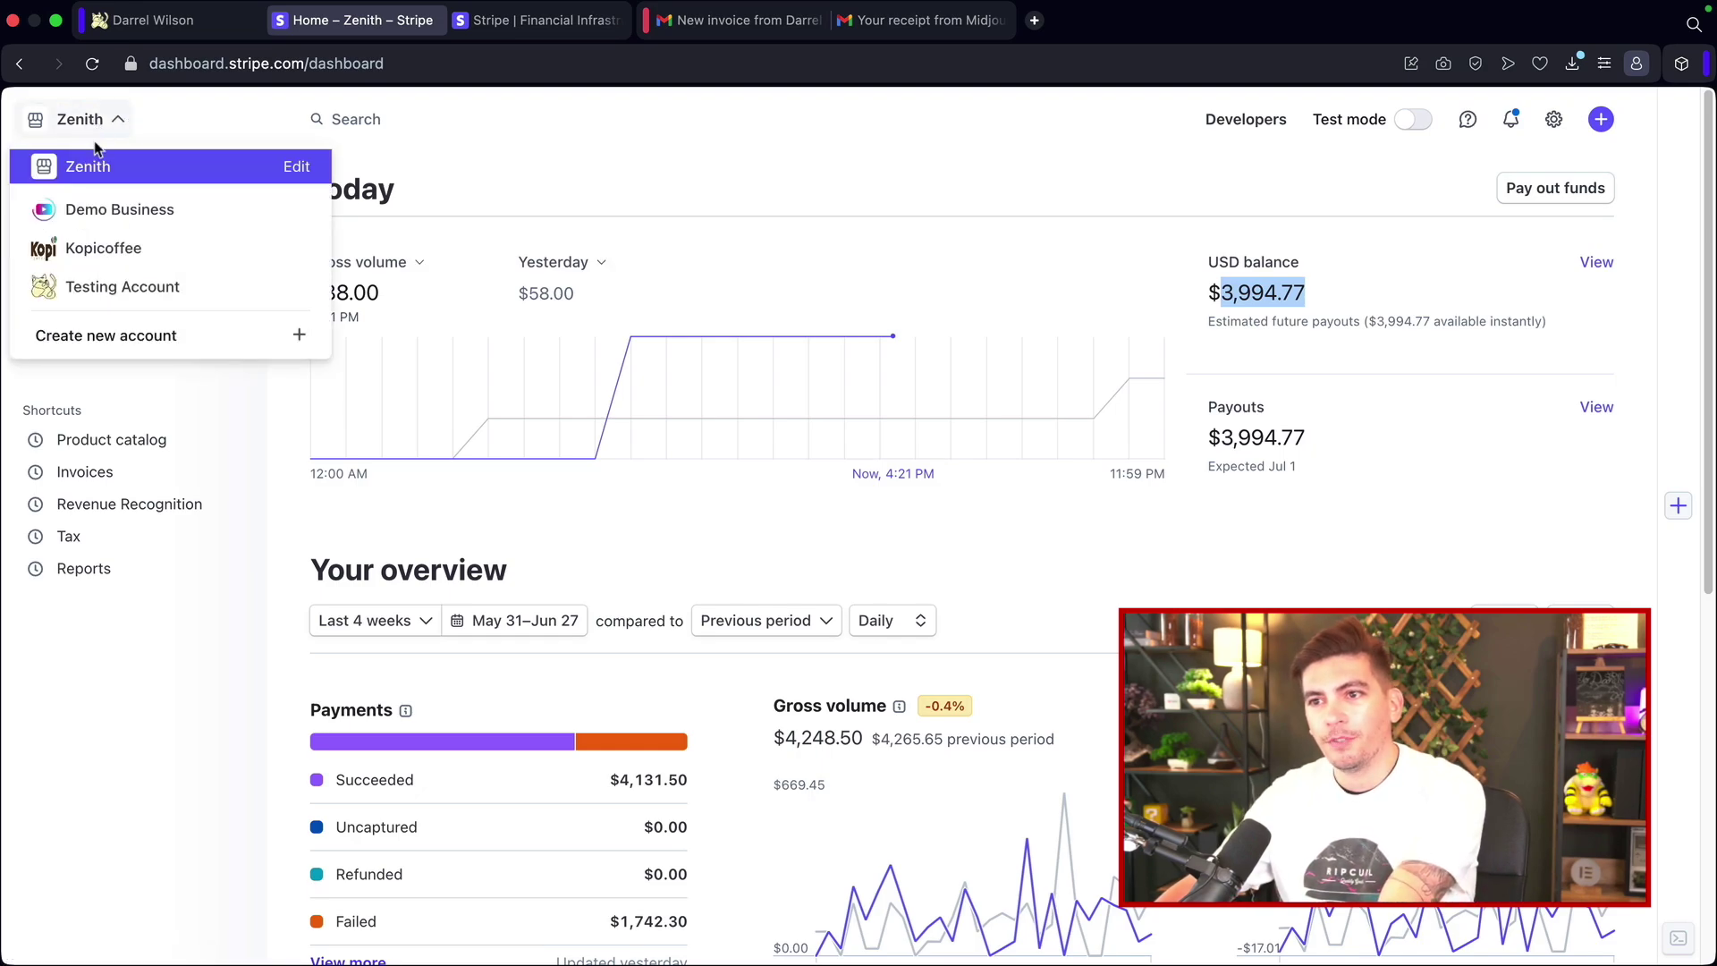
pyautogui.click(115, 286)
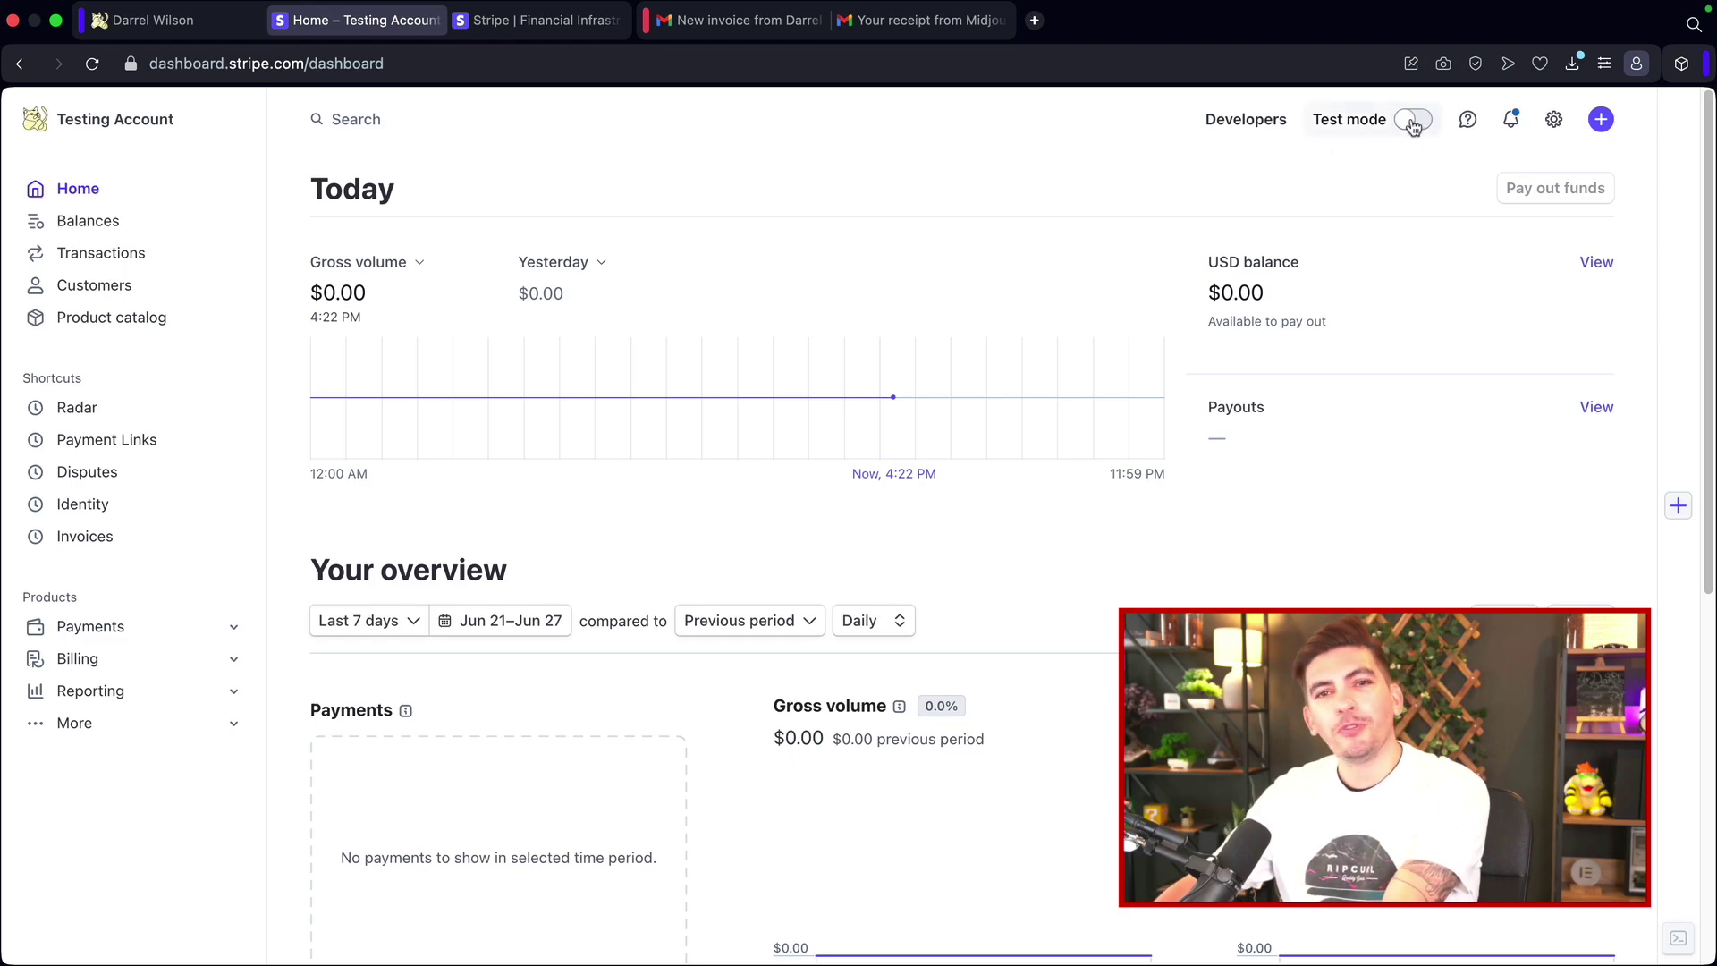
pyautogui.click(1413, 122)
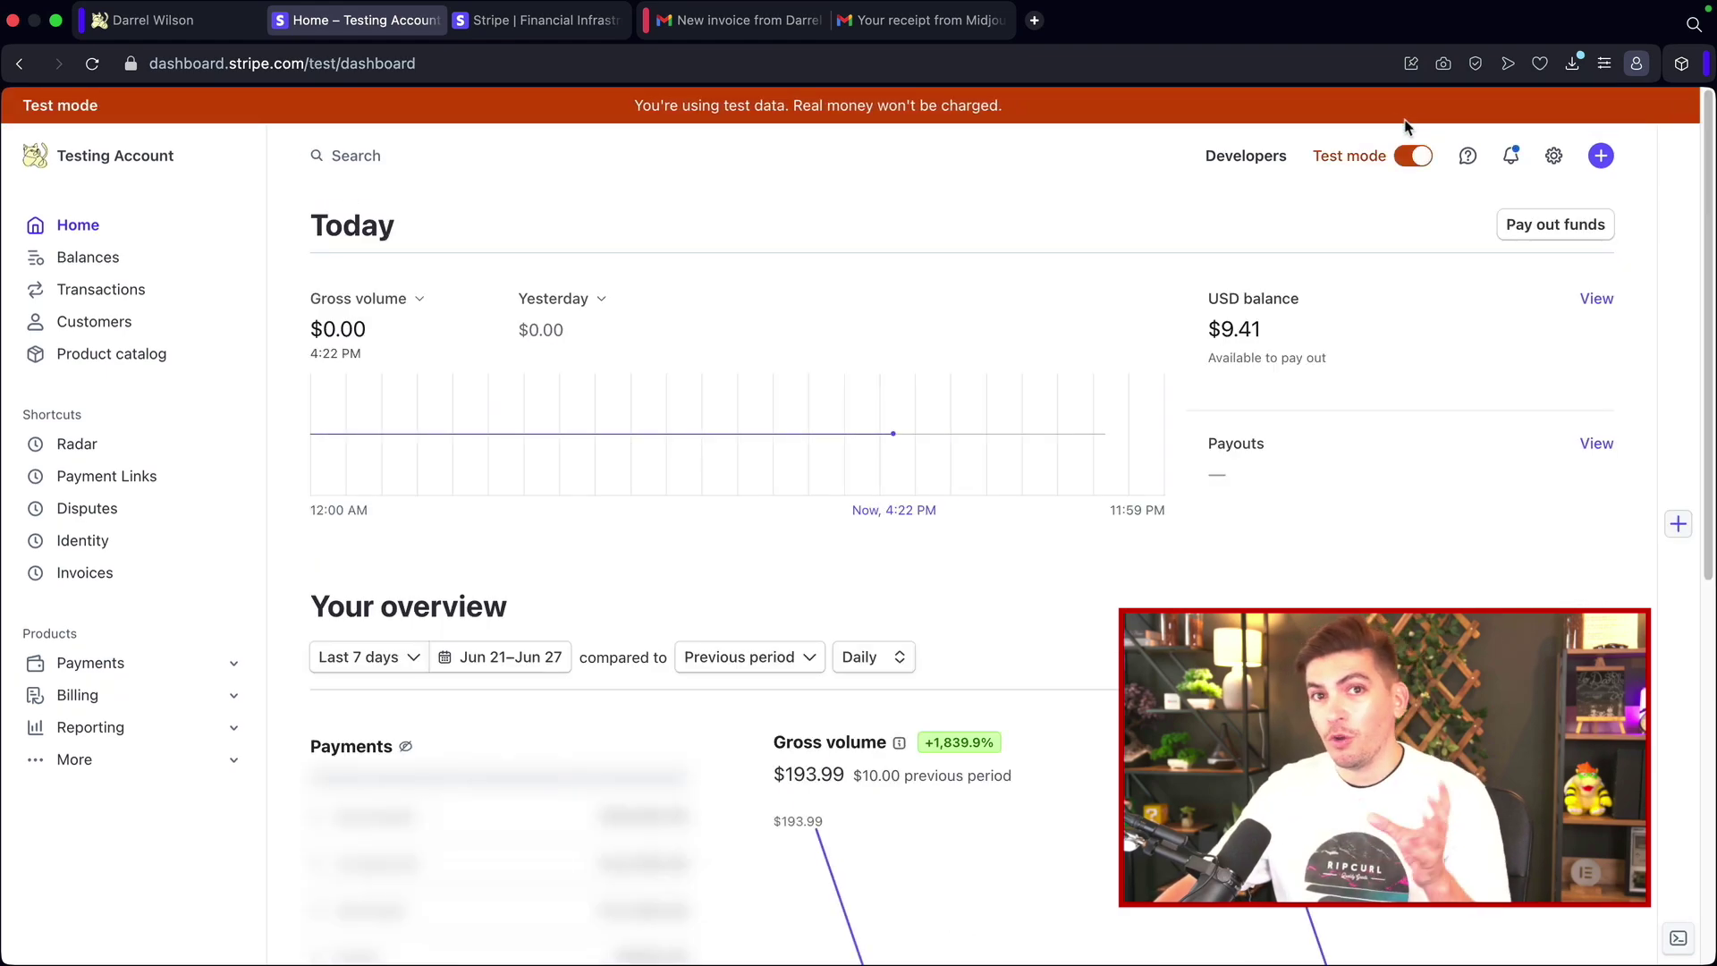
pyautogui.click(1414, 158)
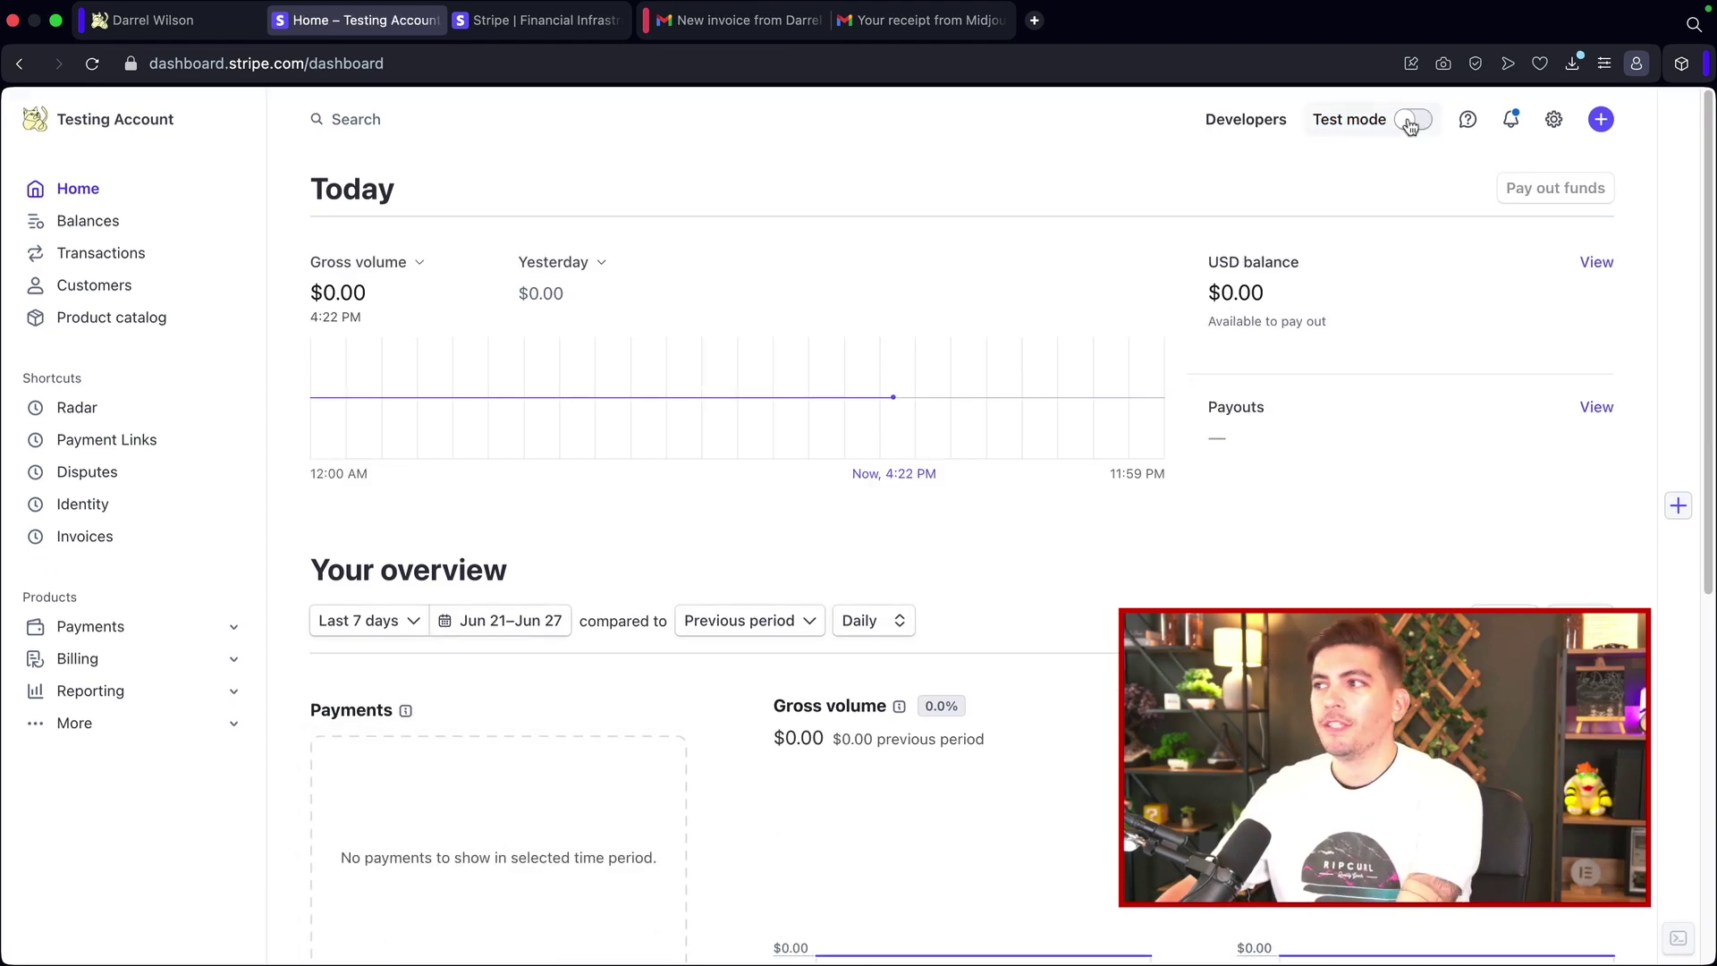
pyautogui.click(1413, 121)
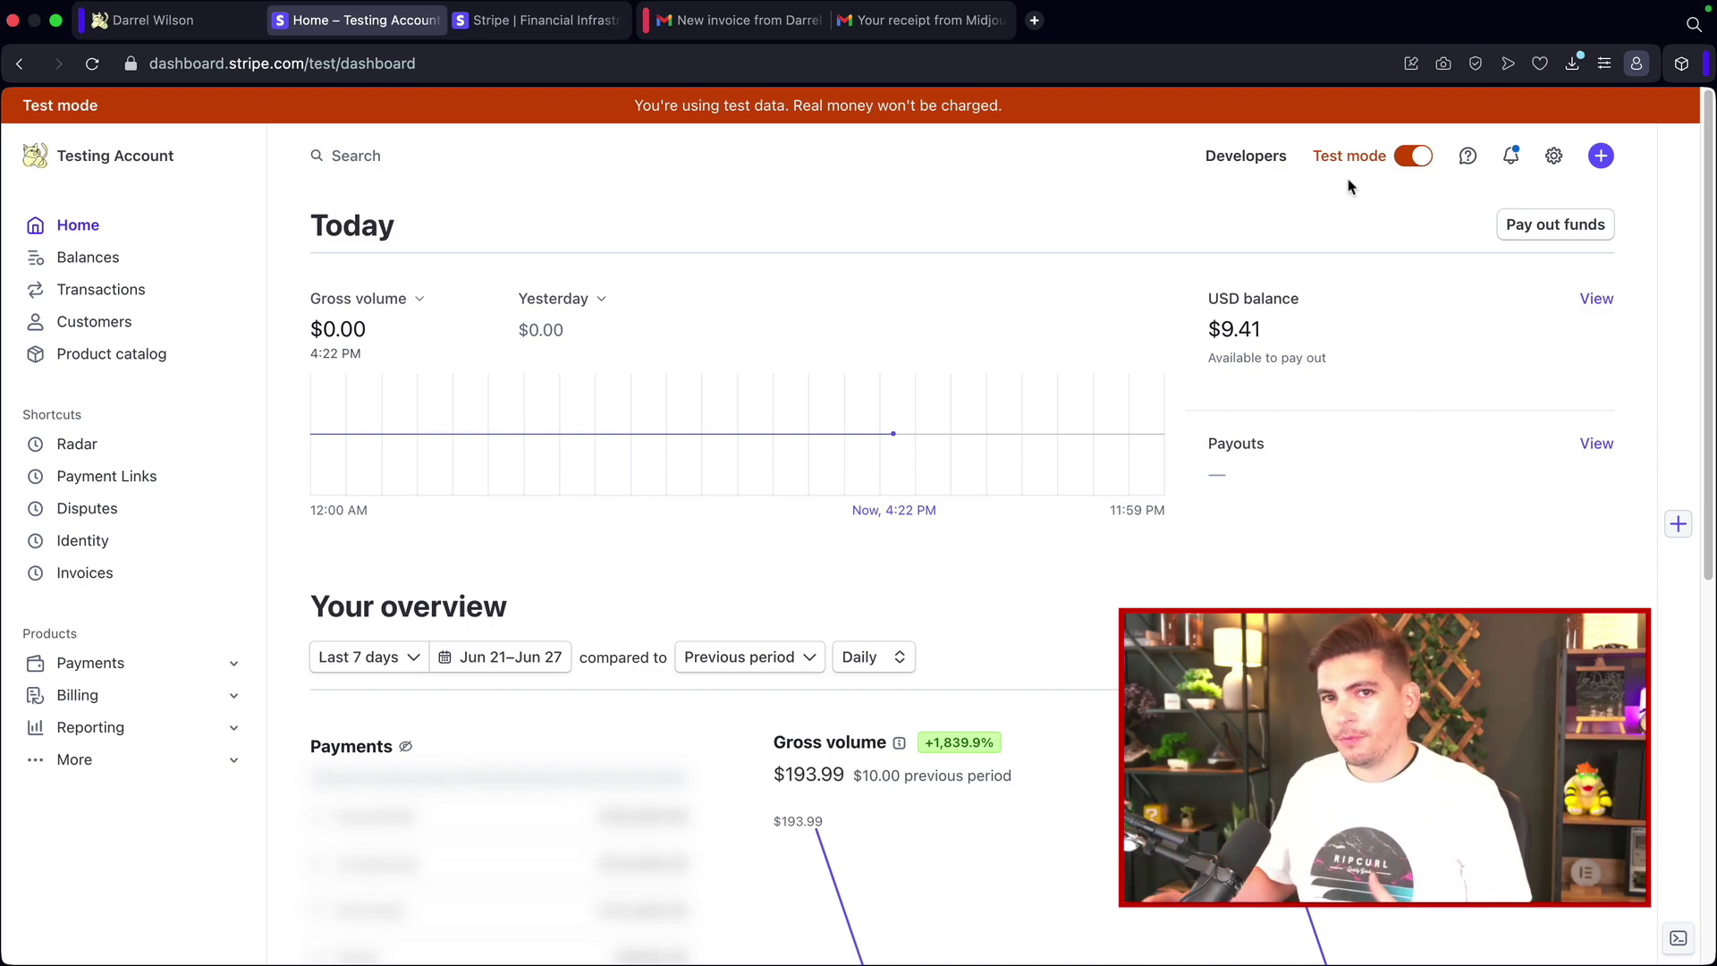
pyautogui.click(127, 328)
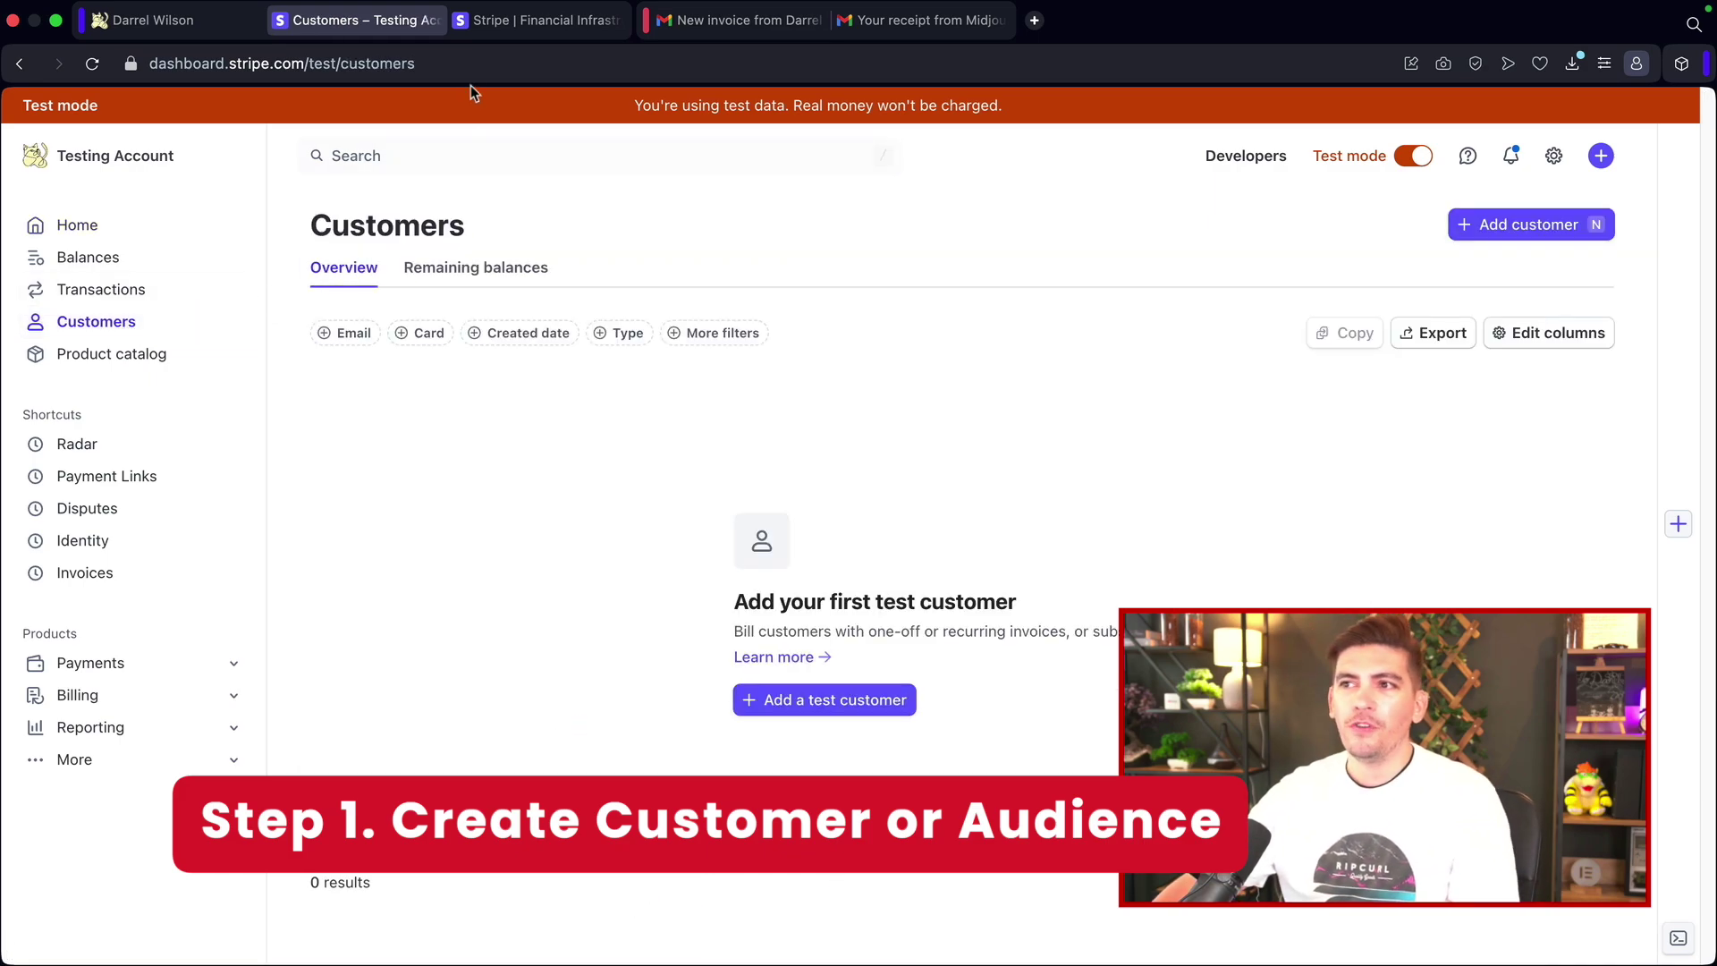
# Step: Glance back at the checkout and website tabs, then return to Stripe Customers
pyautogui.click(168, 27)
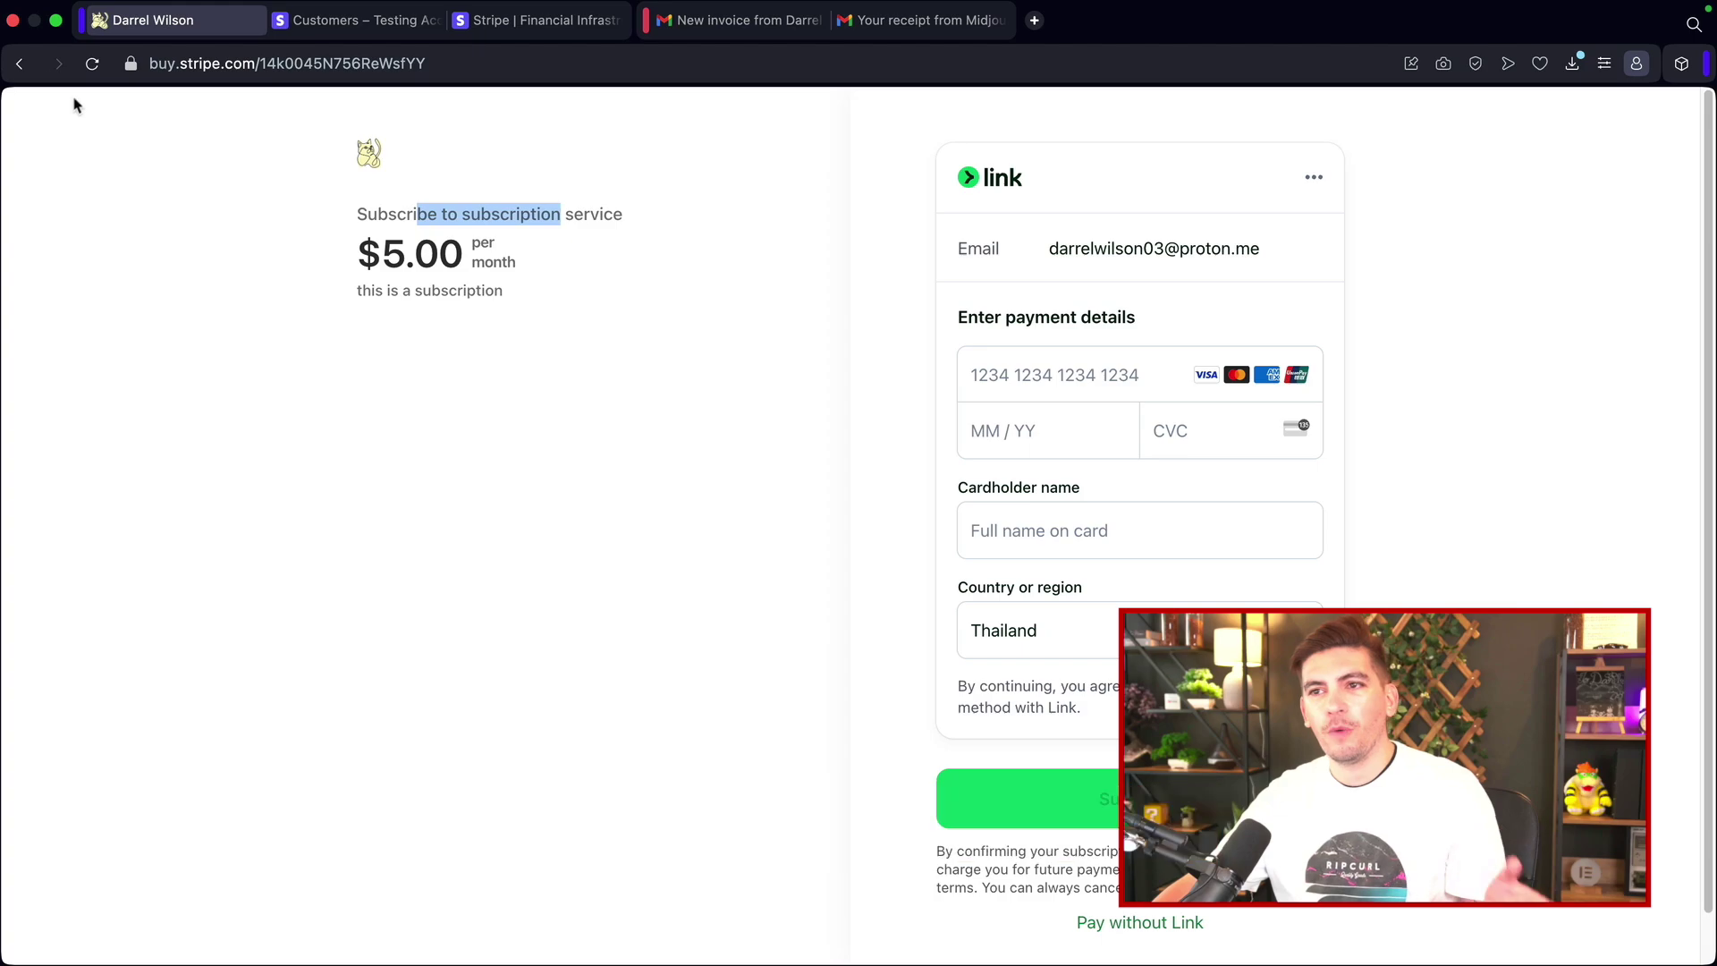
pyautogui.click(19, 64)
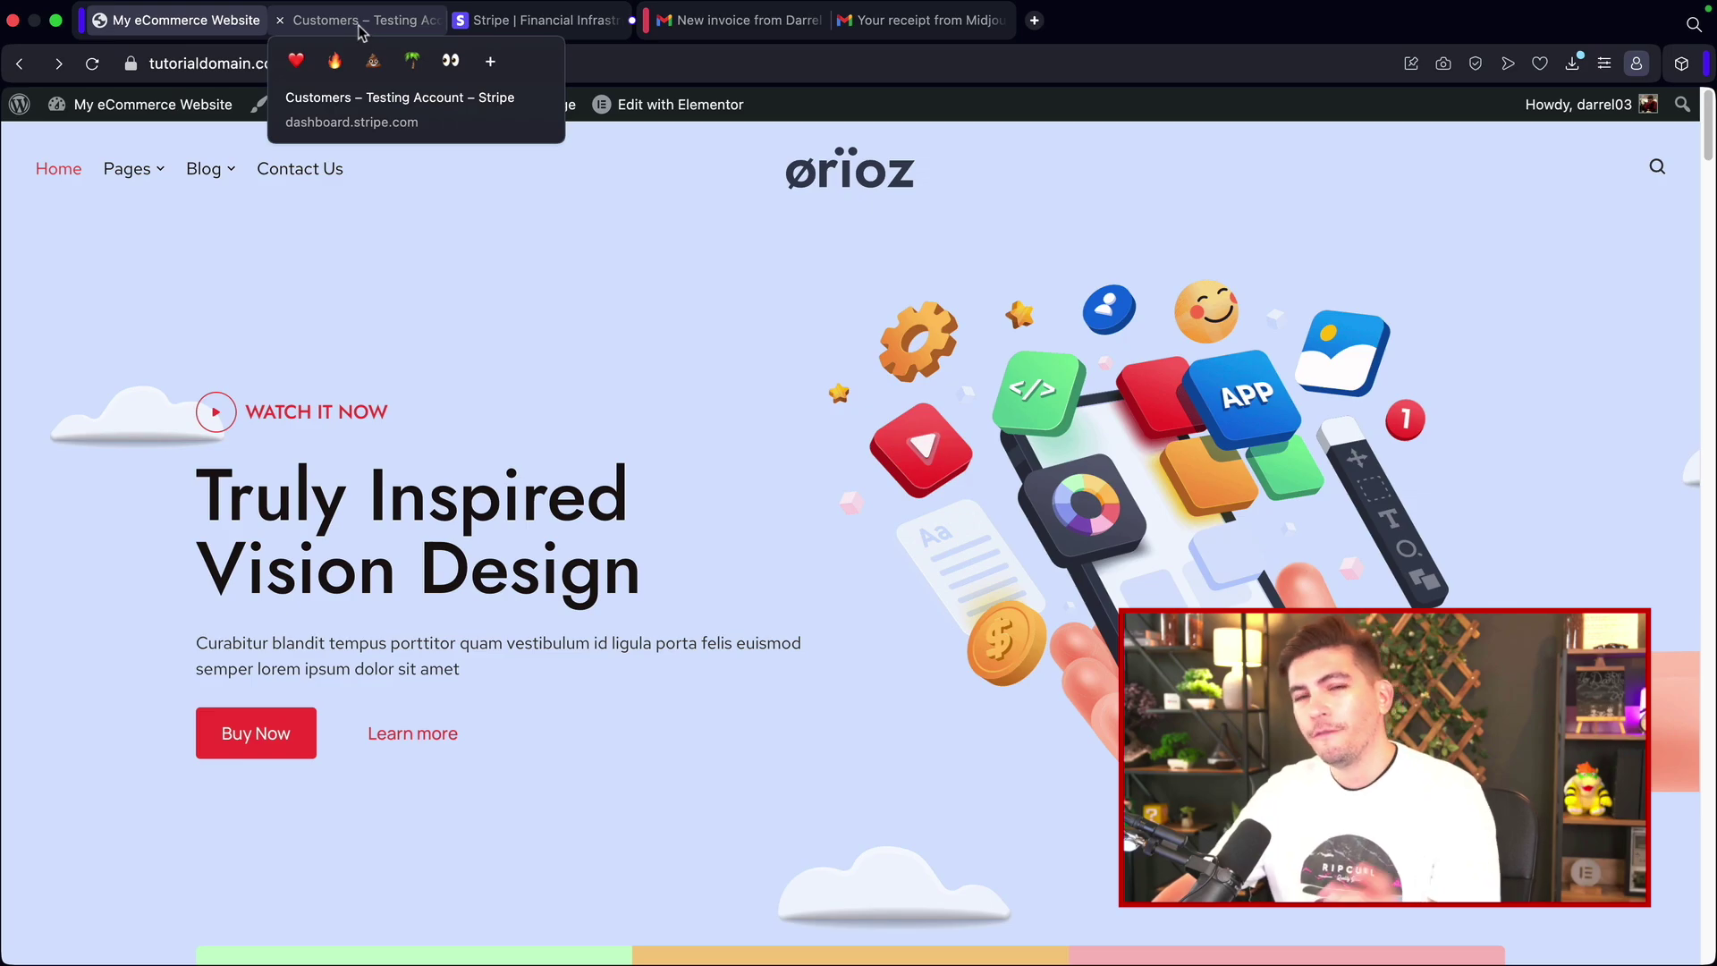
pyautogui.click(358, 32)
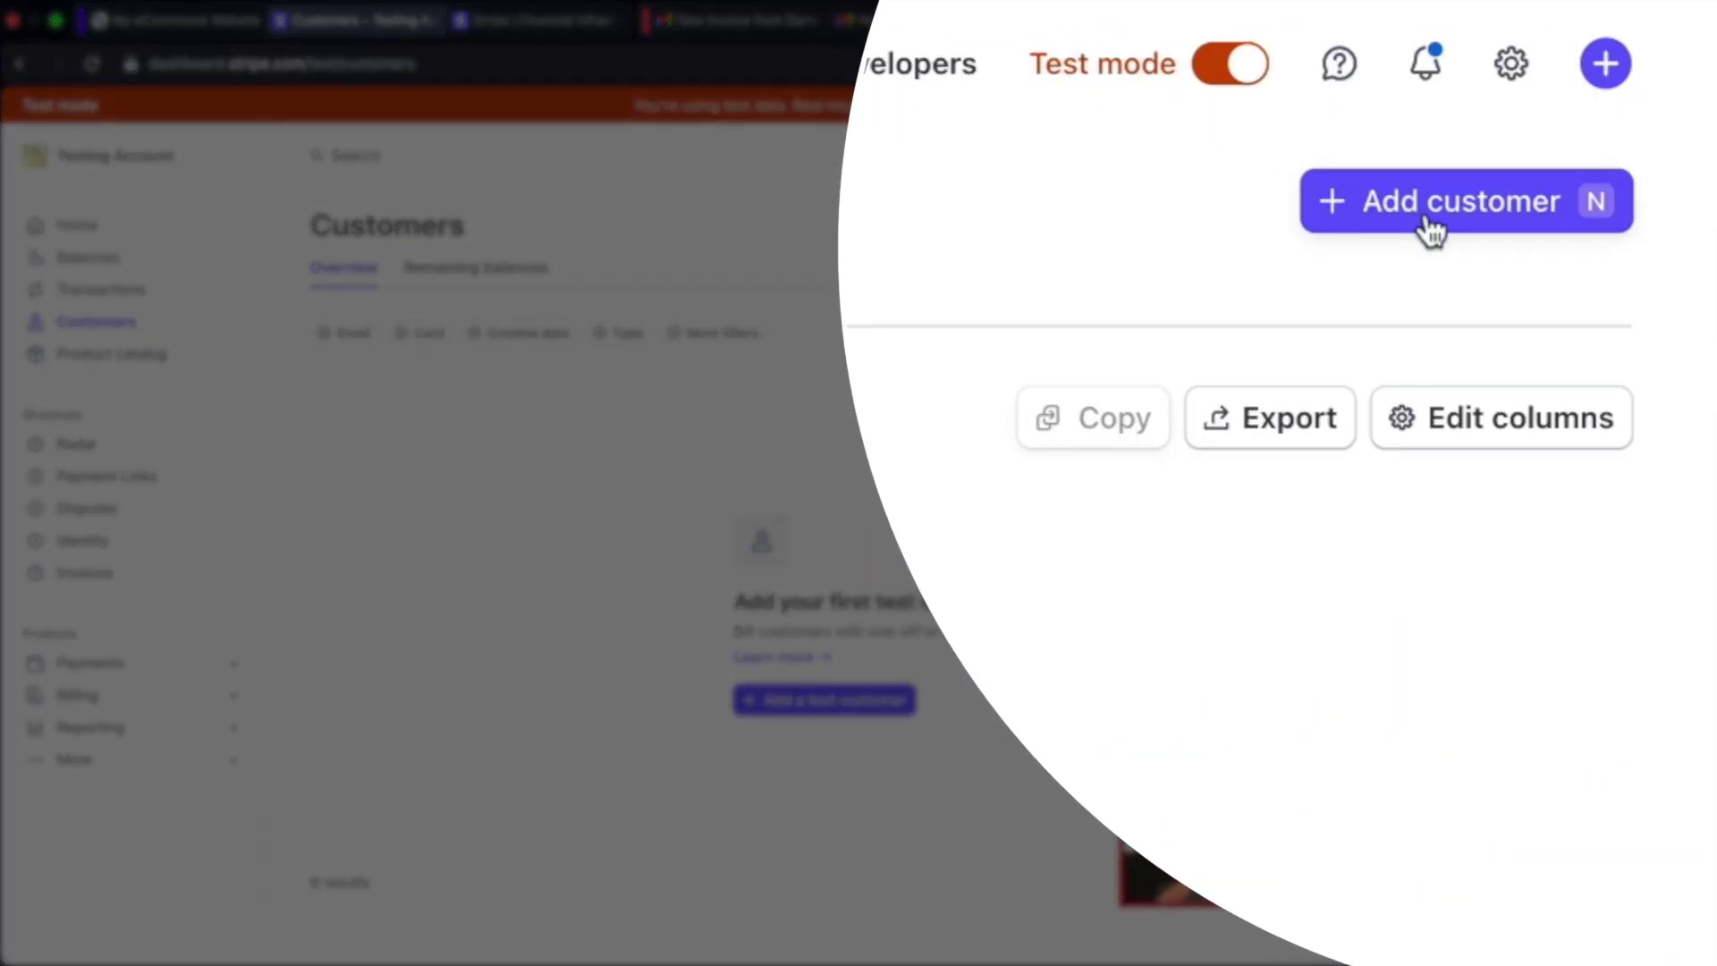
# Step: Add a test customer with their full name and an autofilled account email
pyautogui.click(1429, 223)
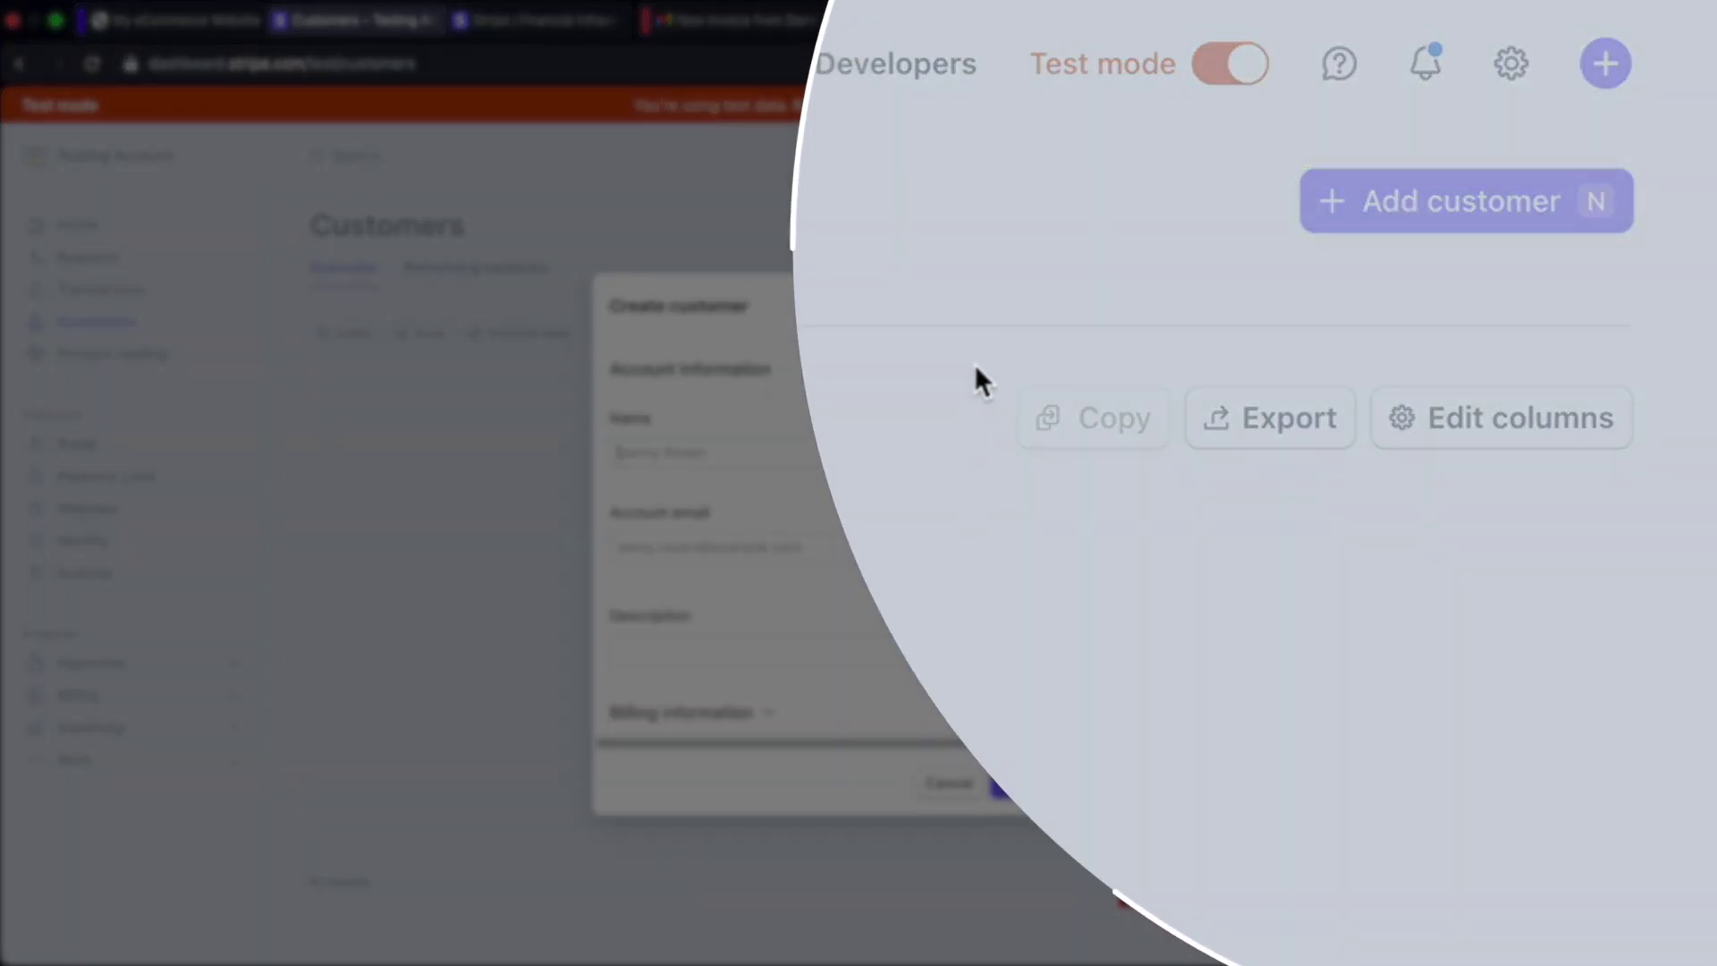
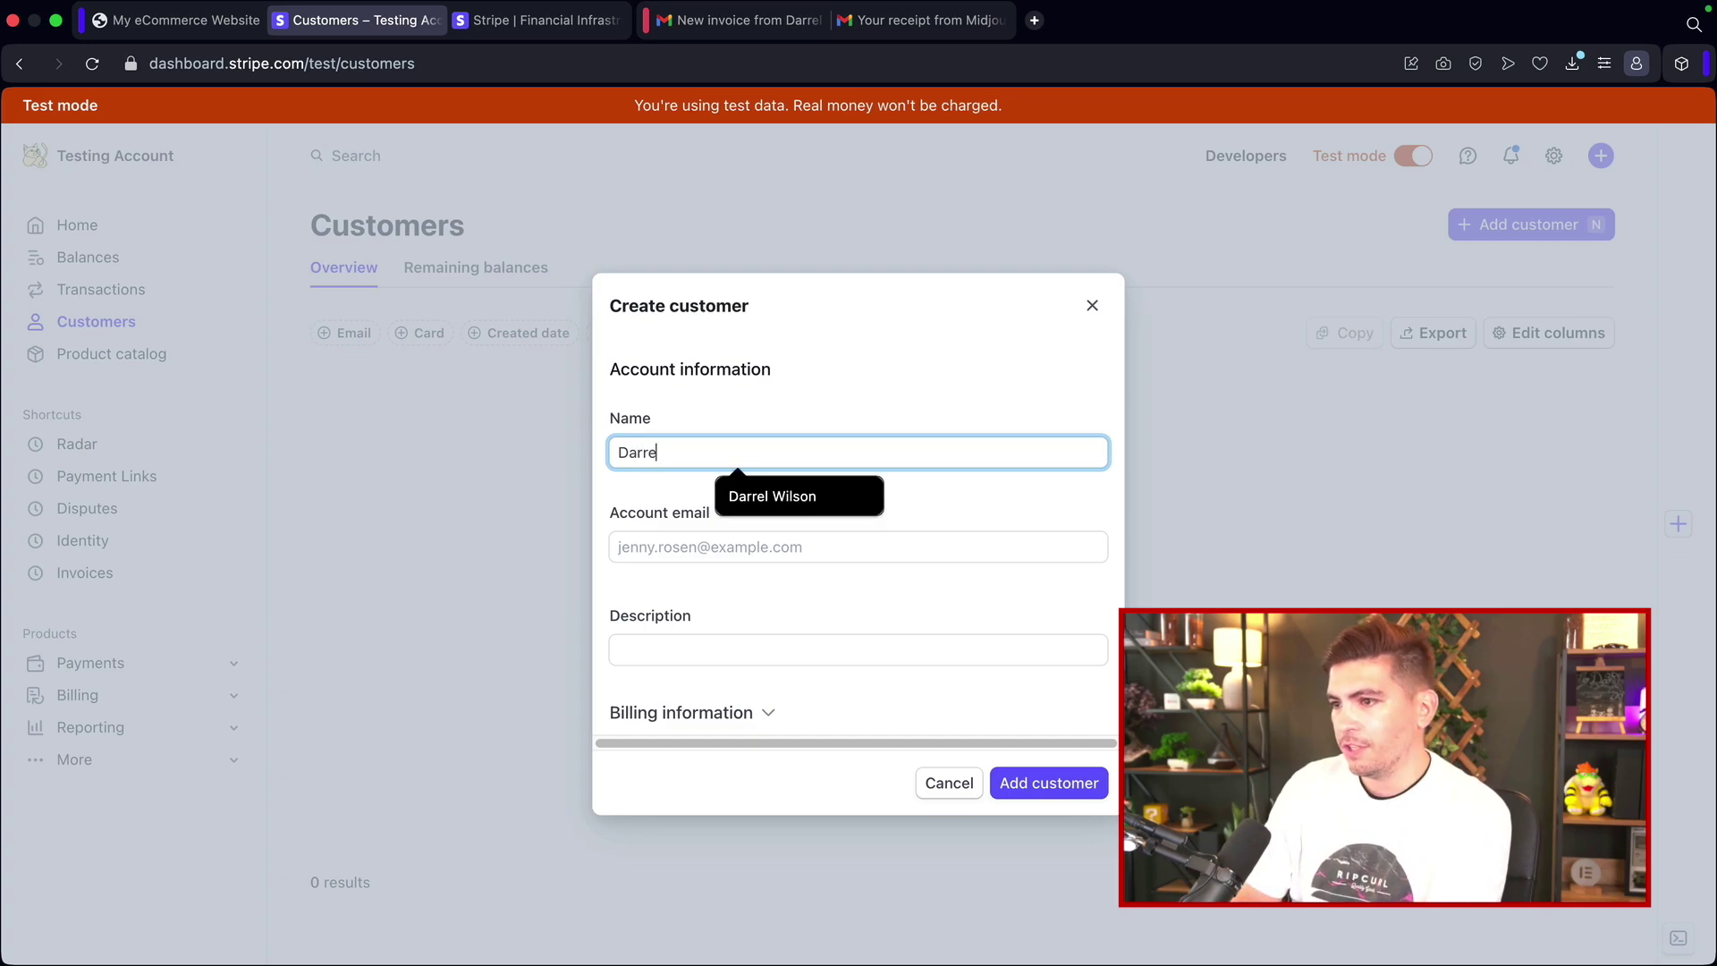
pyautogui.press('Tab')
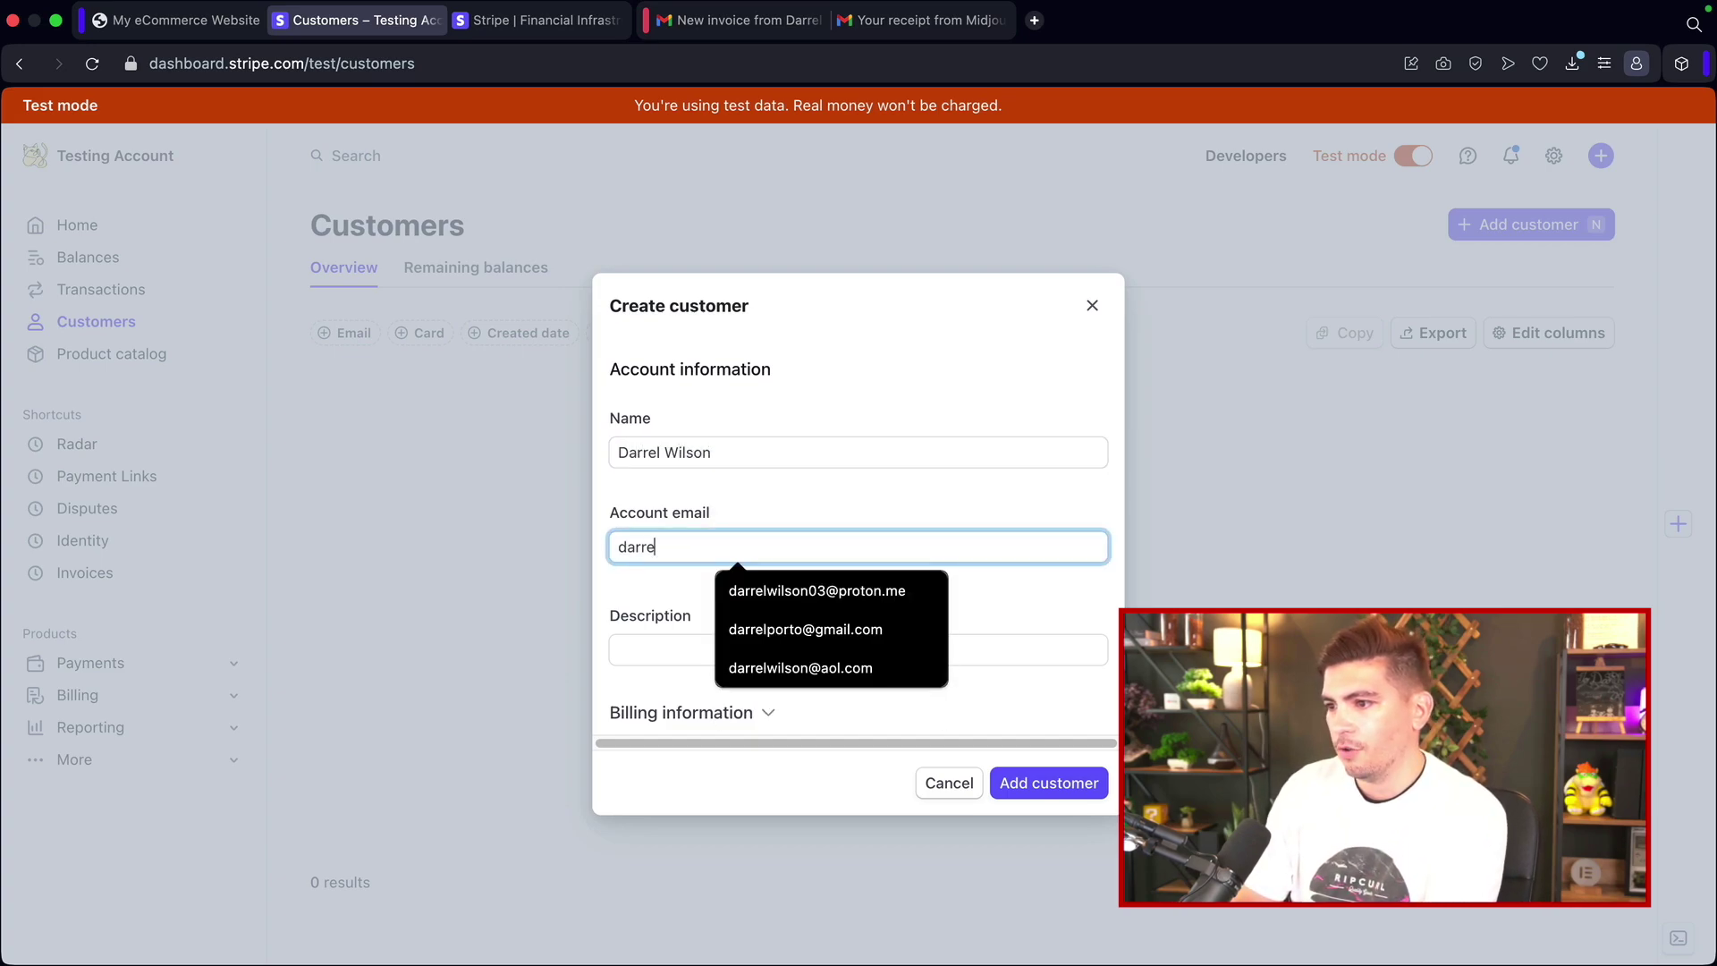
pyautogui.press('Down')
pyautogui.press('Down')
pyautogui.press('Return')
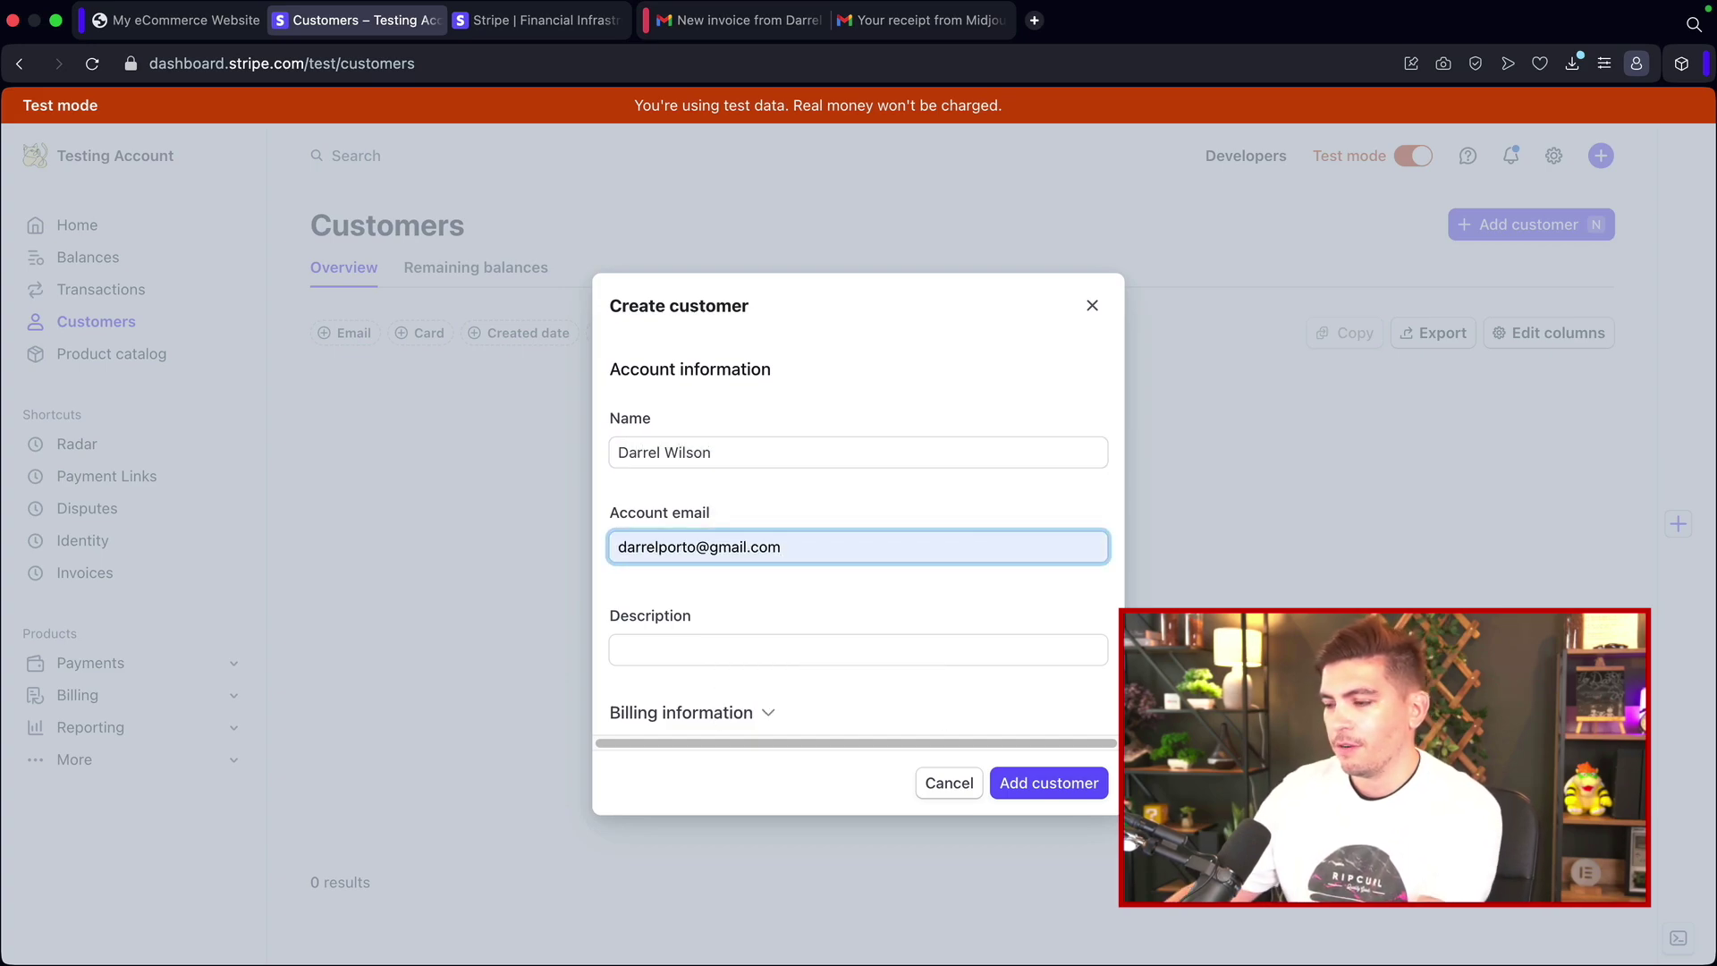
pyautogui.click(1046, 786)
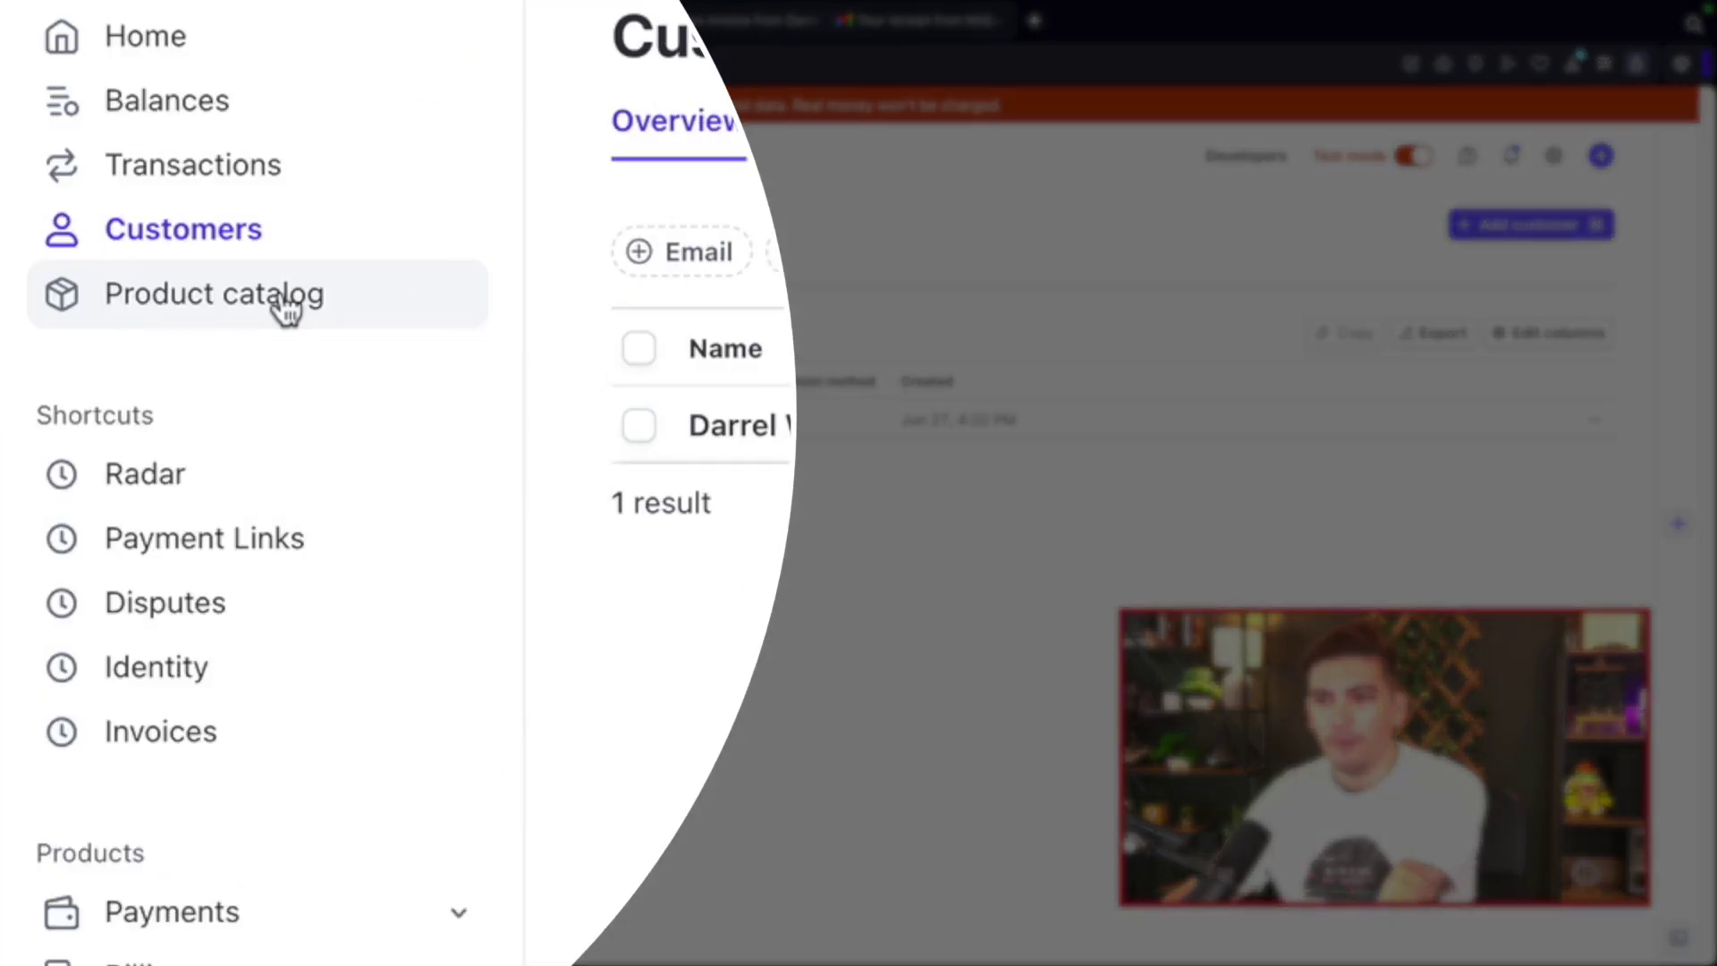
pyautogui.click(143, 354)
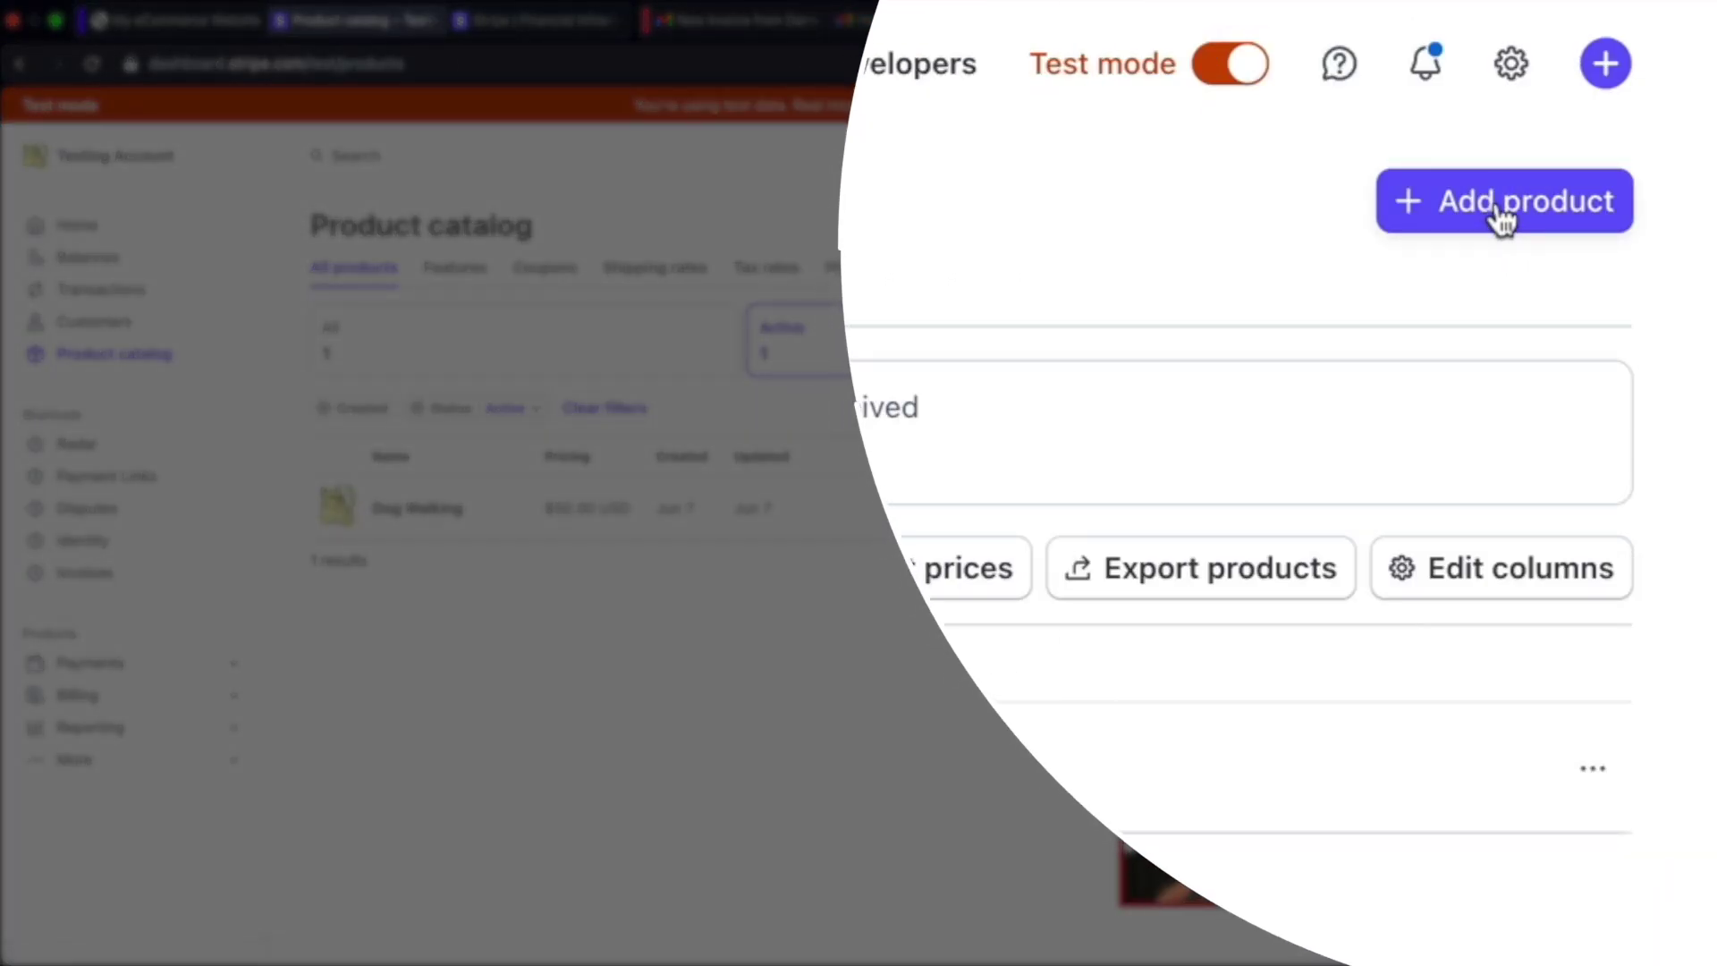
# Step: Start a new product described as 'This is for SEO package' with recurring pricing
pyautogui.click(1502, 214)
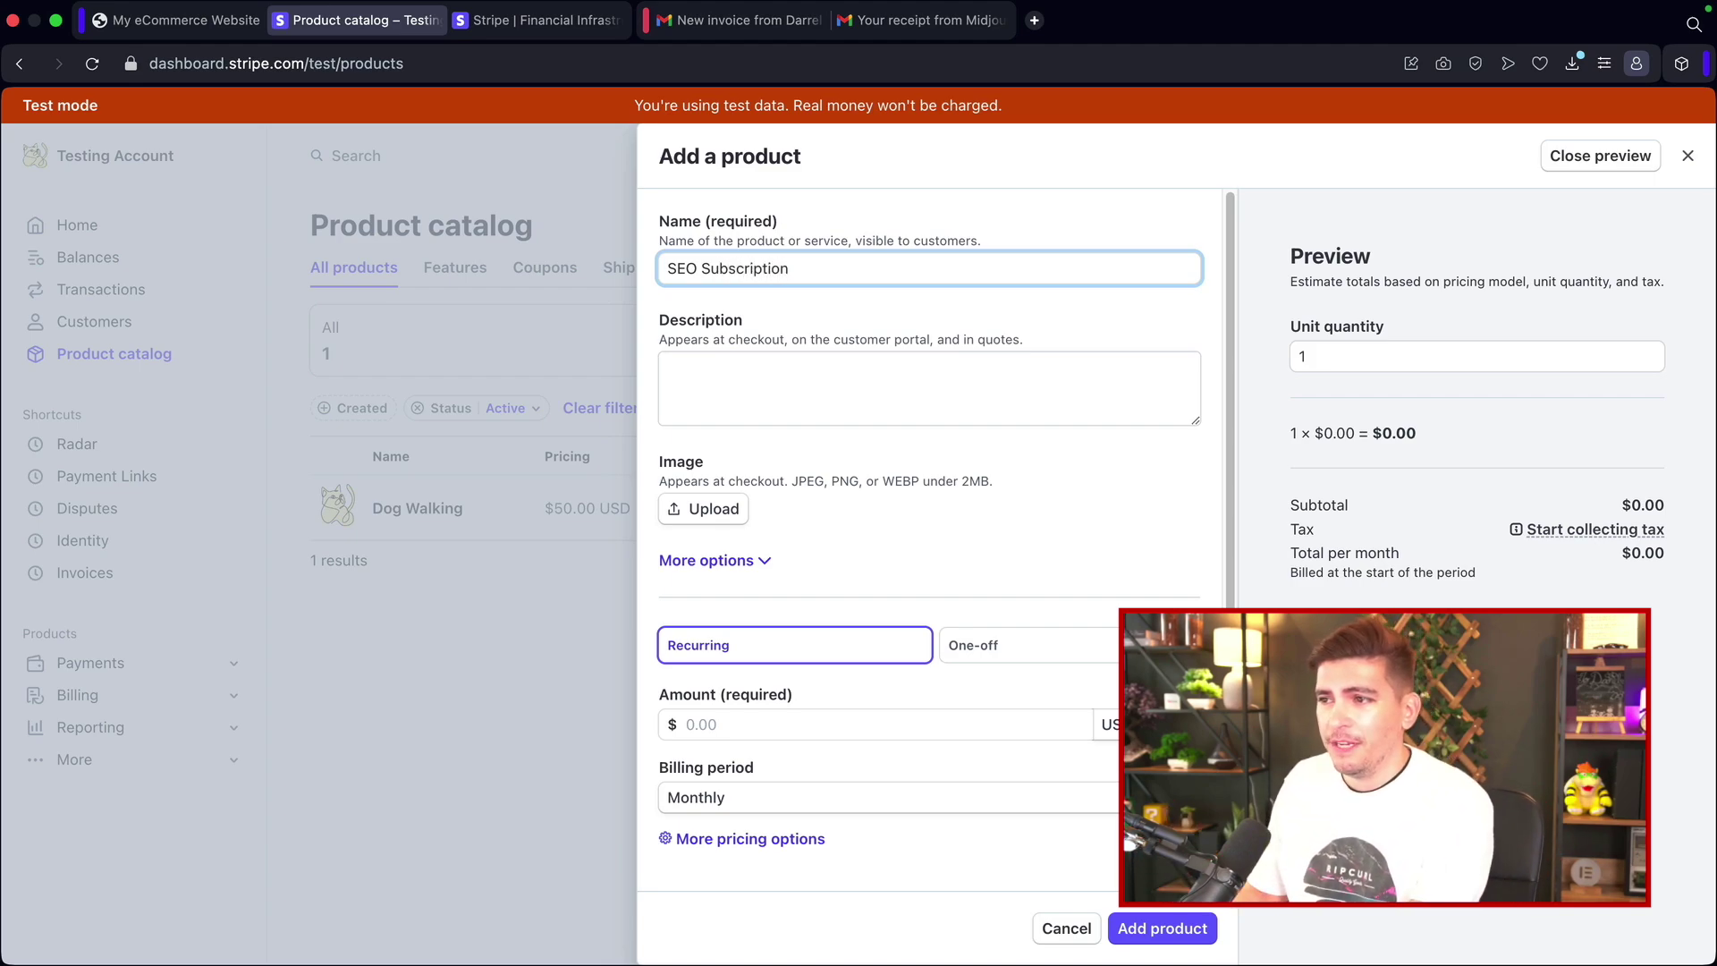
pyautogui.click(929, 387)
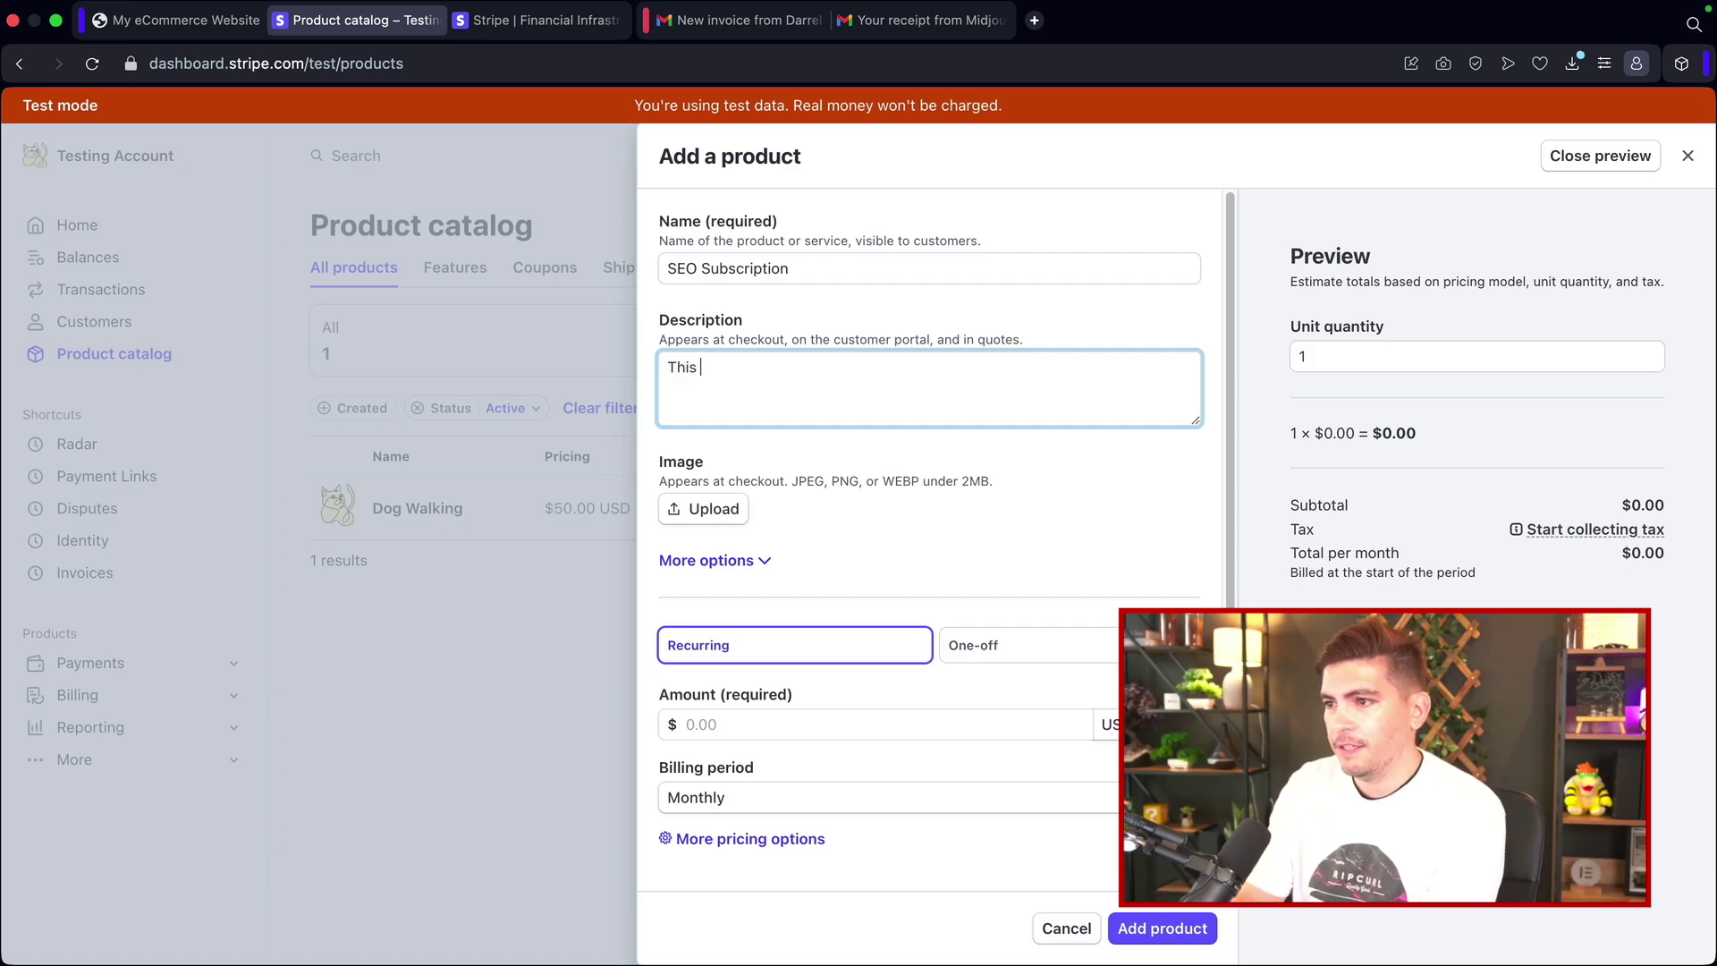
pyautogui.write('This is for SEO package')
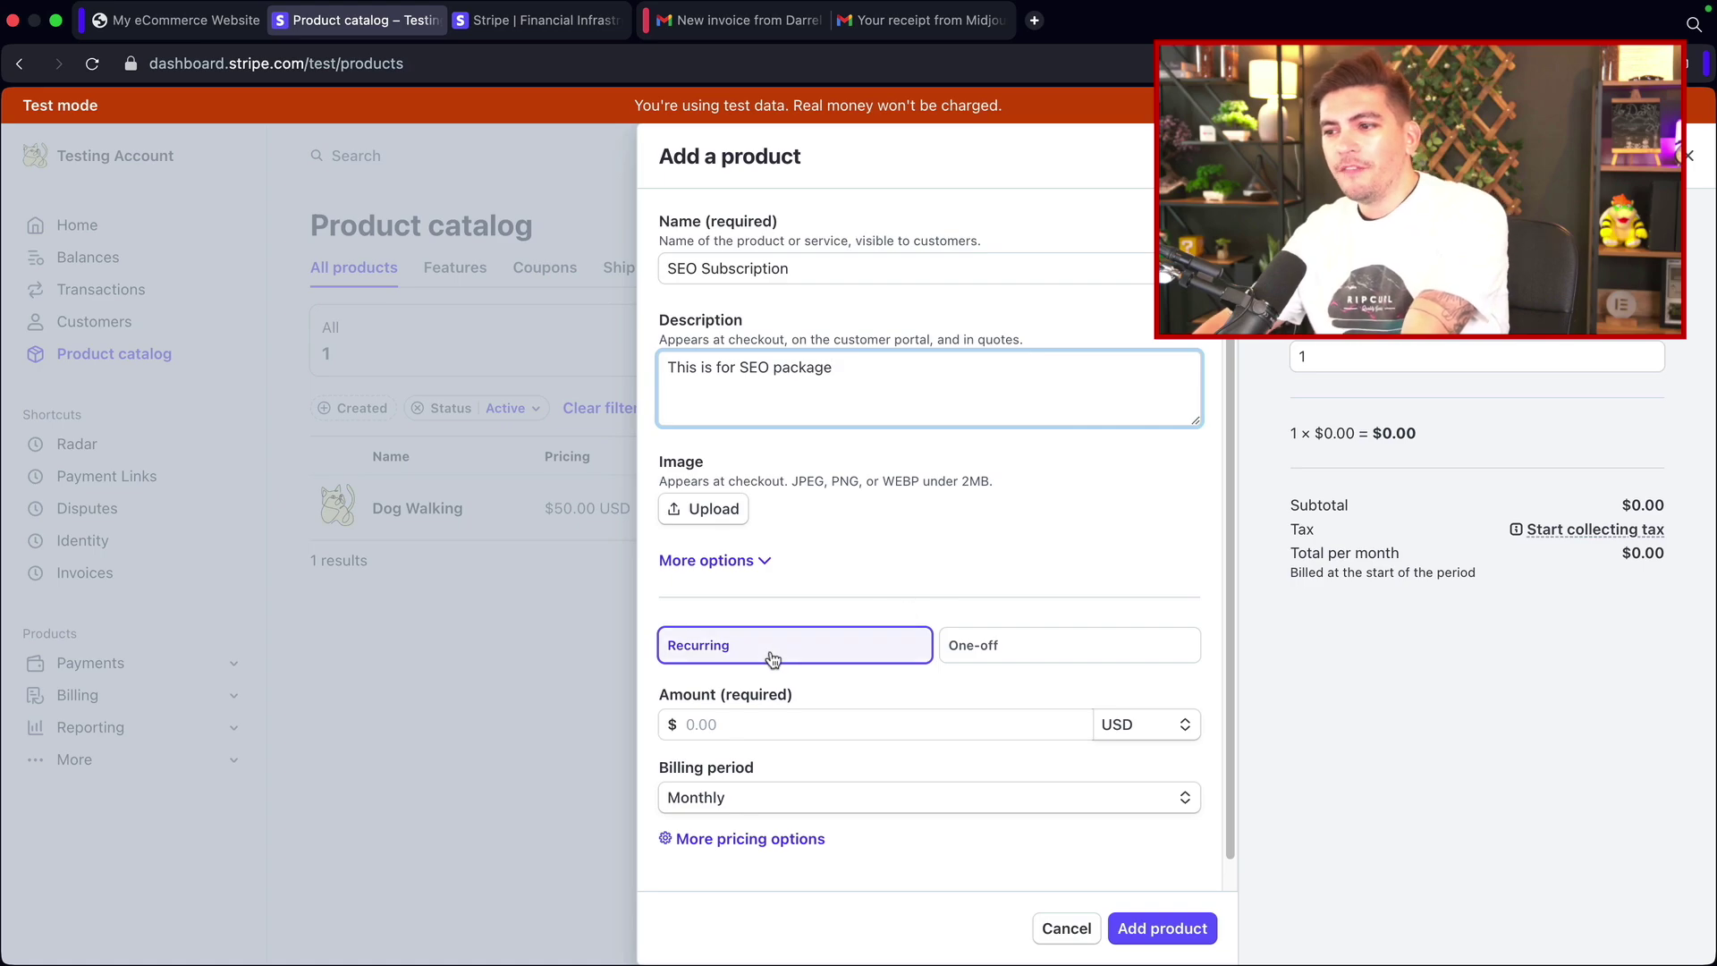
pyautogui.click(771, 658)
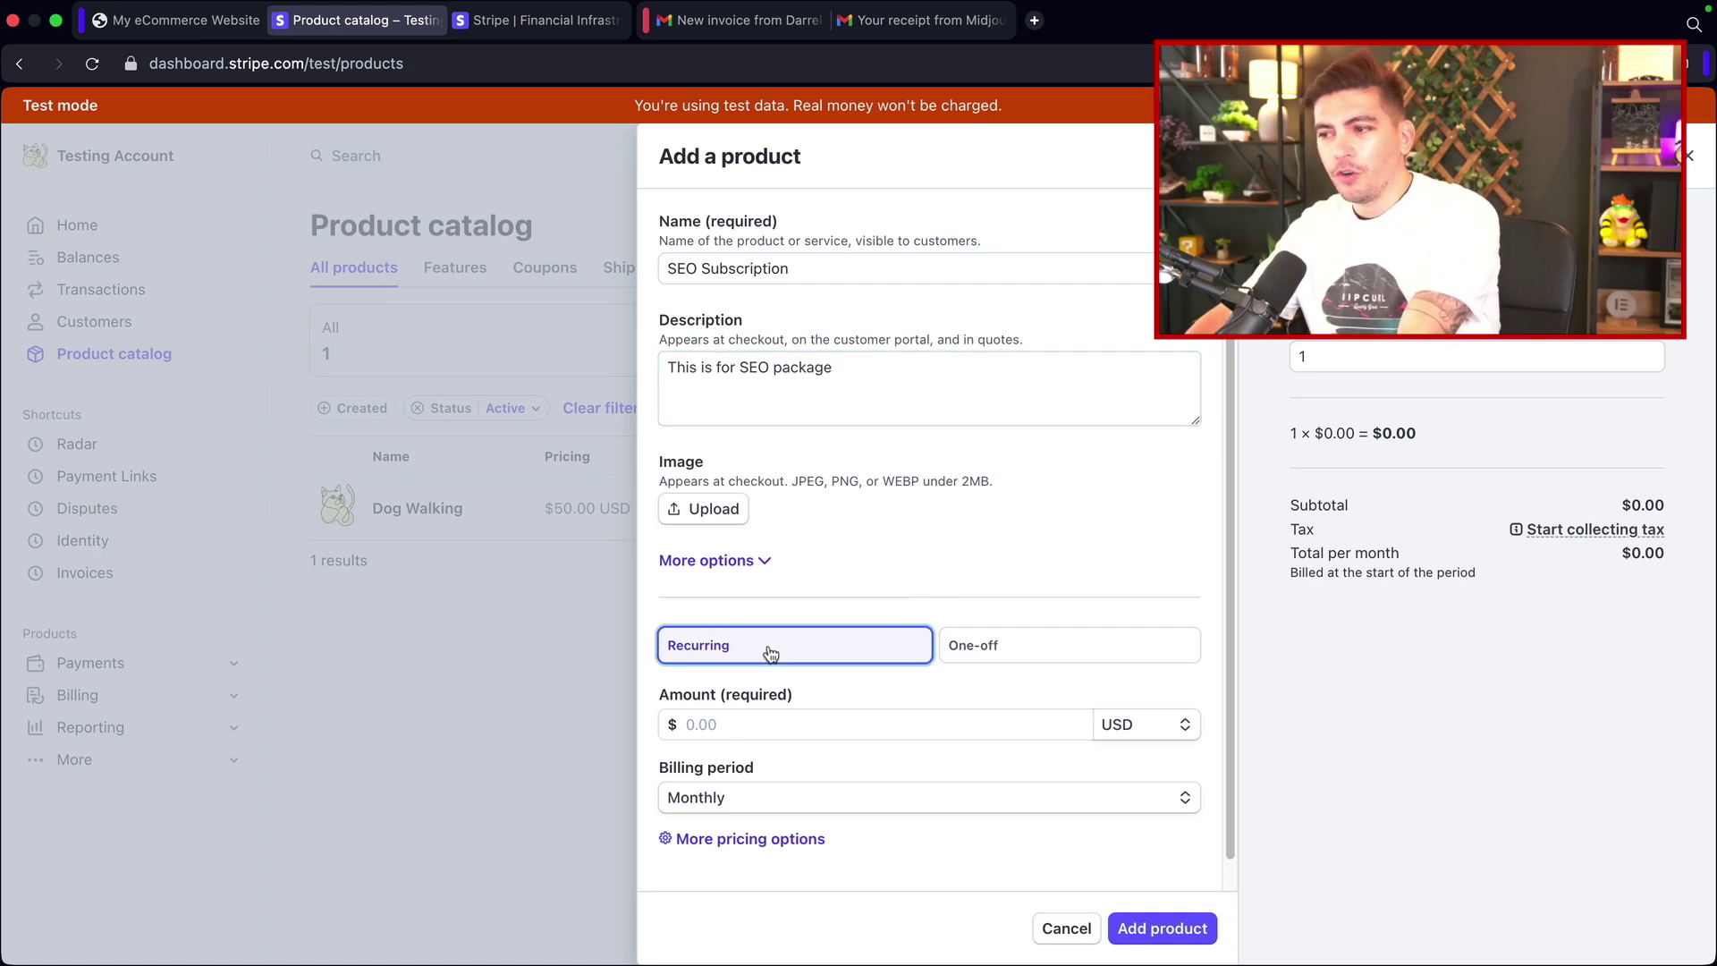
pyautogui.click(981, 654)
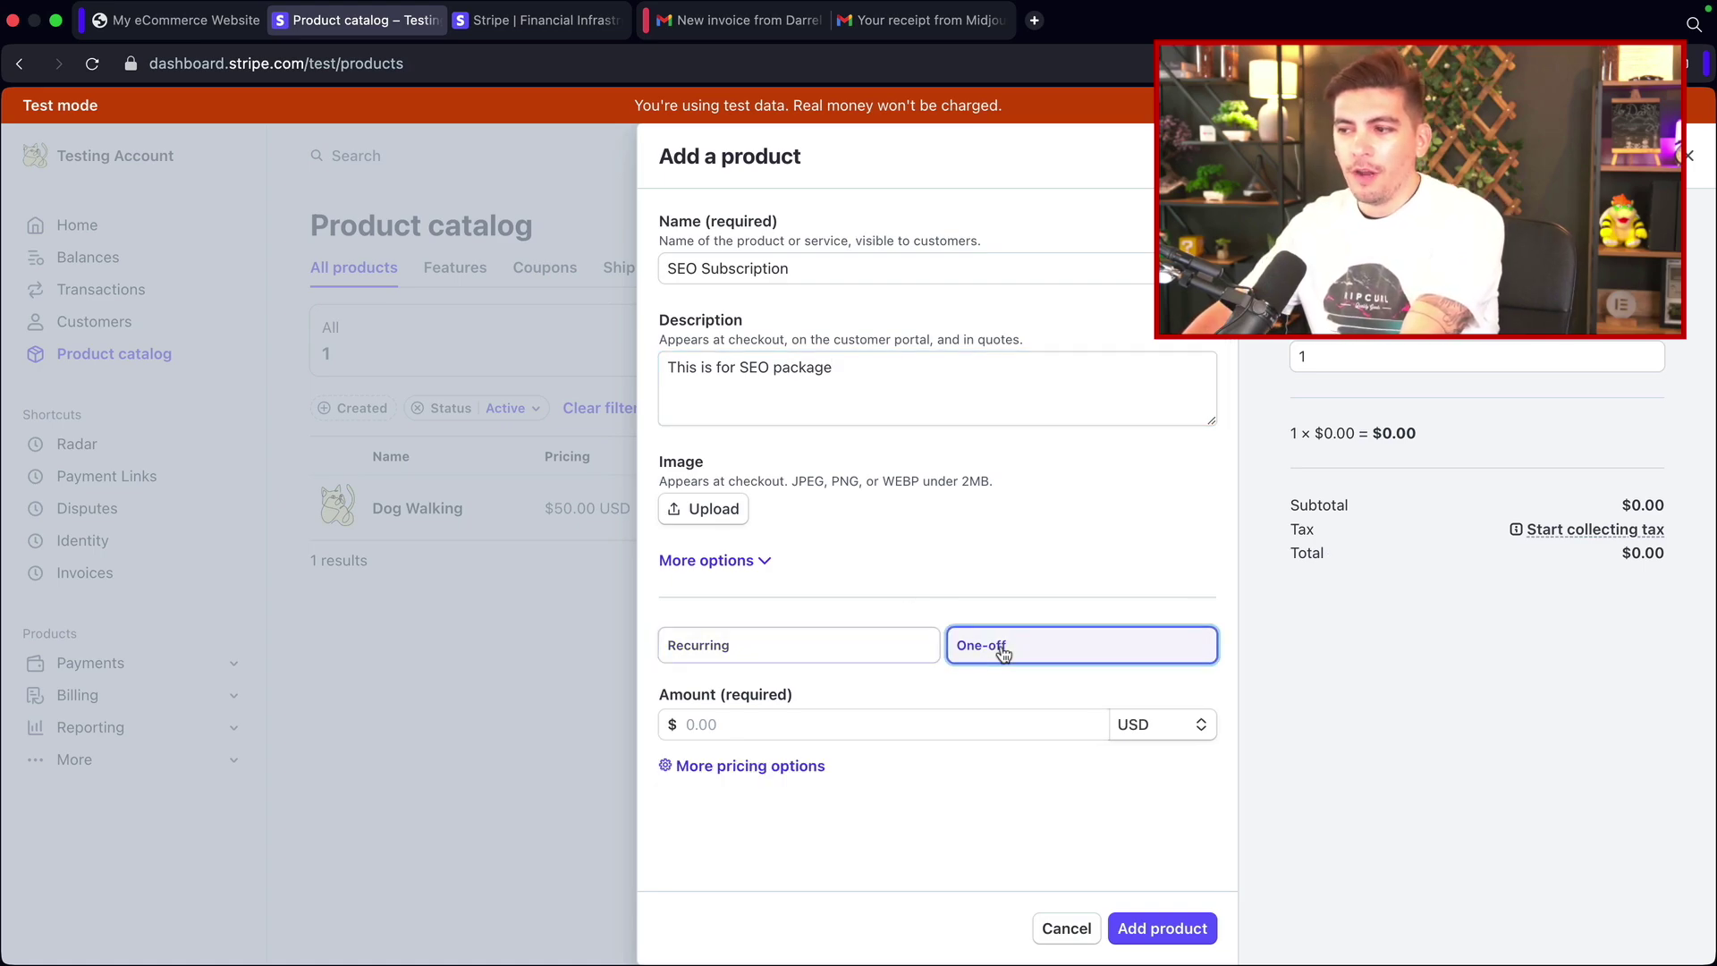
pyautogui.click(752, 653)
# Step: Price it at $50.00 billed monthly and save the SEO Subscription product
pyautogui.scroll(-1, 751, 659)
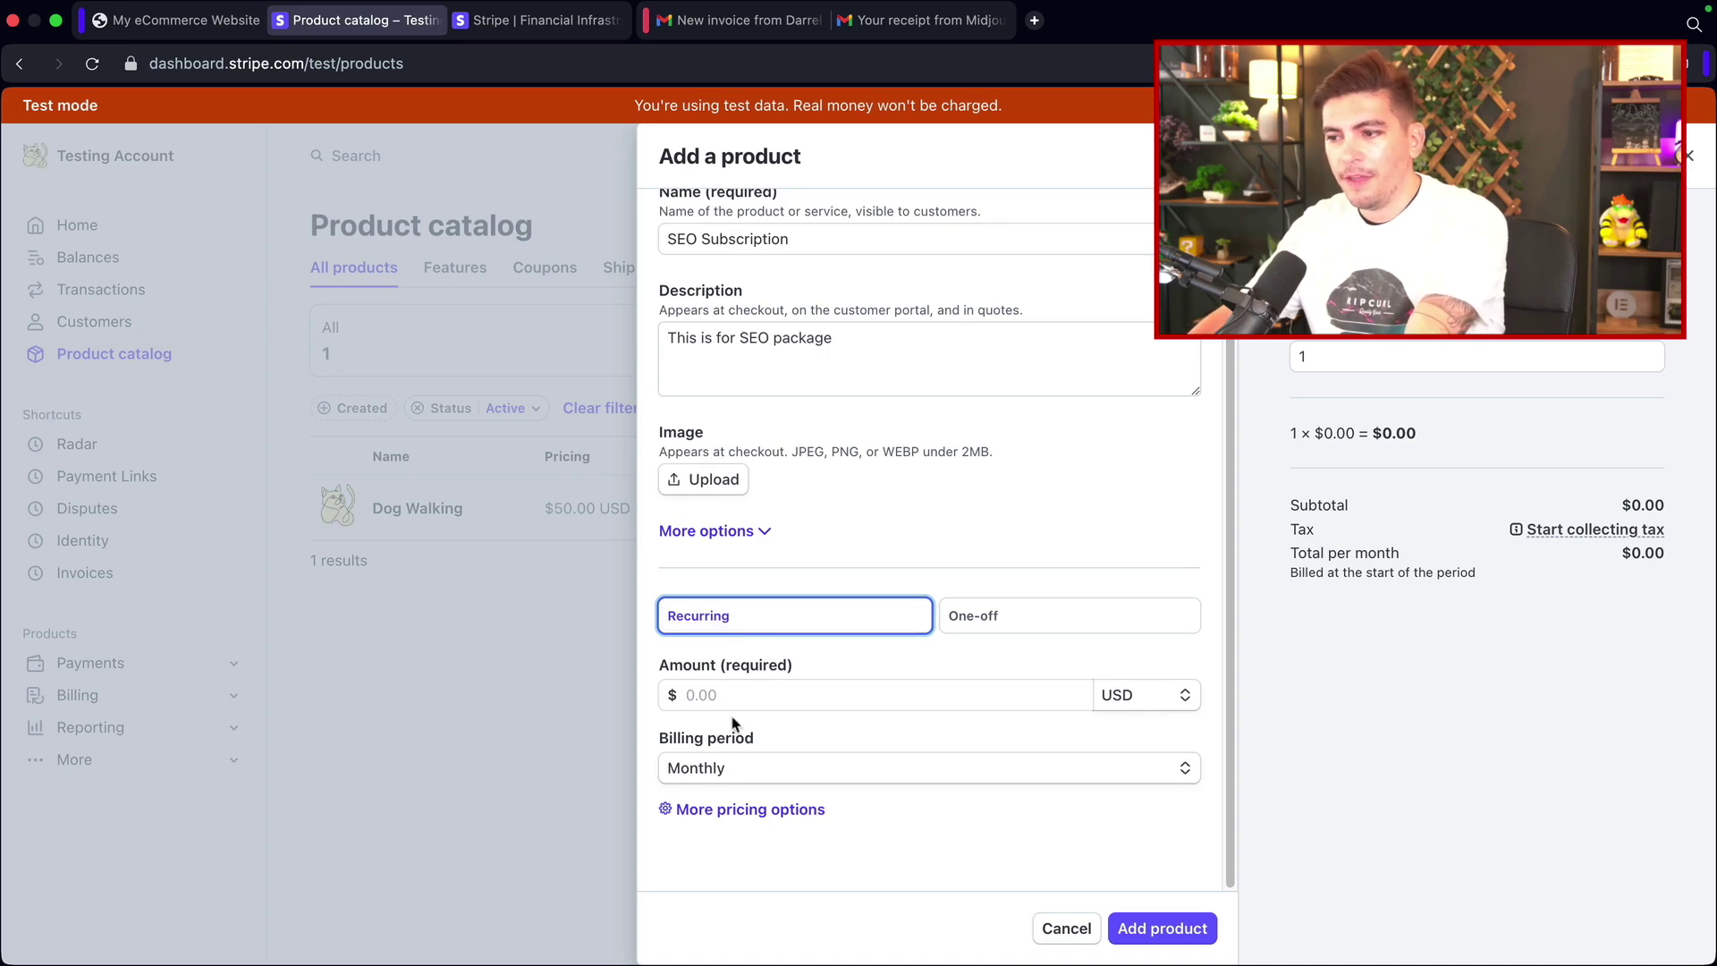
pyautogui.click(949, 695)
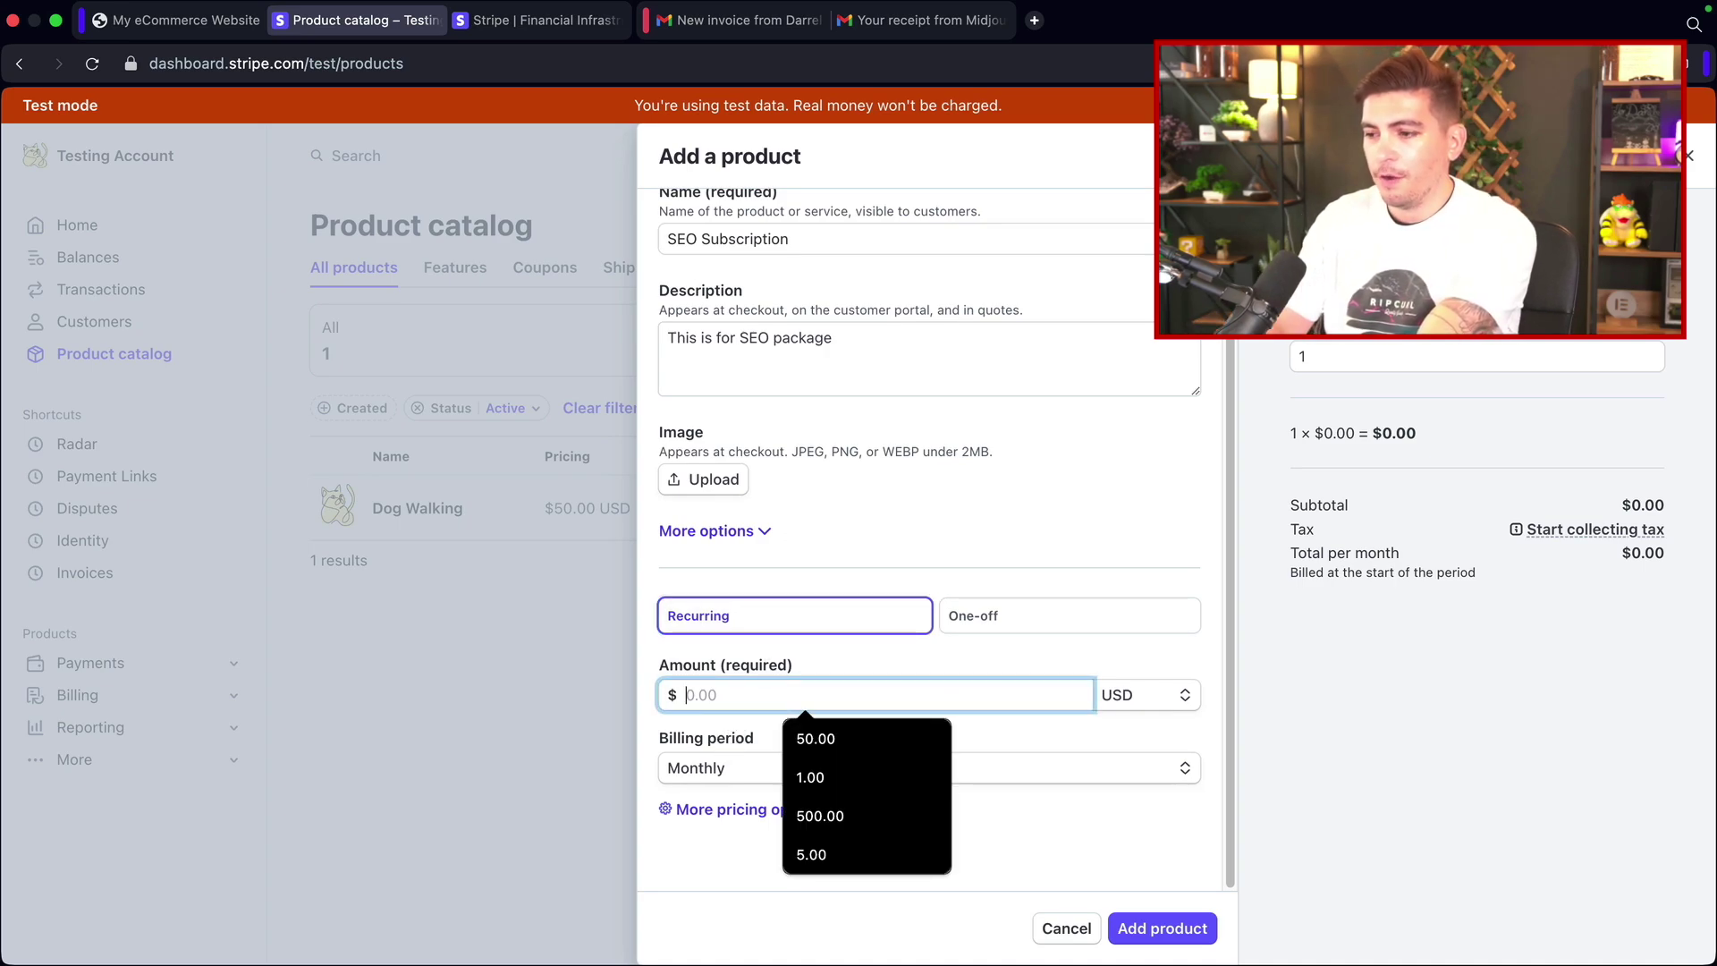
pyautogui.press('Down')
pyautogui.press('Return')
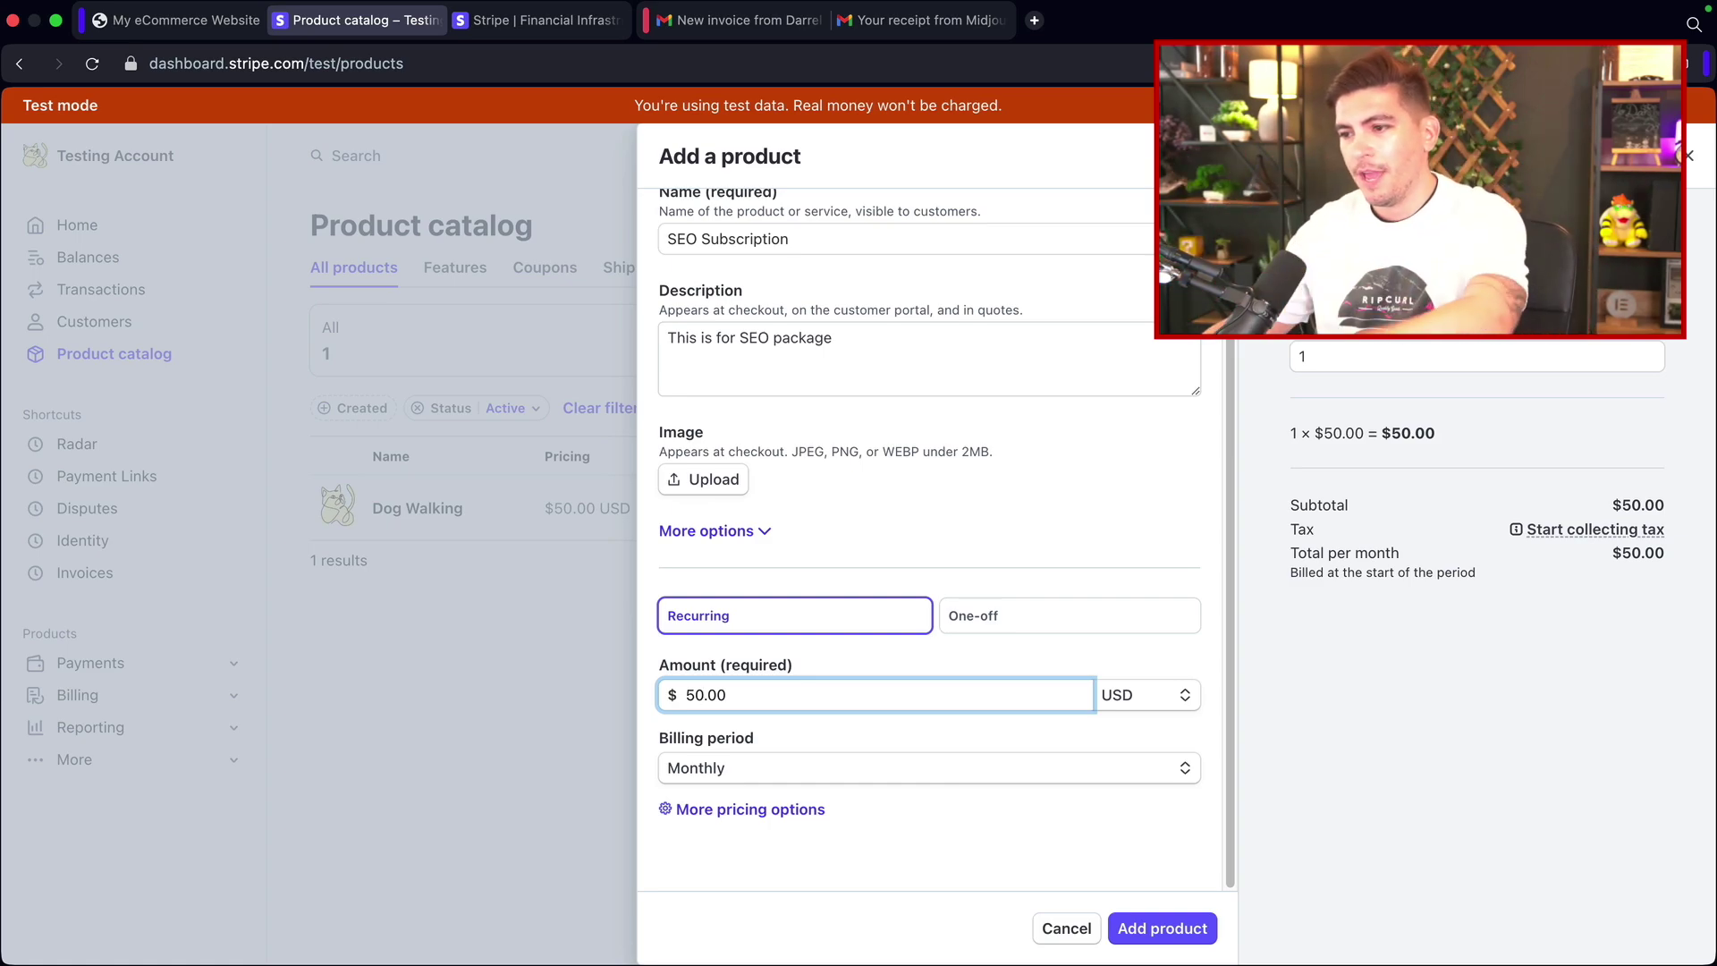
pyautogui.click(776, 769)
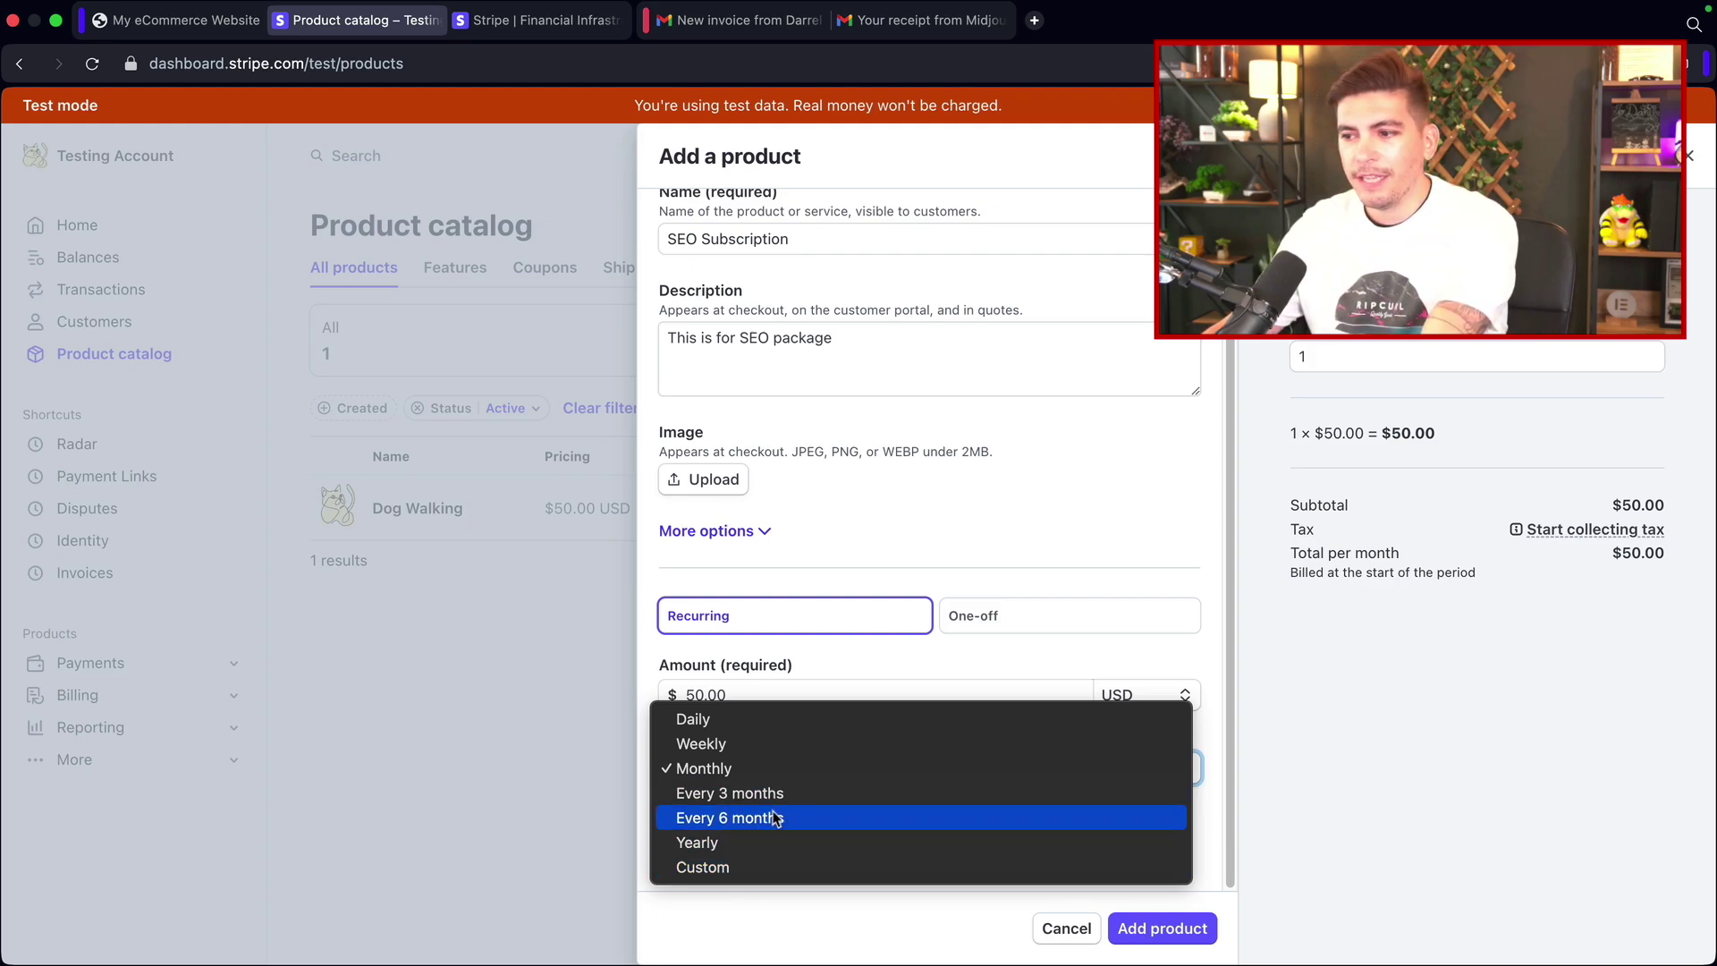
pyautogui.click(840, 666)
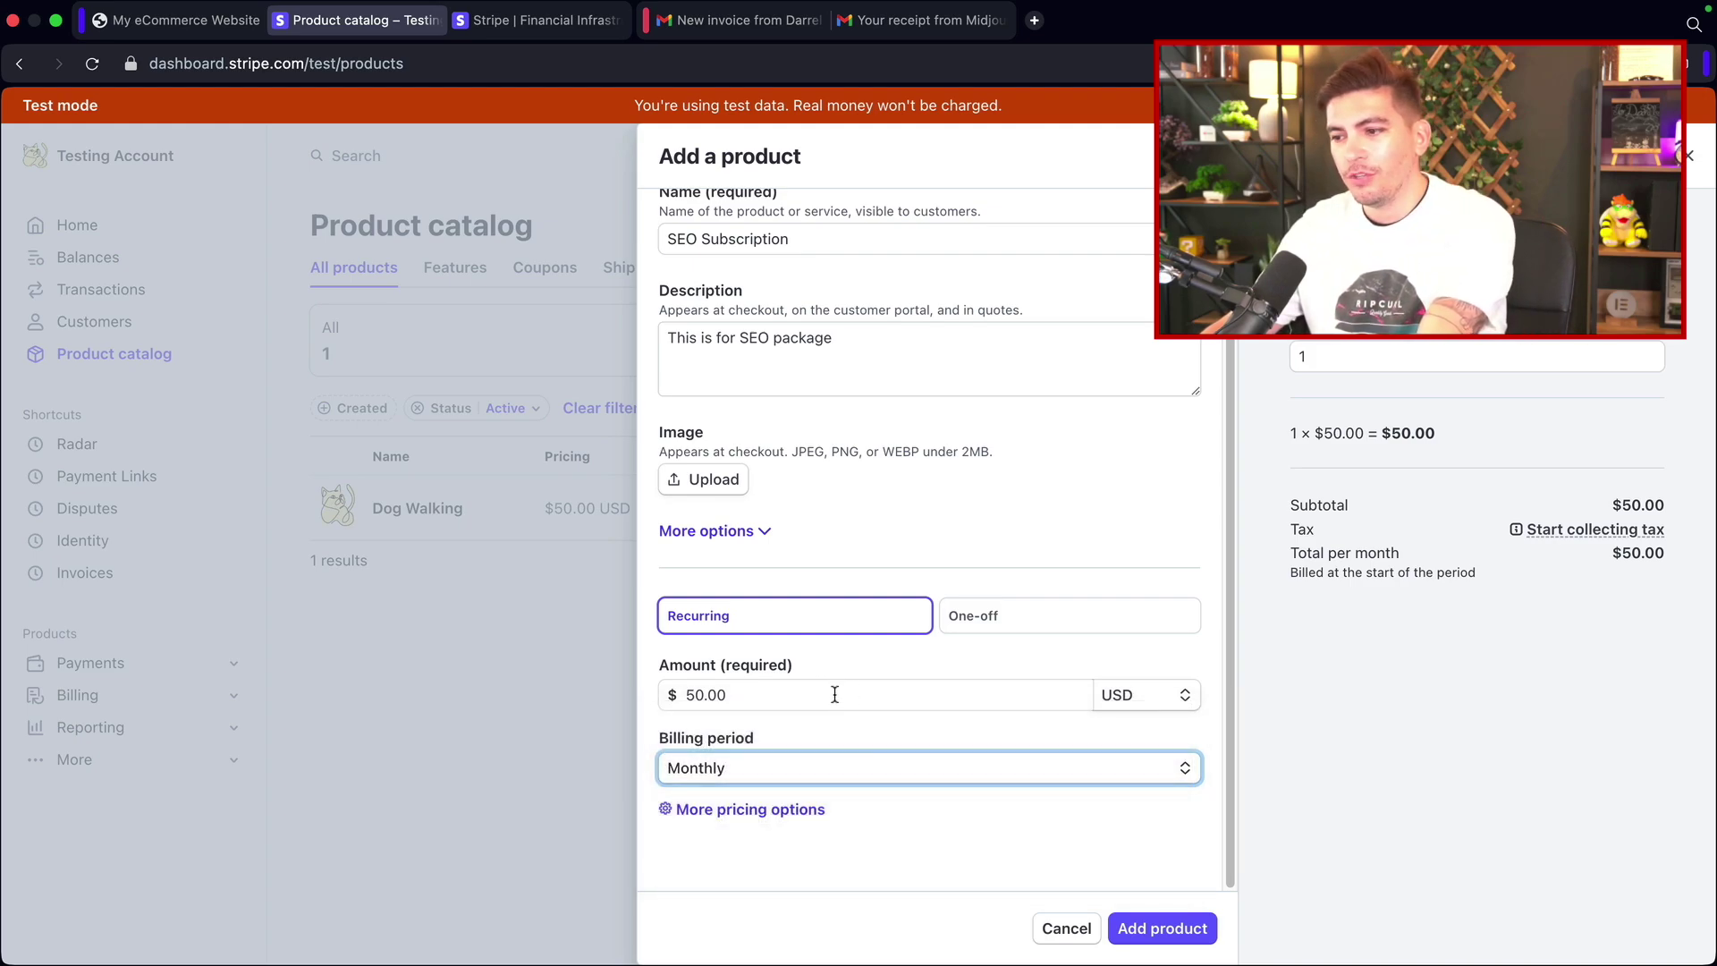
pyautogui.click(794, 809)
pyautogui.scroll(-3, 1001, 718)
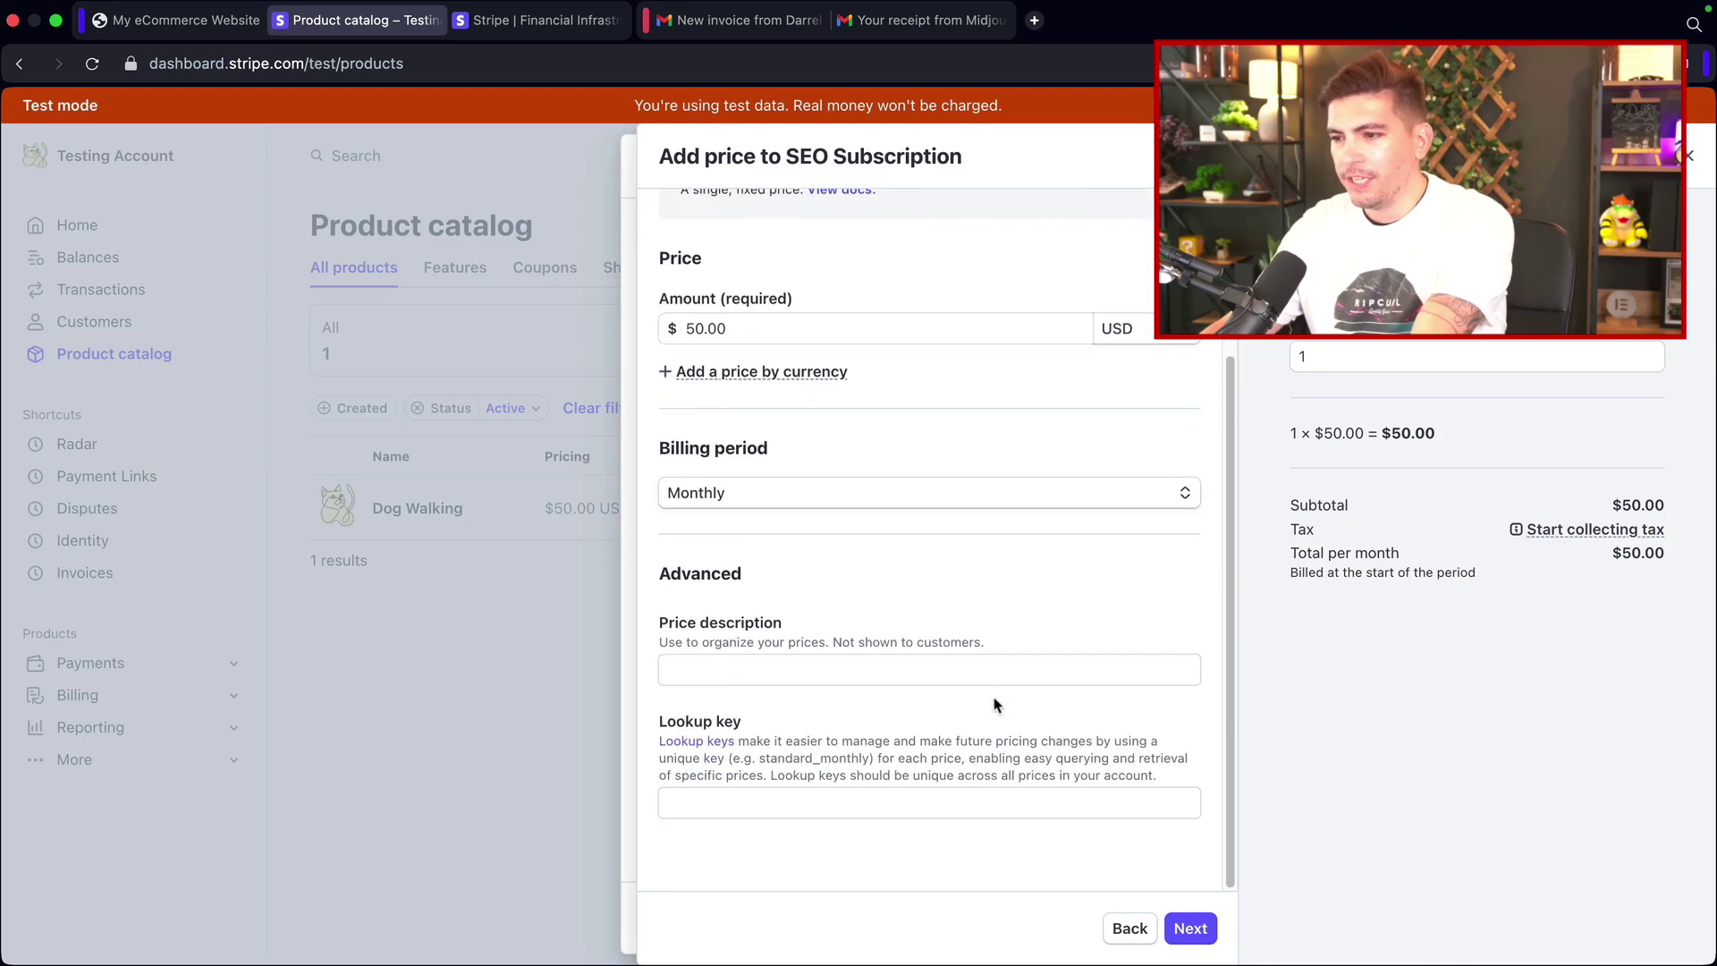
pyautogui.scroll(3, 926, 731)
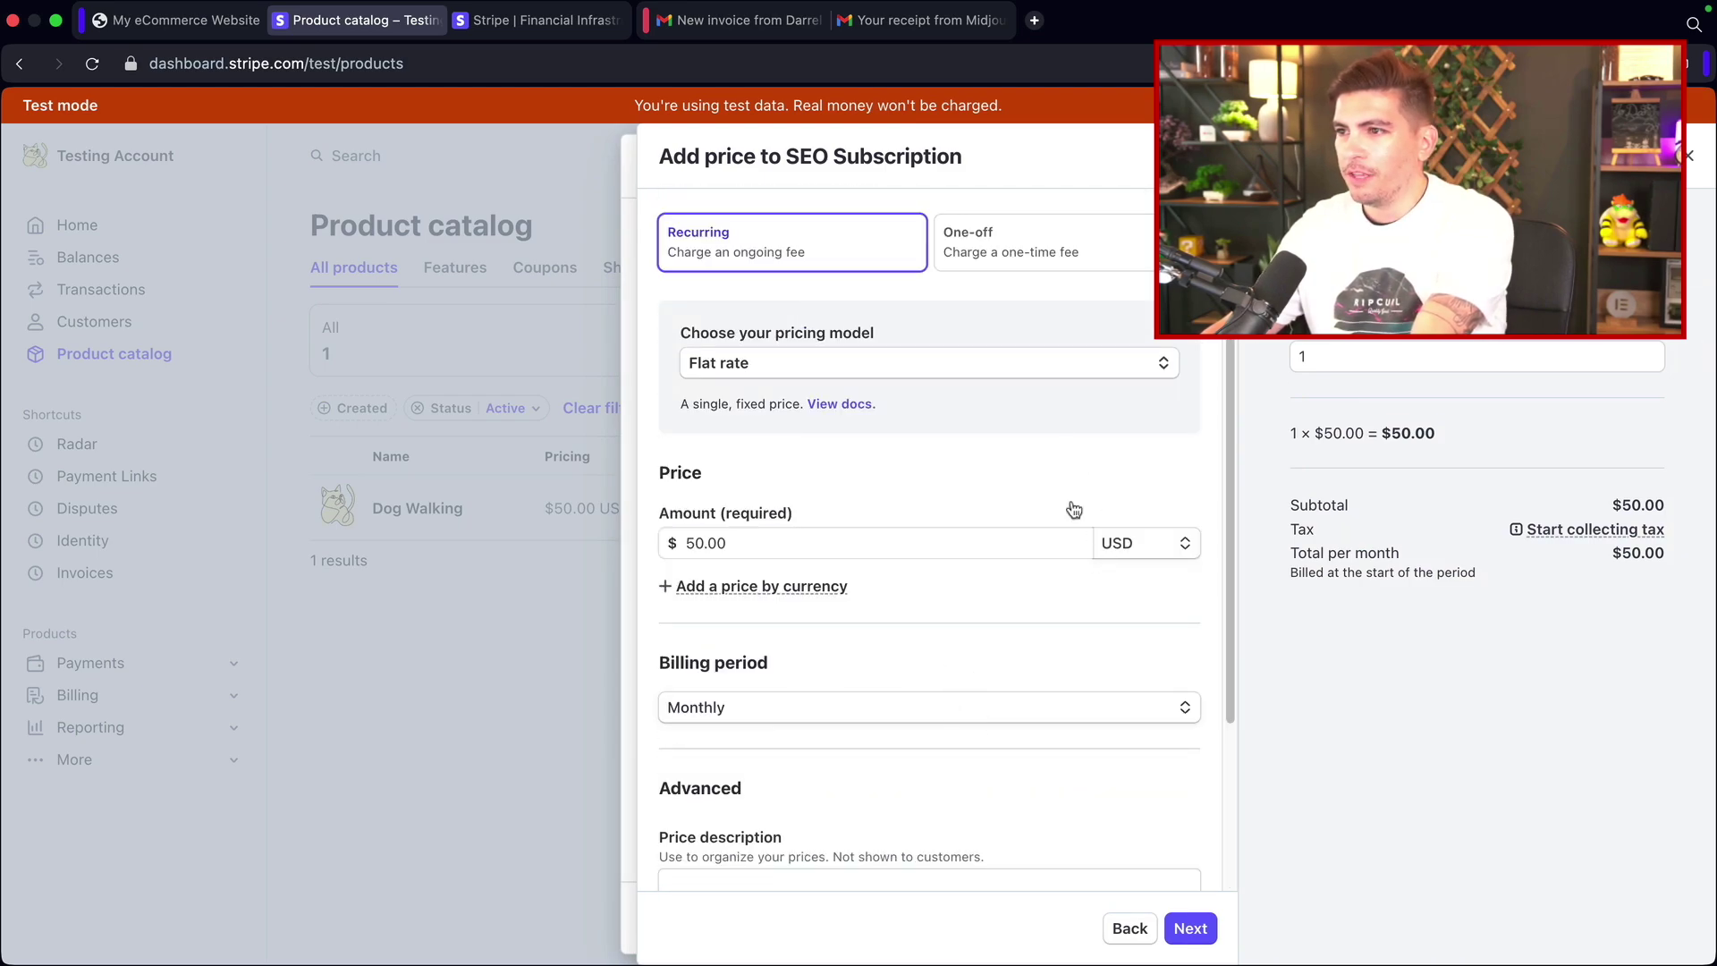
pyautogui.click(1125, 930)
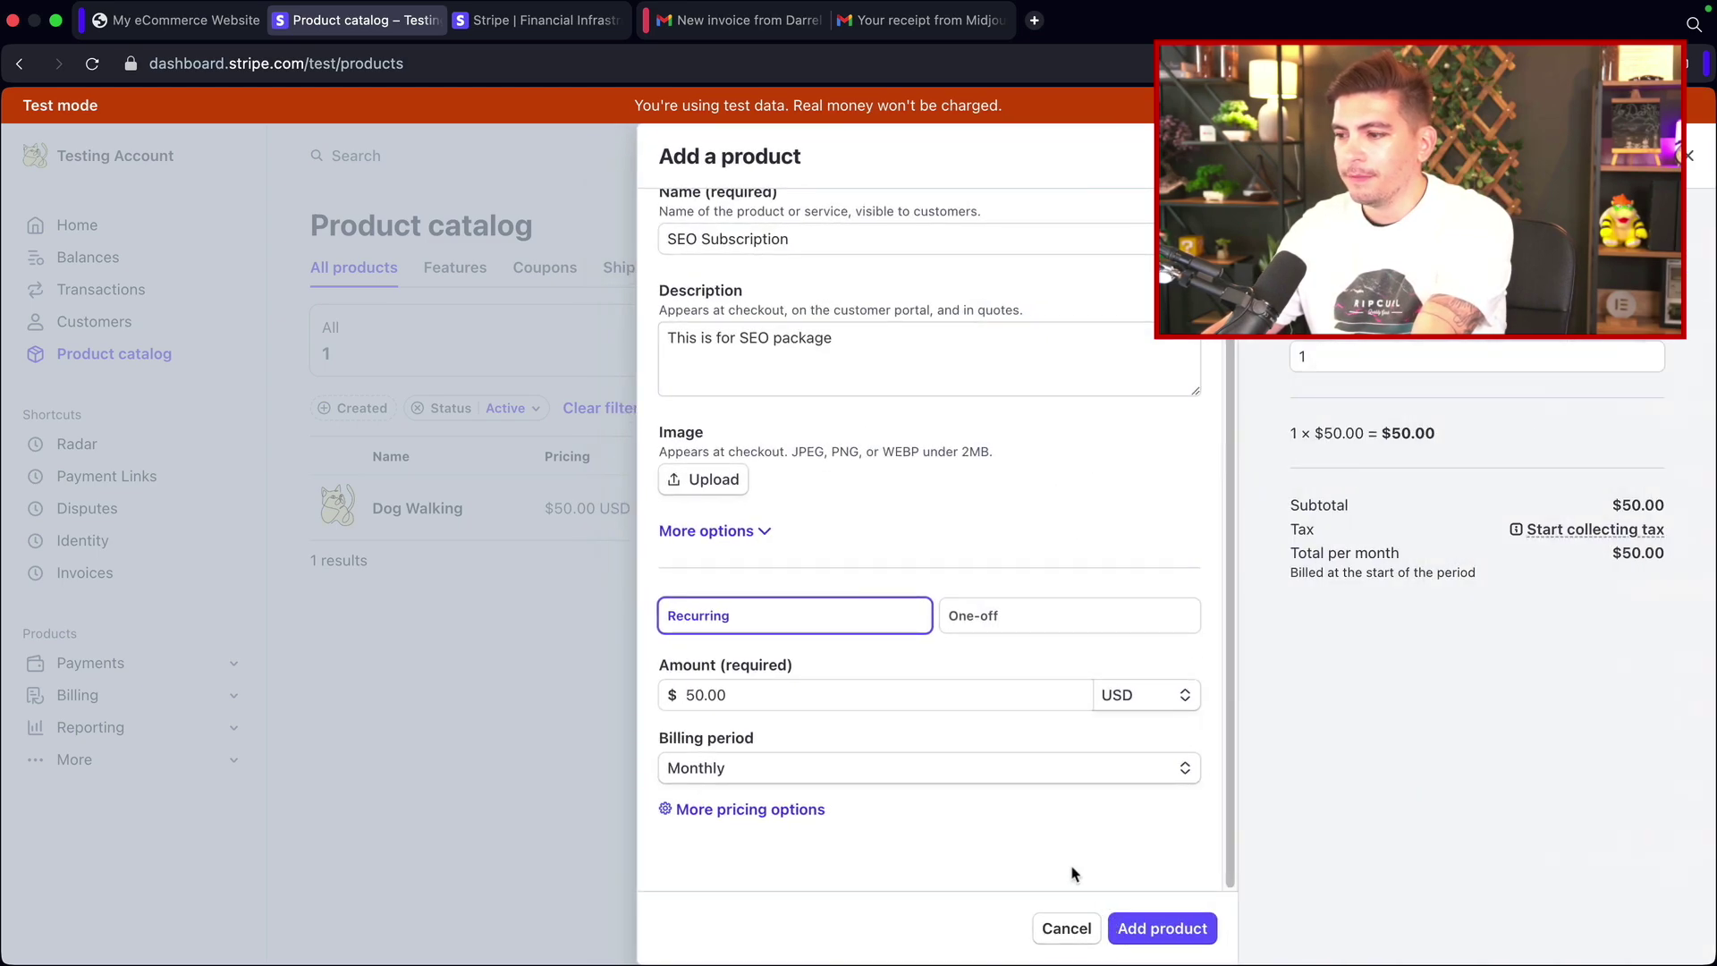
pyautogui.scroll(1, 1069, 857)
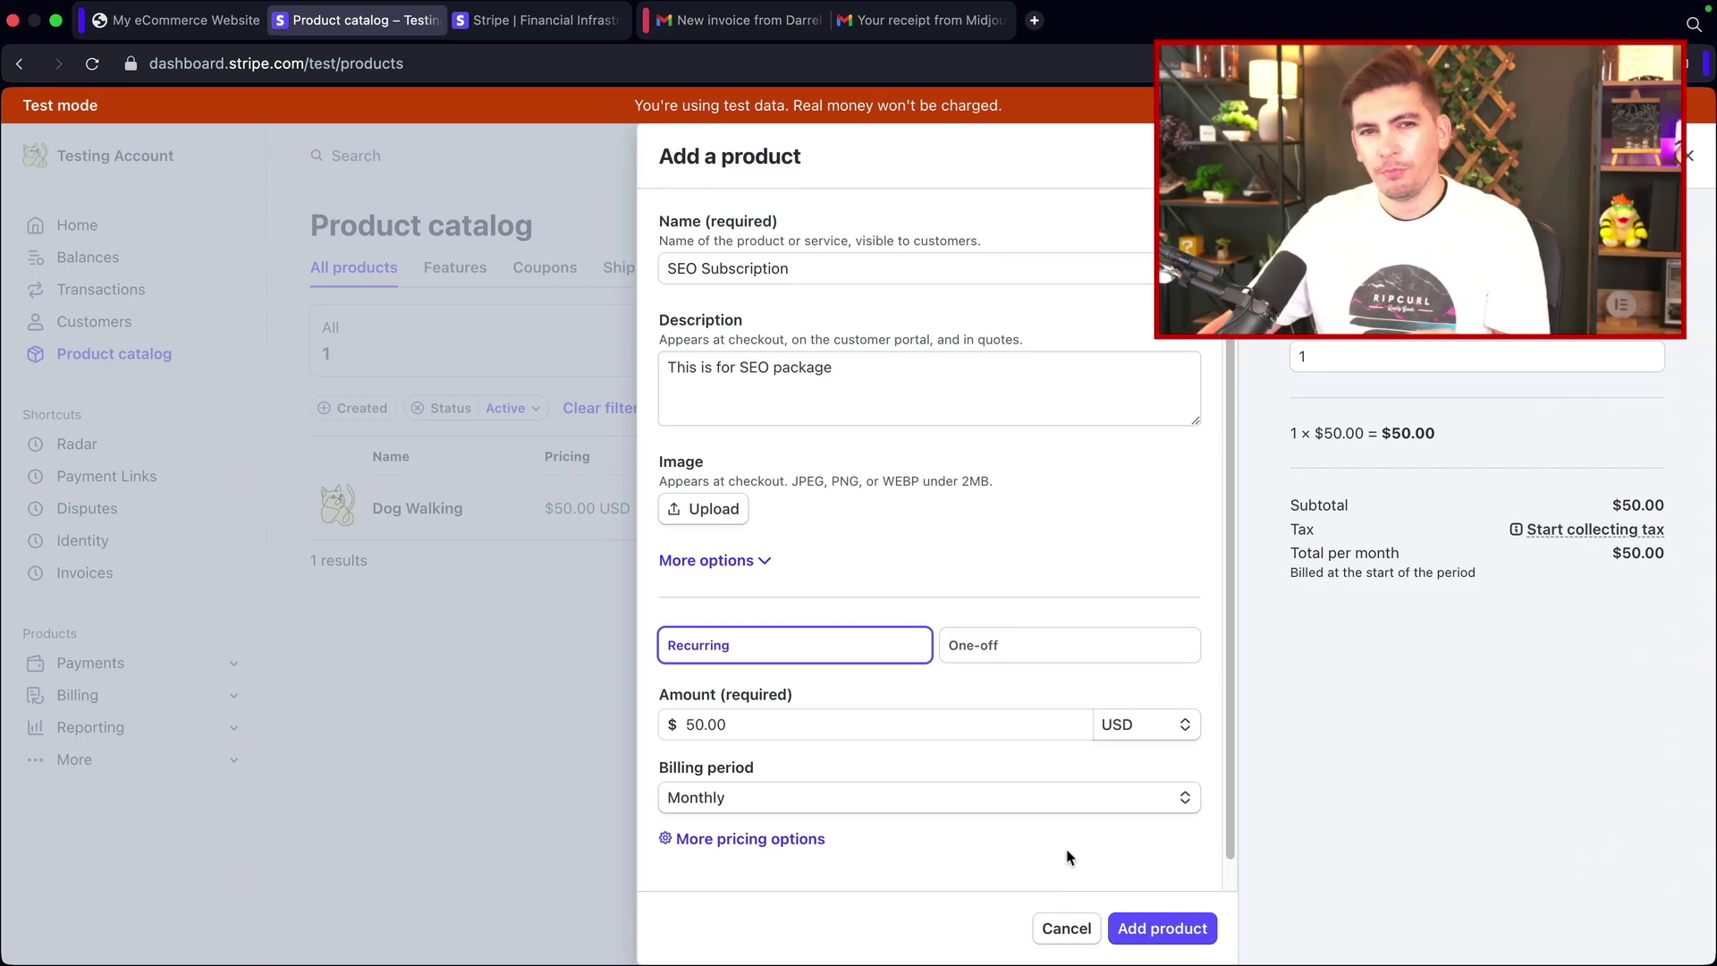
pyautogui.click(1179, 935)
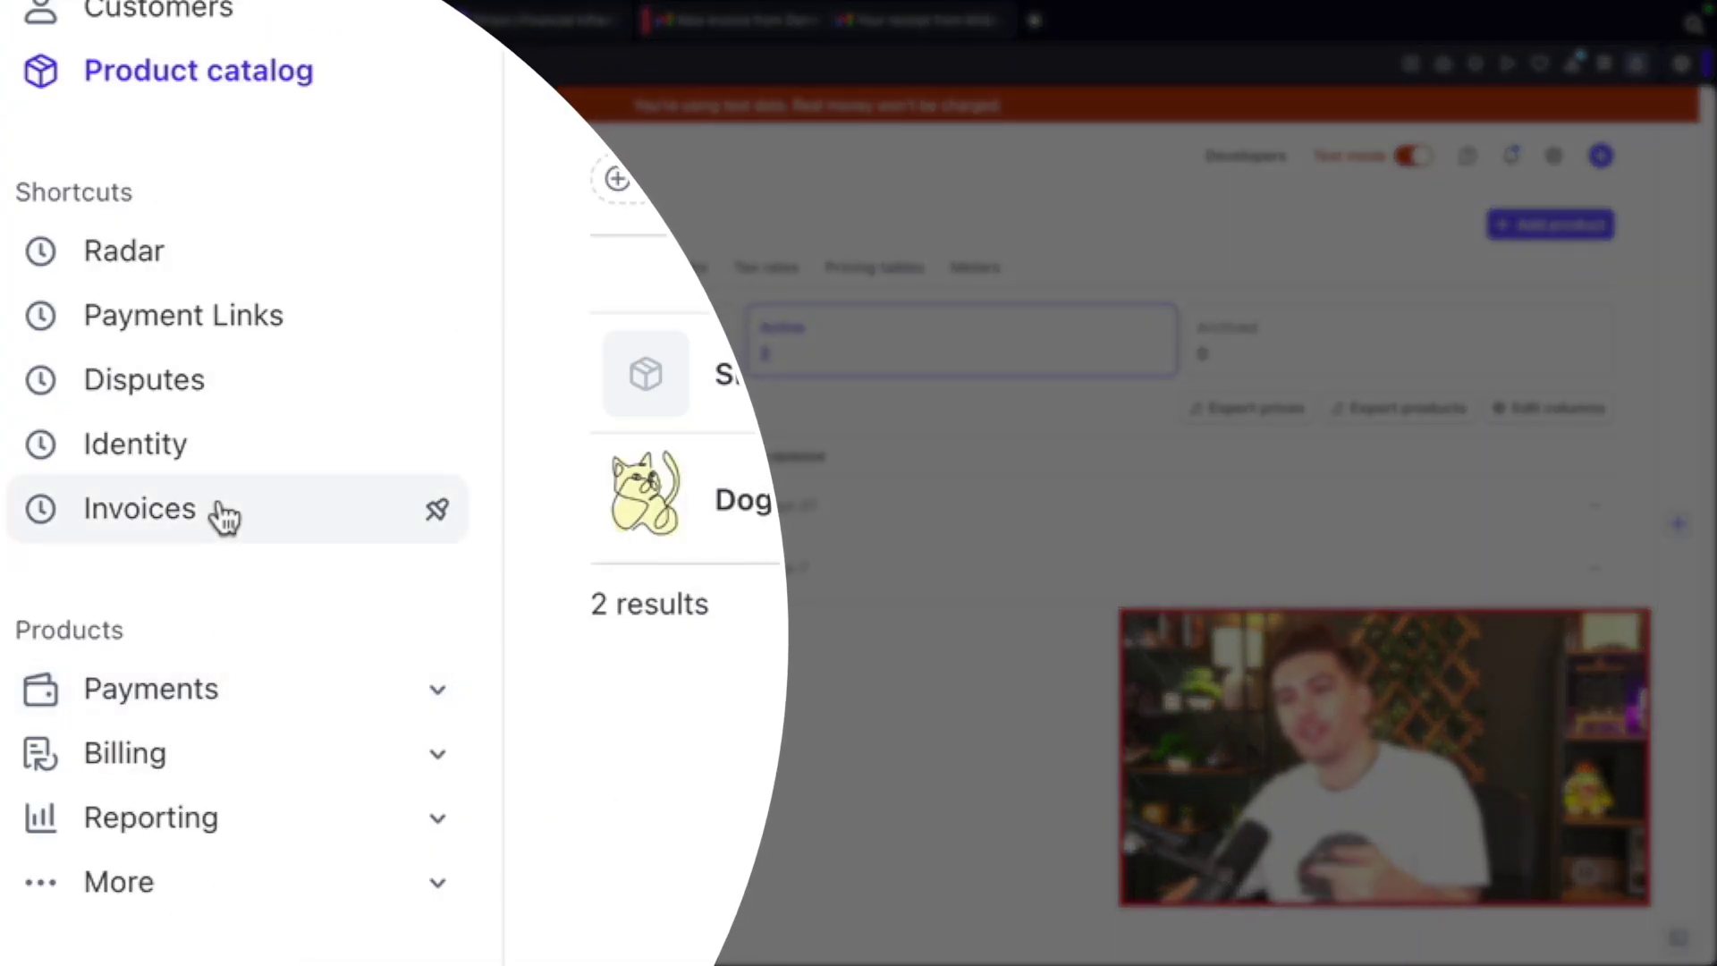
# Step: Create a test invoice for the recent test customer and confirm USD as its currency
pyautogui.click(224, 516)
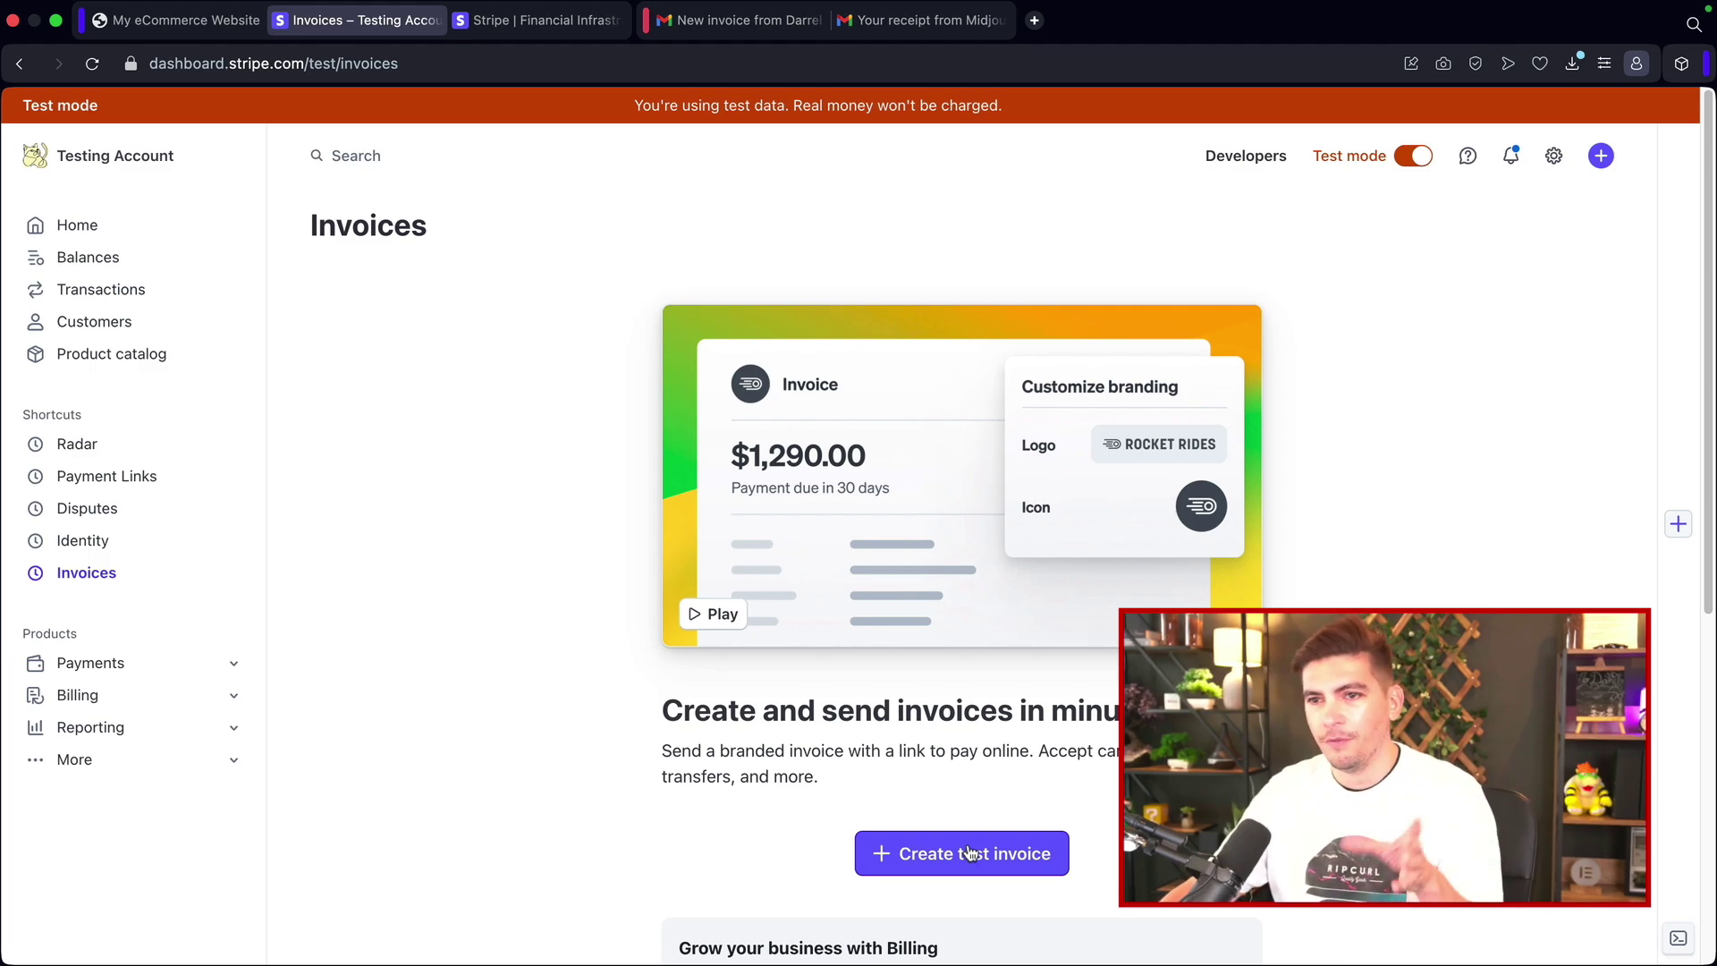
pyautogui.click(970, 854)
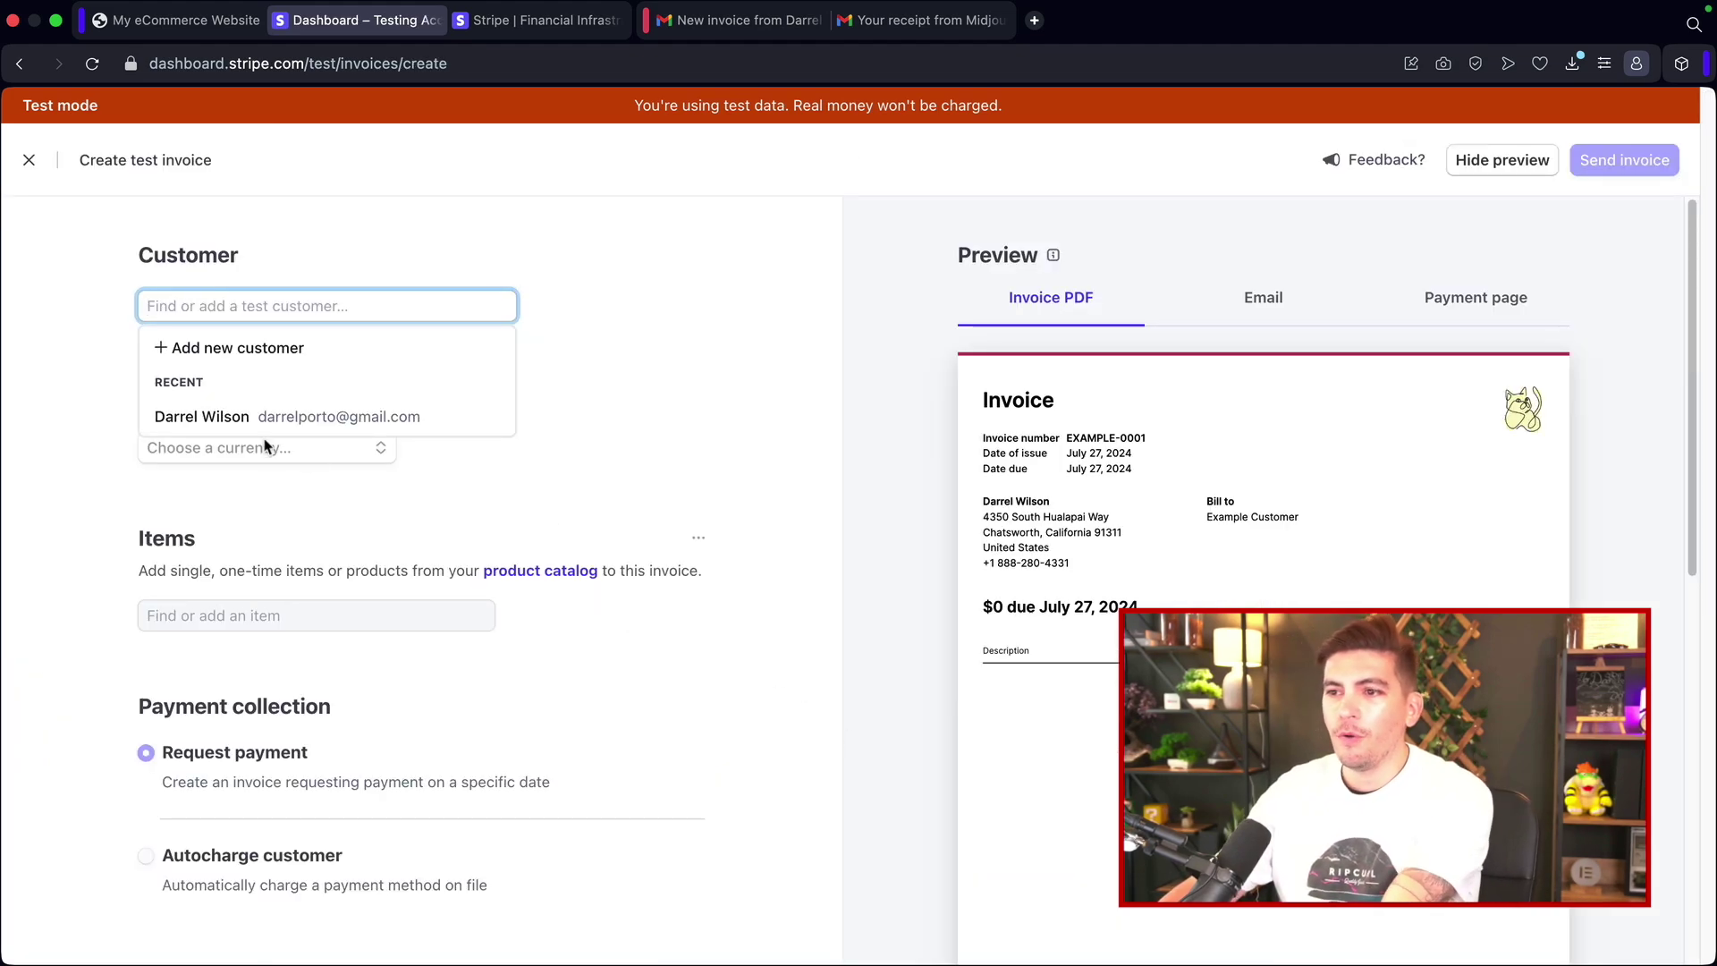
pyautogui.click(210, 422)
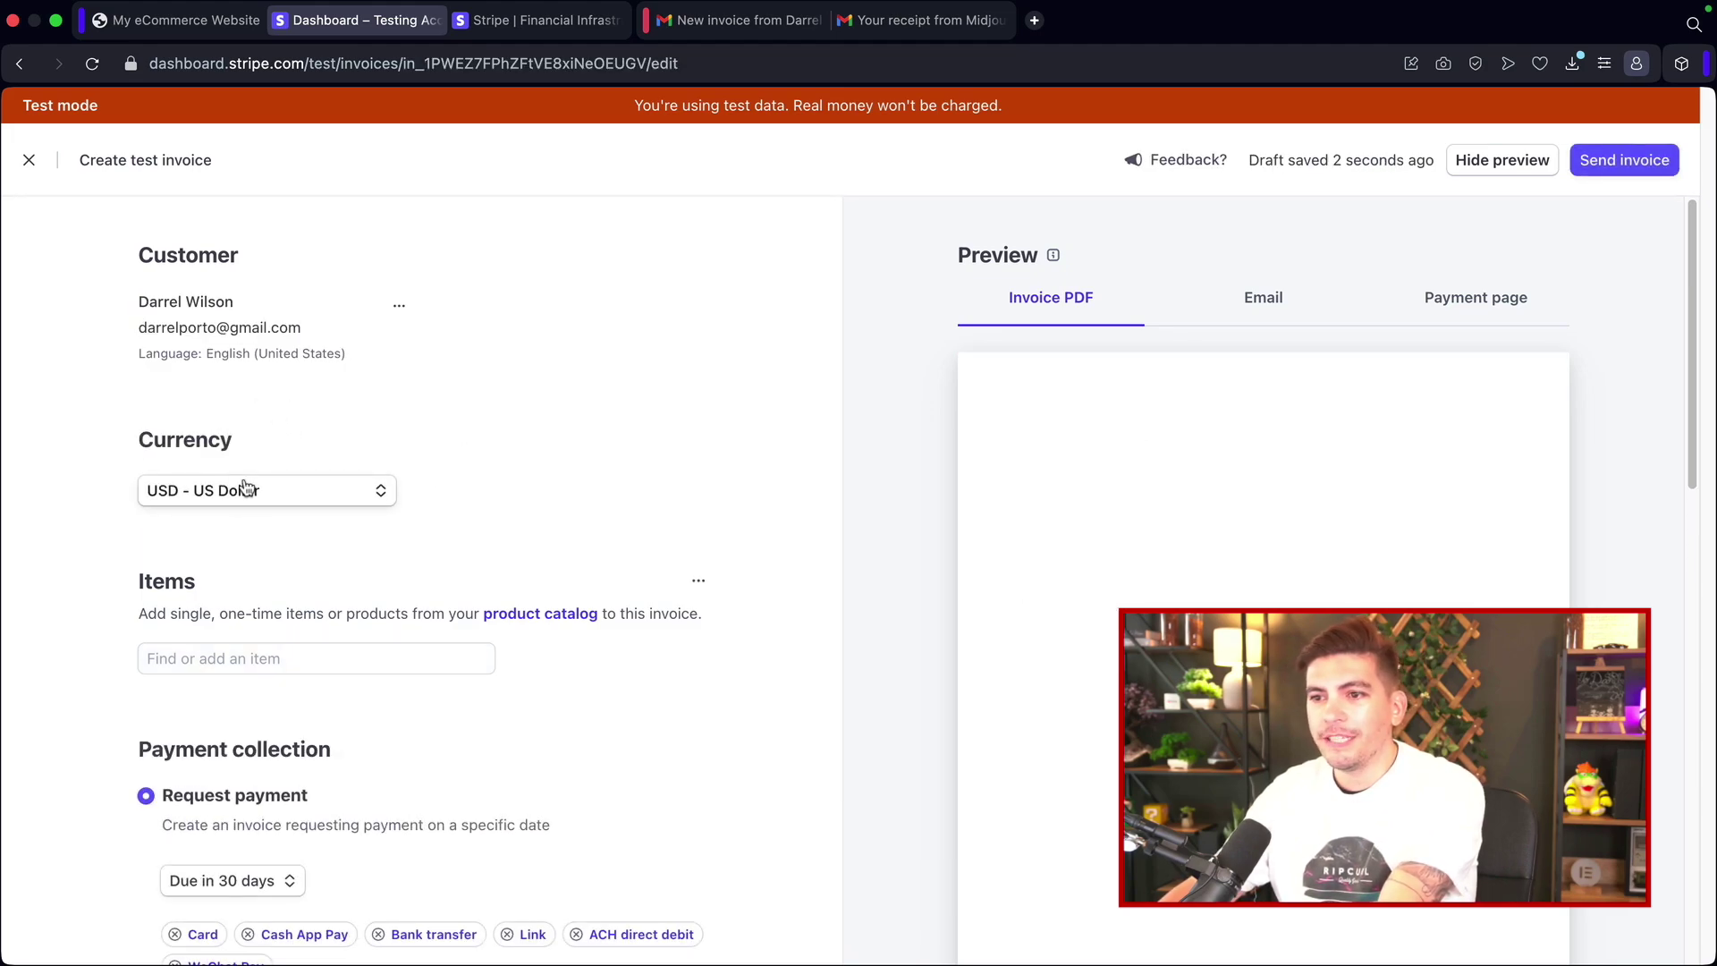
pyautogui.click(269, 503)
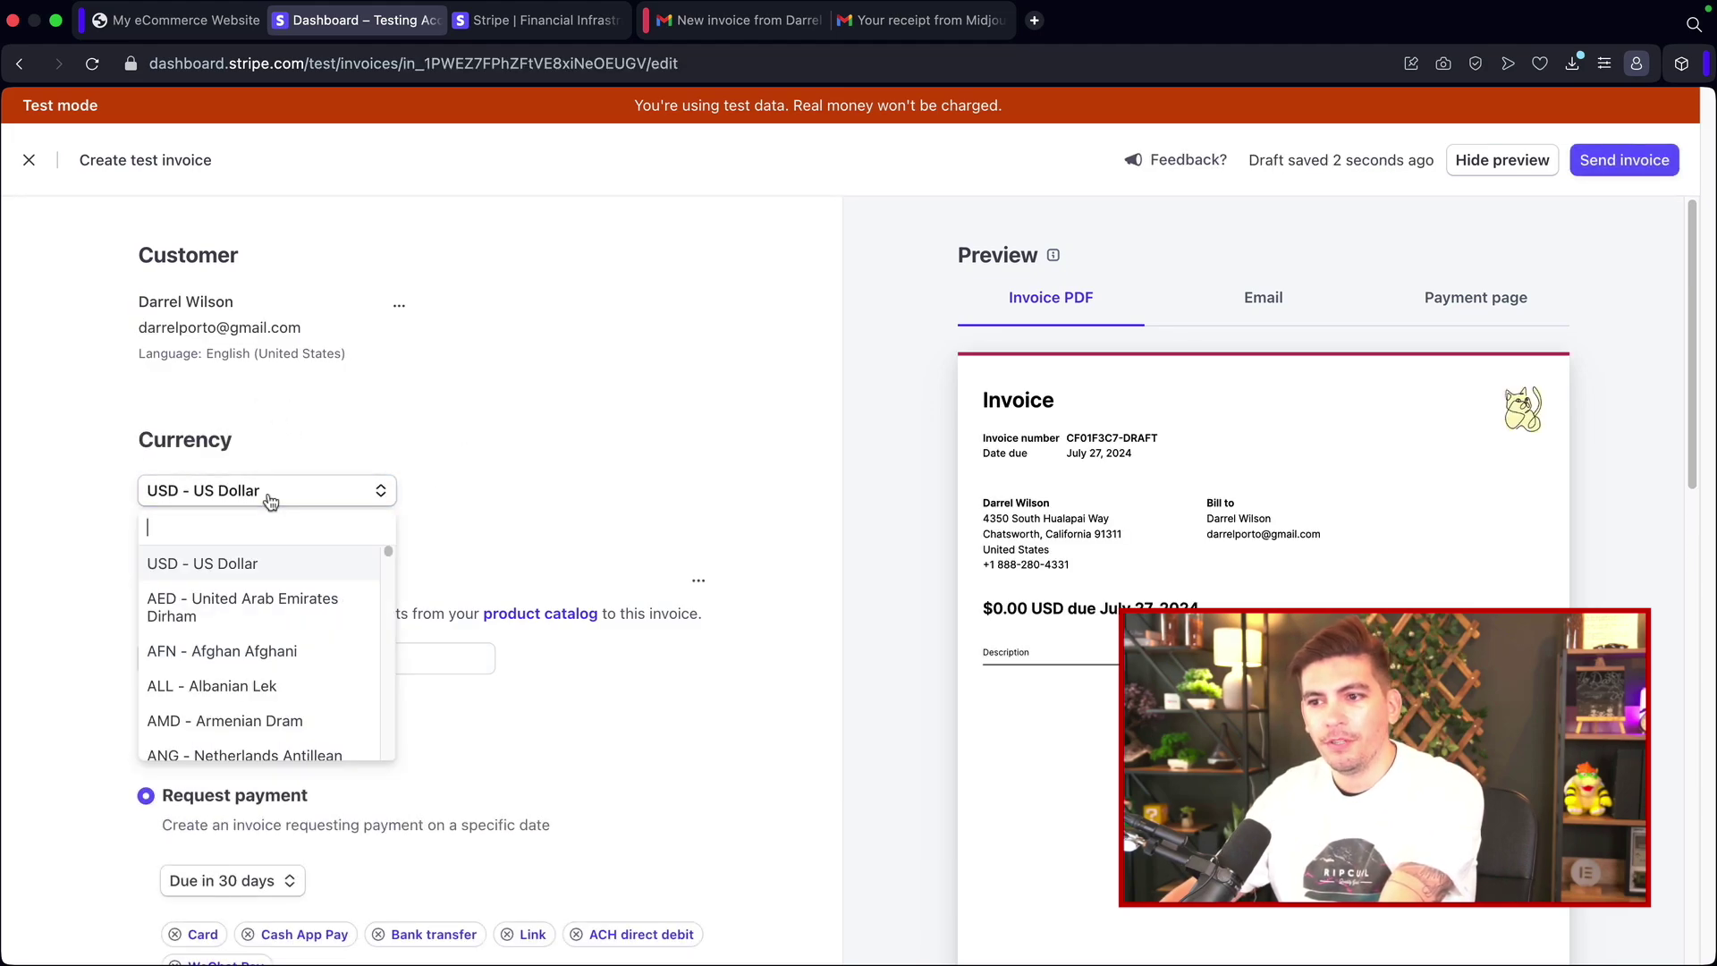
pyautogui.click(270, 503)
pyautogui.click(374, 499)
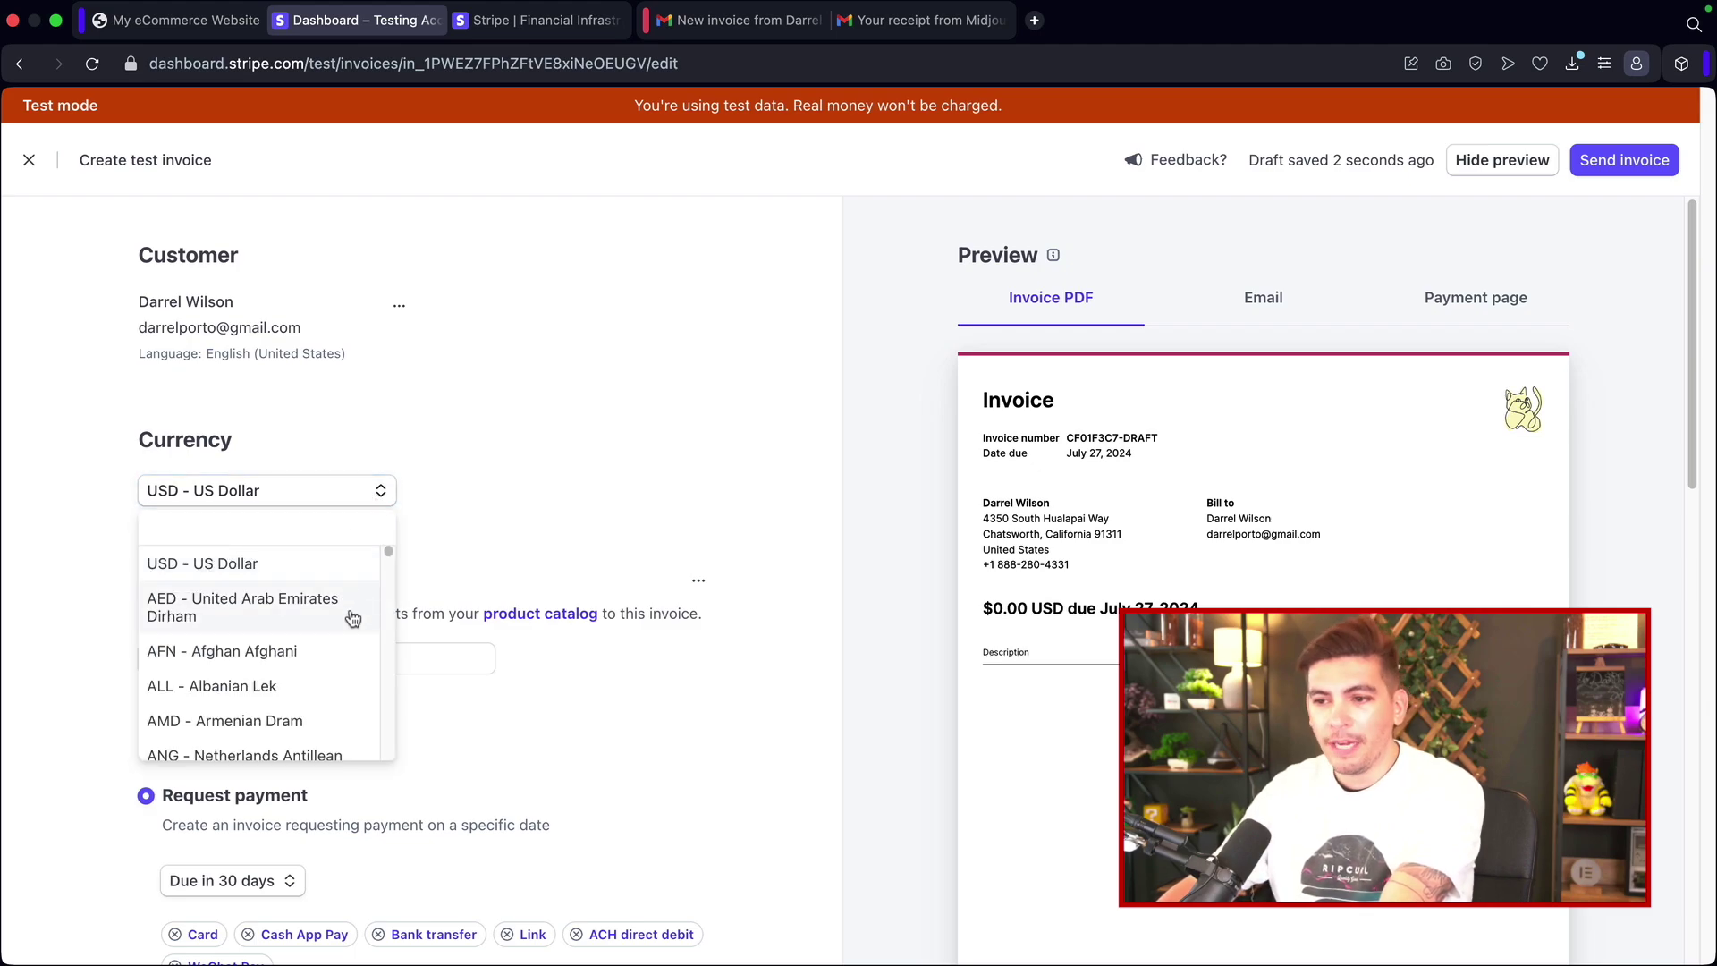
pyautogui.scroll(-3, 337, 632)
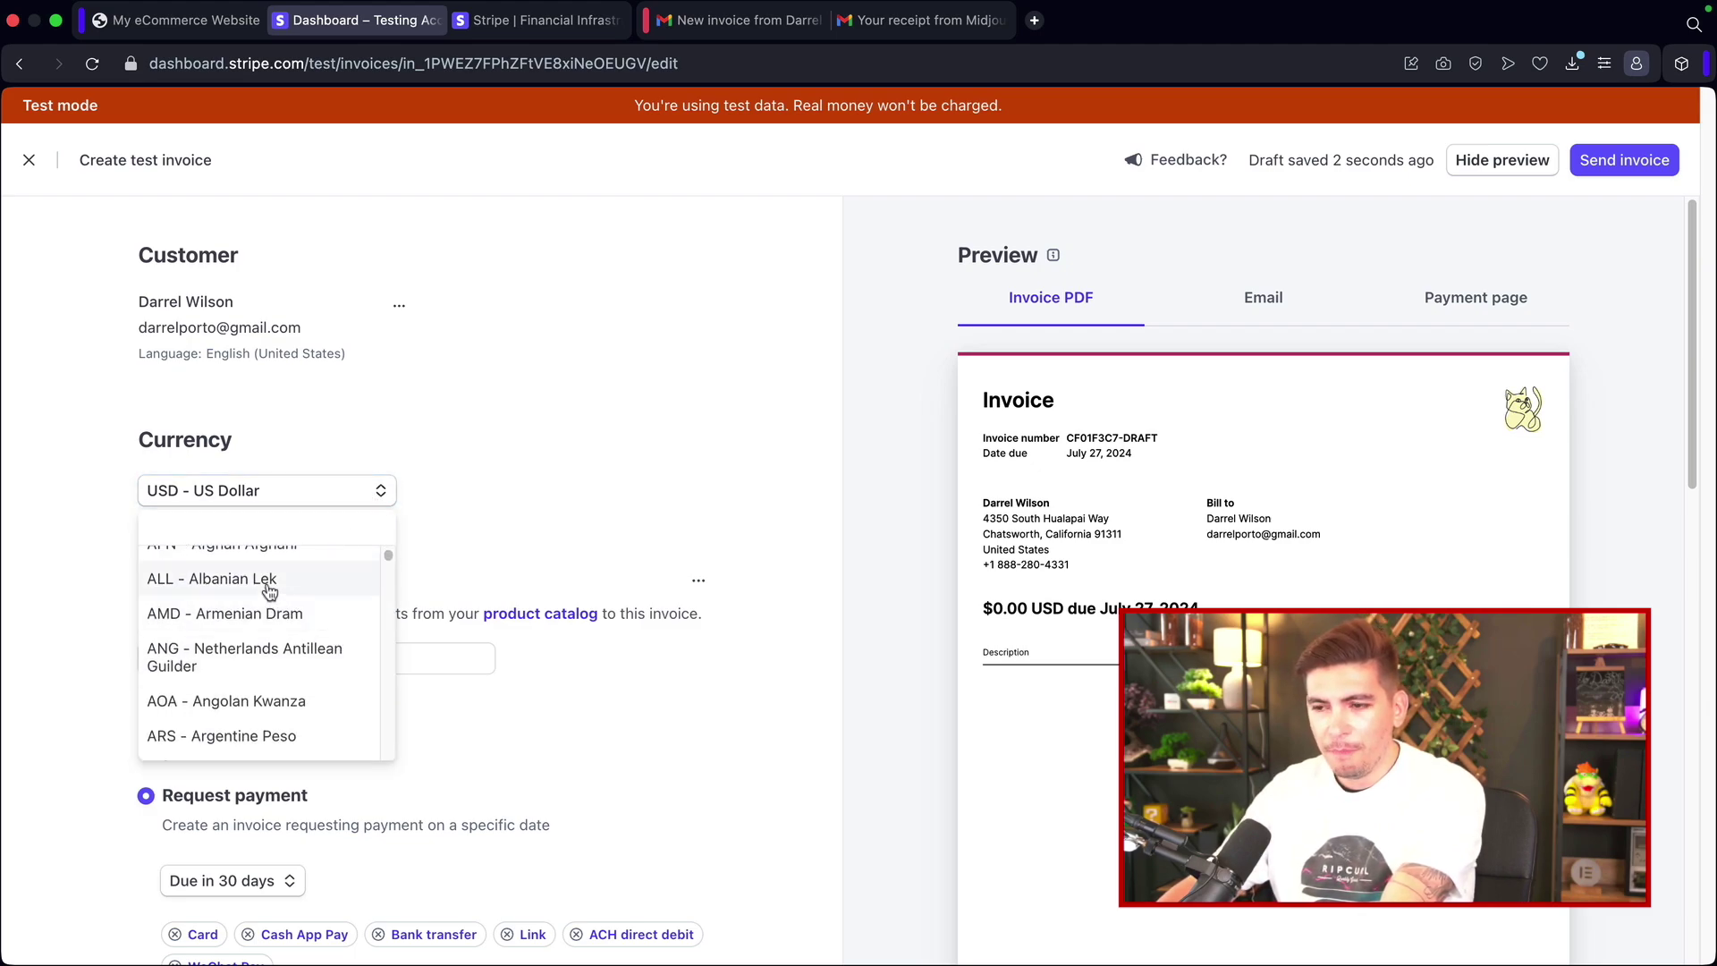
# Step: Close the currency list, keeping the invoice in USD
pyautogui.scroll(-4, 290, 588)
pyautogui.scroll(-15, 293, 586)
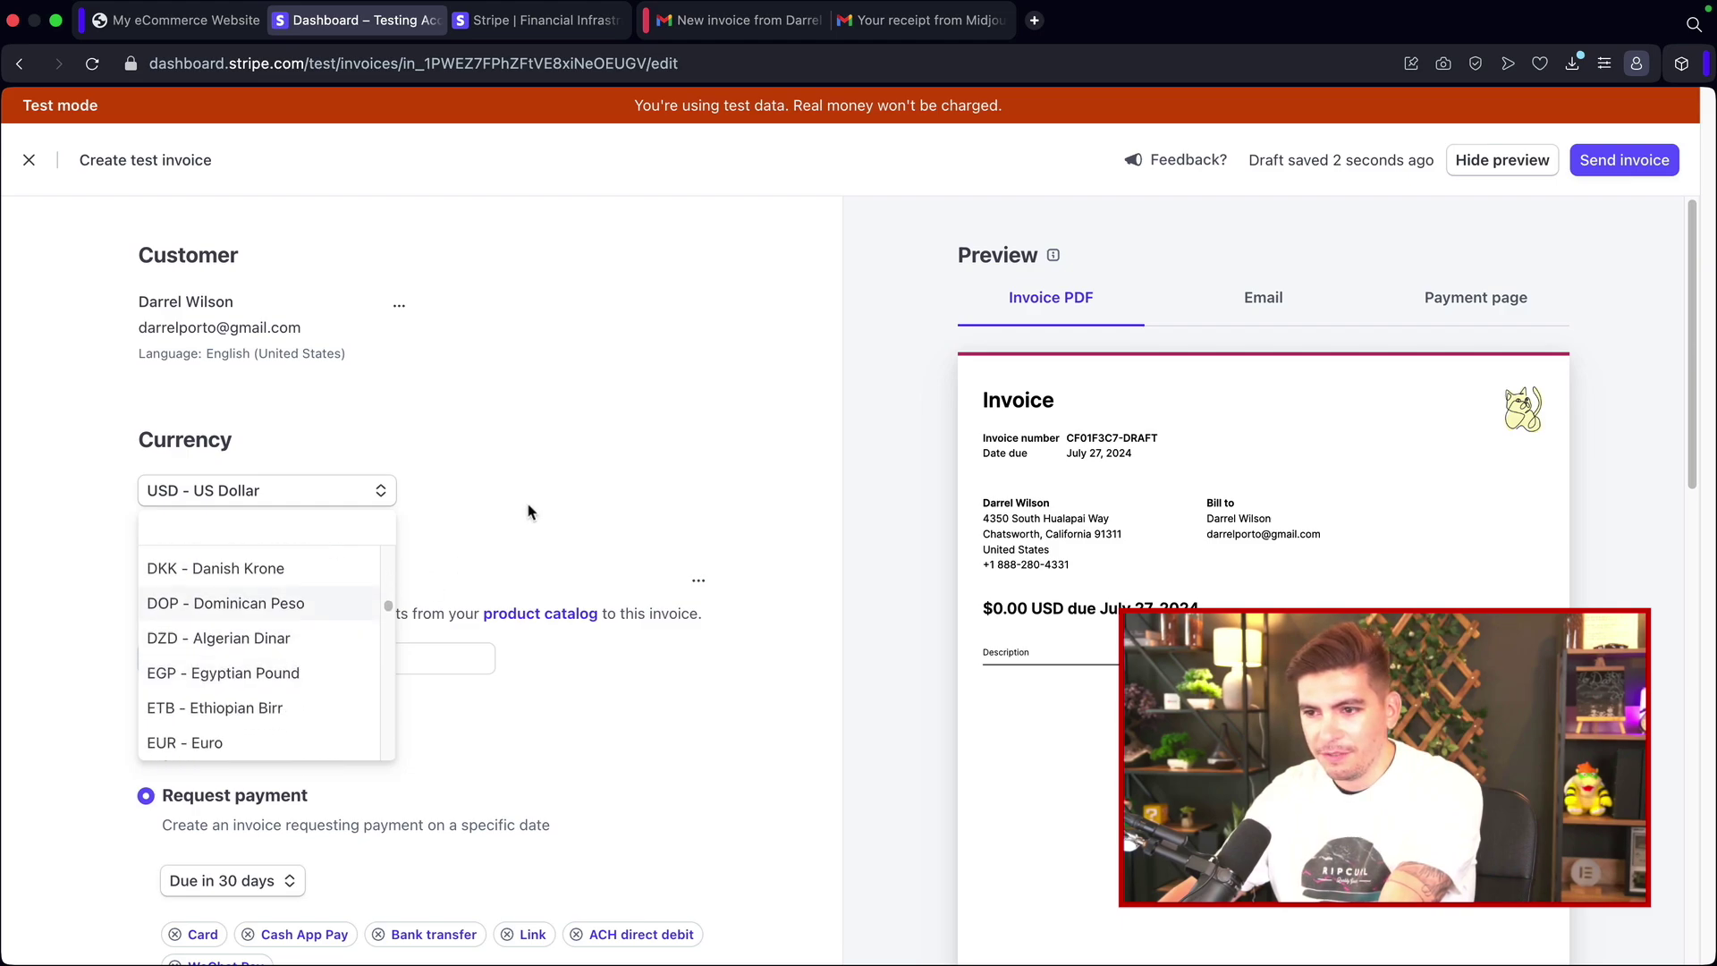
pyautogui.click(474, 560)
pyautogui.scroll(-2, 394, 537)
# Step: Add one SEO Subscription line item at $50.00 with quantity 1
pyautogui.click(307, 547)
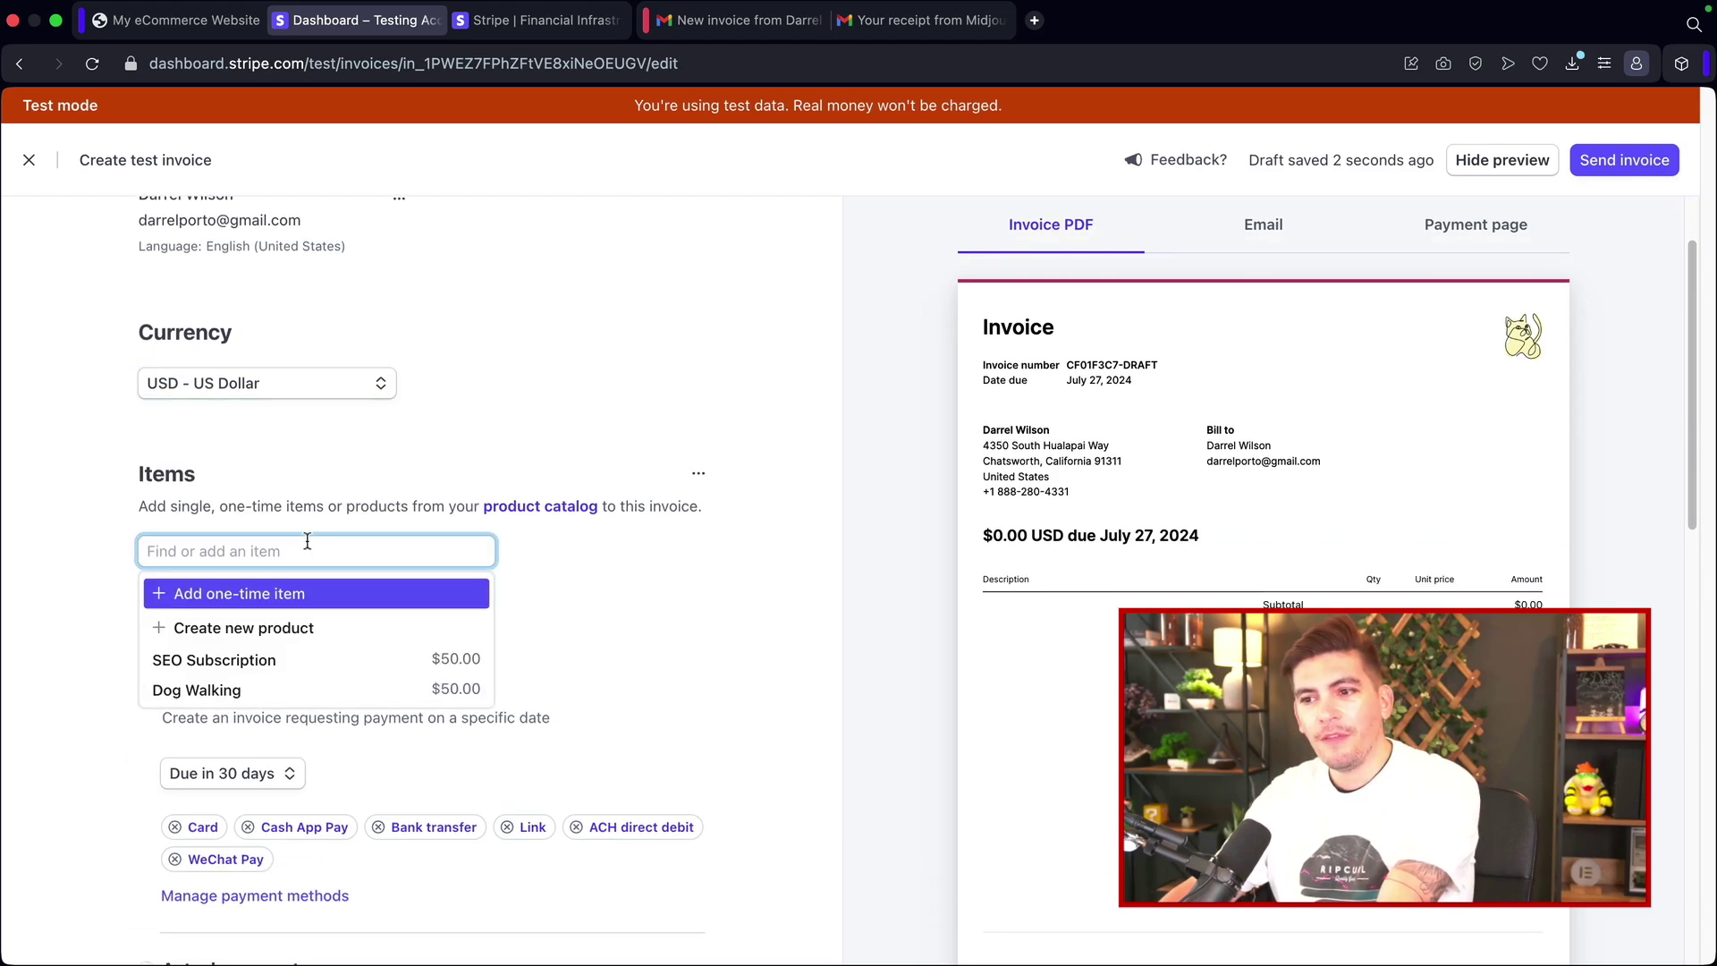
pyautogui.click(230, 663)
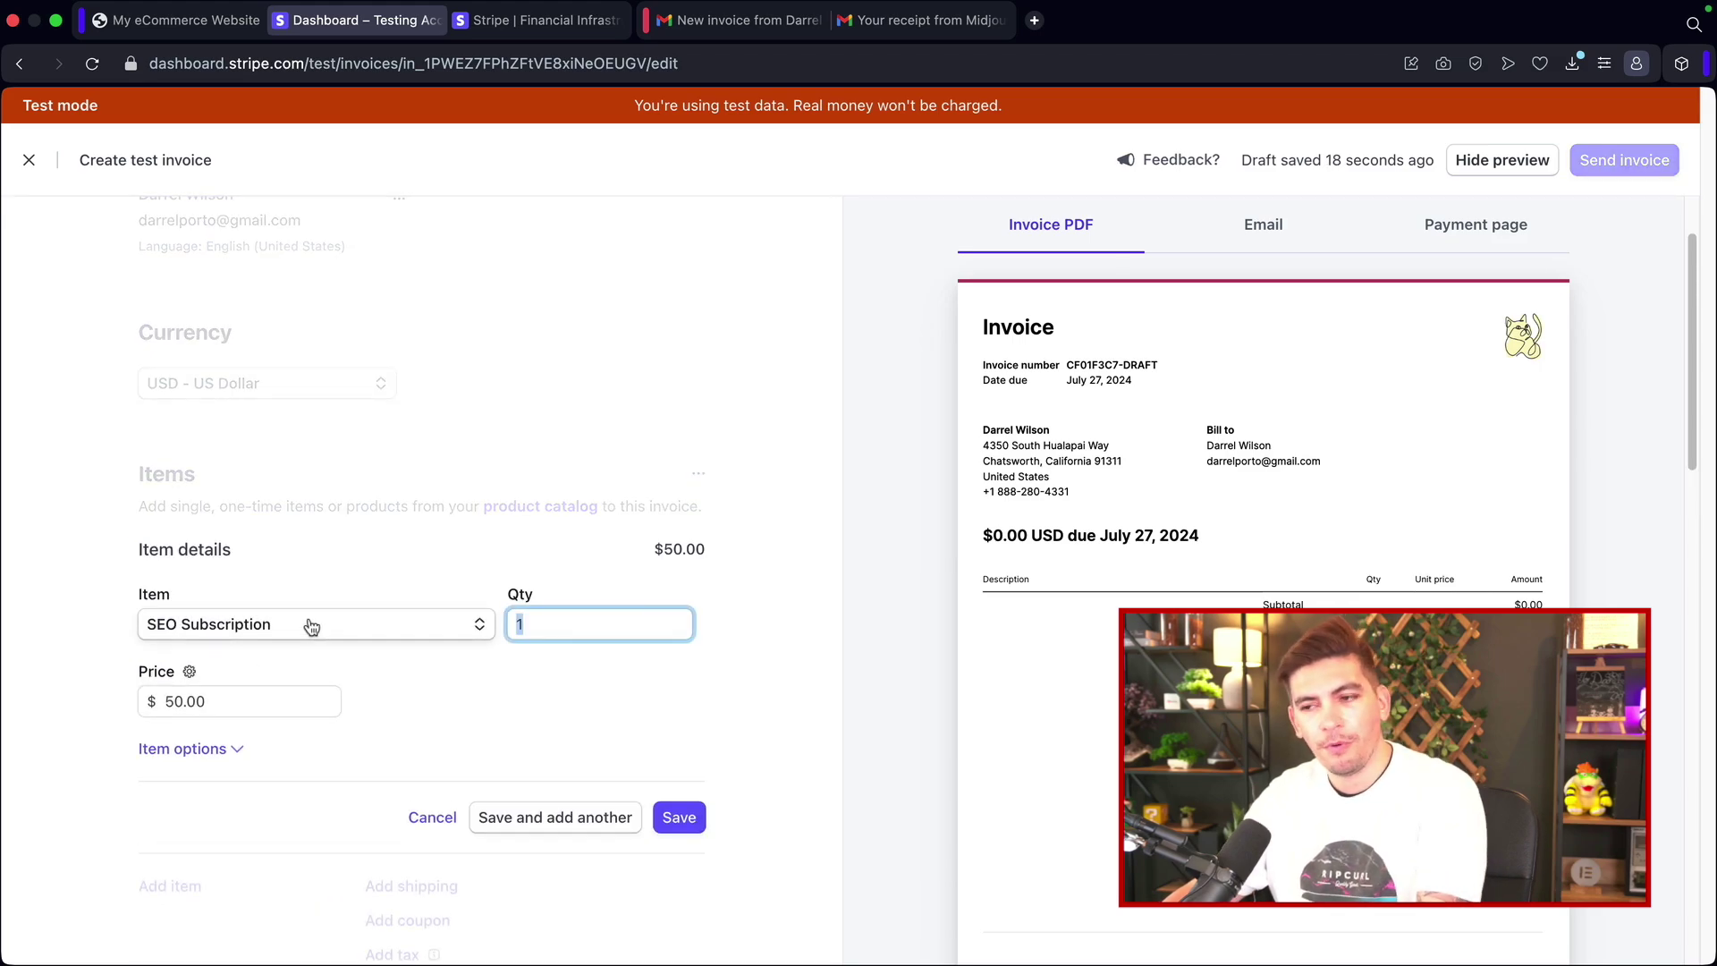
pyautogui.click(776, 623)
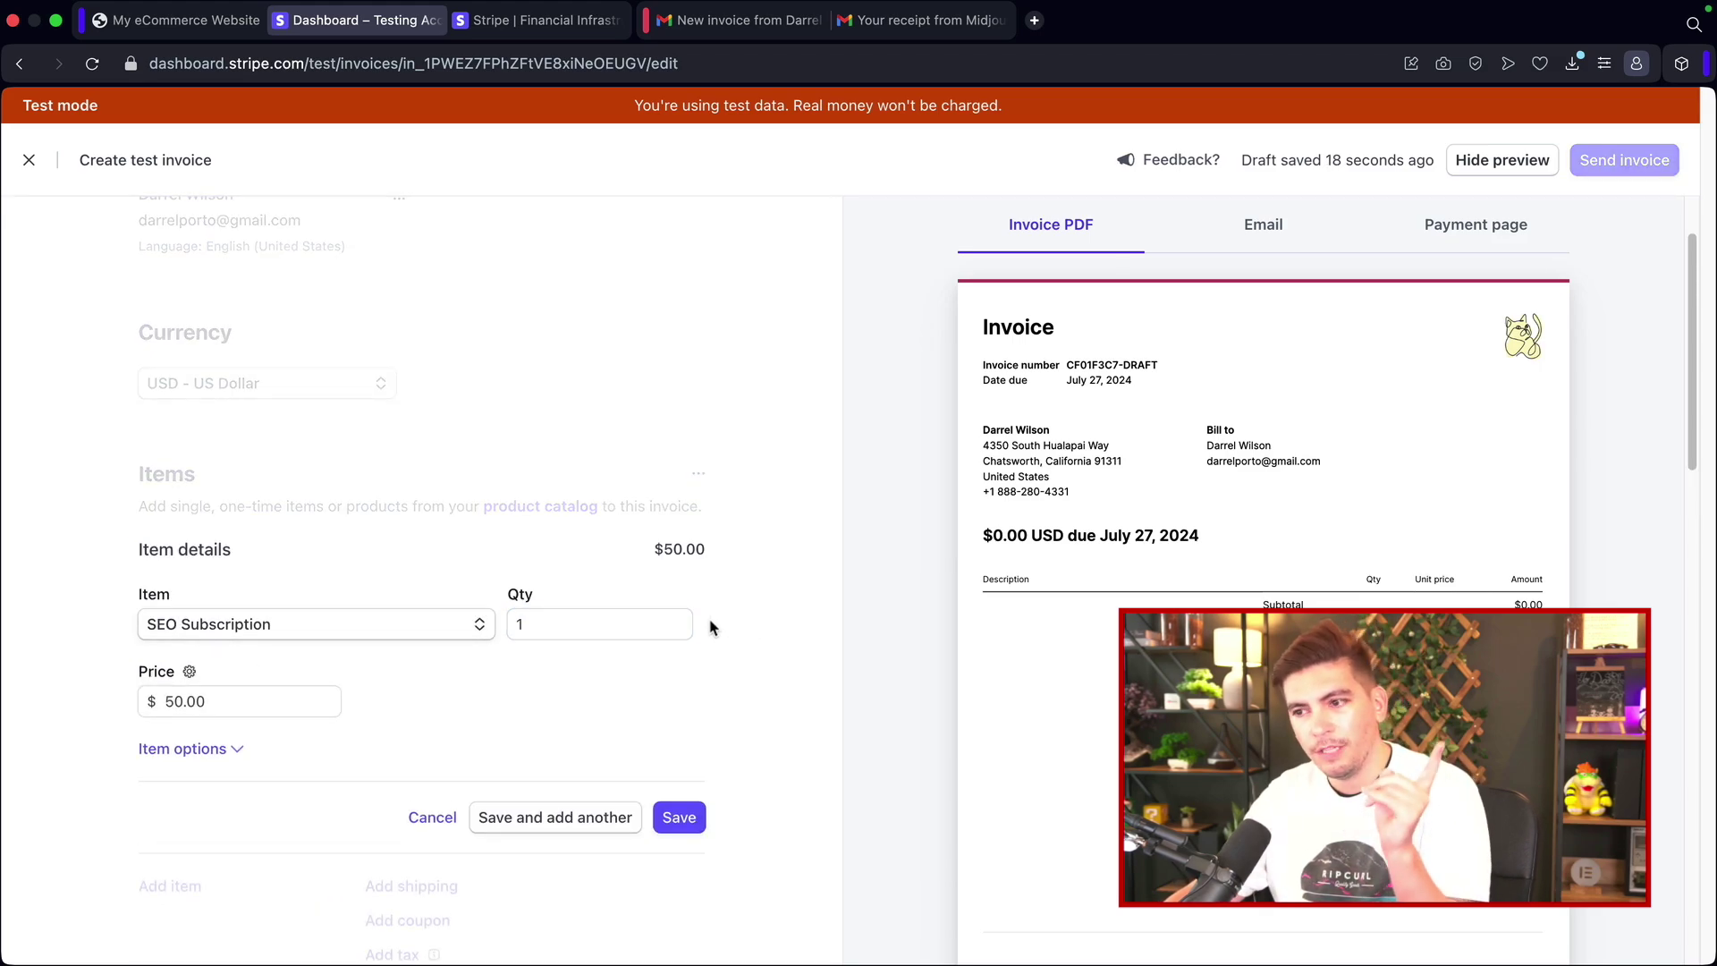
pyautogui.doubleClick(521, 628)
pyautogui.write('2')
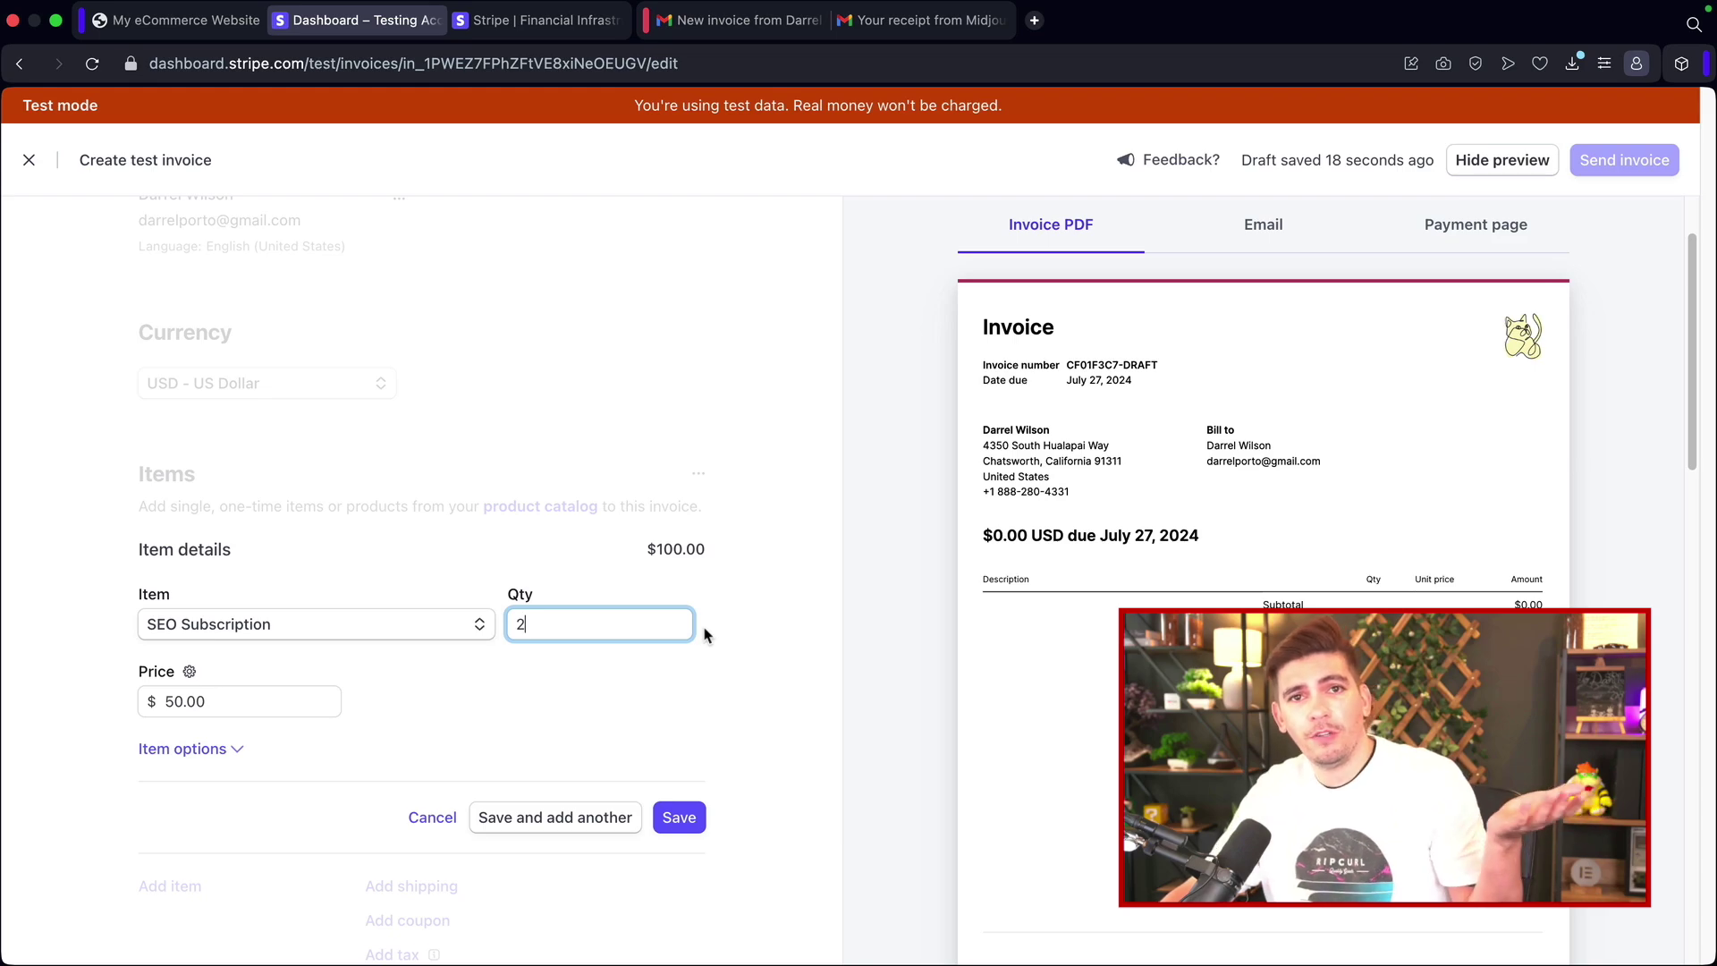
pyautogui.press('BackSpace')
pyautogui.write('1')
pyautogui.click(742, 633)
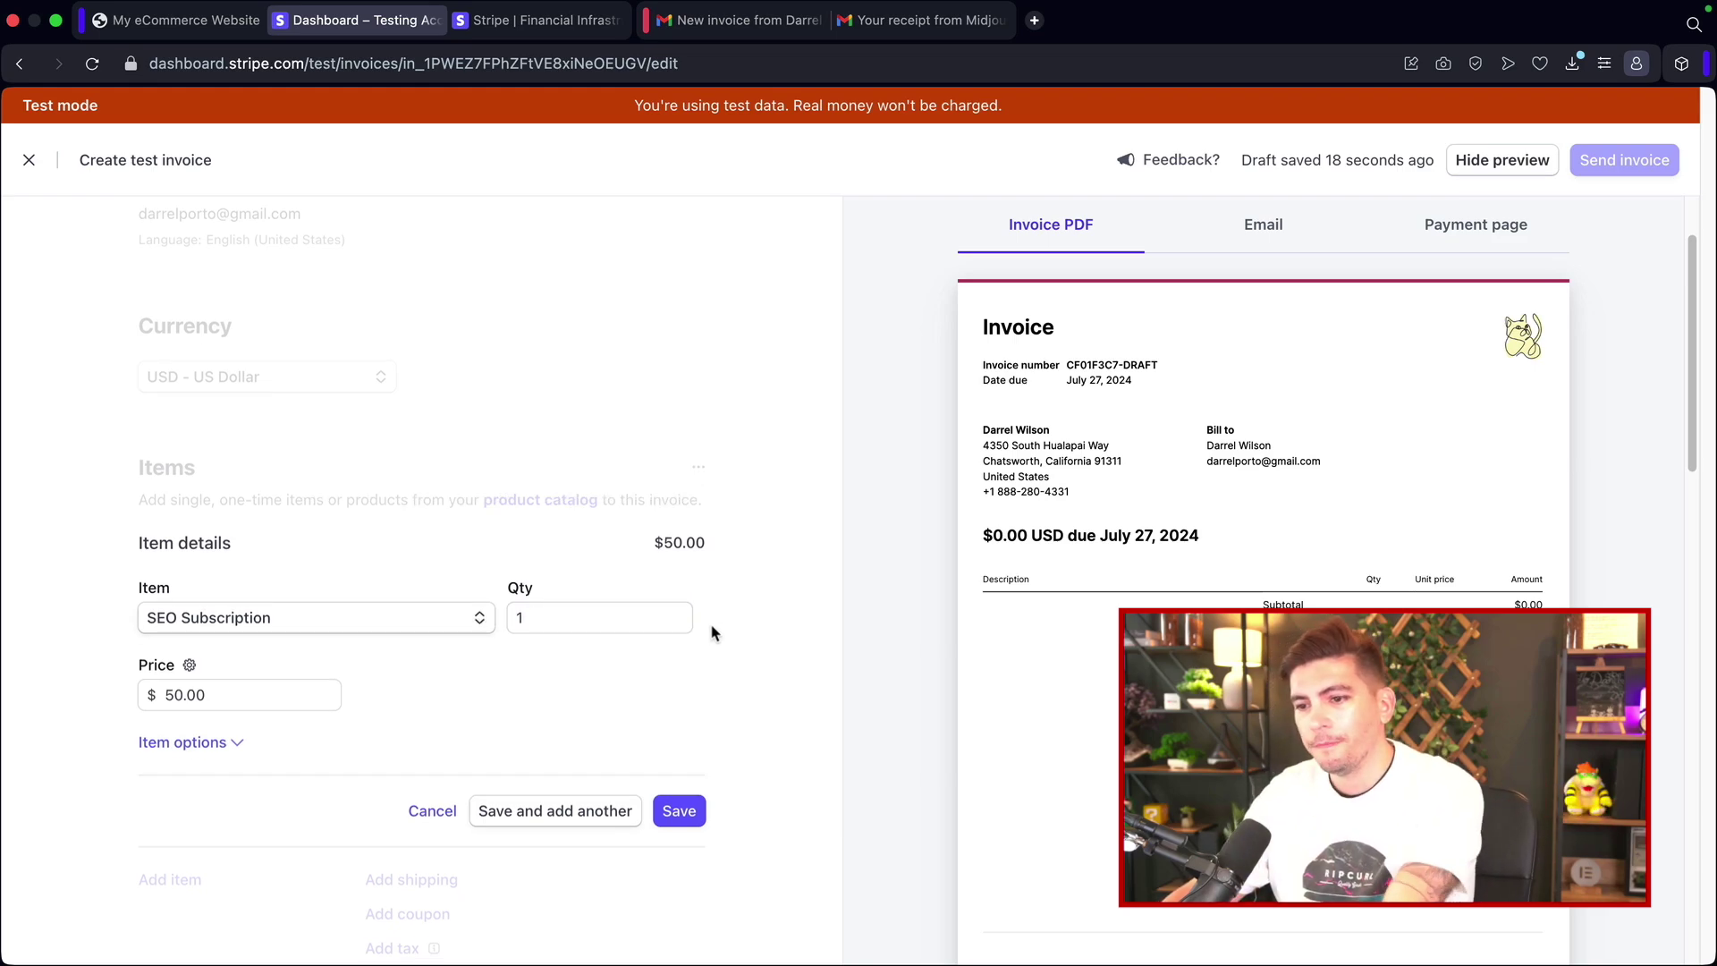
pyautogui.scroll(-3, 713, 632)
pyautogui.click(680, 604)
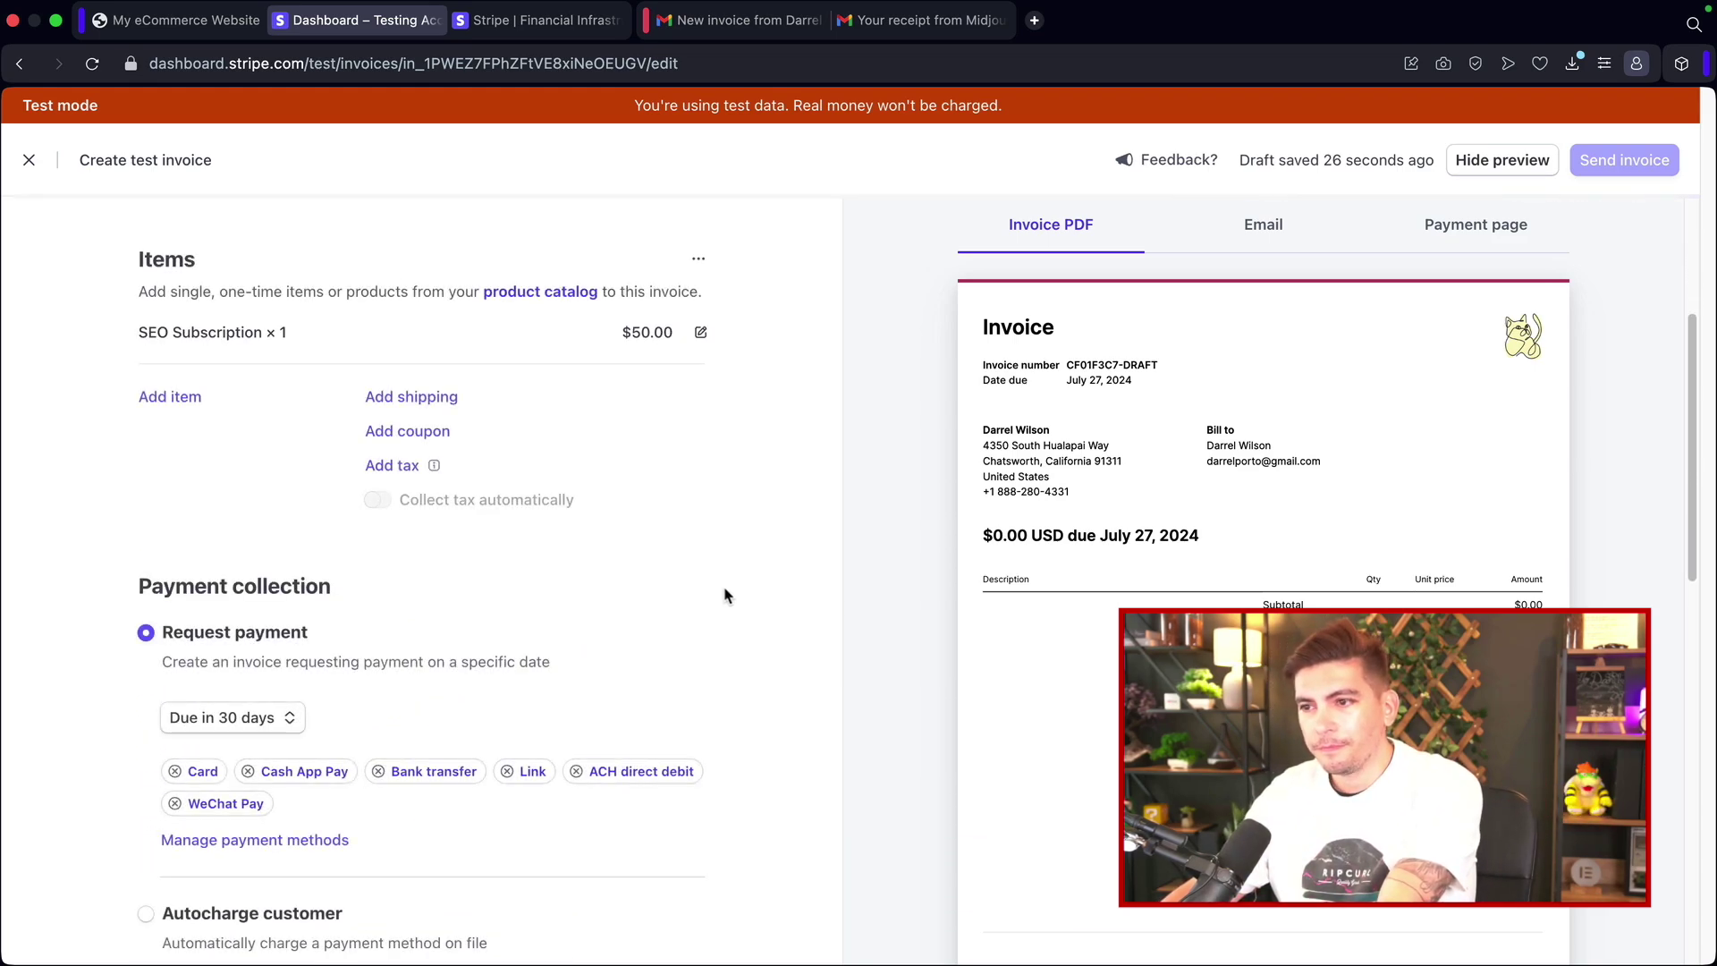
pyautogui.scroll(-5, 715, 590)
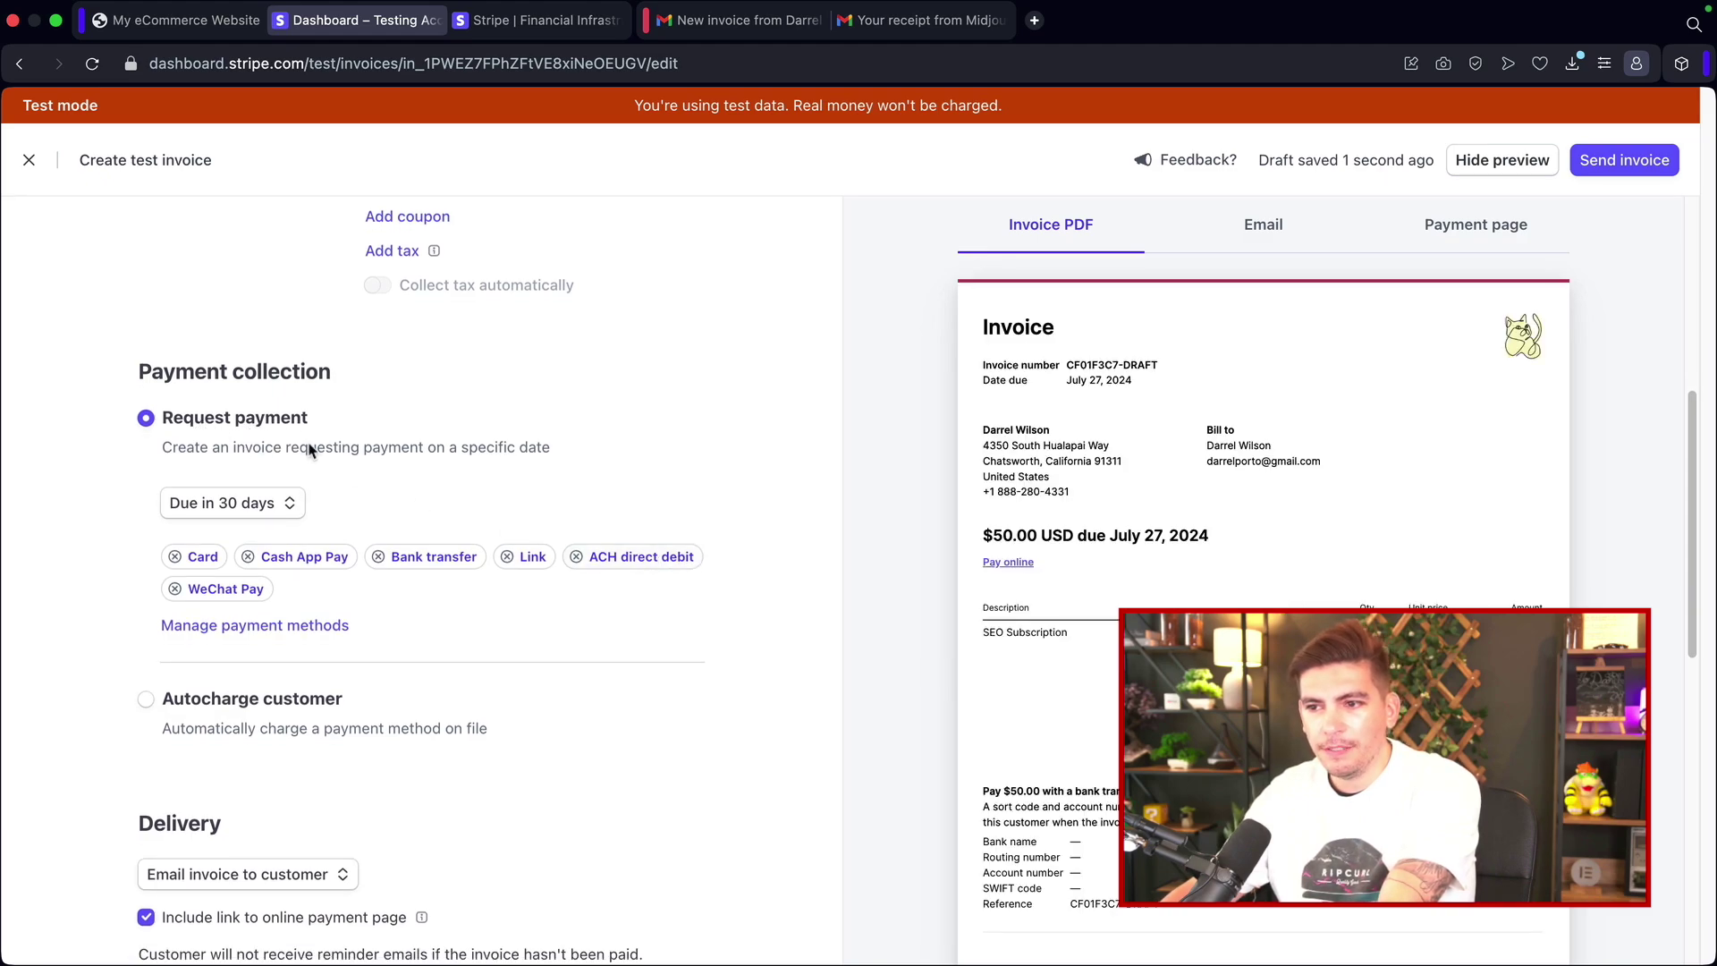
# Step: Keep the 30-day due date and disable WeChat Pay, Link, Cash App Pay, bank transfer and ACH
pyautogui.click(232, 506)
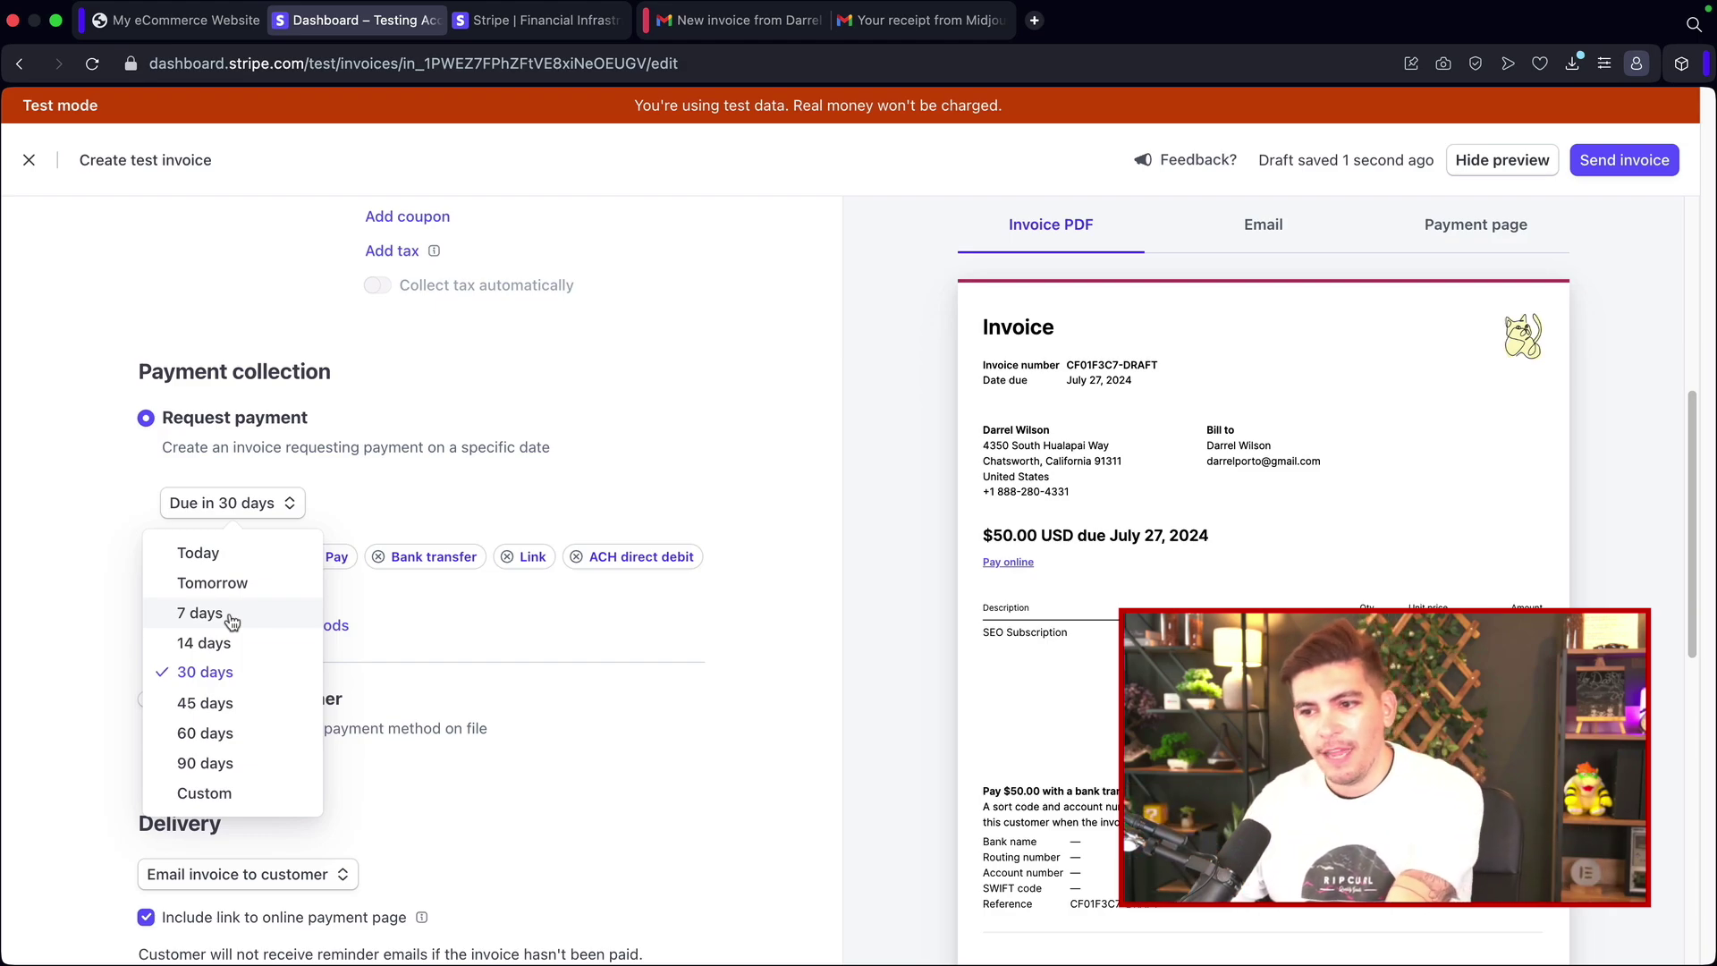
pyautogui.click(230, 672)
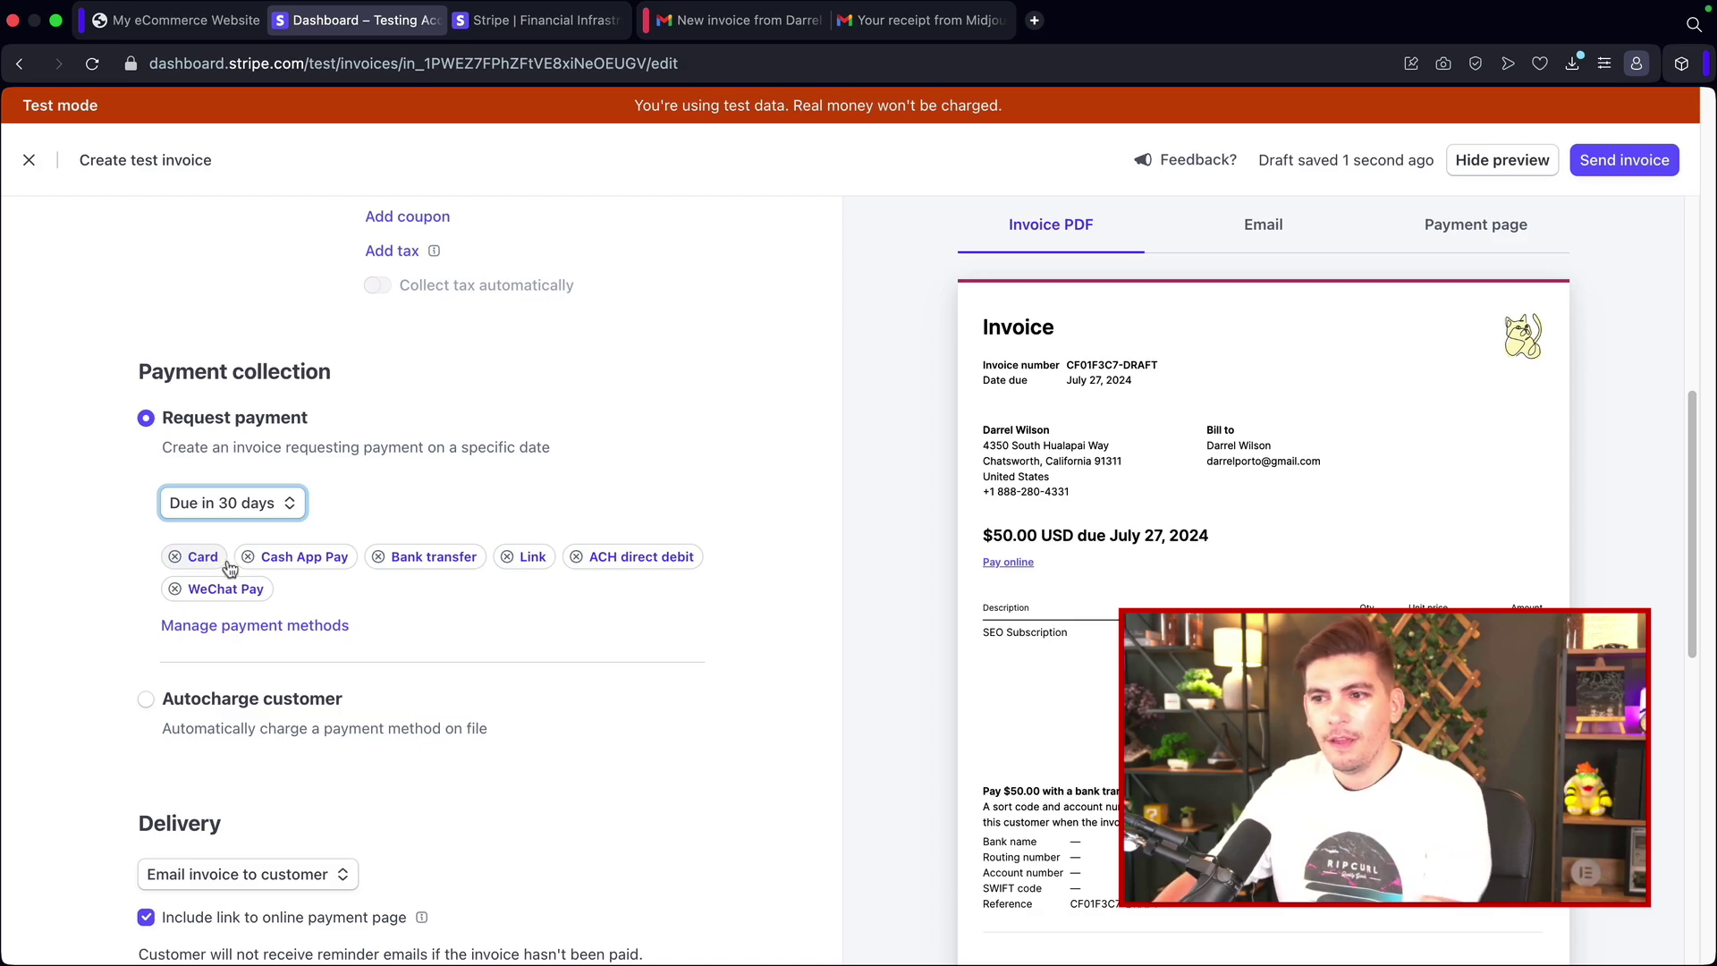
pyautogui.click(299, 627)
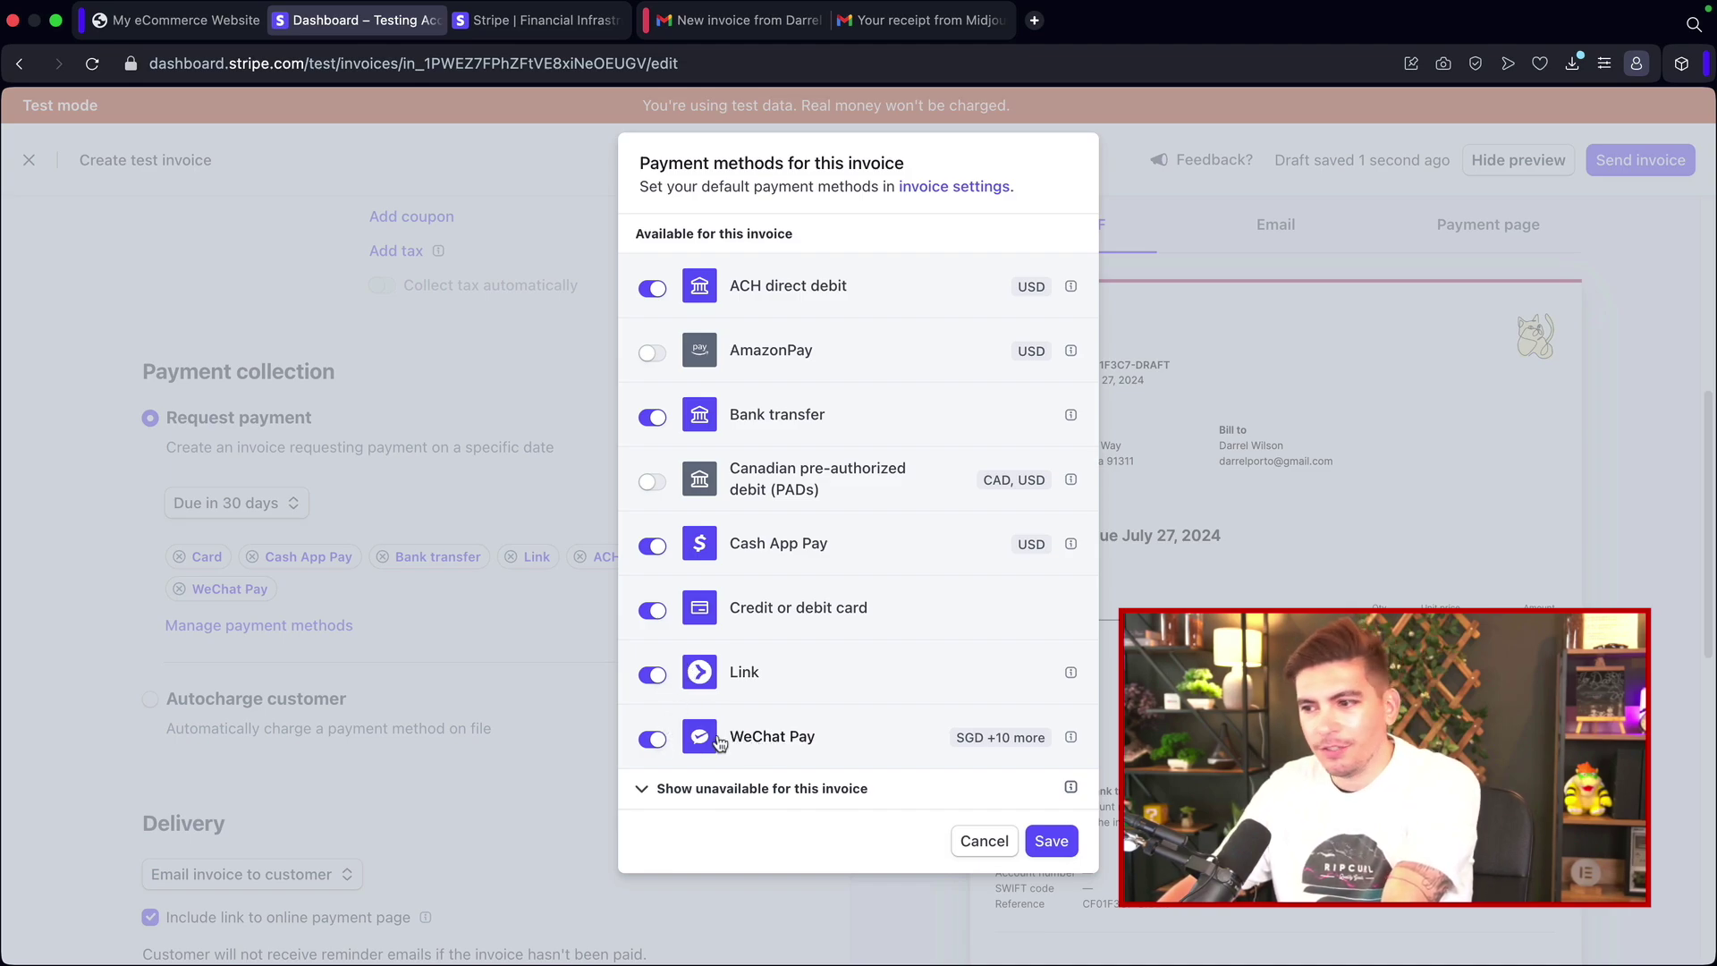
pyautogui.click(654, 739)
pyautogui.click(654, 675)
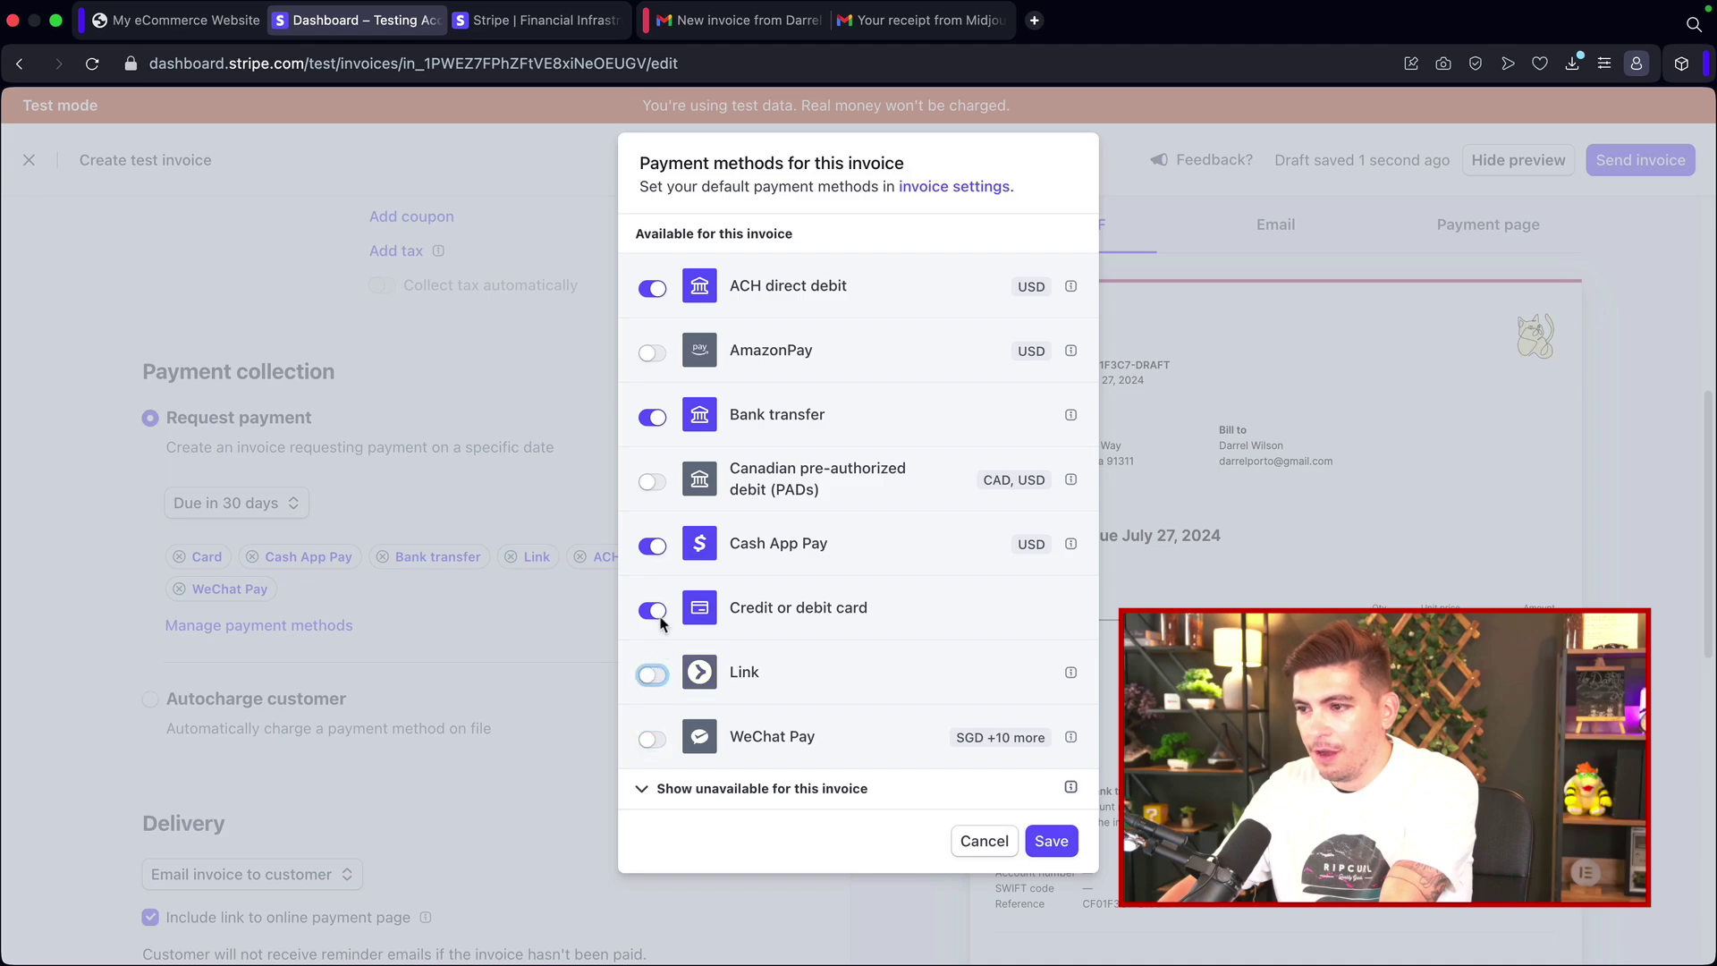
pyautogui.click(652, 547)
pyautogui.click(652, 418)
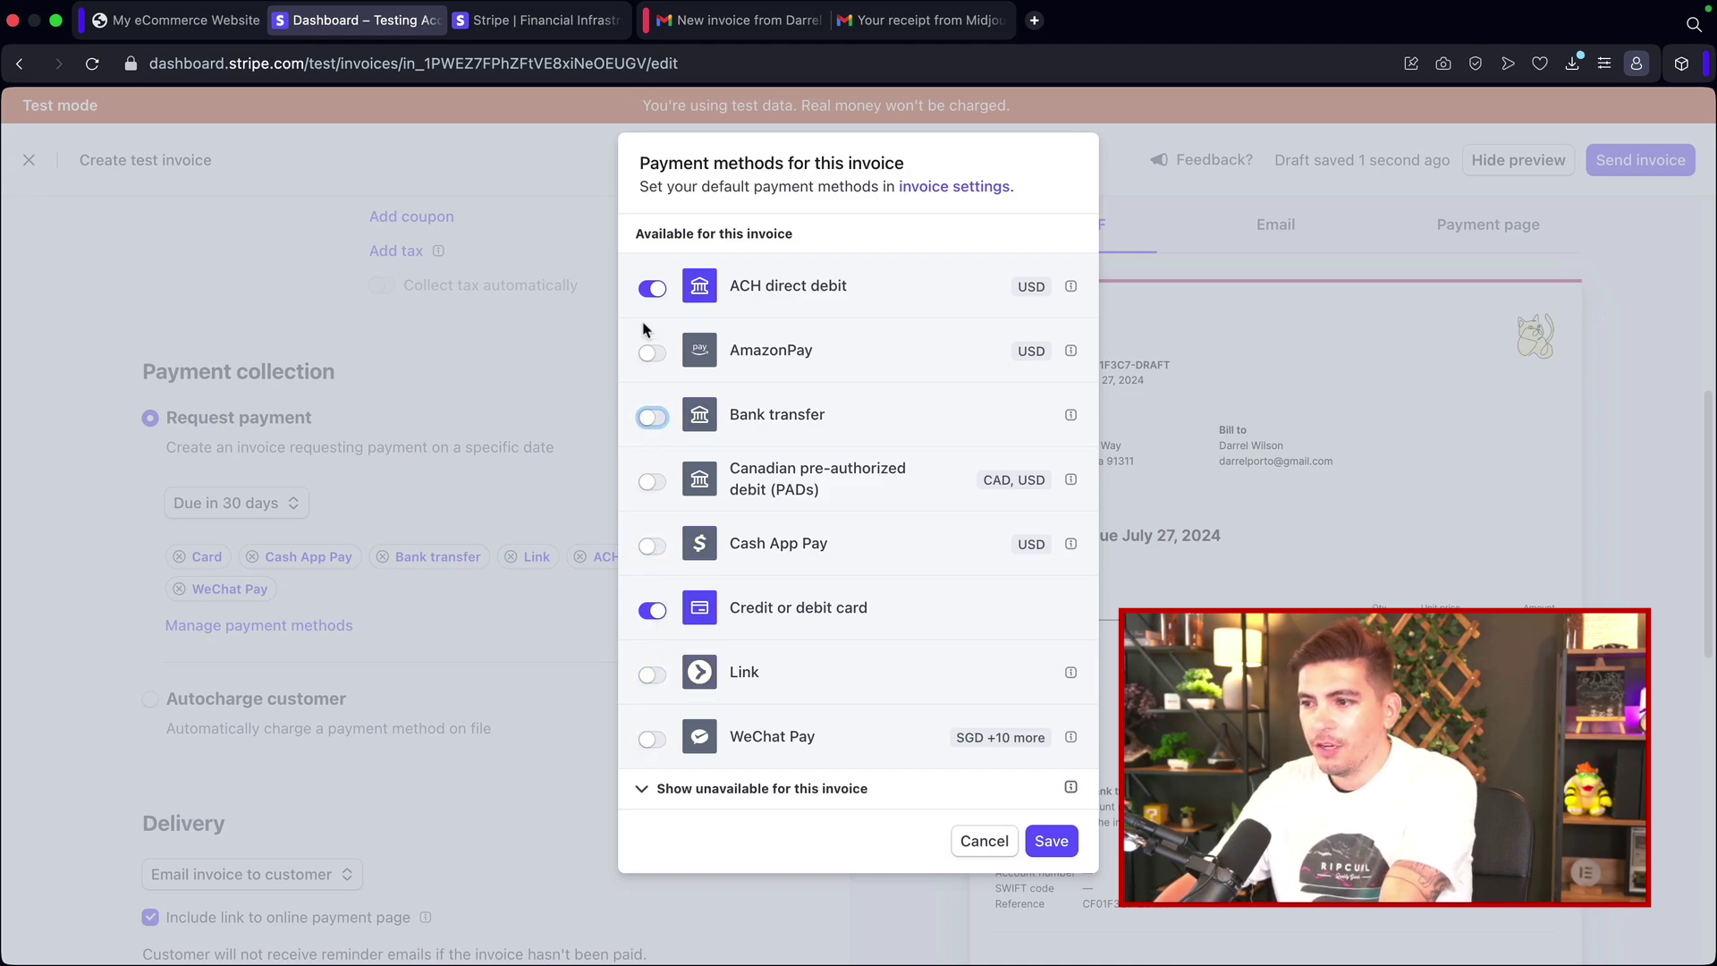
pyautogui.click(652, 288)
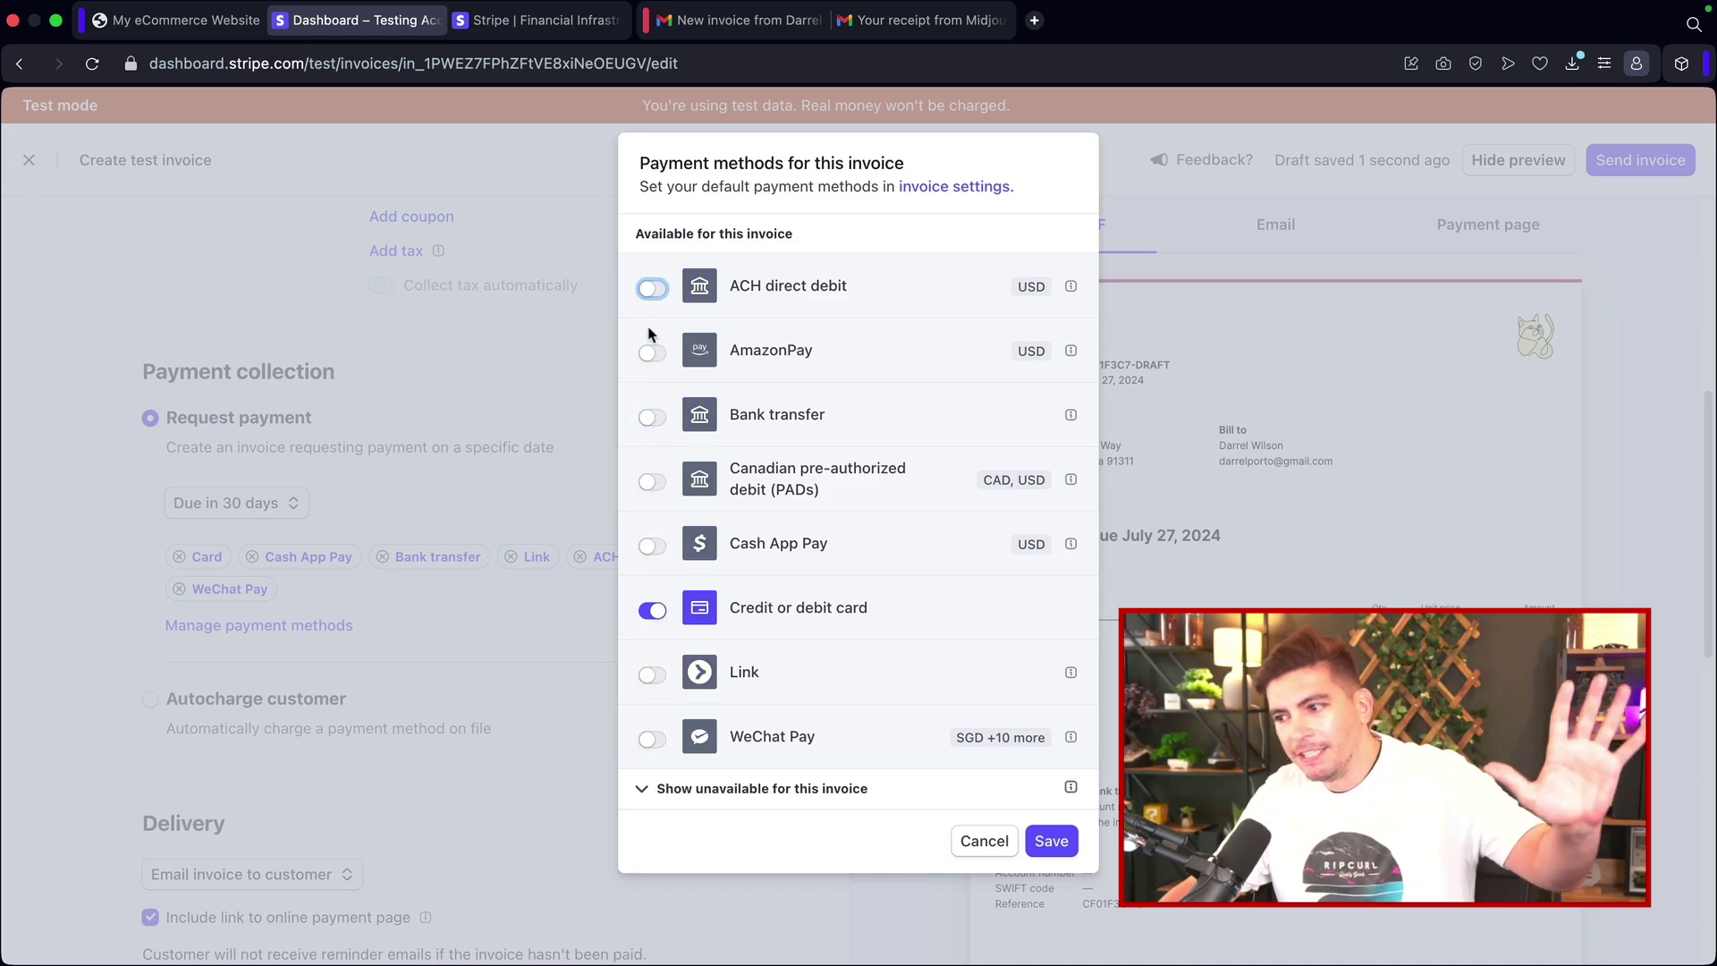
pyautogui.click(1055, 841)
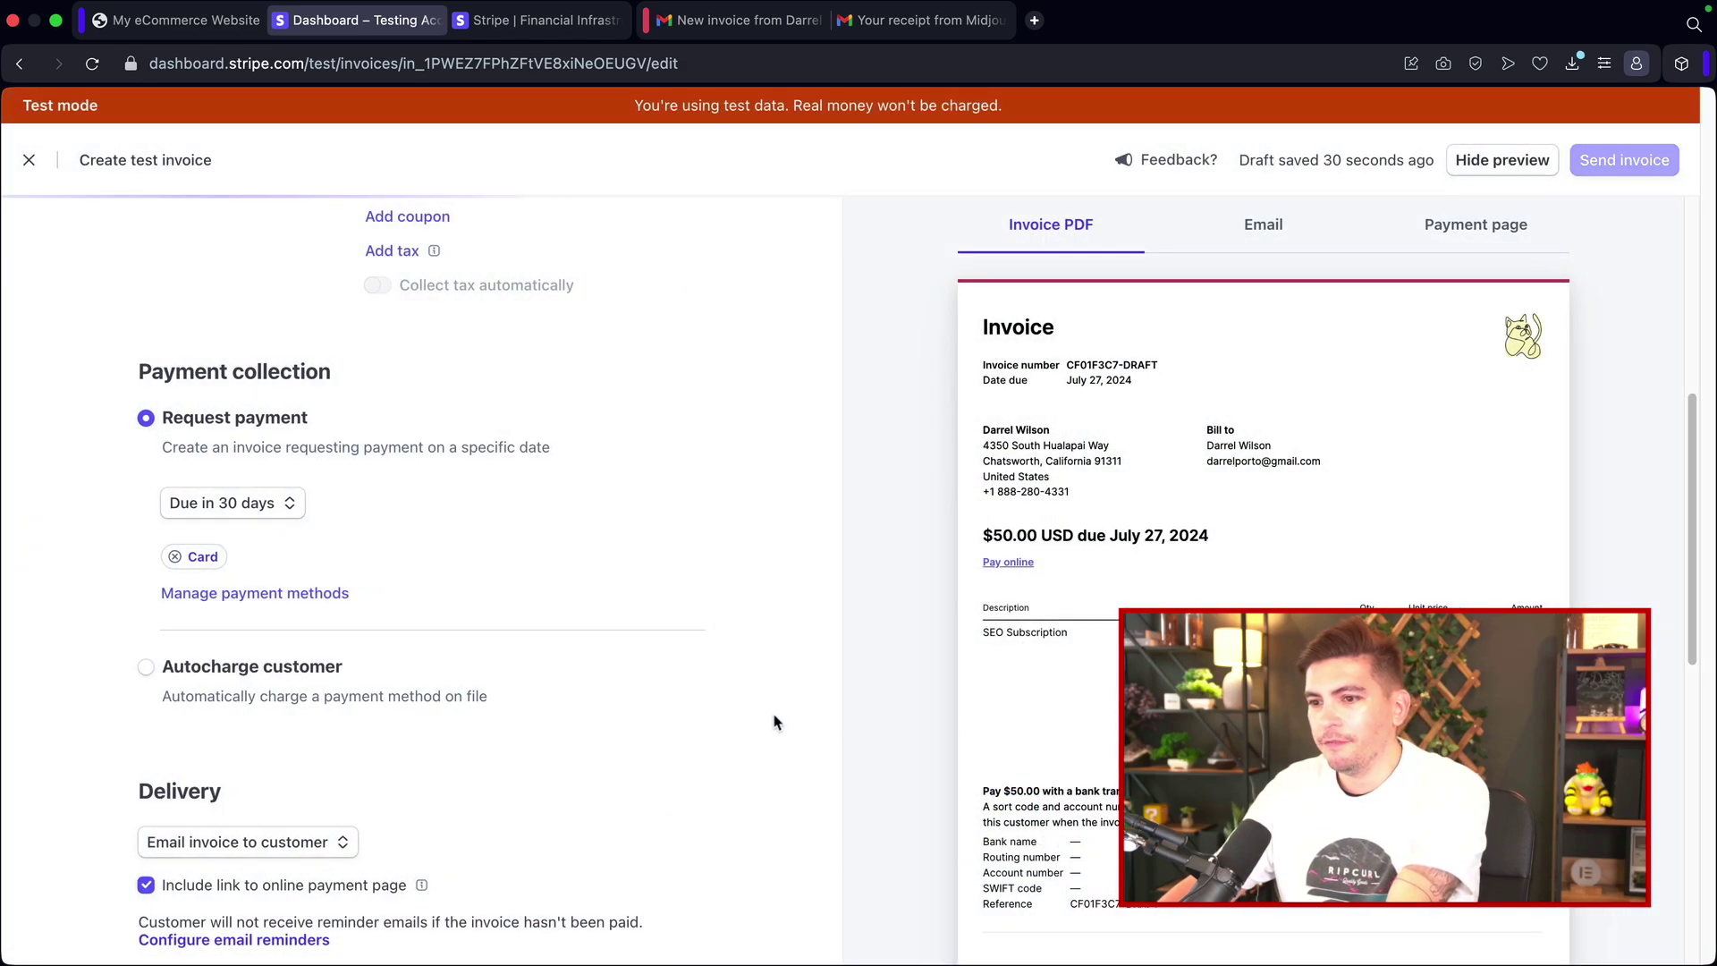
# Step: Add the memo 'You are amazing!' to the invoice
pyautogui.scroll(-3, 582, 644)
pyautogui.scroll(-2, 577, 644)
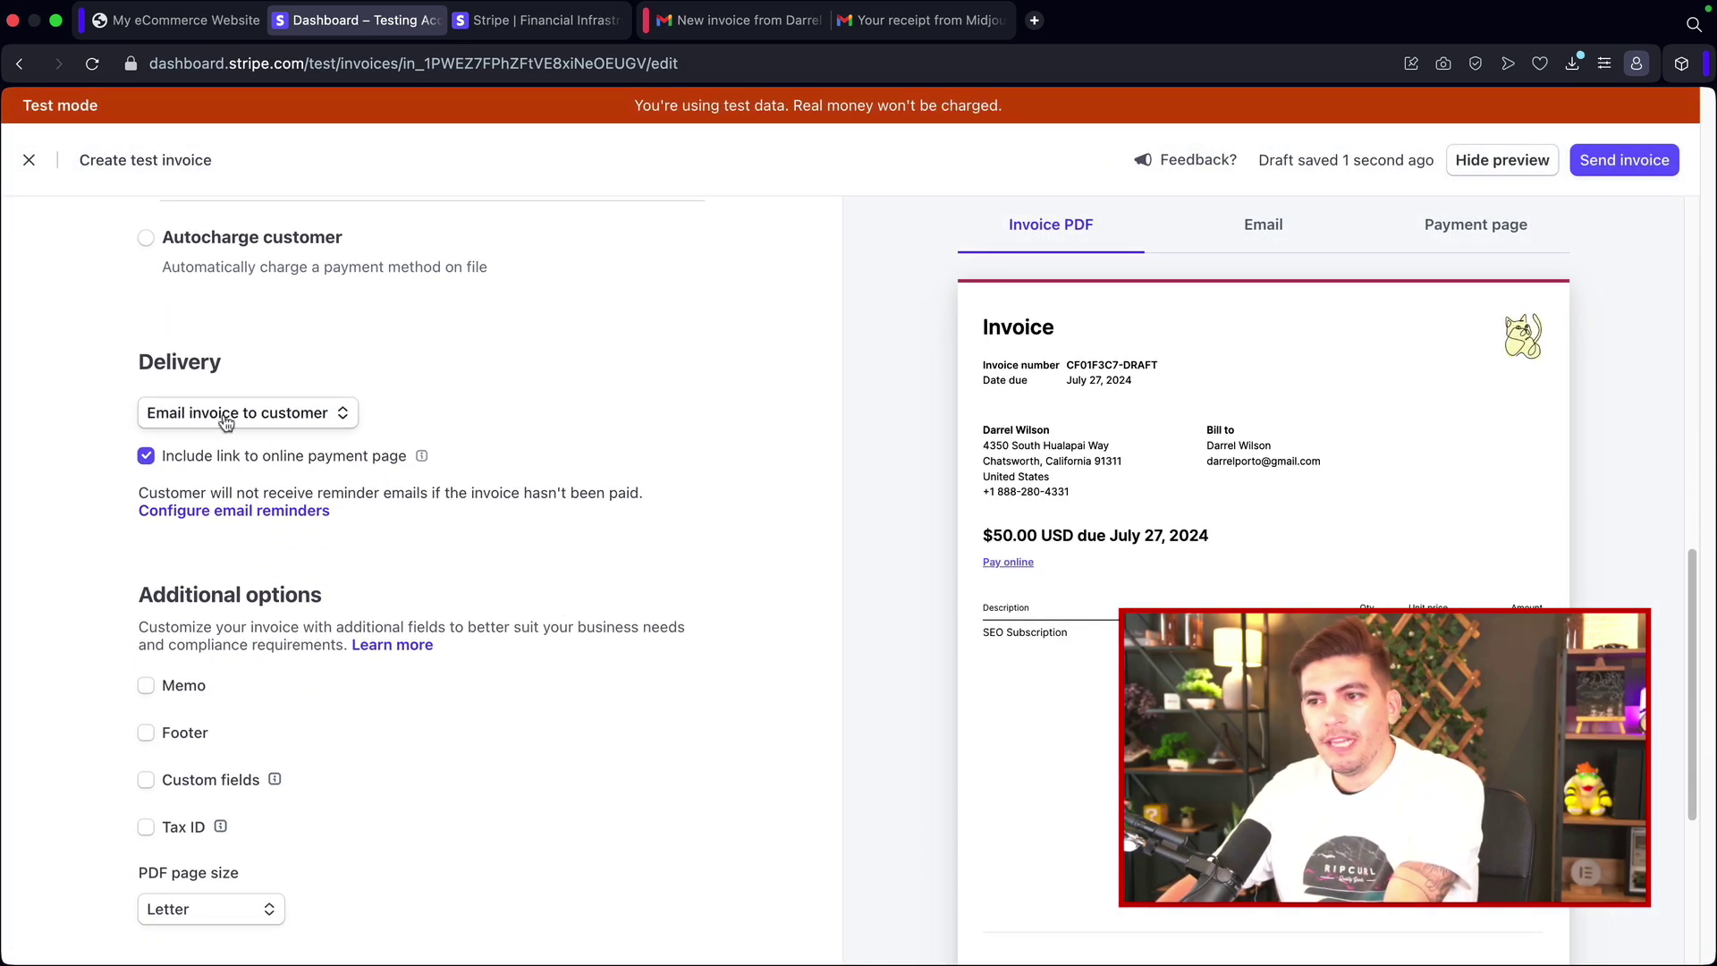
pyautogui.scroll(-3, 228, 462)
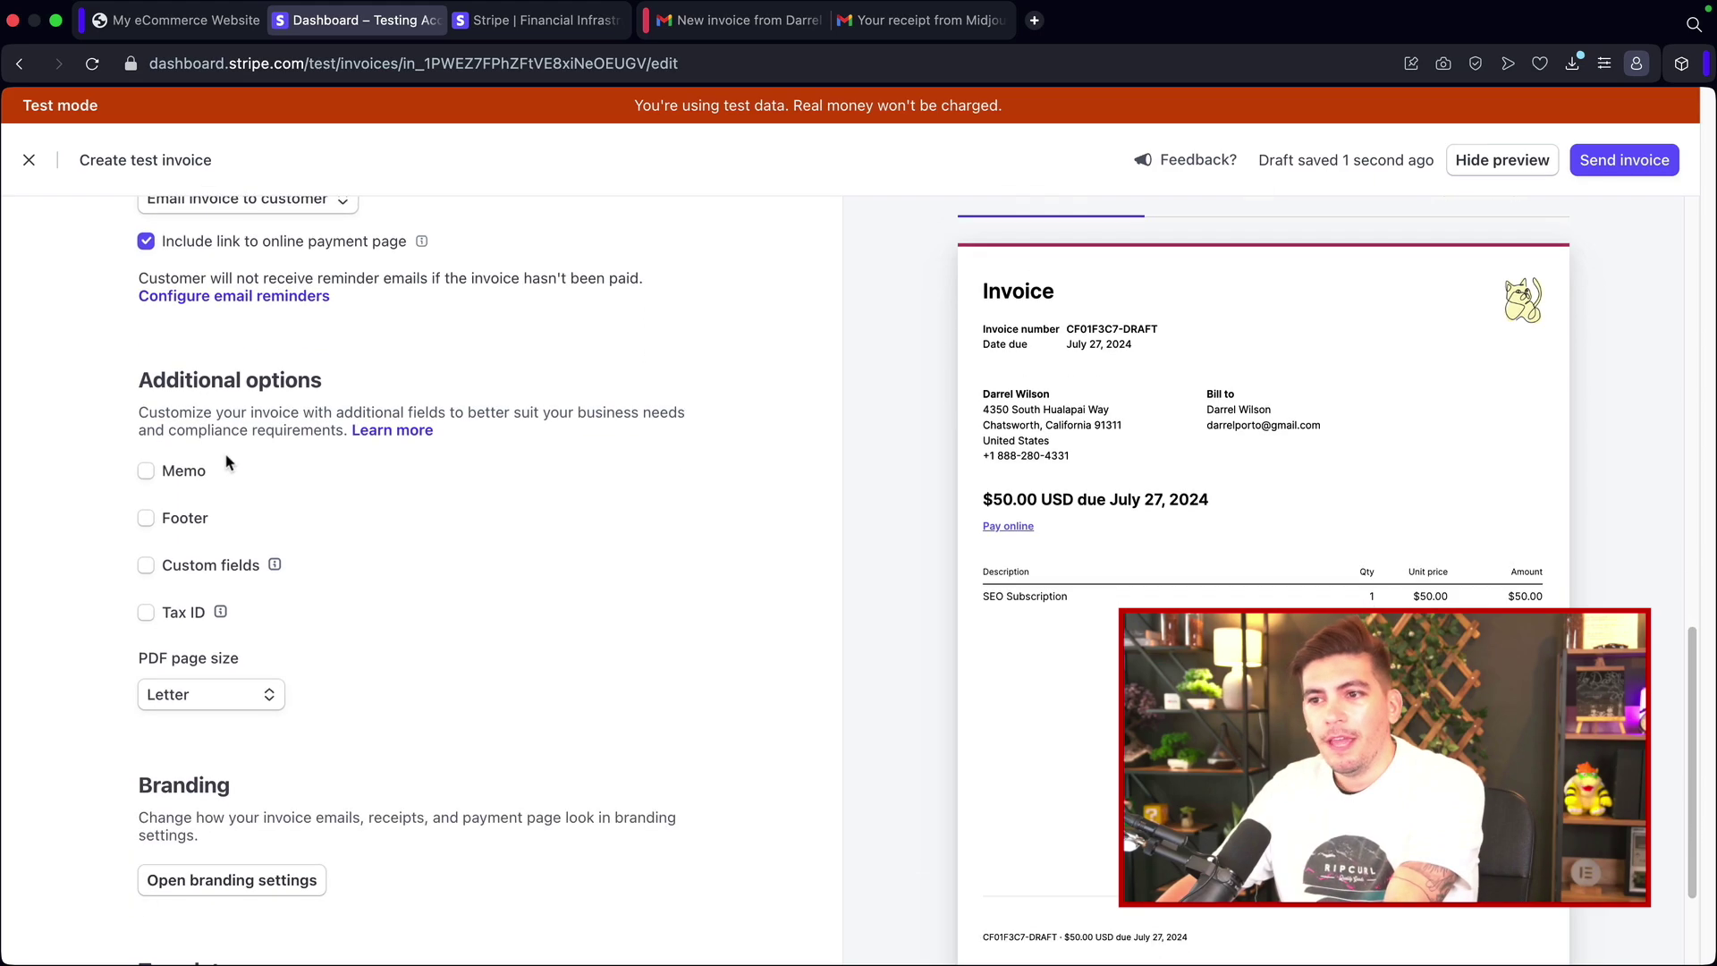
pyautogui.click(146, 471)
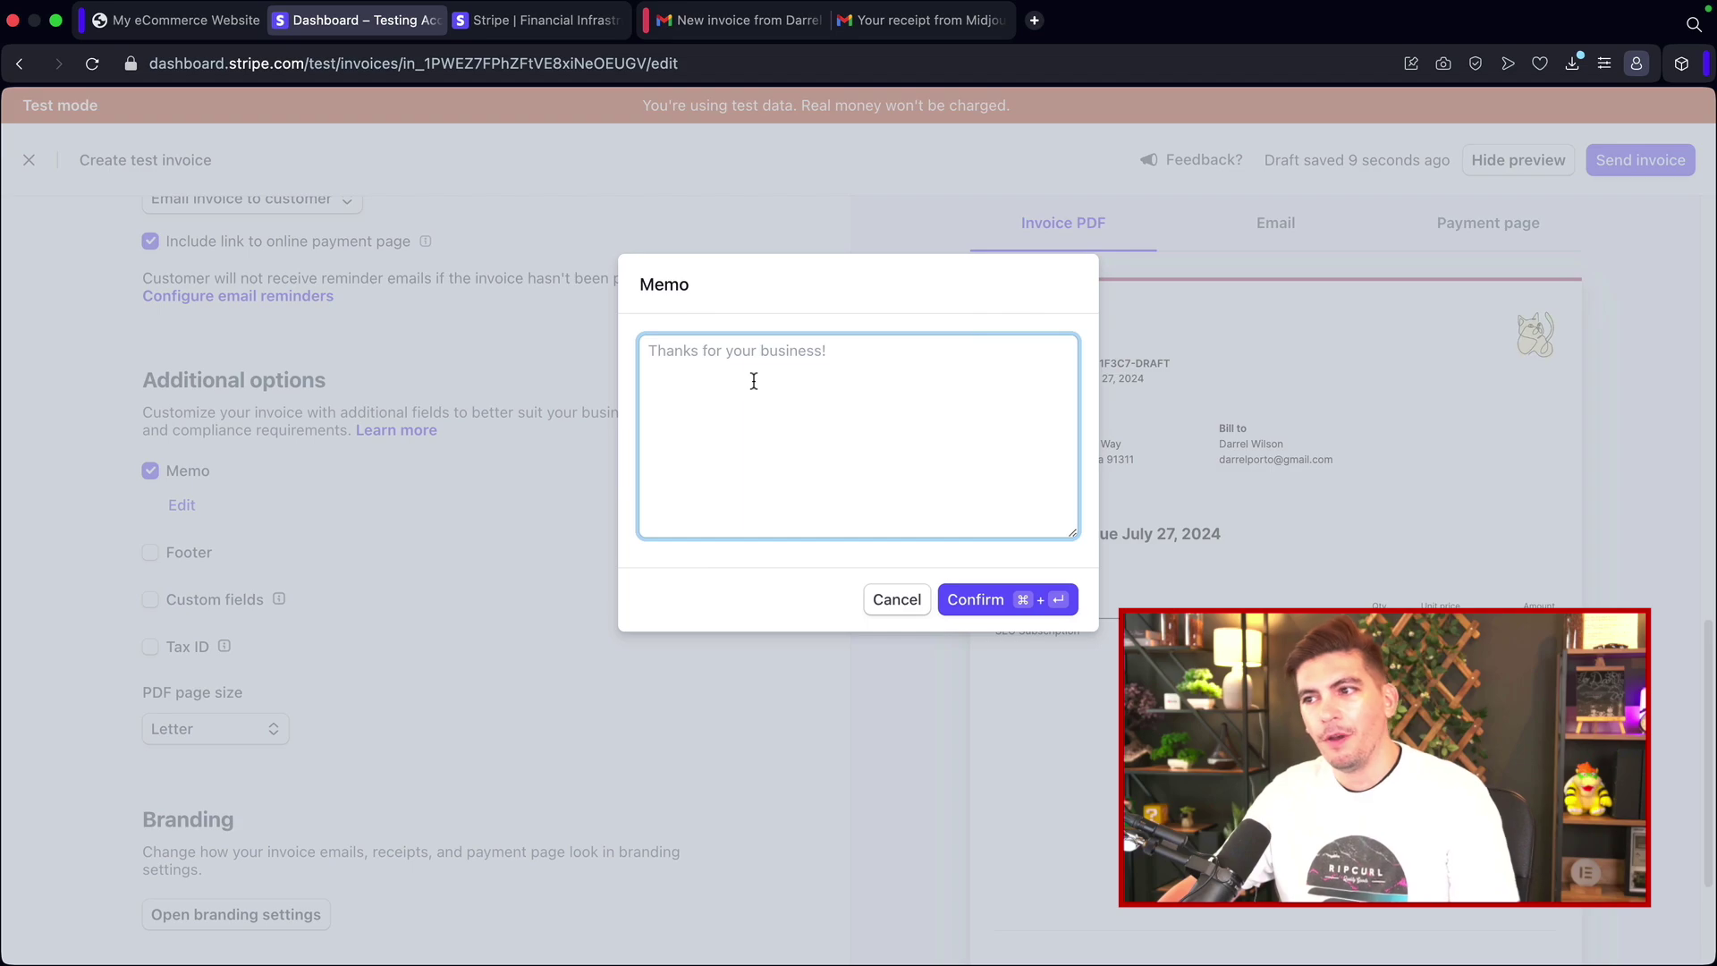
pyautogui.write('You are ama')
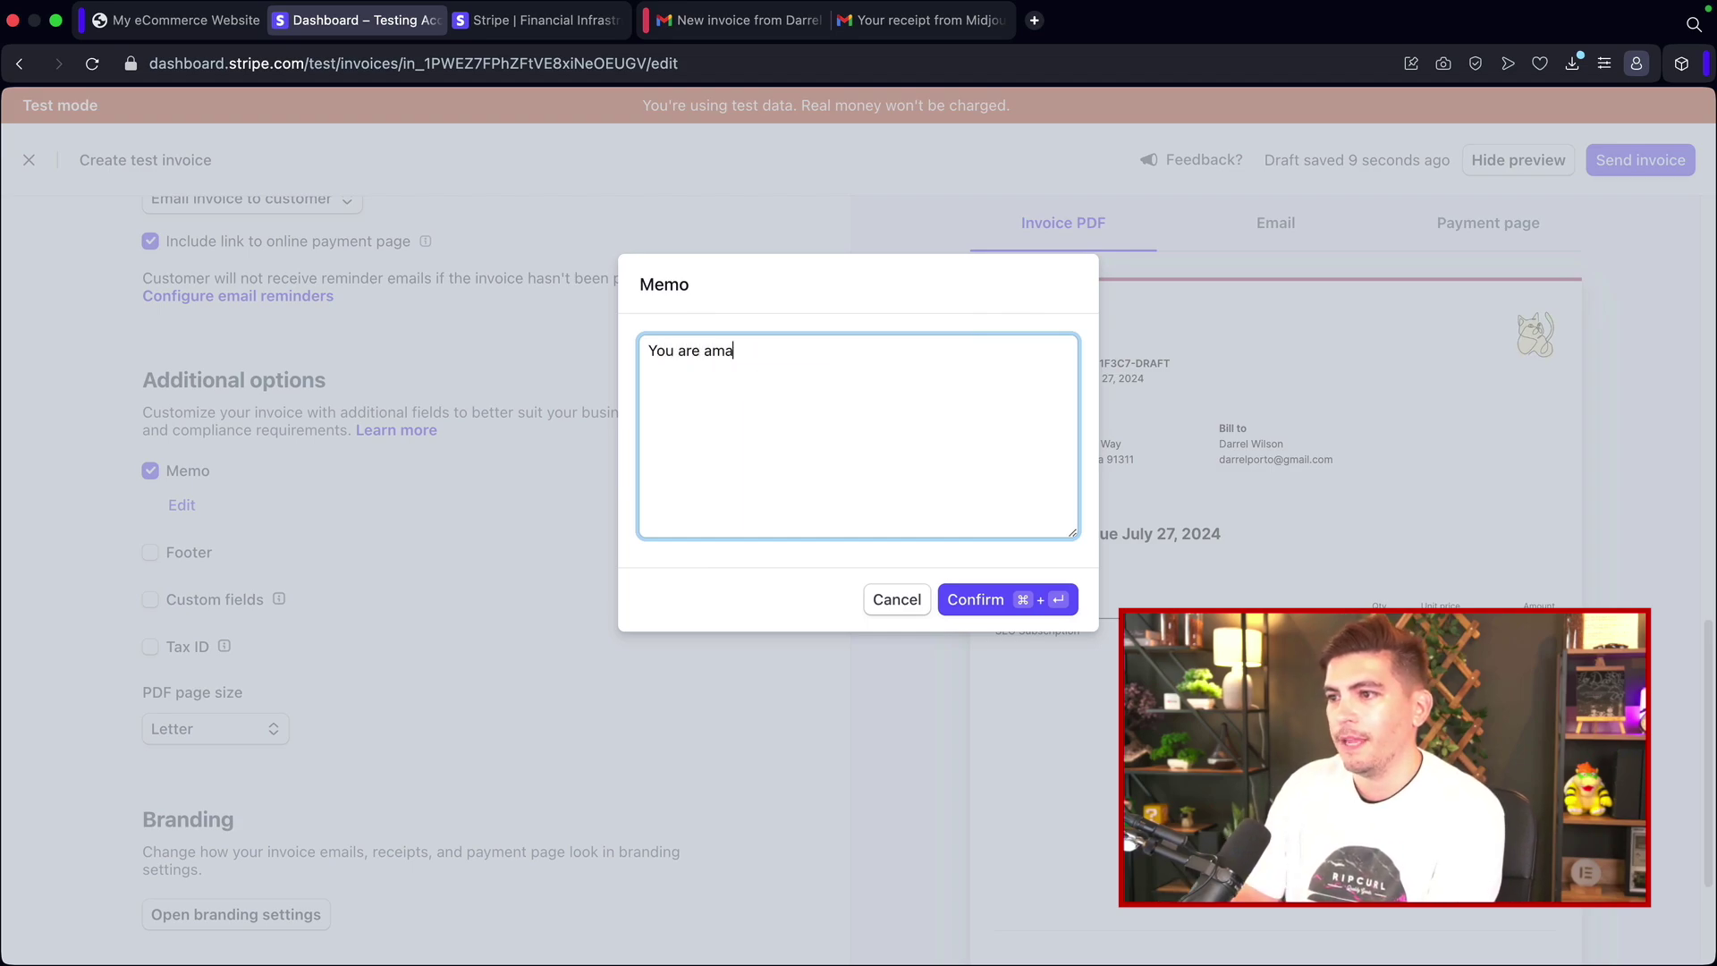
pyautogui.write('zing!')
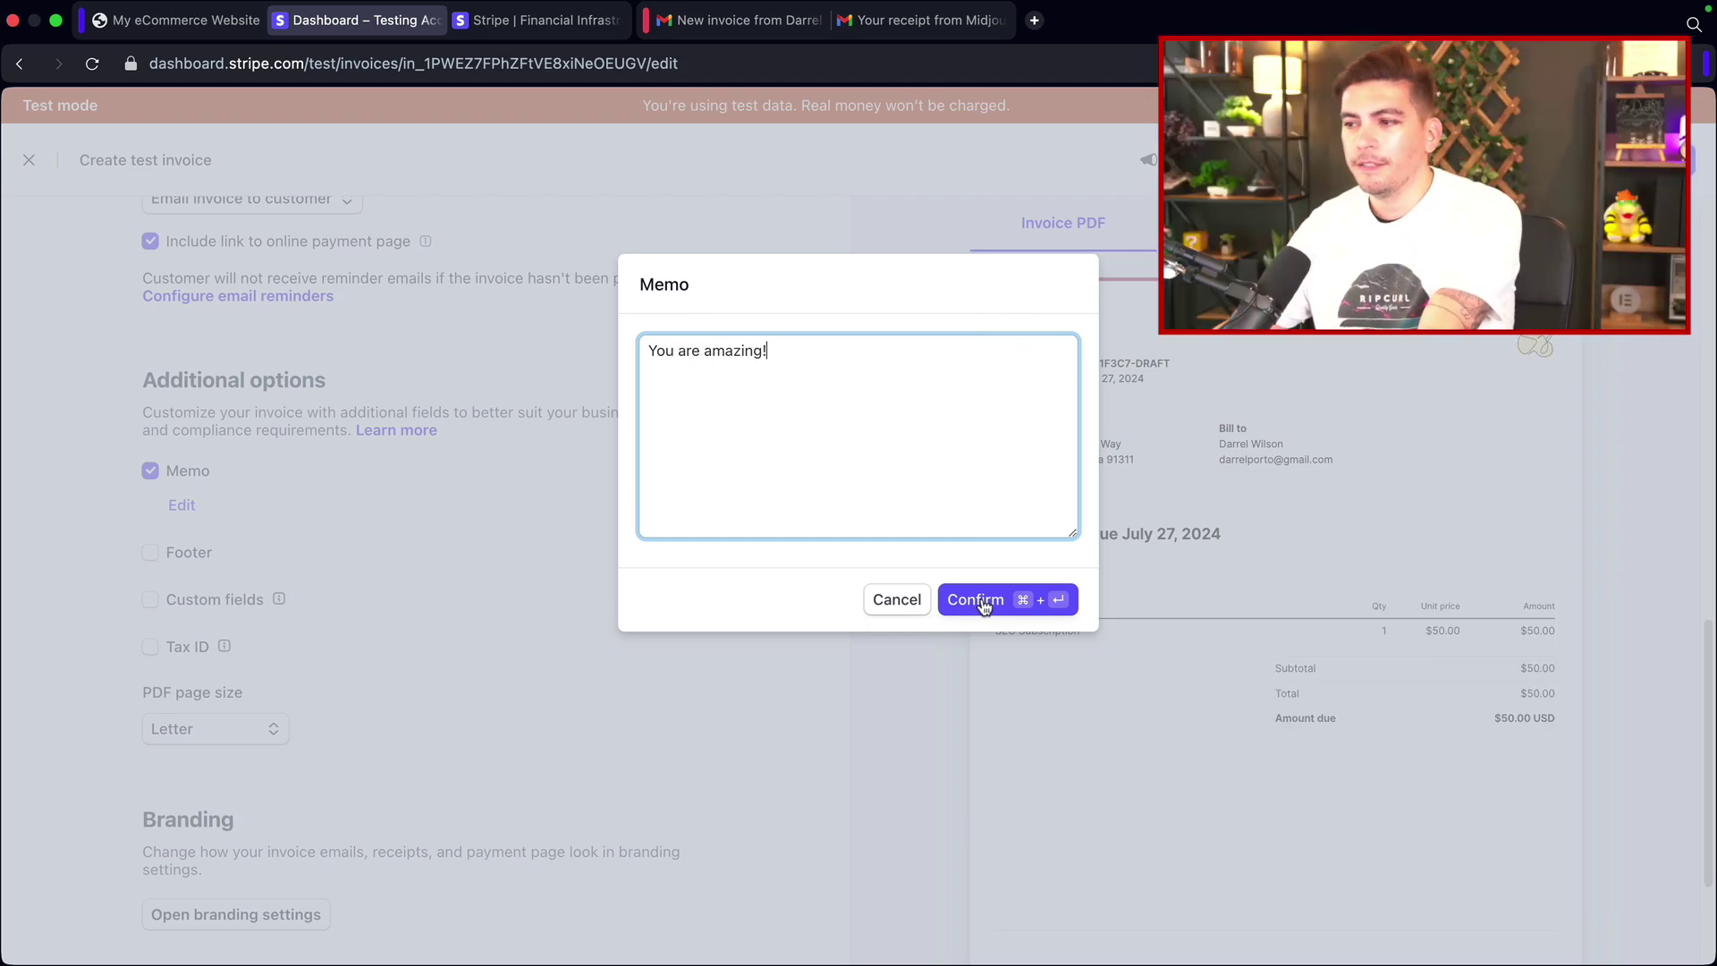
pyautogui.click(984, 608)
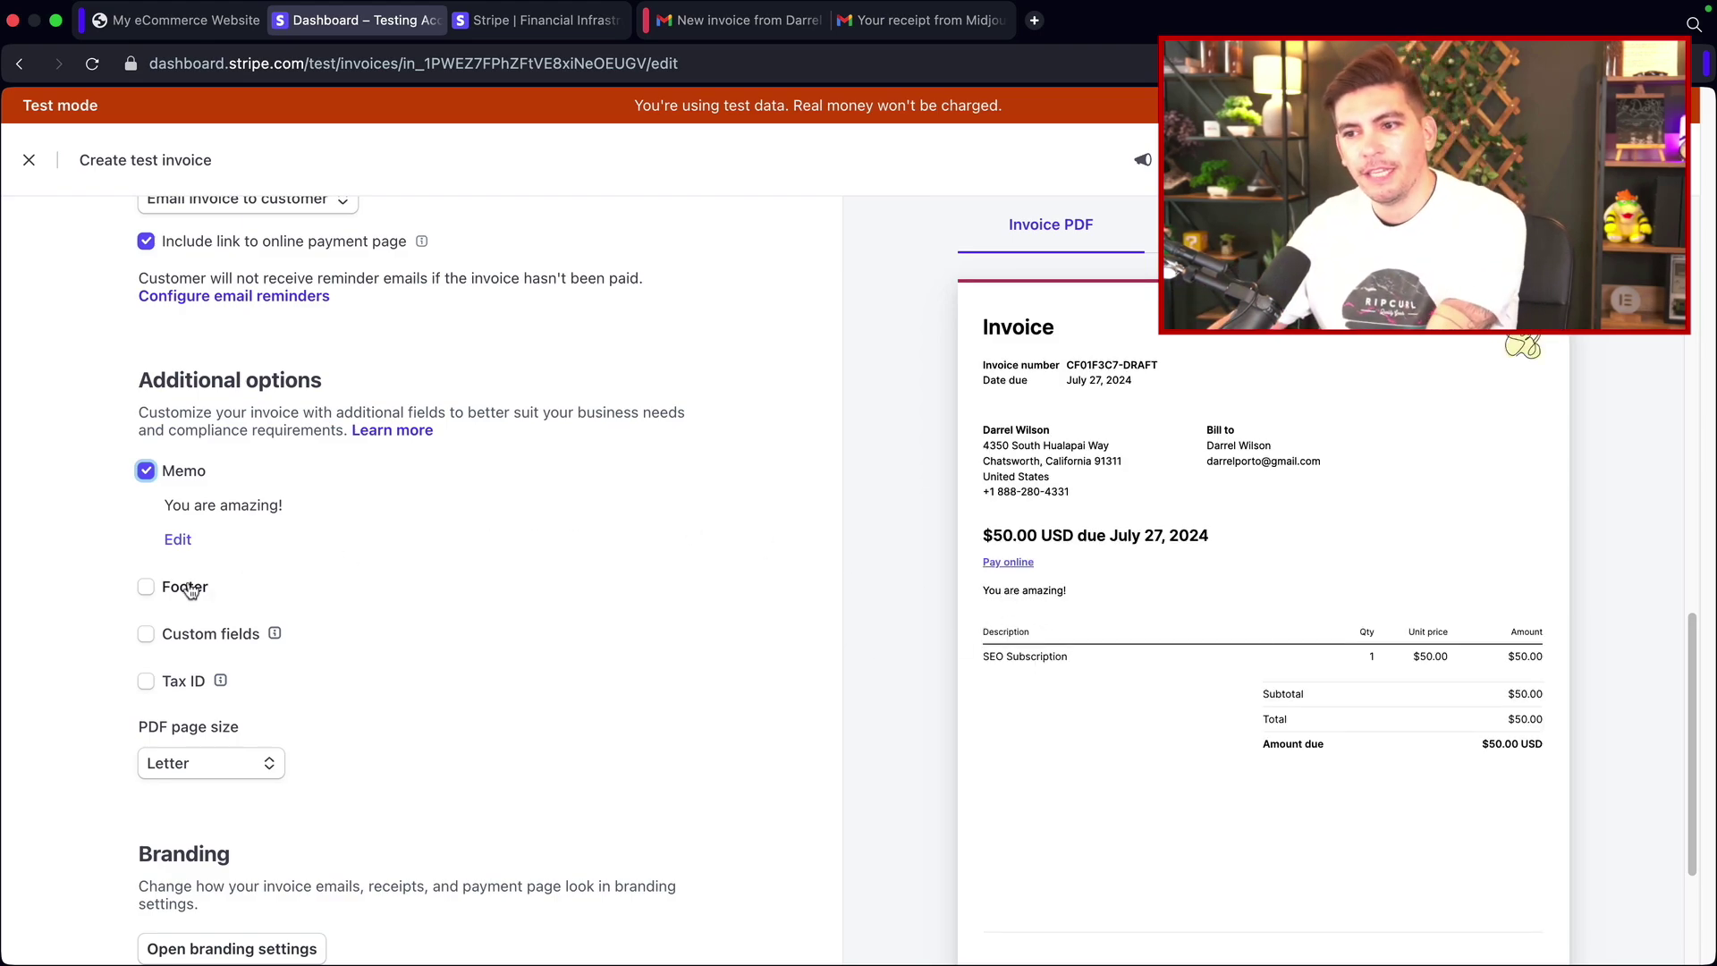
# Step: Add the footer 'Refer a friend and get 50 dollars', correcting 'freind' to 'friend'
pyautogui.click(146, 587)
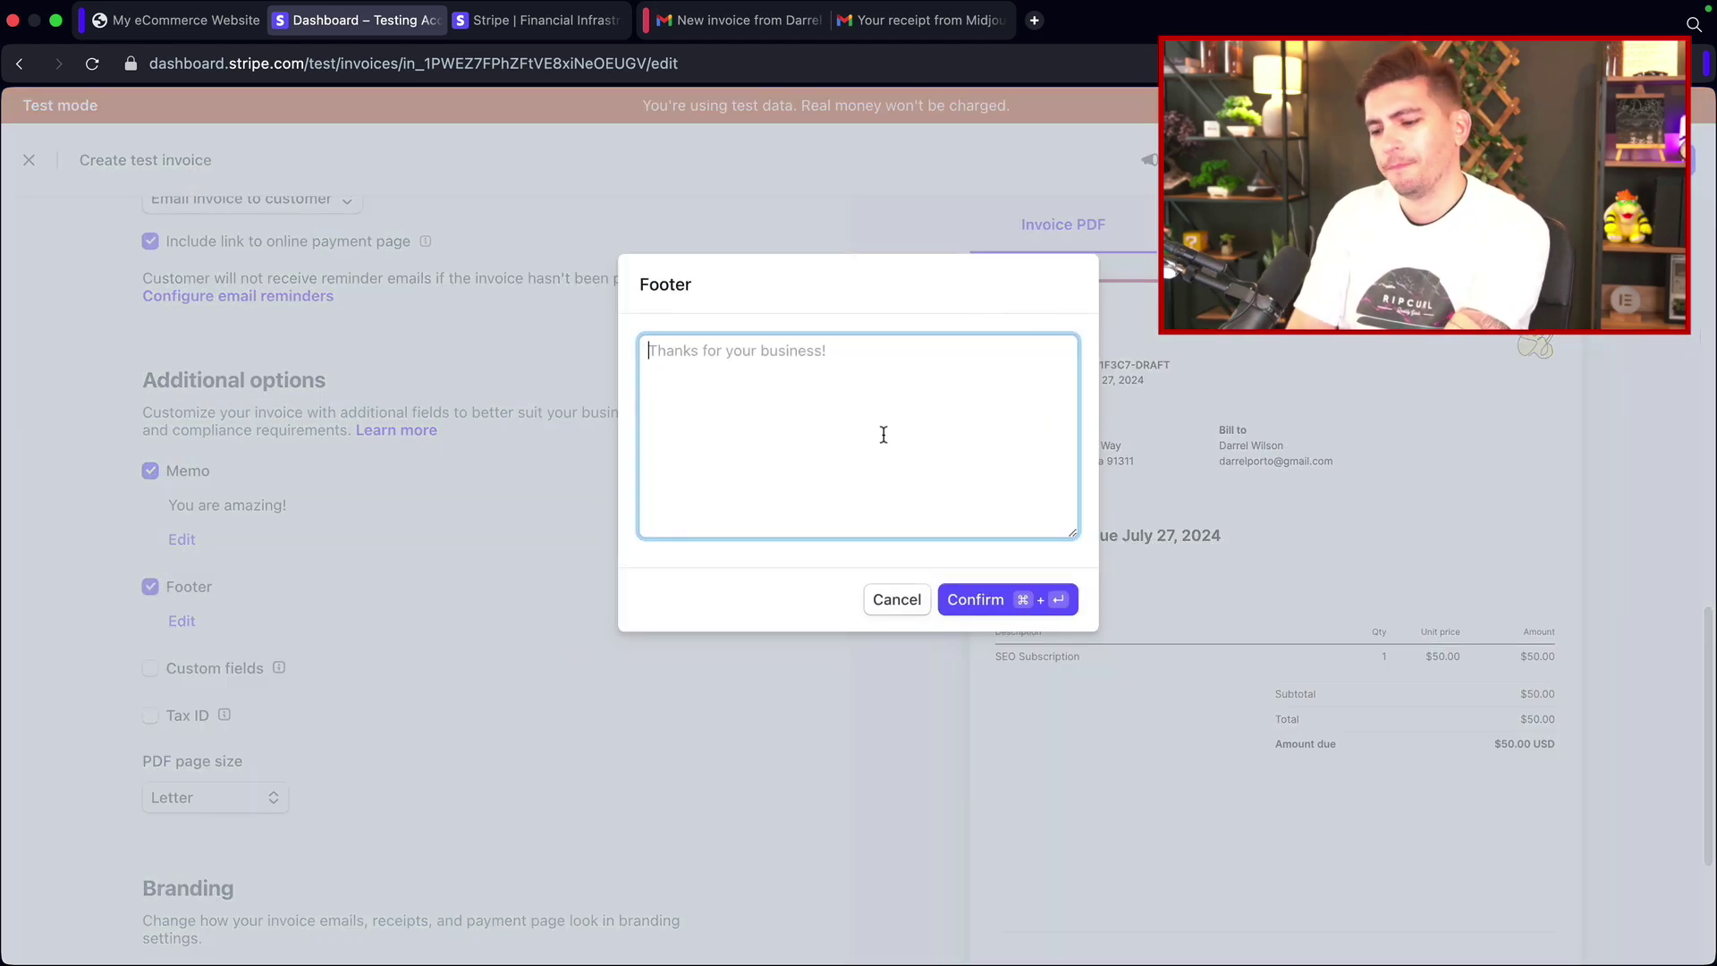
pyautogui.write('R')
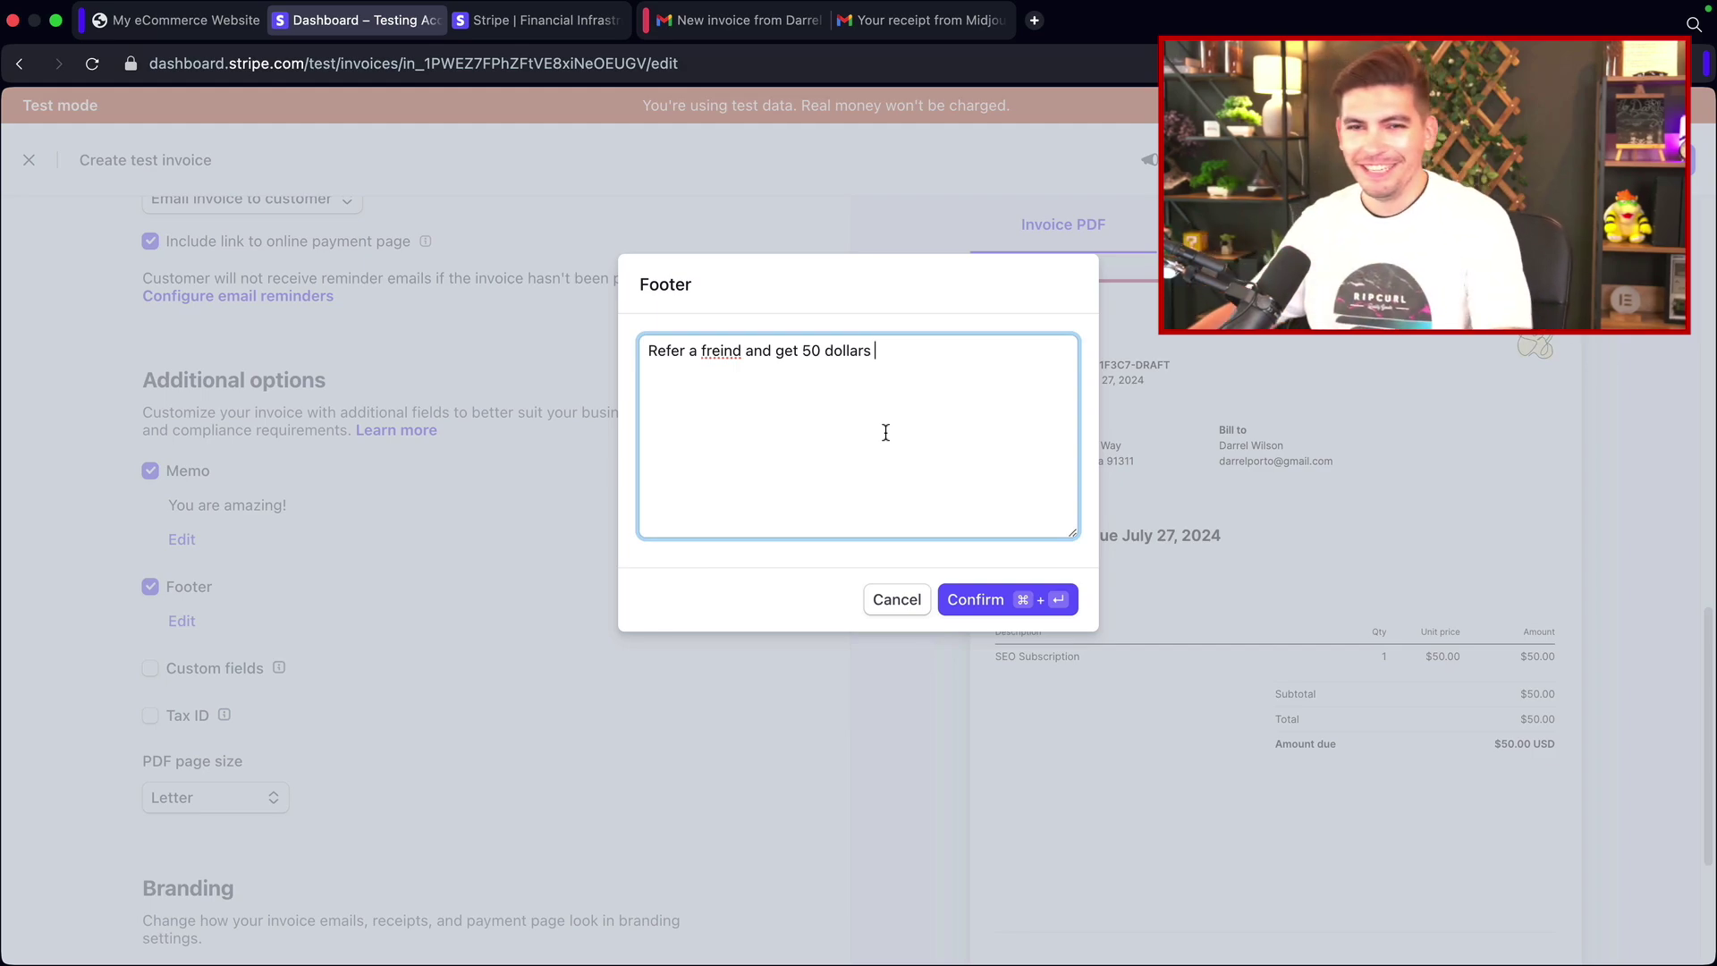
pyautogui.rightClick(724, 362)
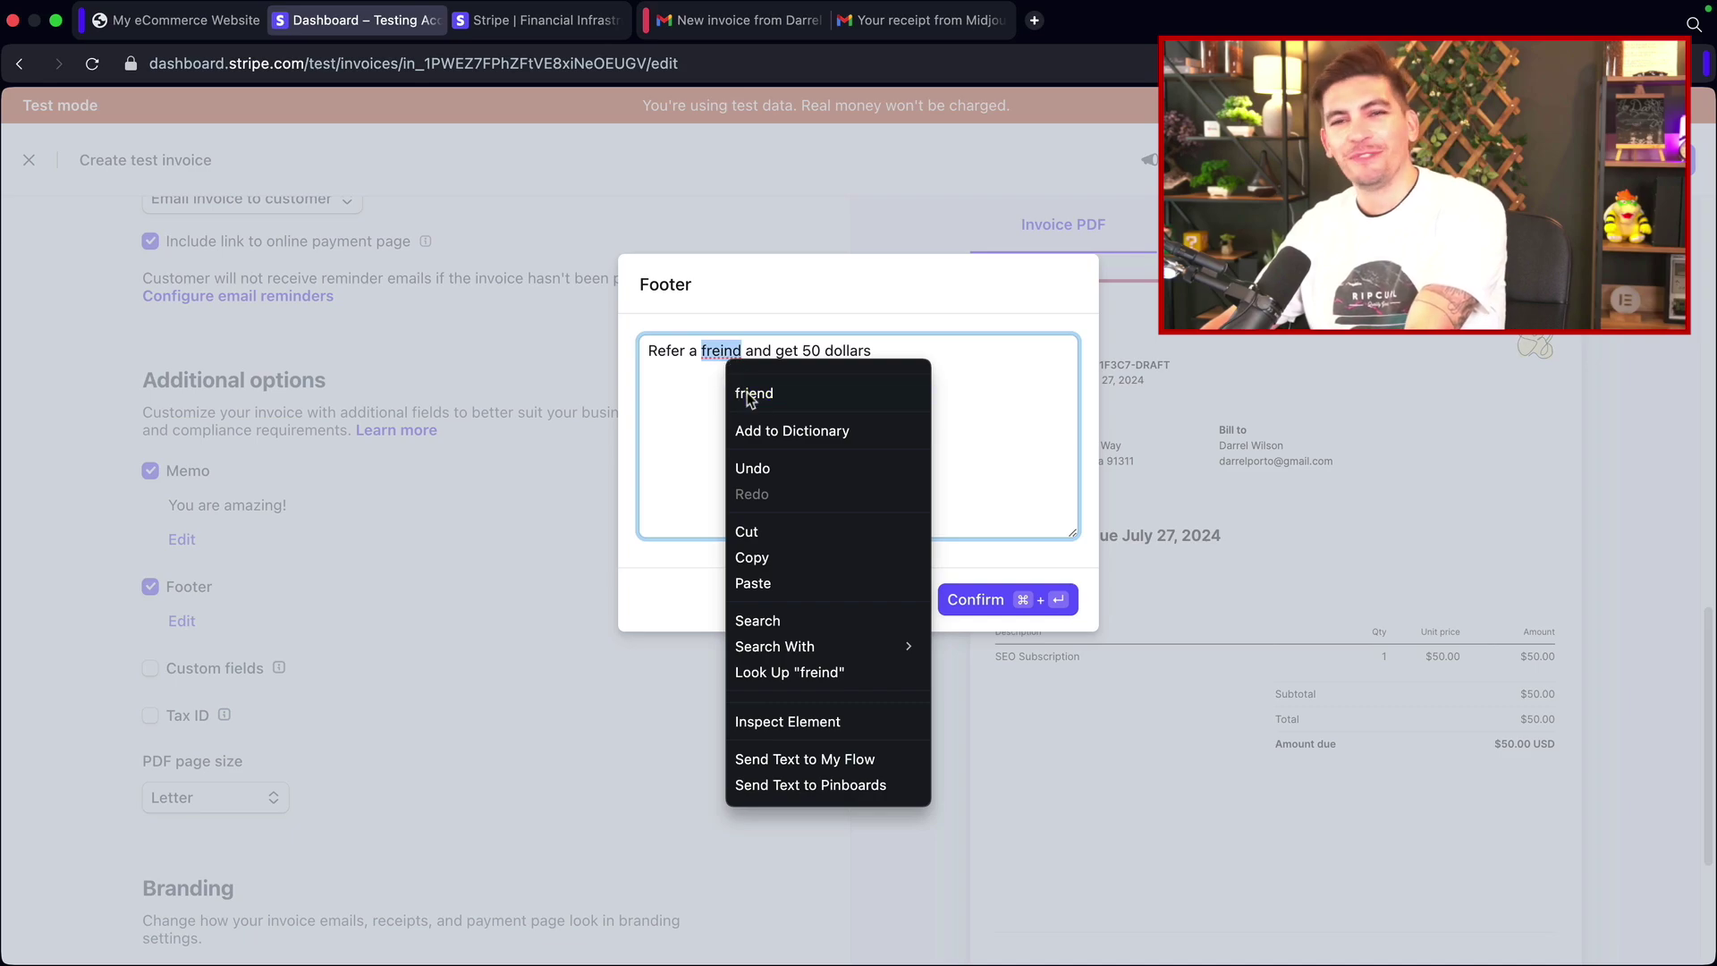
pyautogui.click(749, 393)
pyautogui.click(1007, 613)
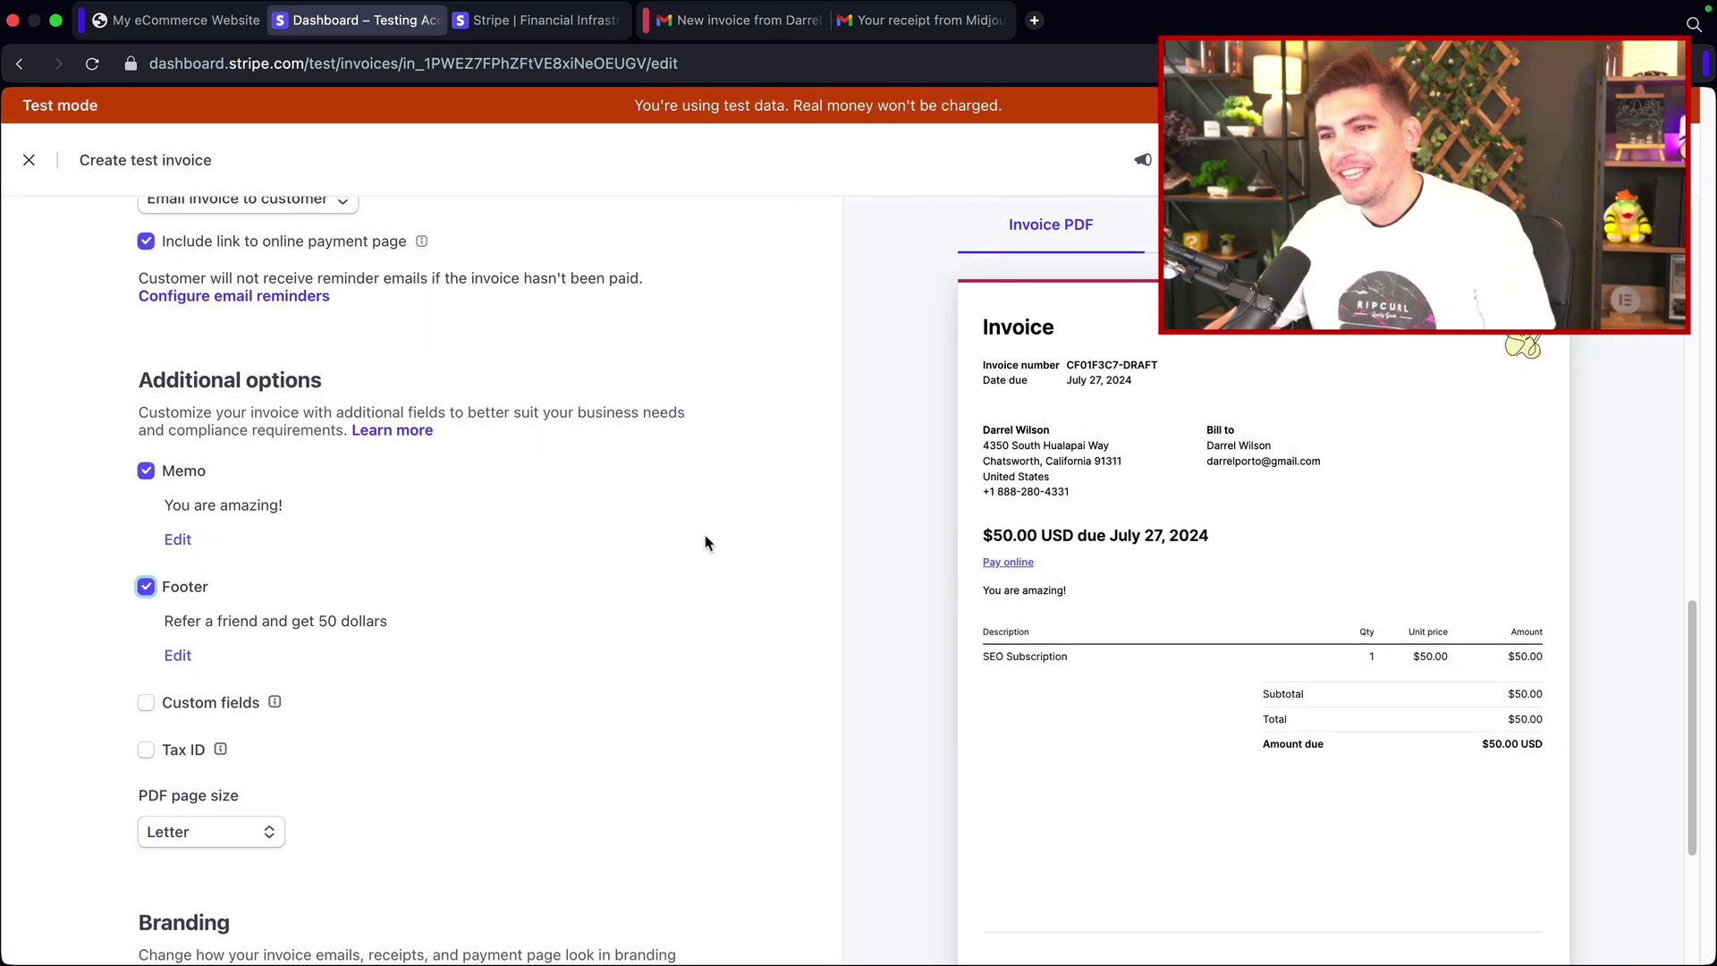
pyautogui.scroll(-3, 635, 548)
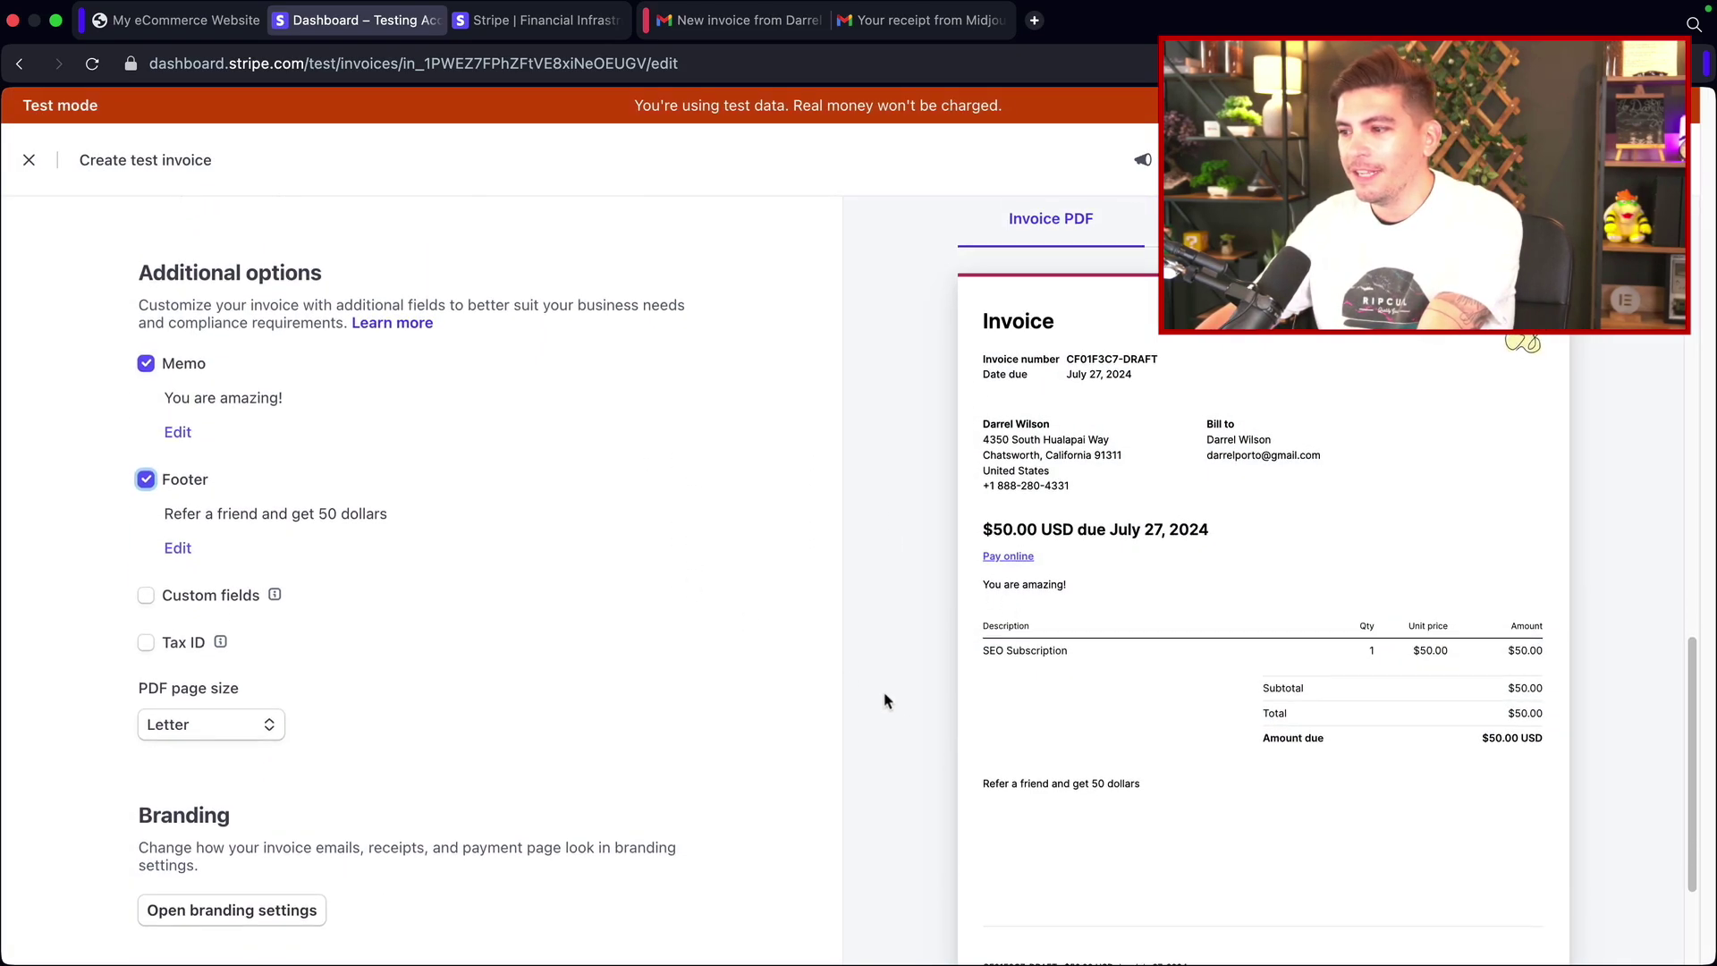
pyautogui.scroll(-2, 1036, 715)
pyautogui.scroll(-2, 1008, 677)
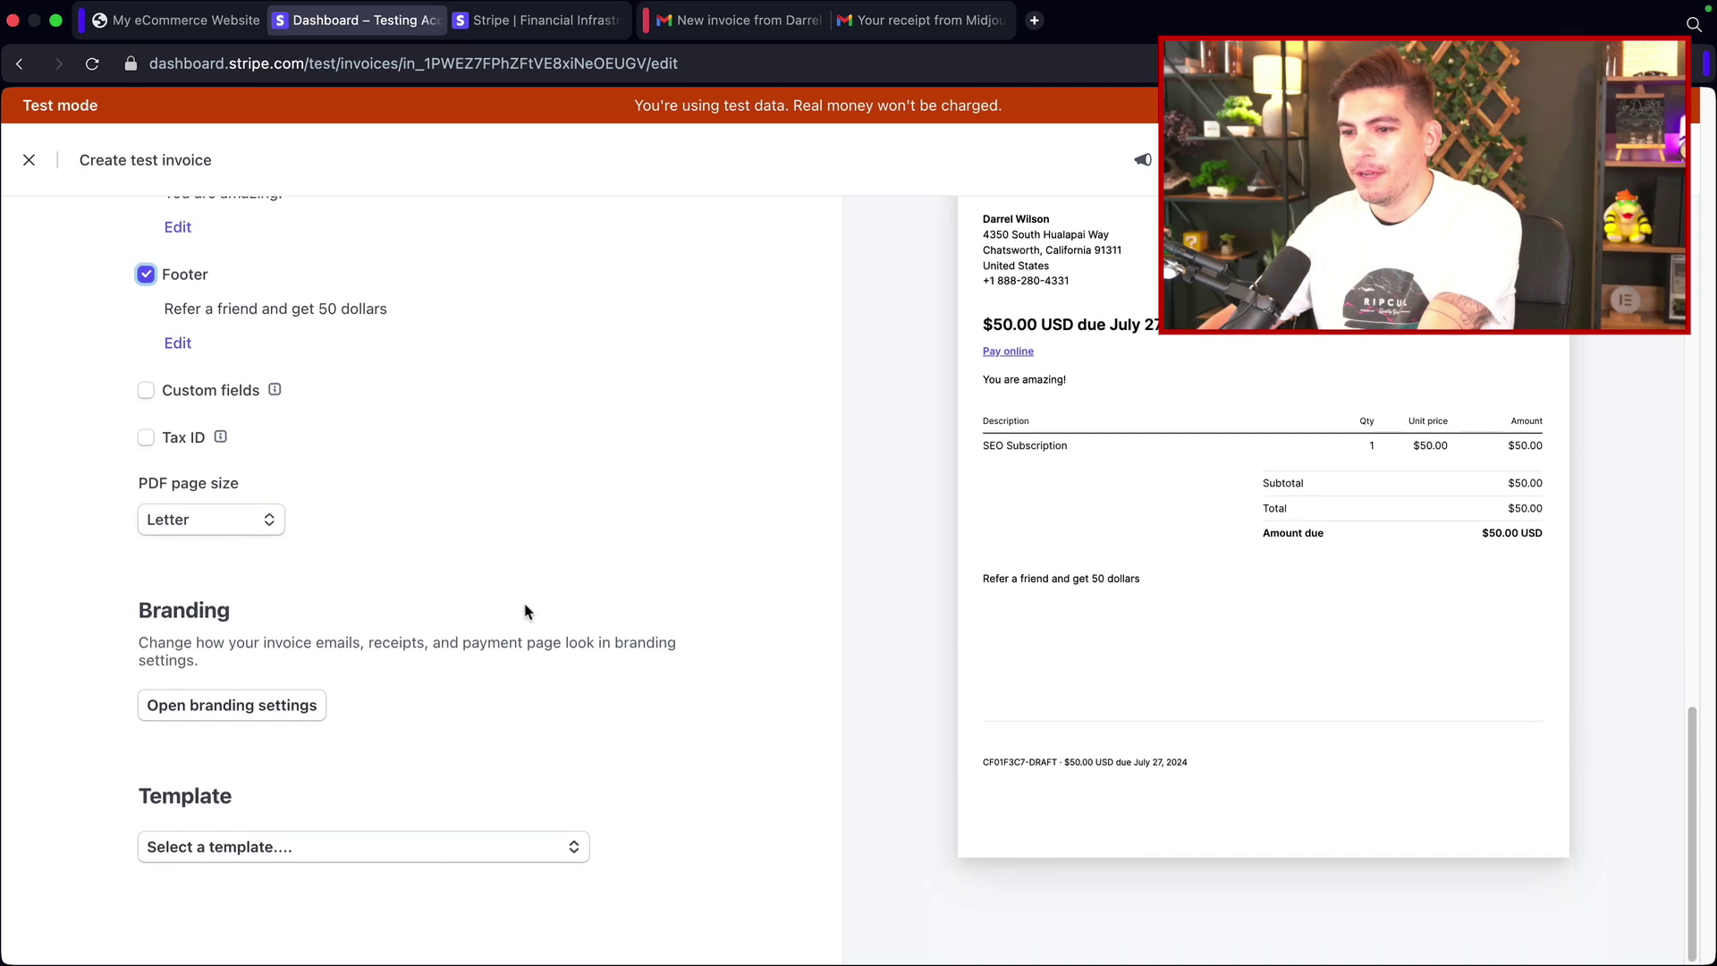
# Step: In branding settings, save brand colour black (#000000) and accent colour #7f5360
pyautogui.click(227, 713)
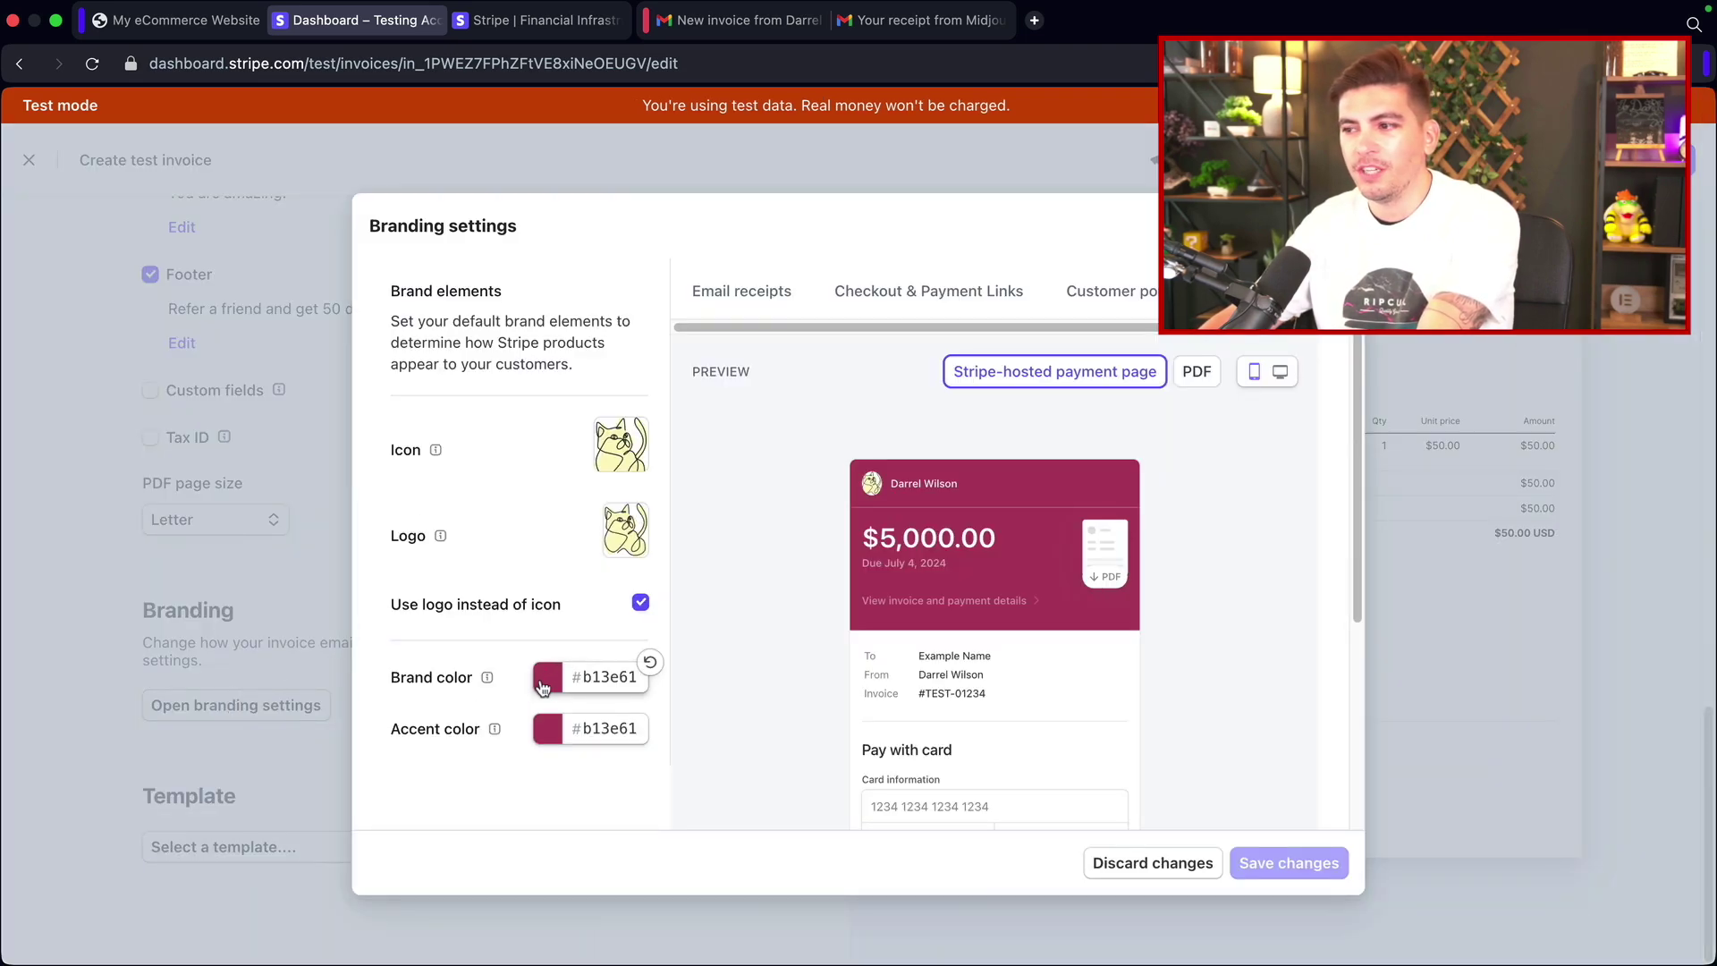
pyautogui.click(547, 677)
pyautogui.click(632, 781)
pyautogui.moveTo(632, 782); pyautogui.dragTo(536, 839)
pyautogui.click(489, 783)
pyautogui.click(547, 729)
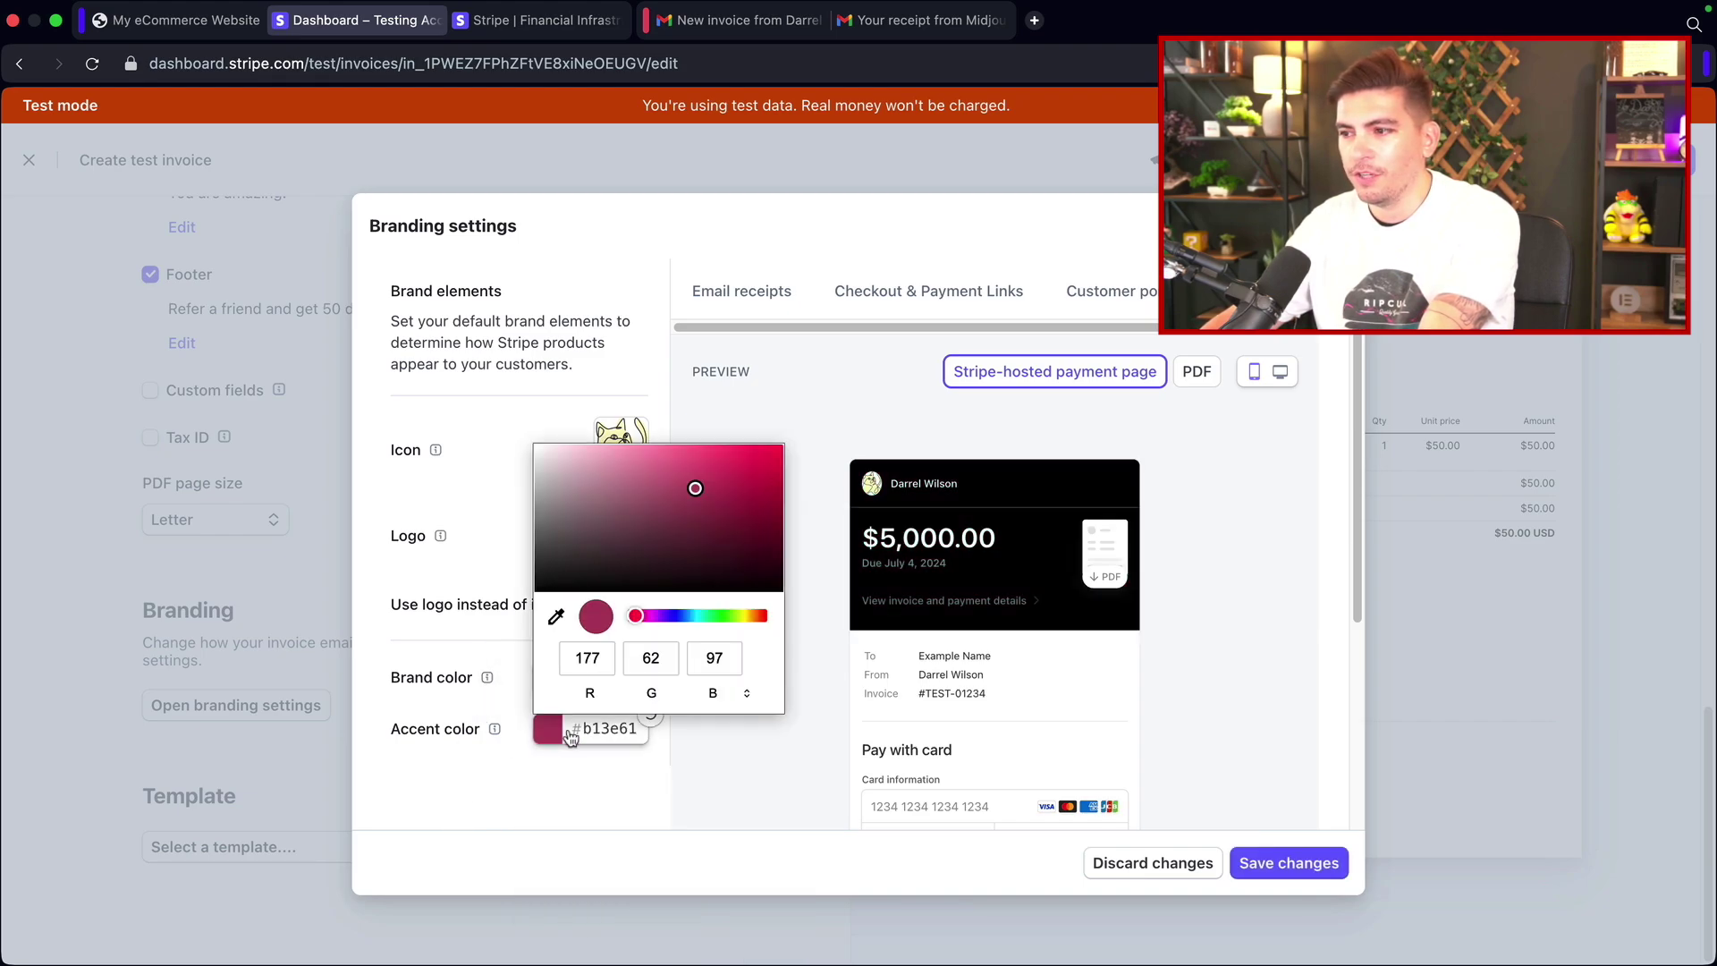
pyautogui.click(621, 518)
pyautogui.click(479, 492)
pyautogui.moveTo(632, 454)
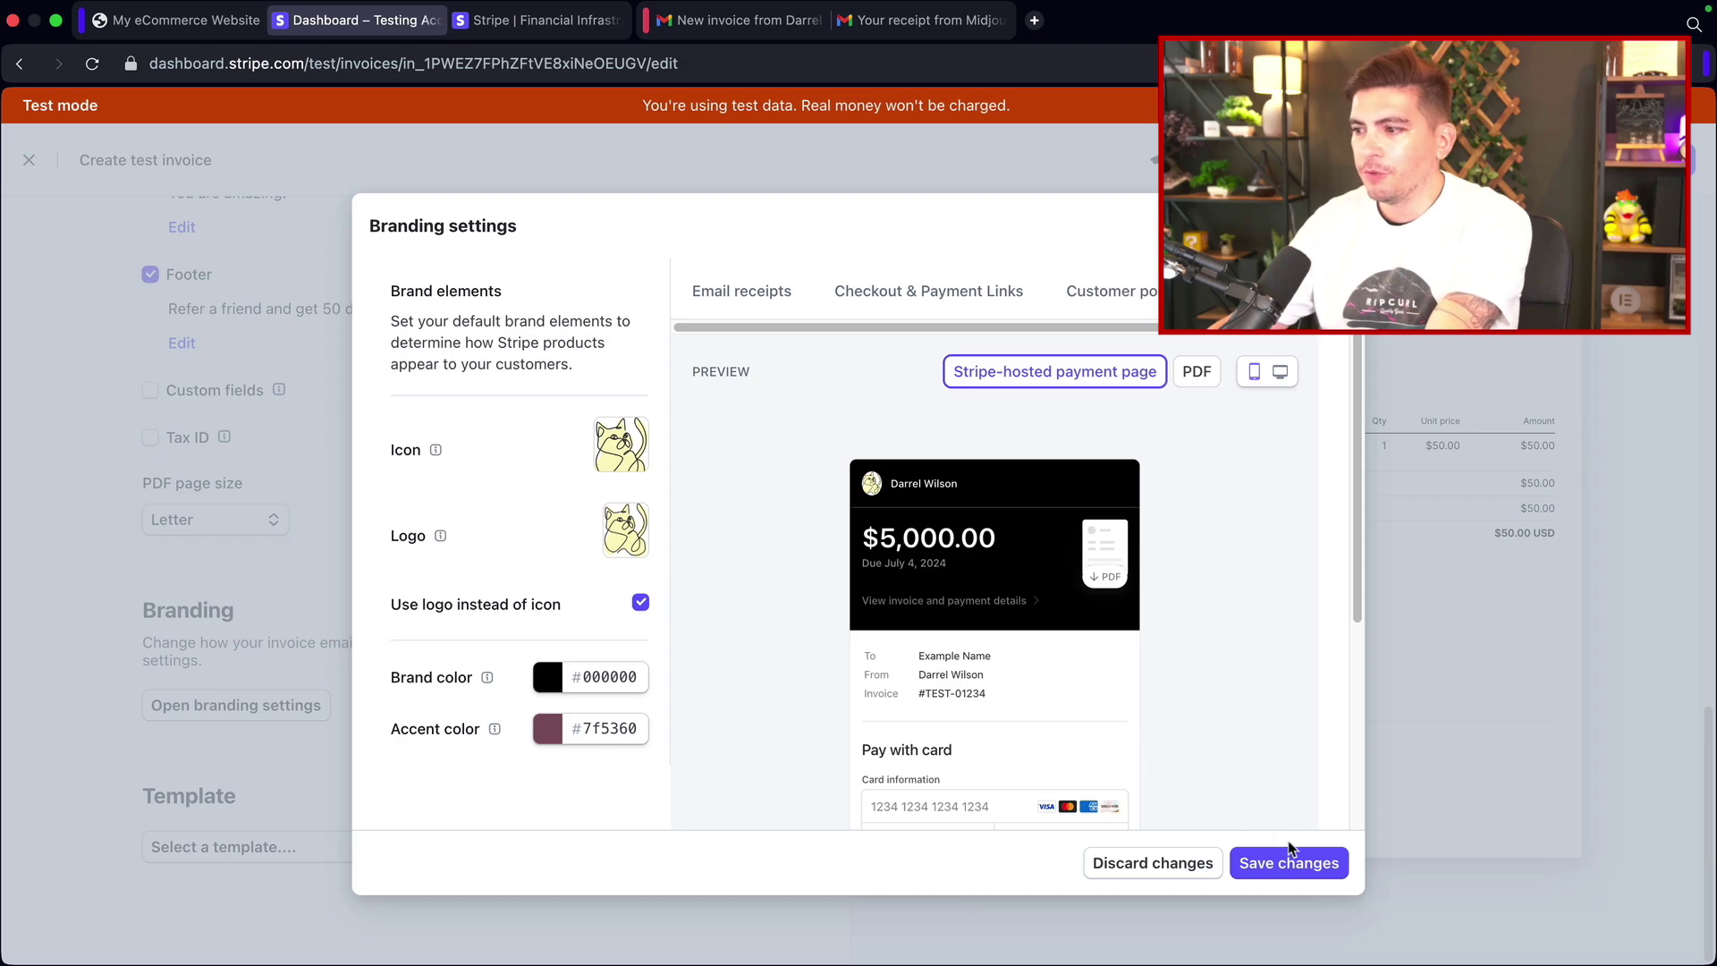
pyautogui.click(1301, 870)
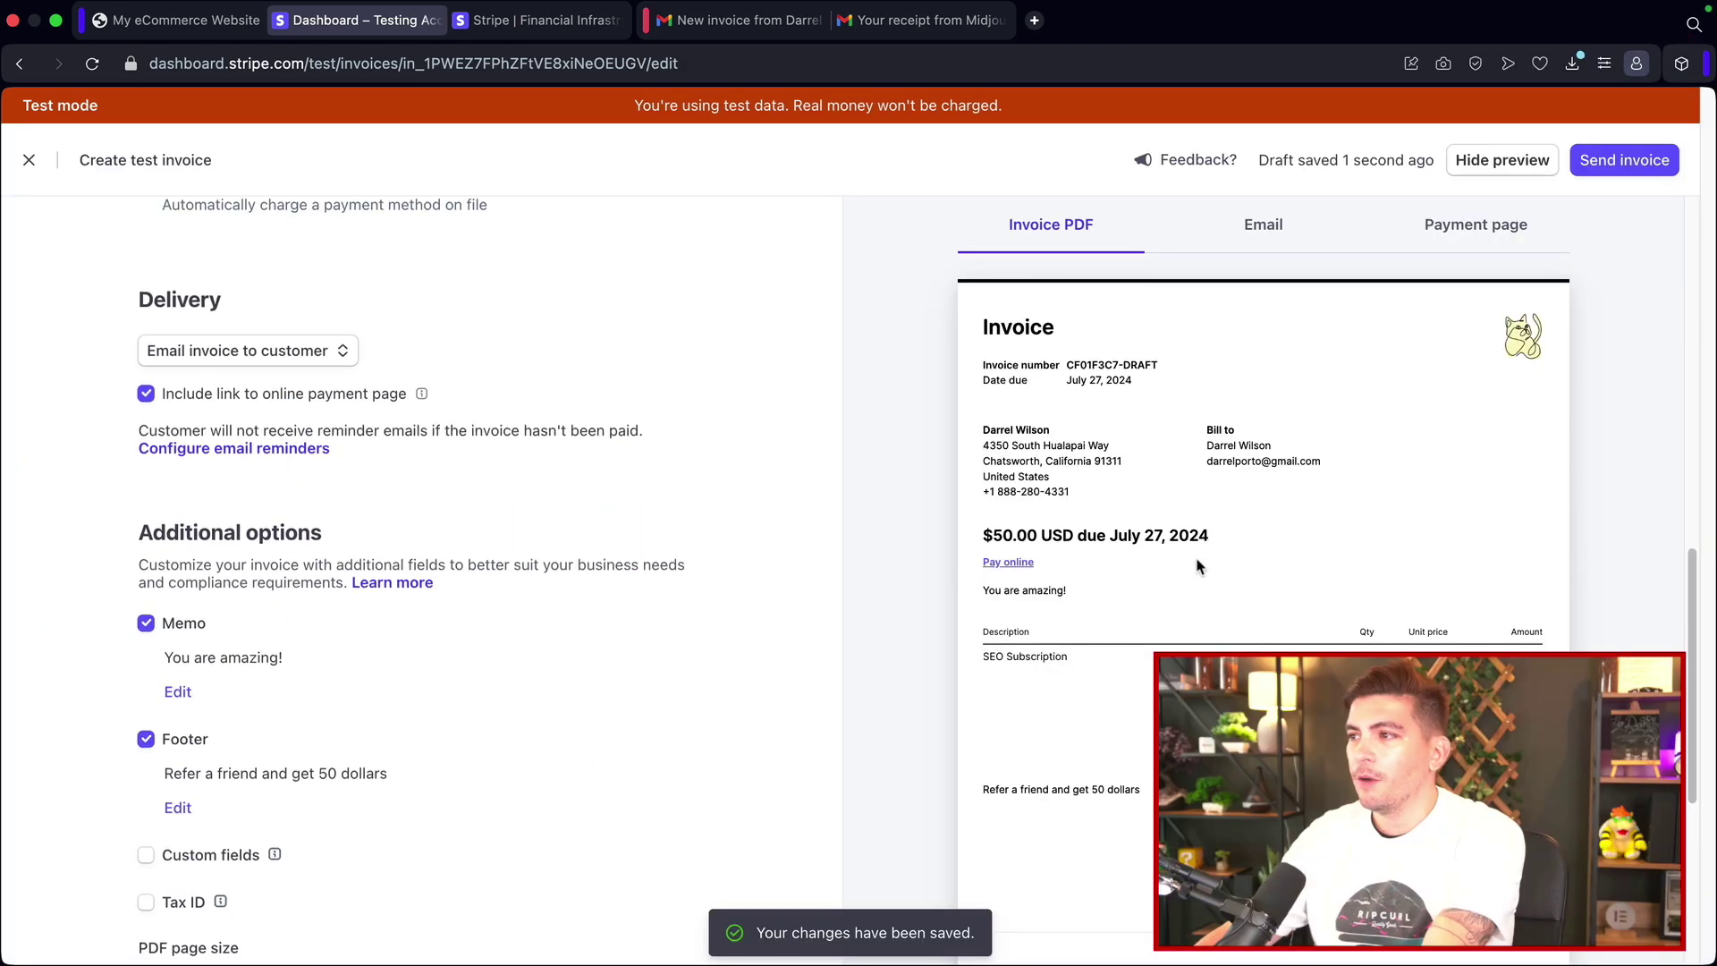
# Step: Preview the invoice e-mail and the customer's payment page
pyautogui.click(1263, 230)
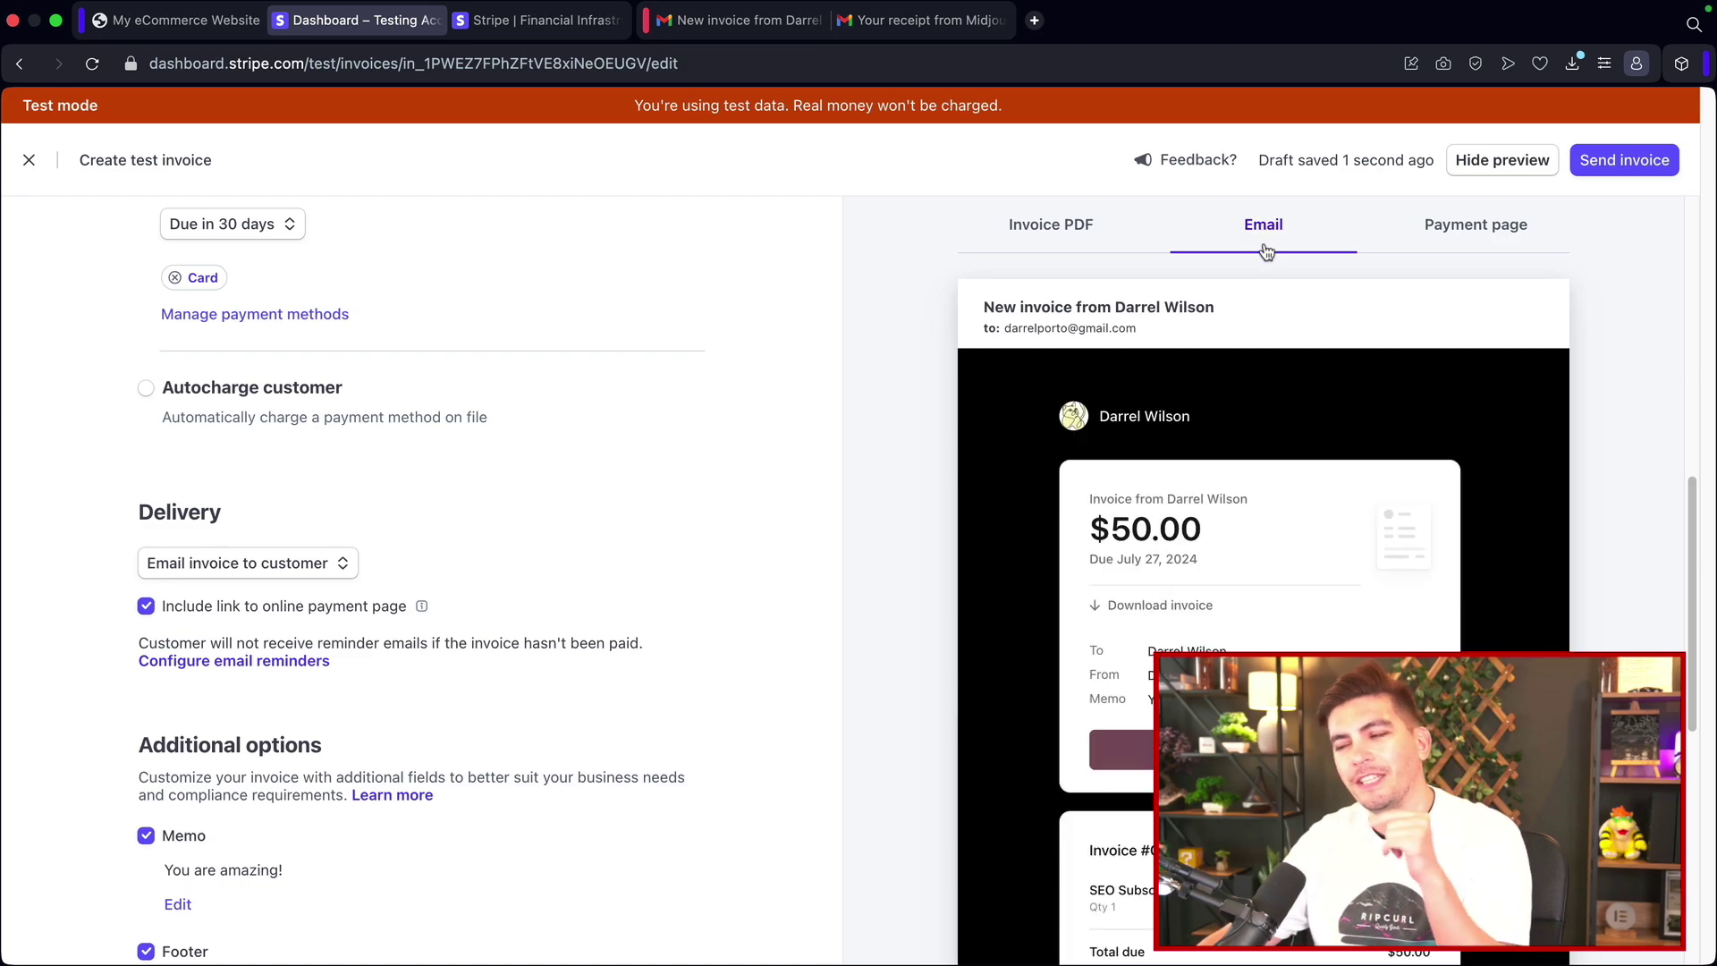
pyautogui.scroll(-2, 1314, 349)
pyautogui.scroll(-10, 1382, 496)
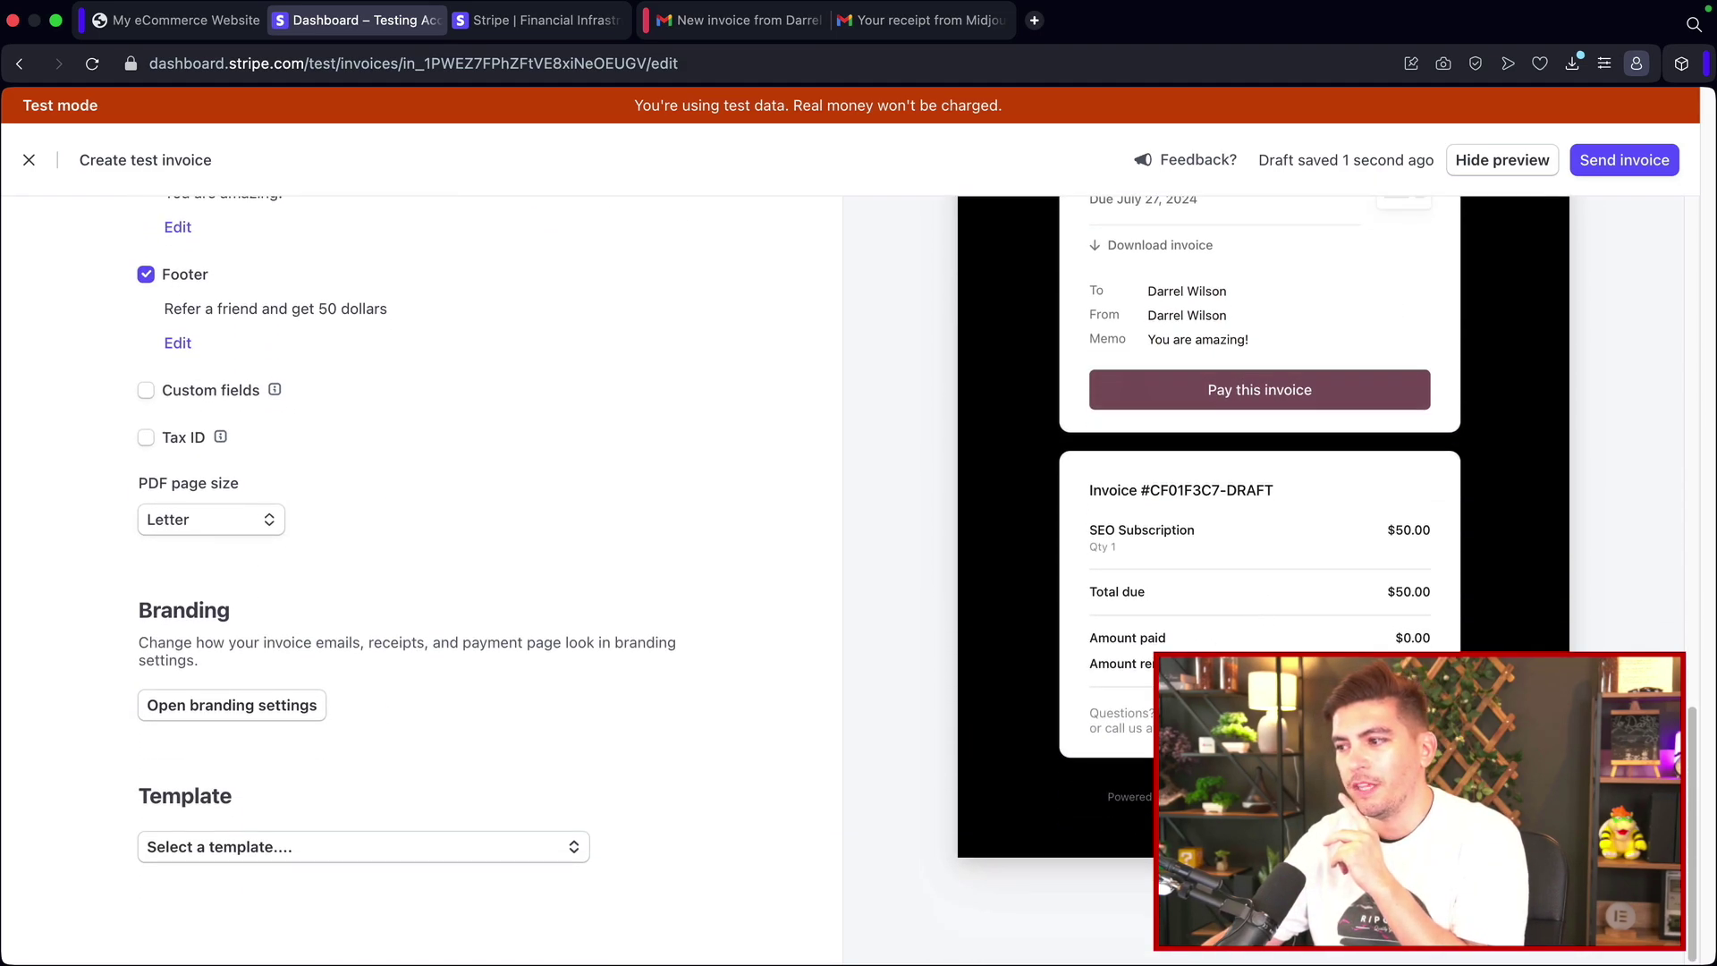
pyautogui.scroll(6, 1325, 429)
pyautogui.click(1492, 234)
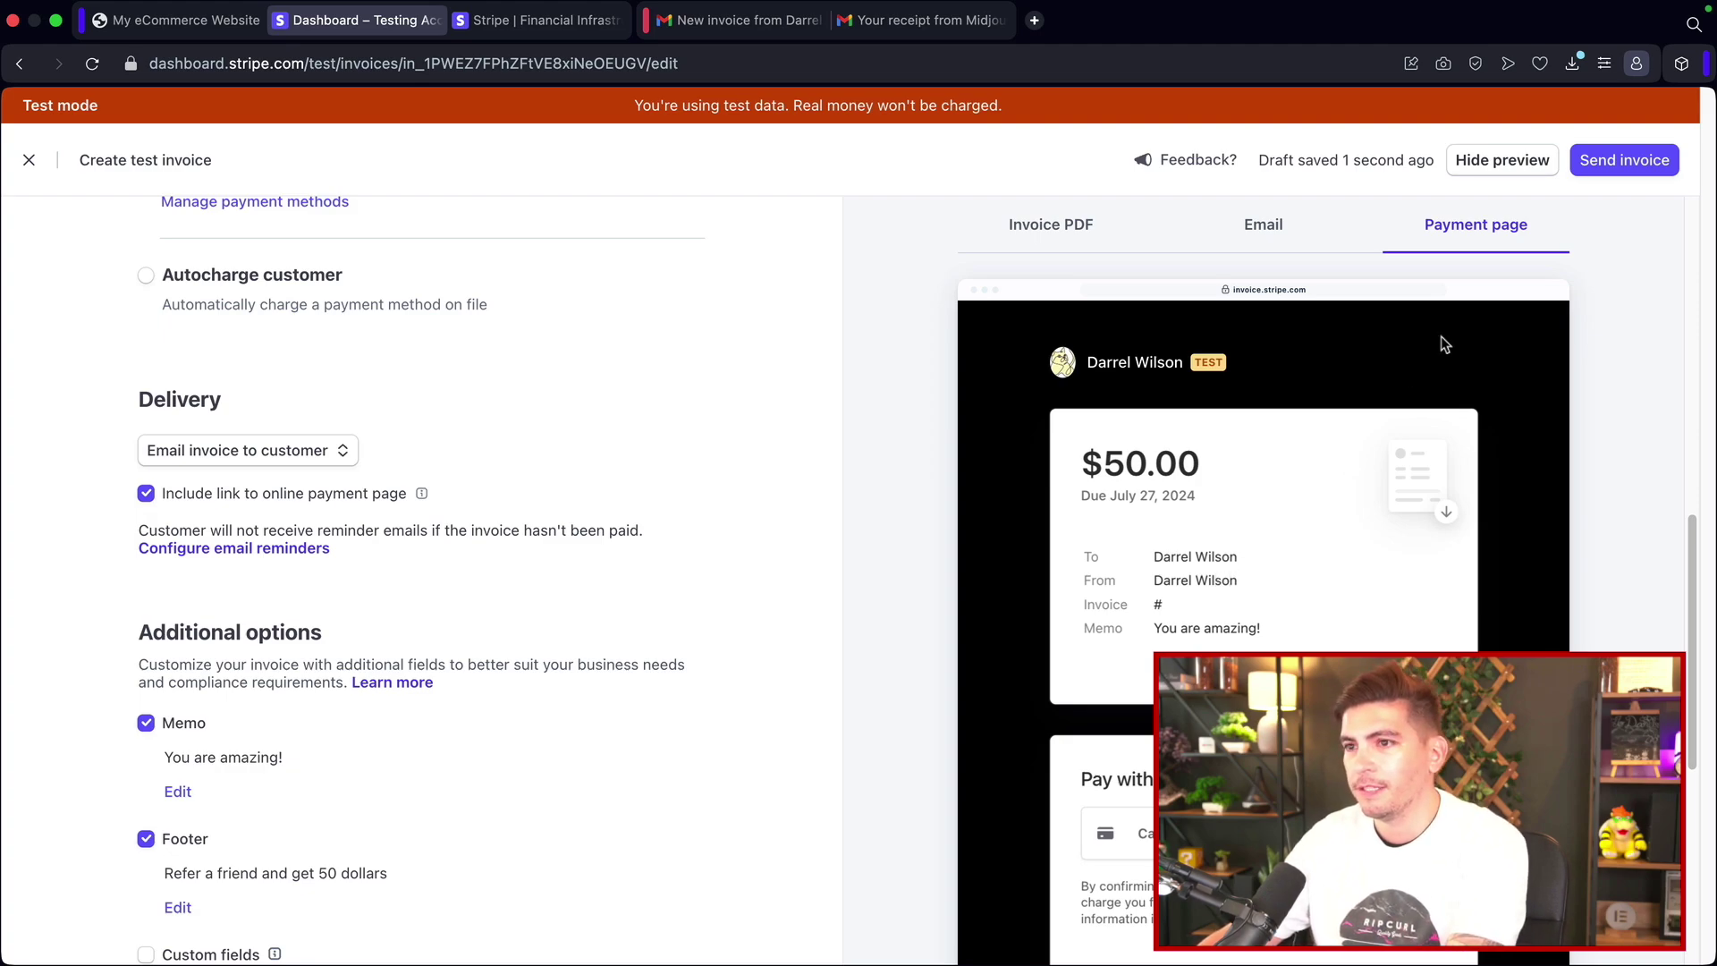
# Step: Send the $50.00 invoice with a Cc copy to an additional e-mail address, then check Gmail
pyautogui.click(1620, 162)
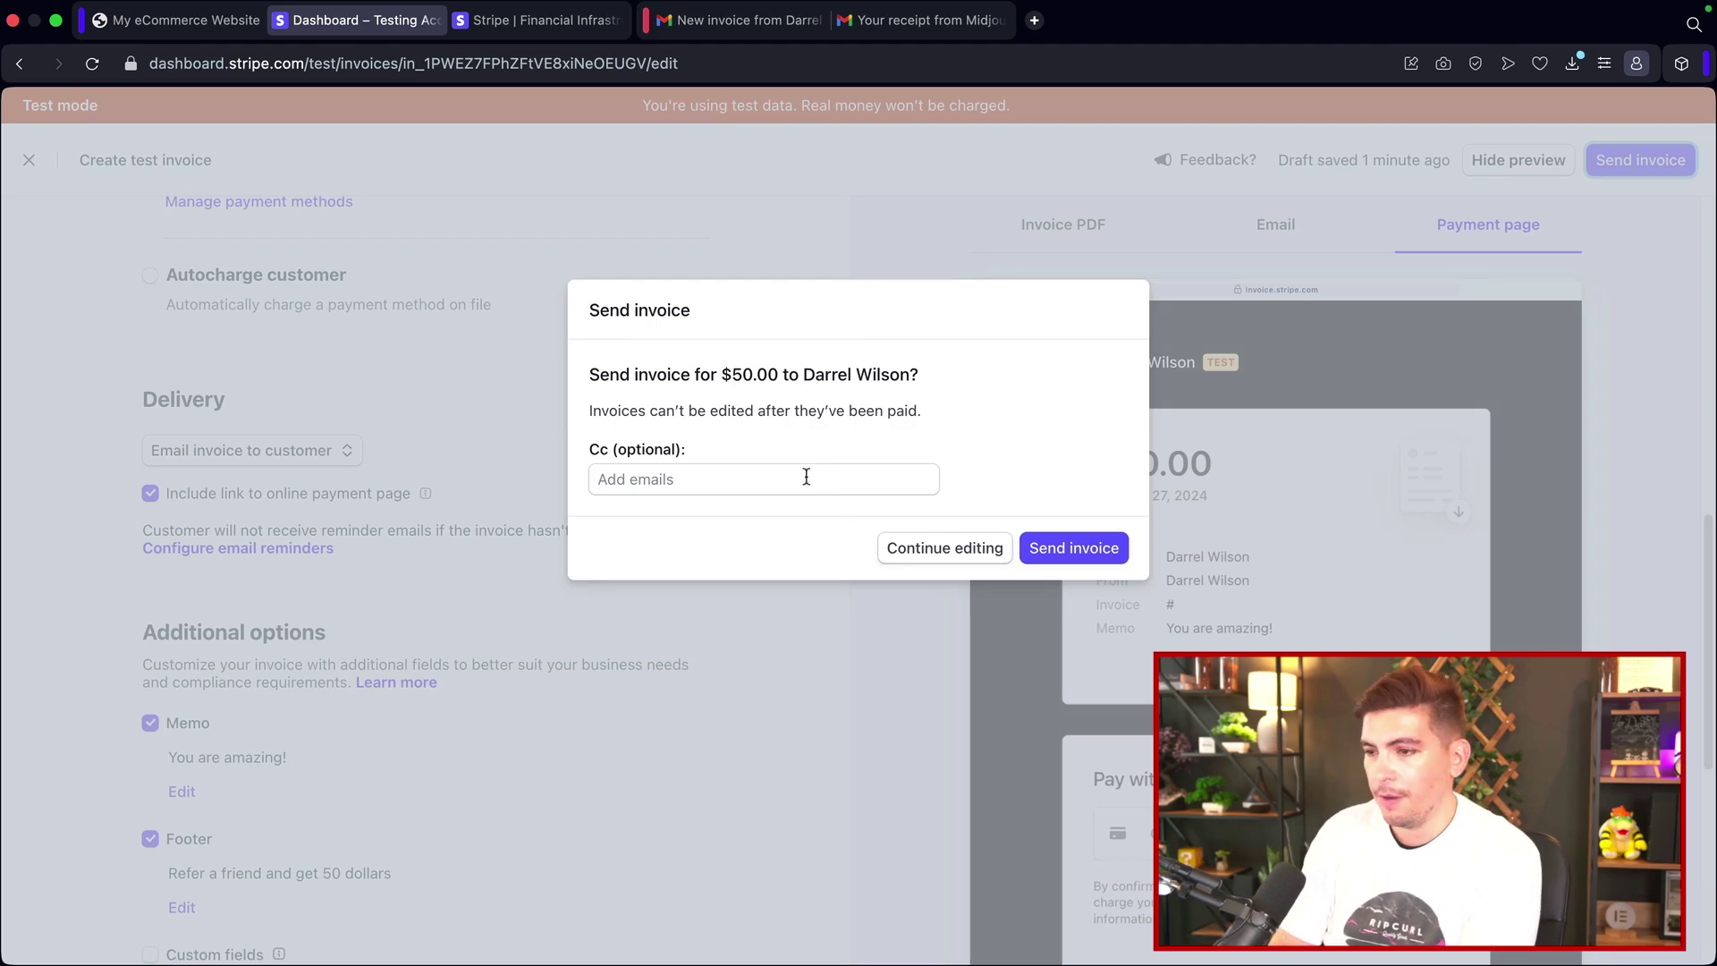
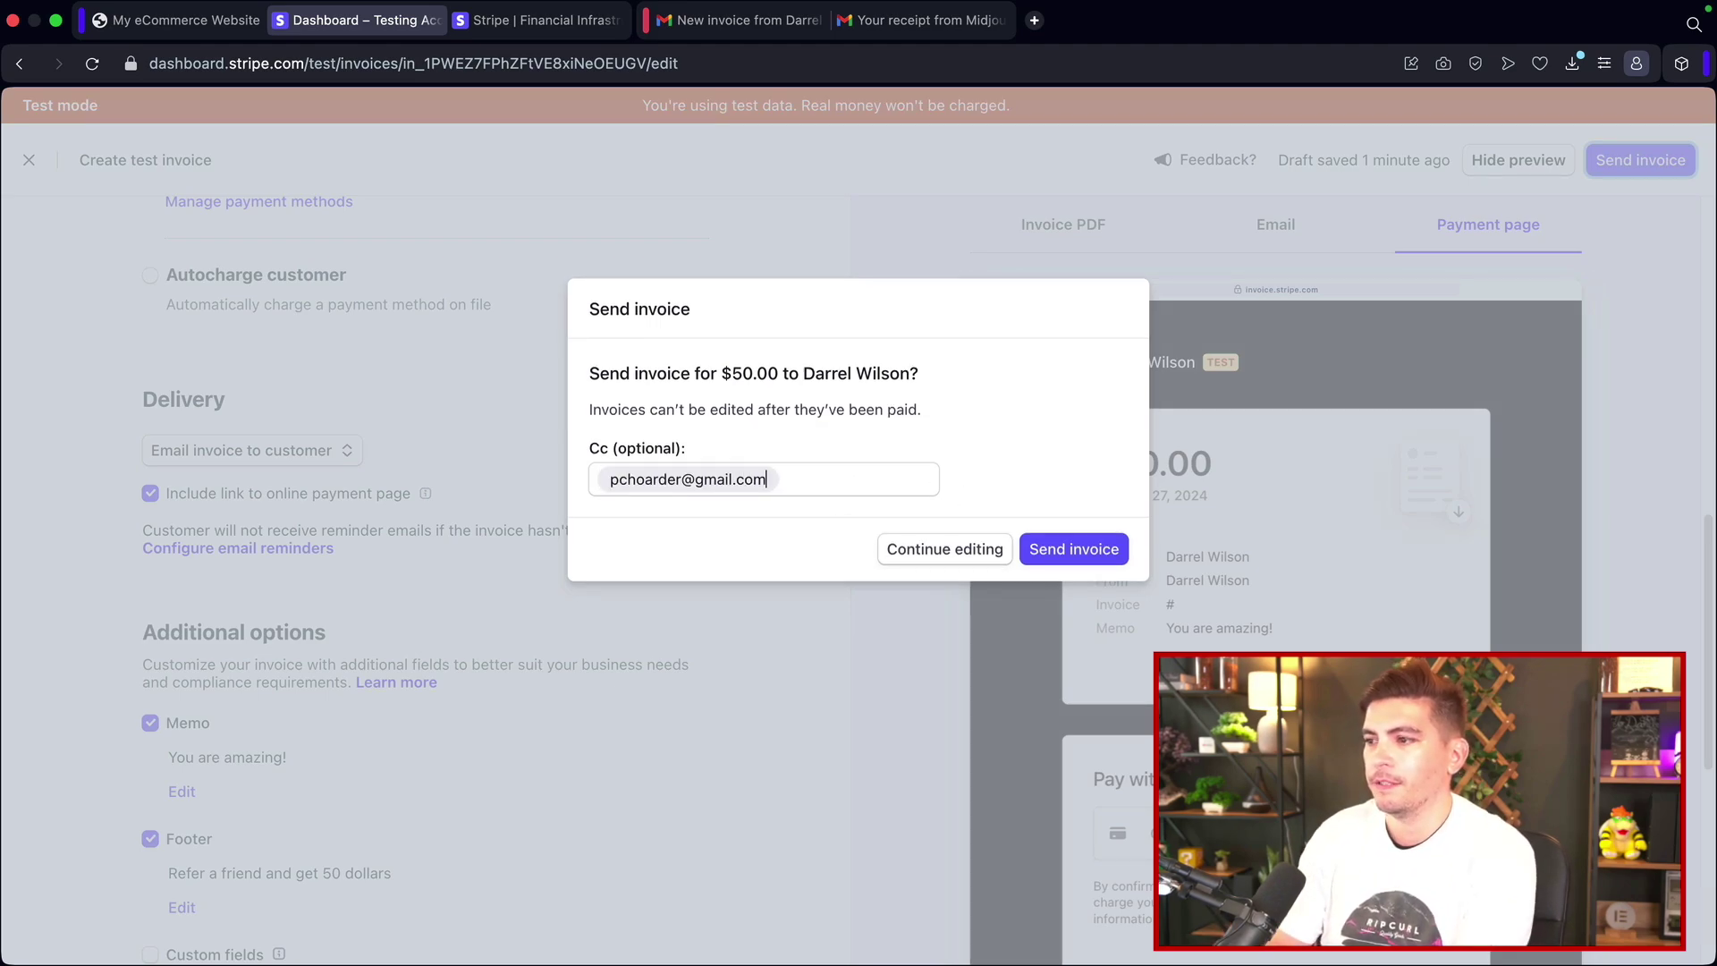
pyautogui.click(1060, 553)
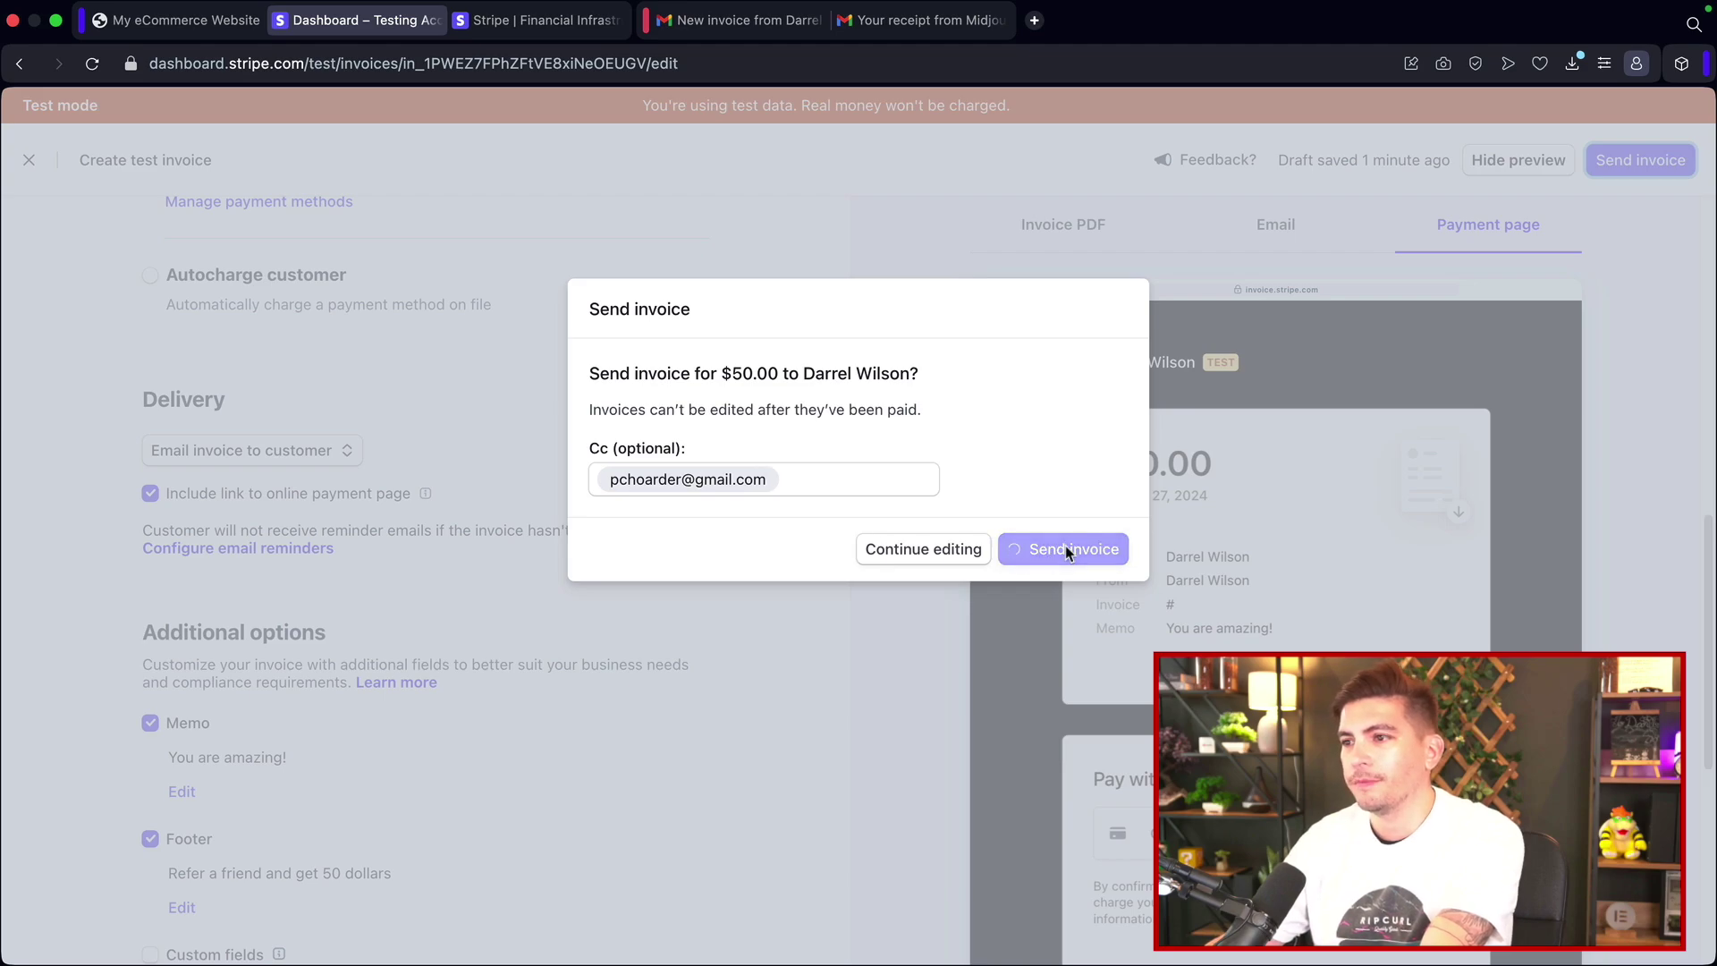
pyautogui.click(738, 20)
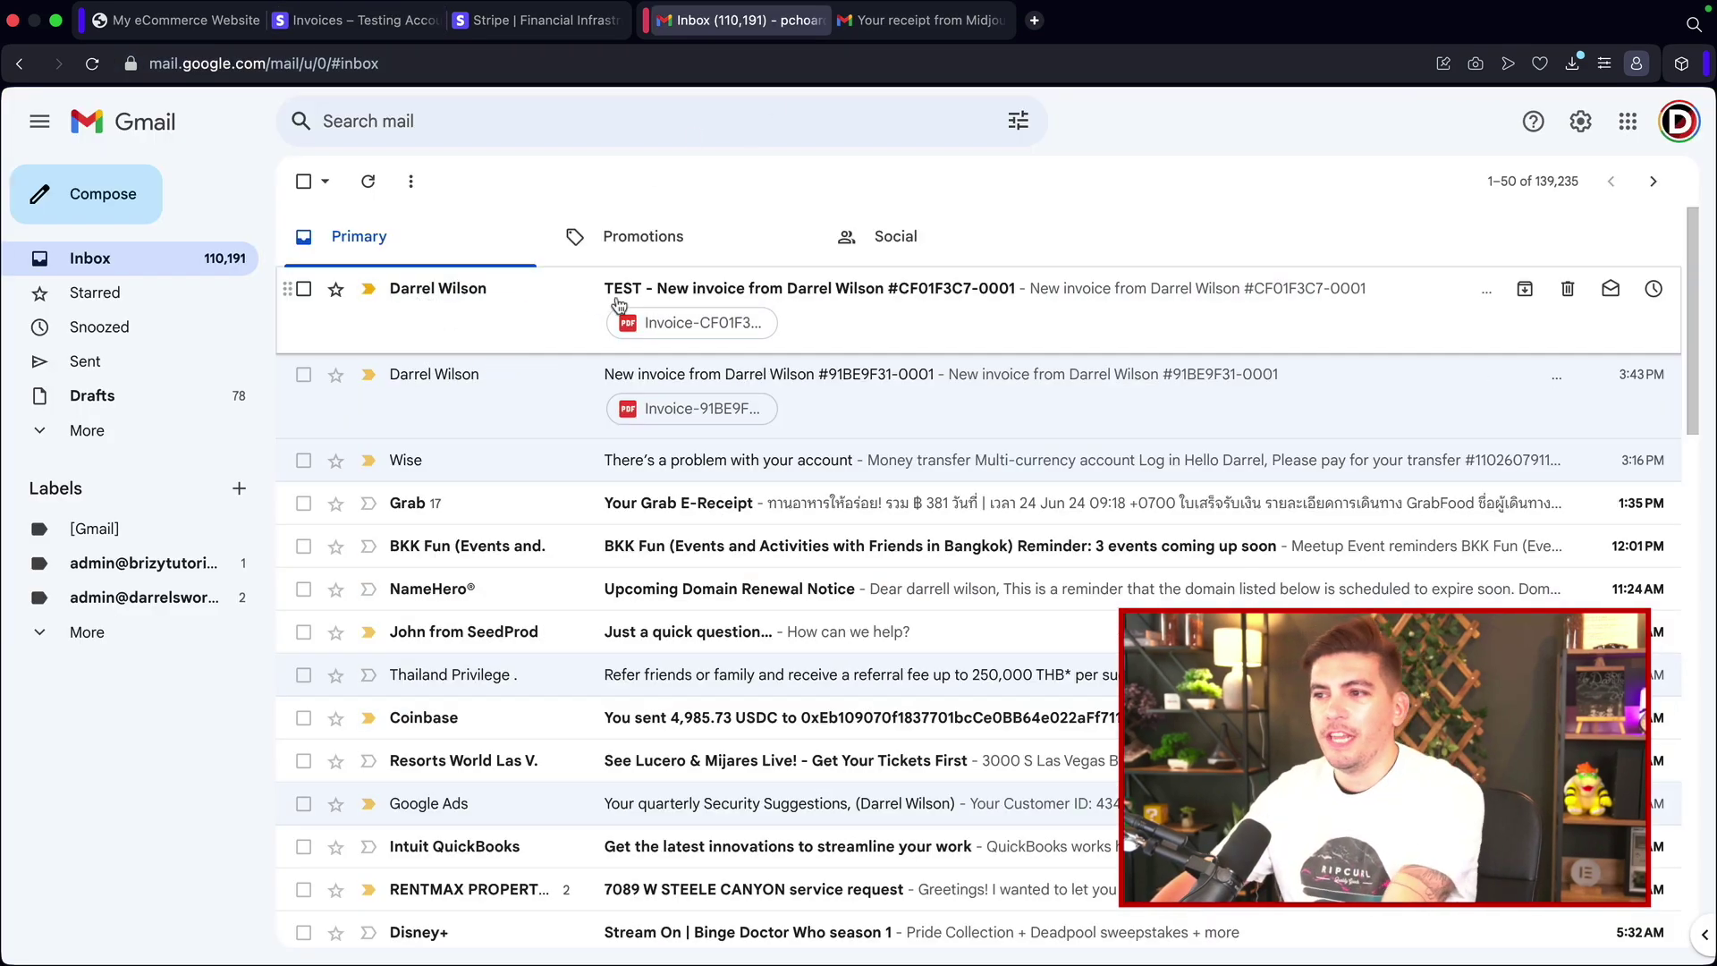
# Step: Open the TEST invoice e-mail and follow its pay link to the $50.00 payment page
pyautogui.click(901, 304)
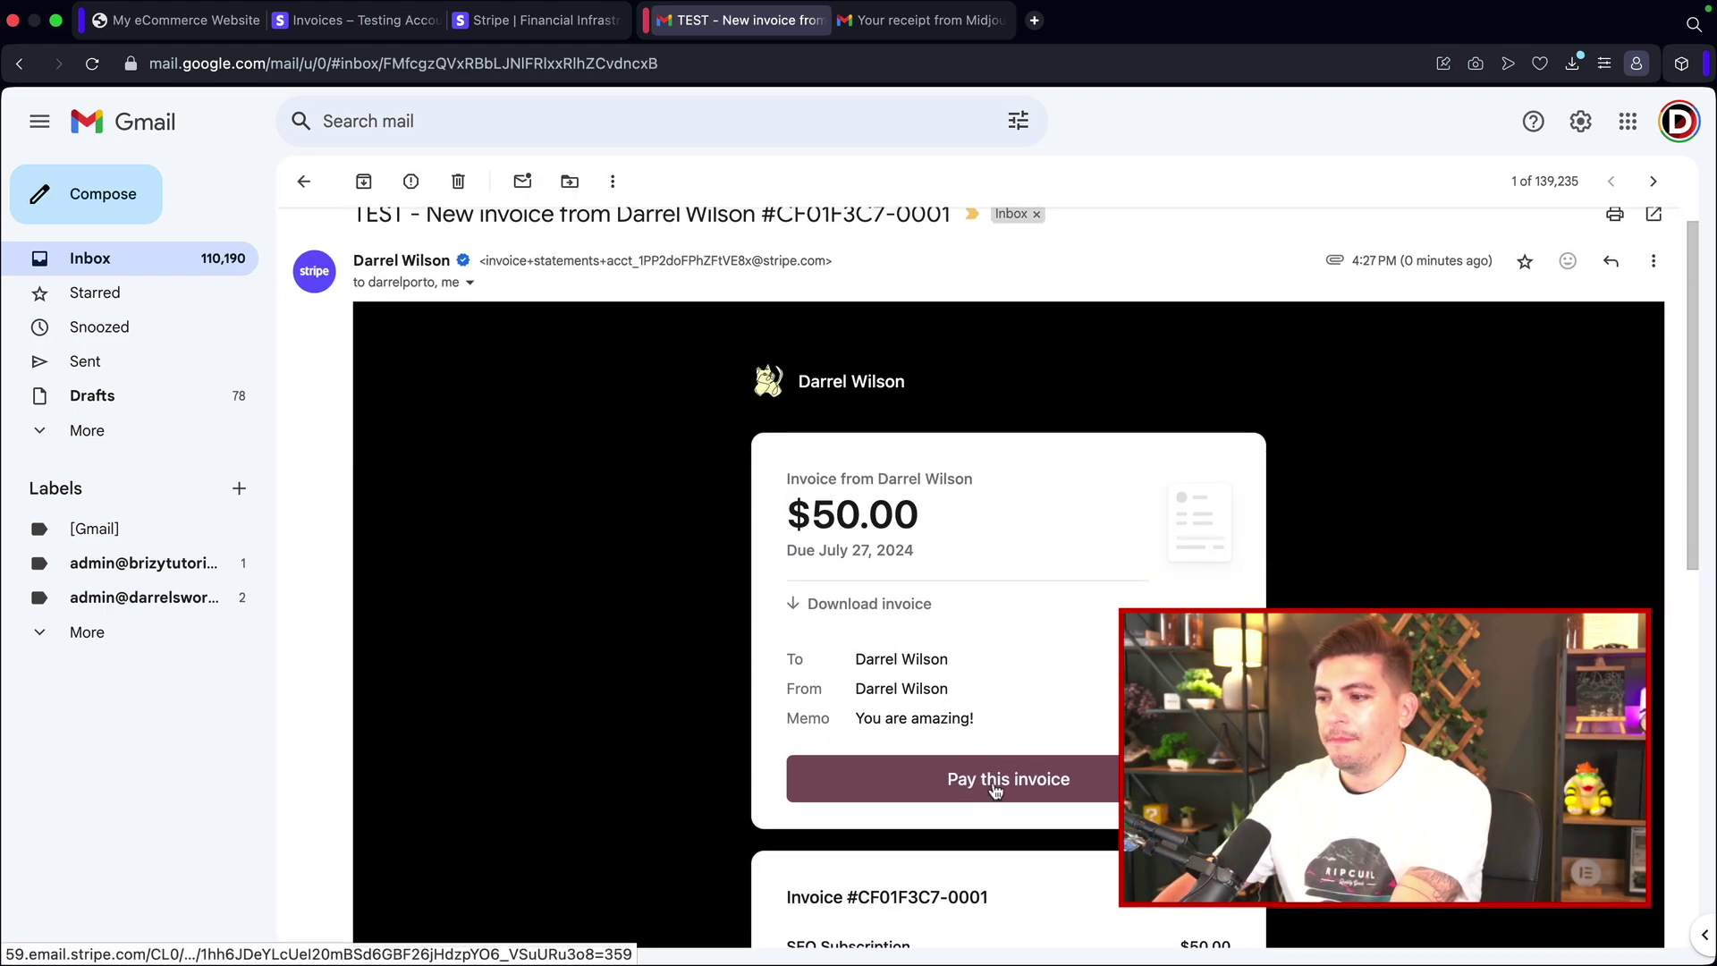
pyautogui.click(1002, 784)
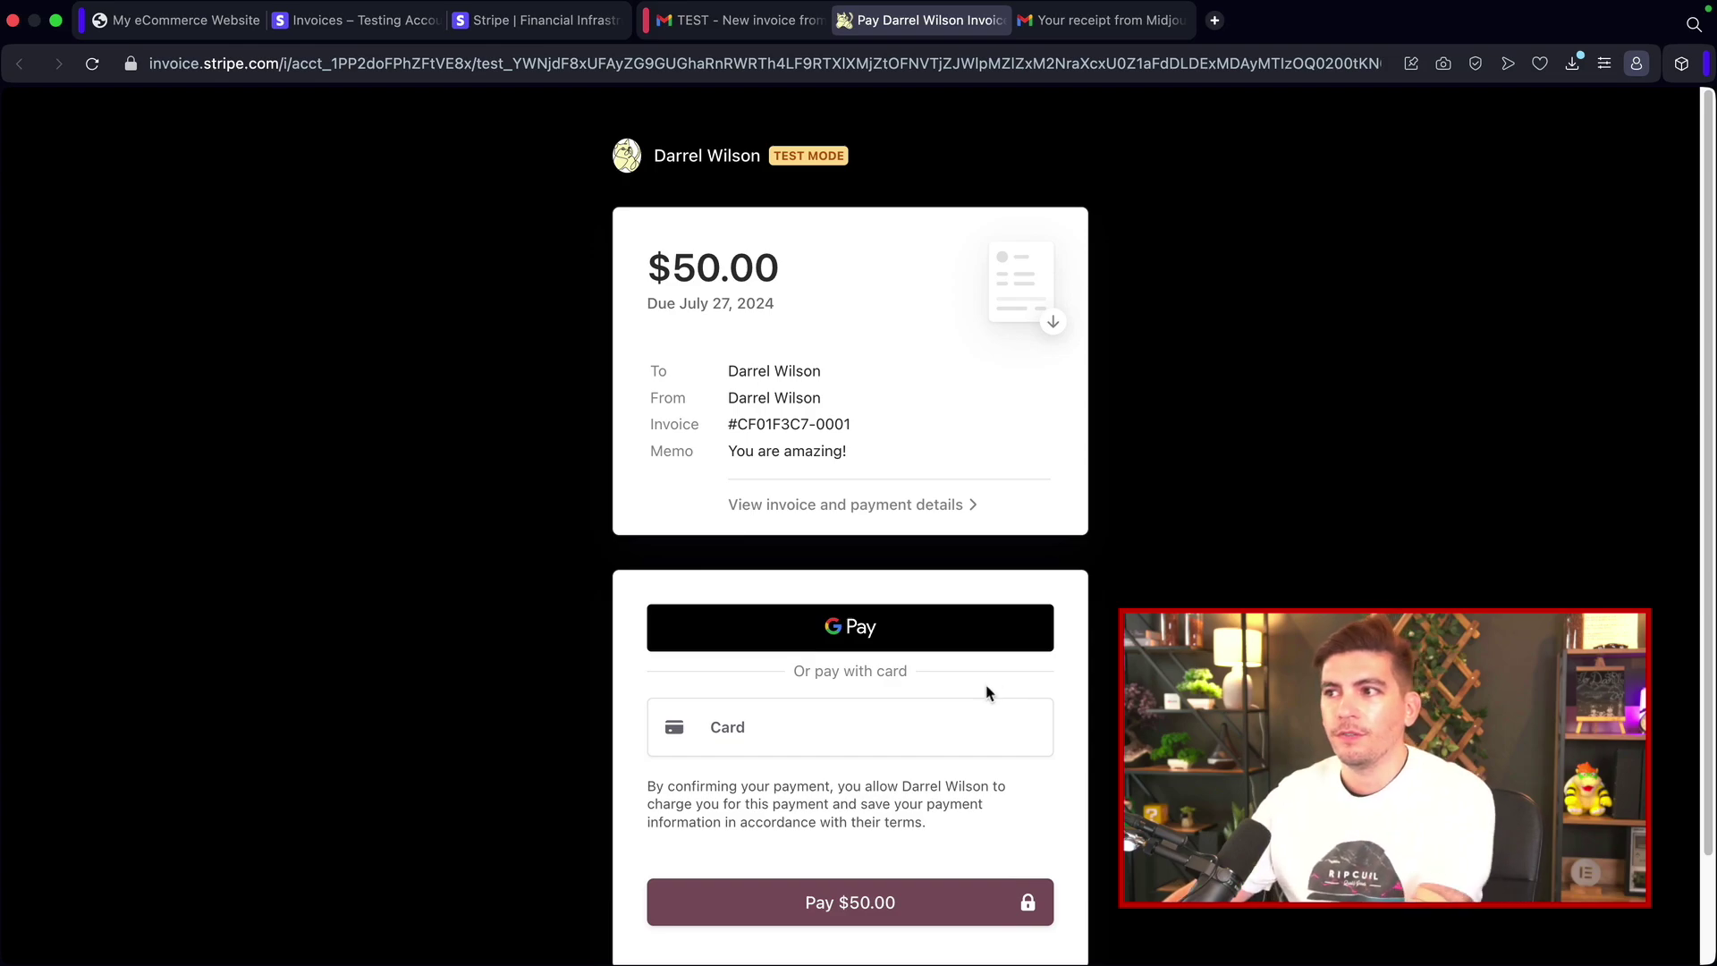
# Step: Expand the card payment fields on the $50.00 invoice page, then return to Stripe's Invoices list
pyautogui.scroll(-2, 894, 671)
pyautogui.click(850, 633)
pyautogui.scroll(-3, 872, 630)
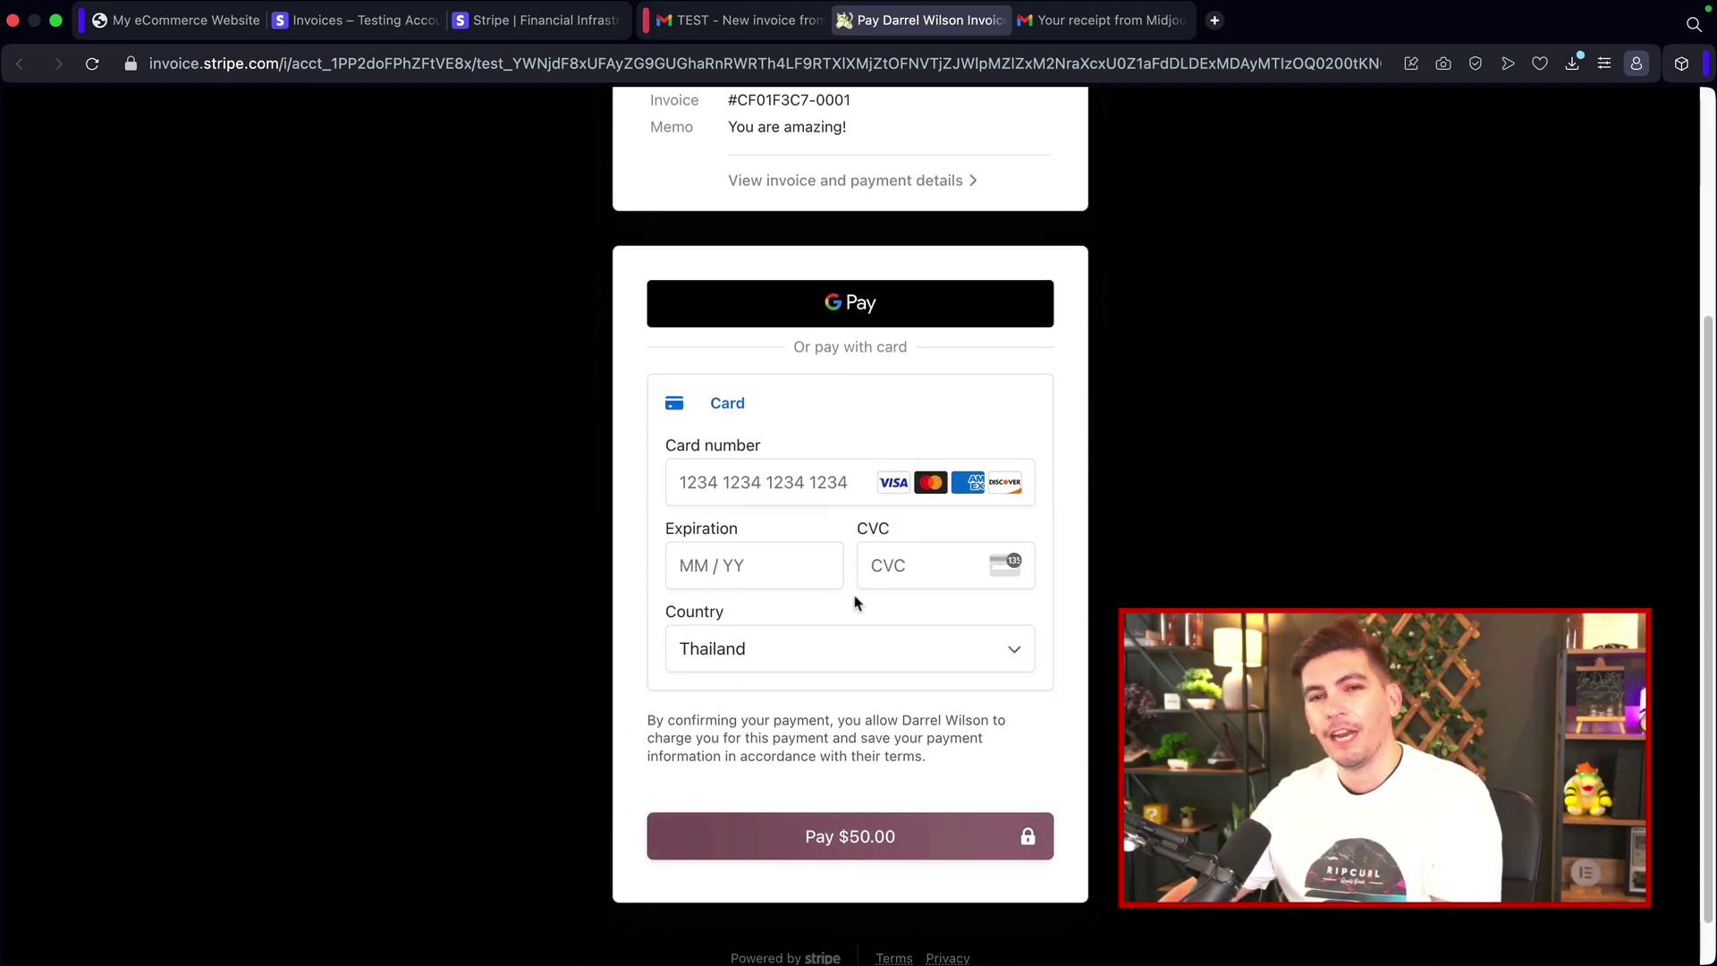
pyautogui.scroll(5, 845, 617)
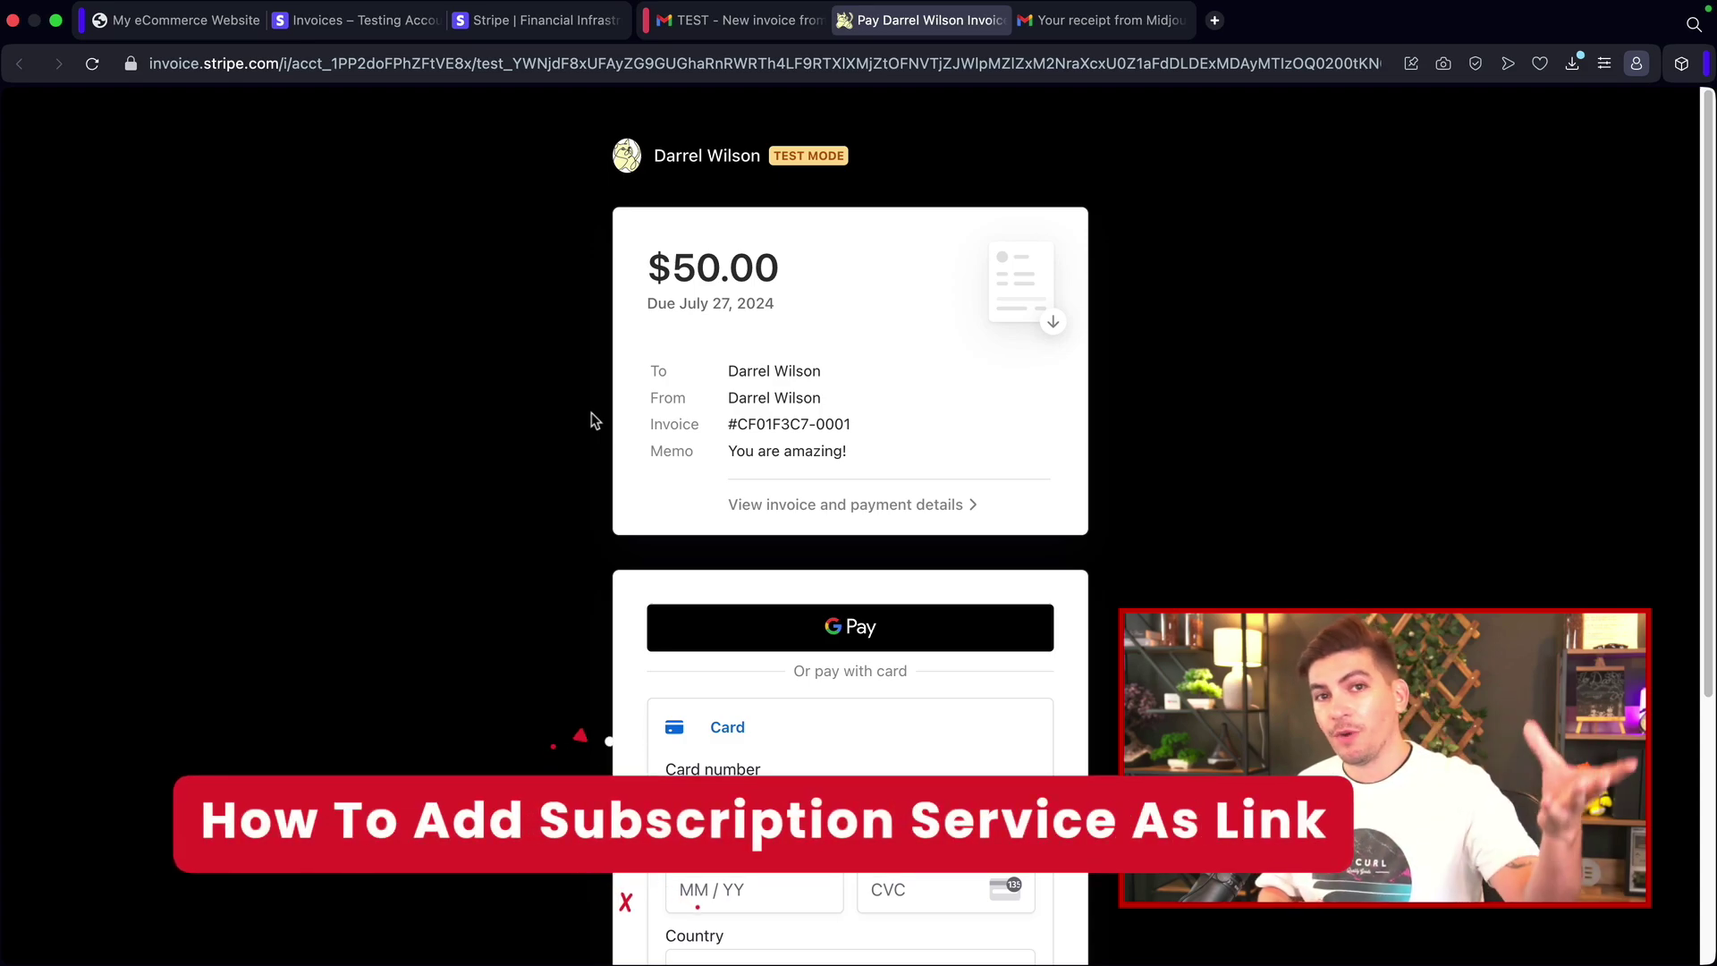
pyautogui.click(376, 32)
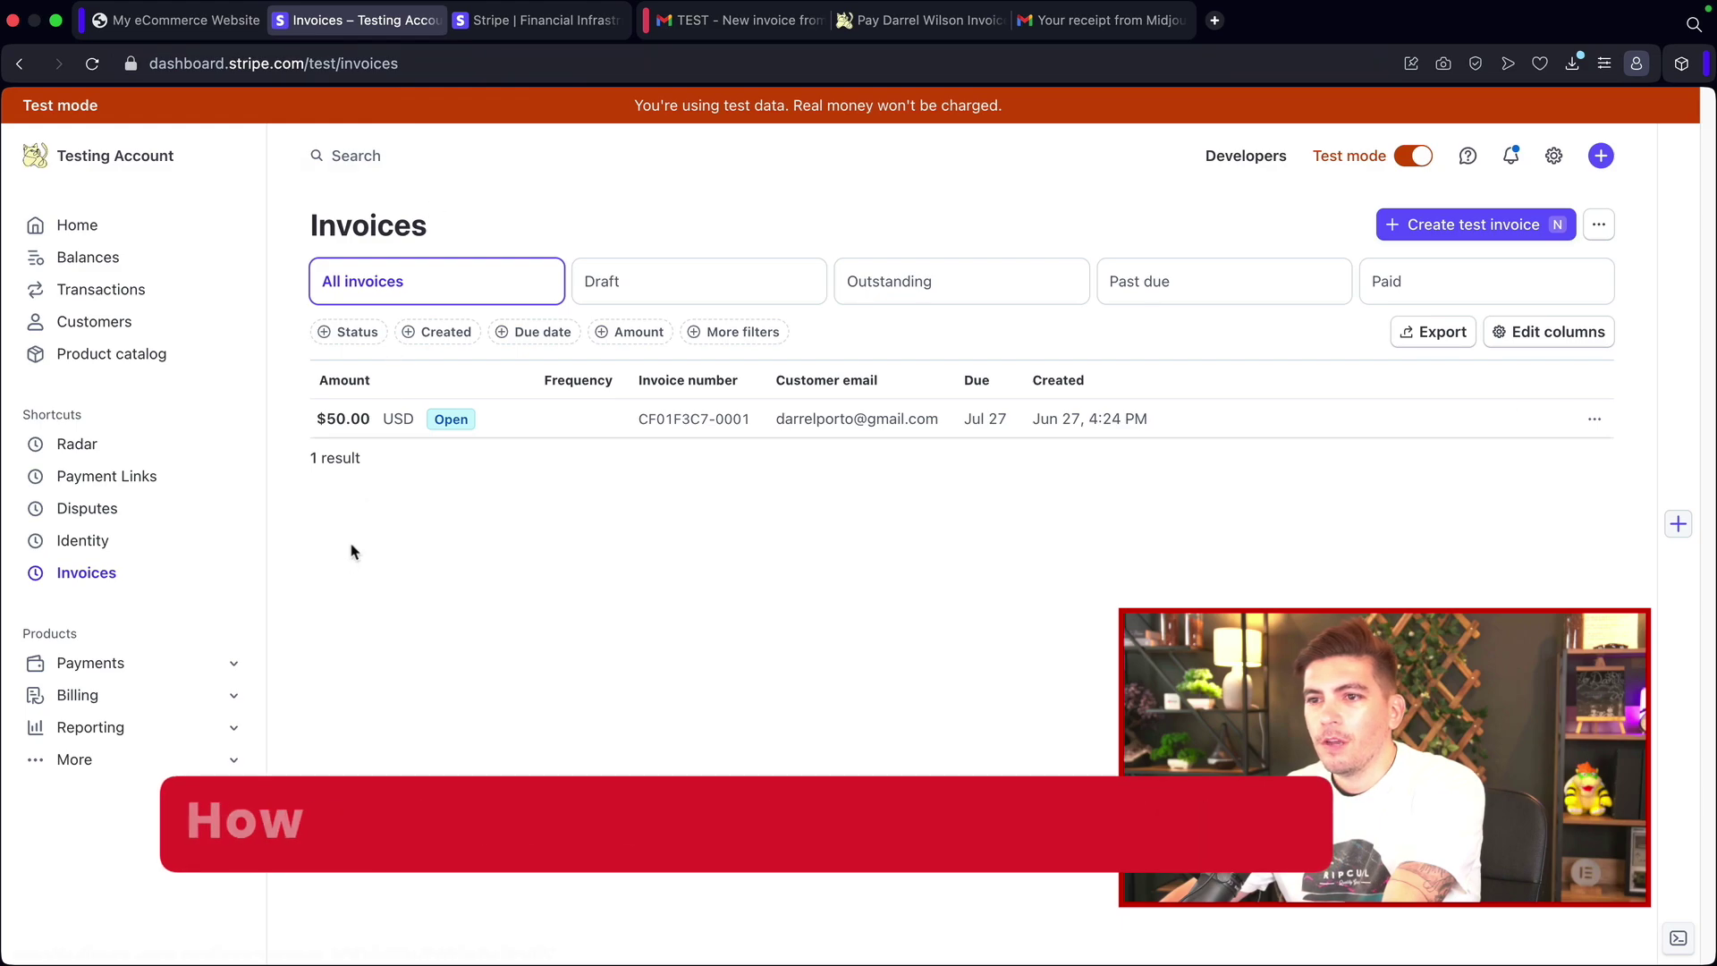
# Step: Turn off test mode in the product catalog and open the subscription service product
pyautogui.click(110, 356)
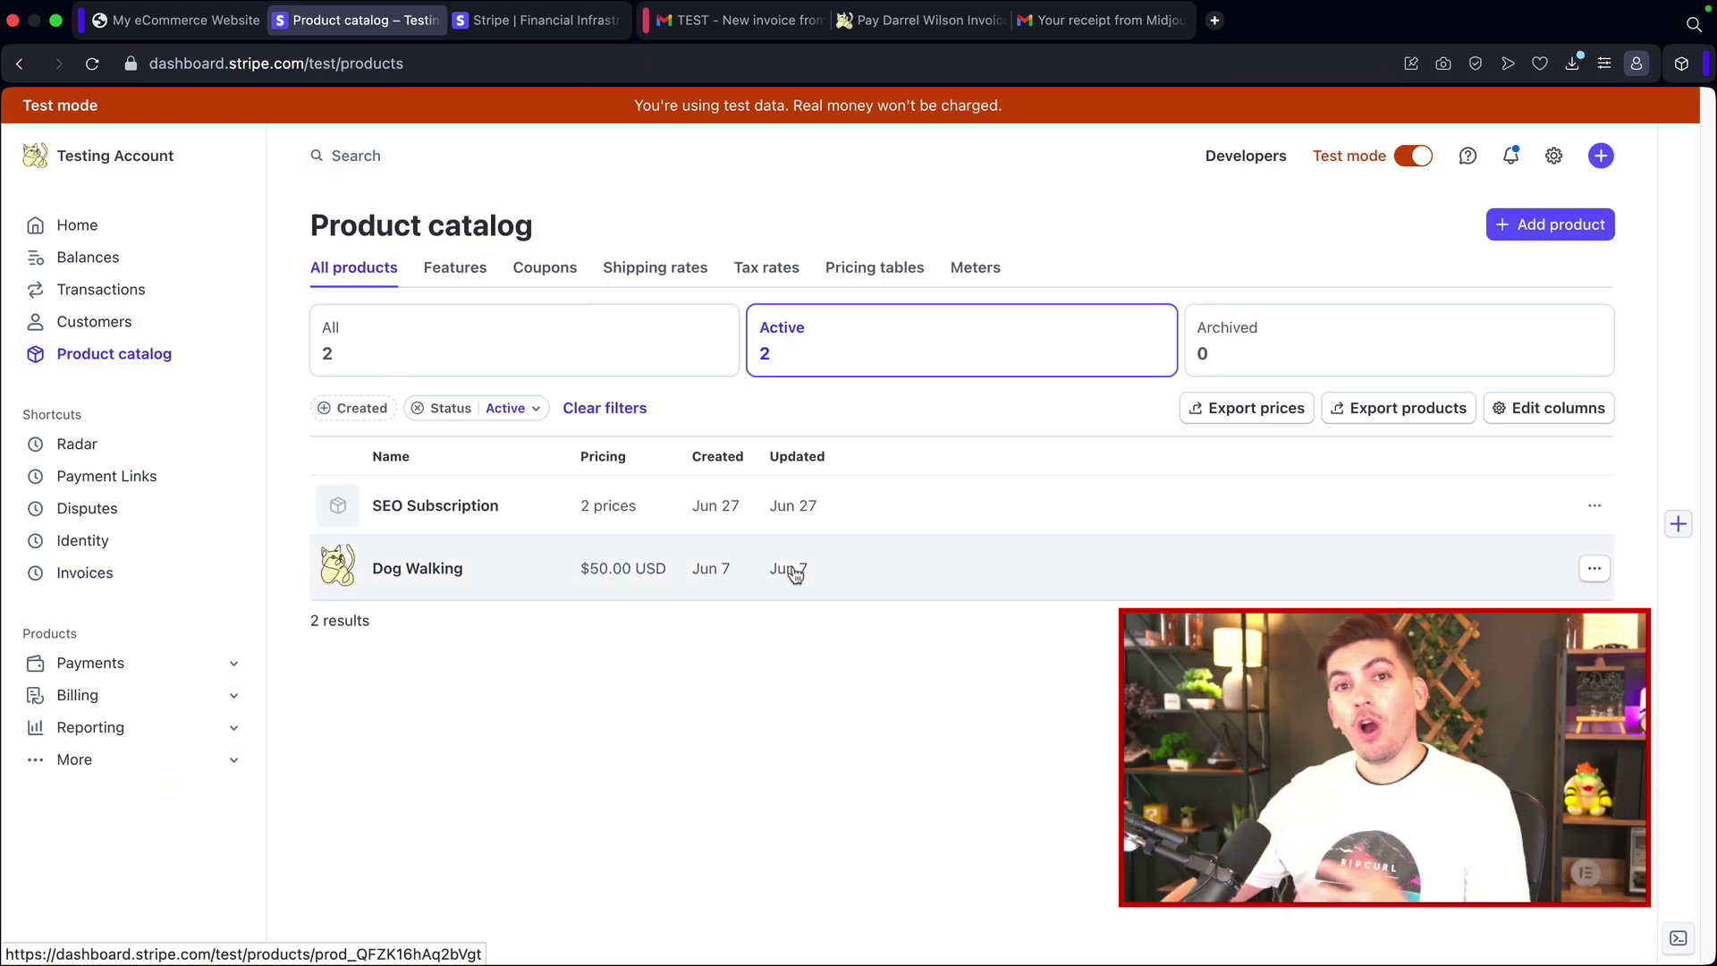
pyautogui.click(1413, 157)
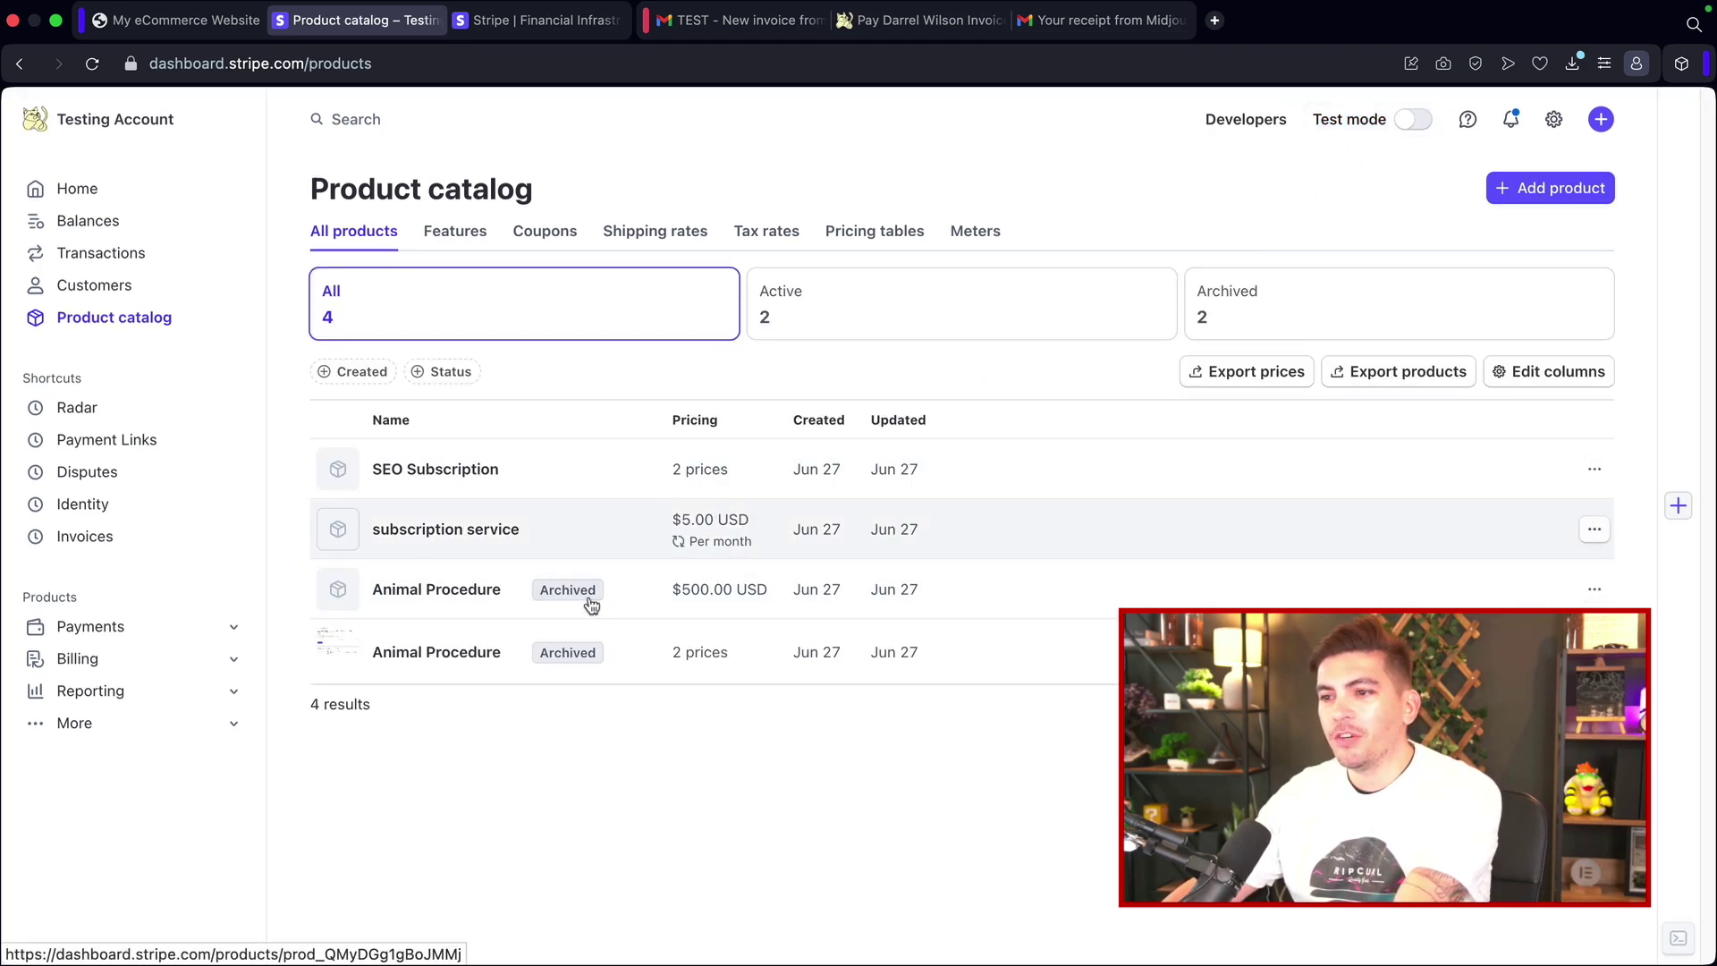
pyautogui.click(1546, 199)
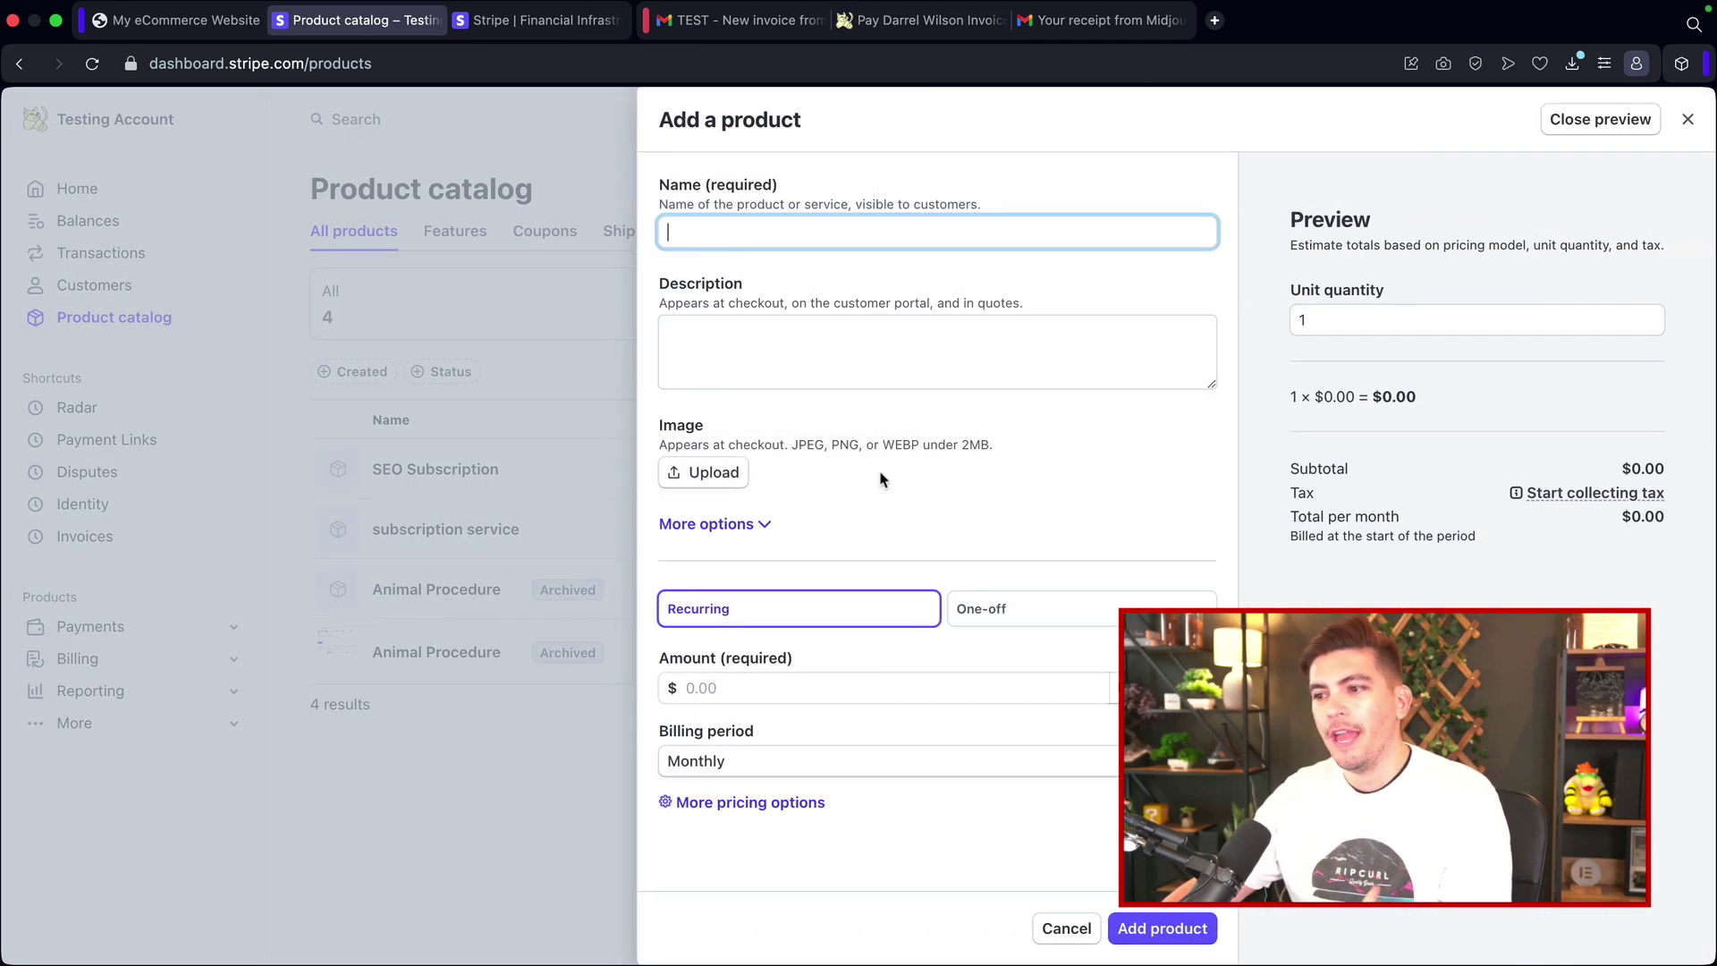
pyautogui.click(1682, 125)
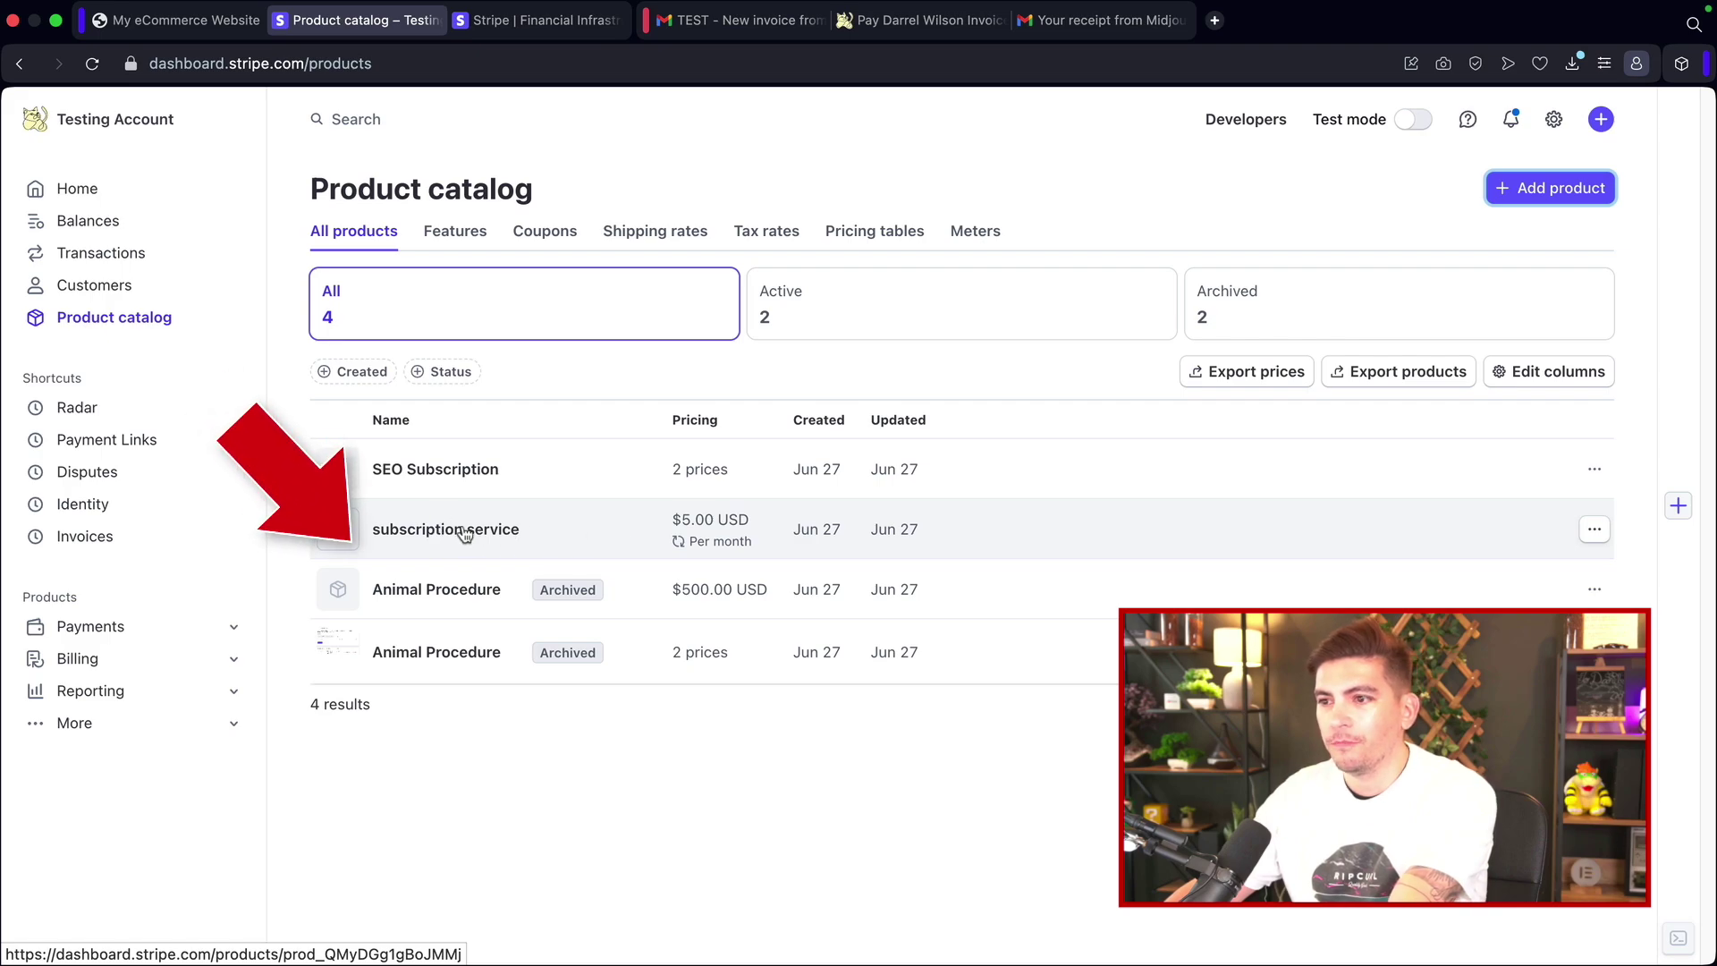
pyautogui.click(464, 532)
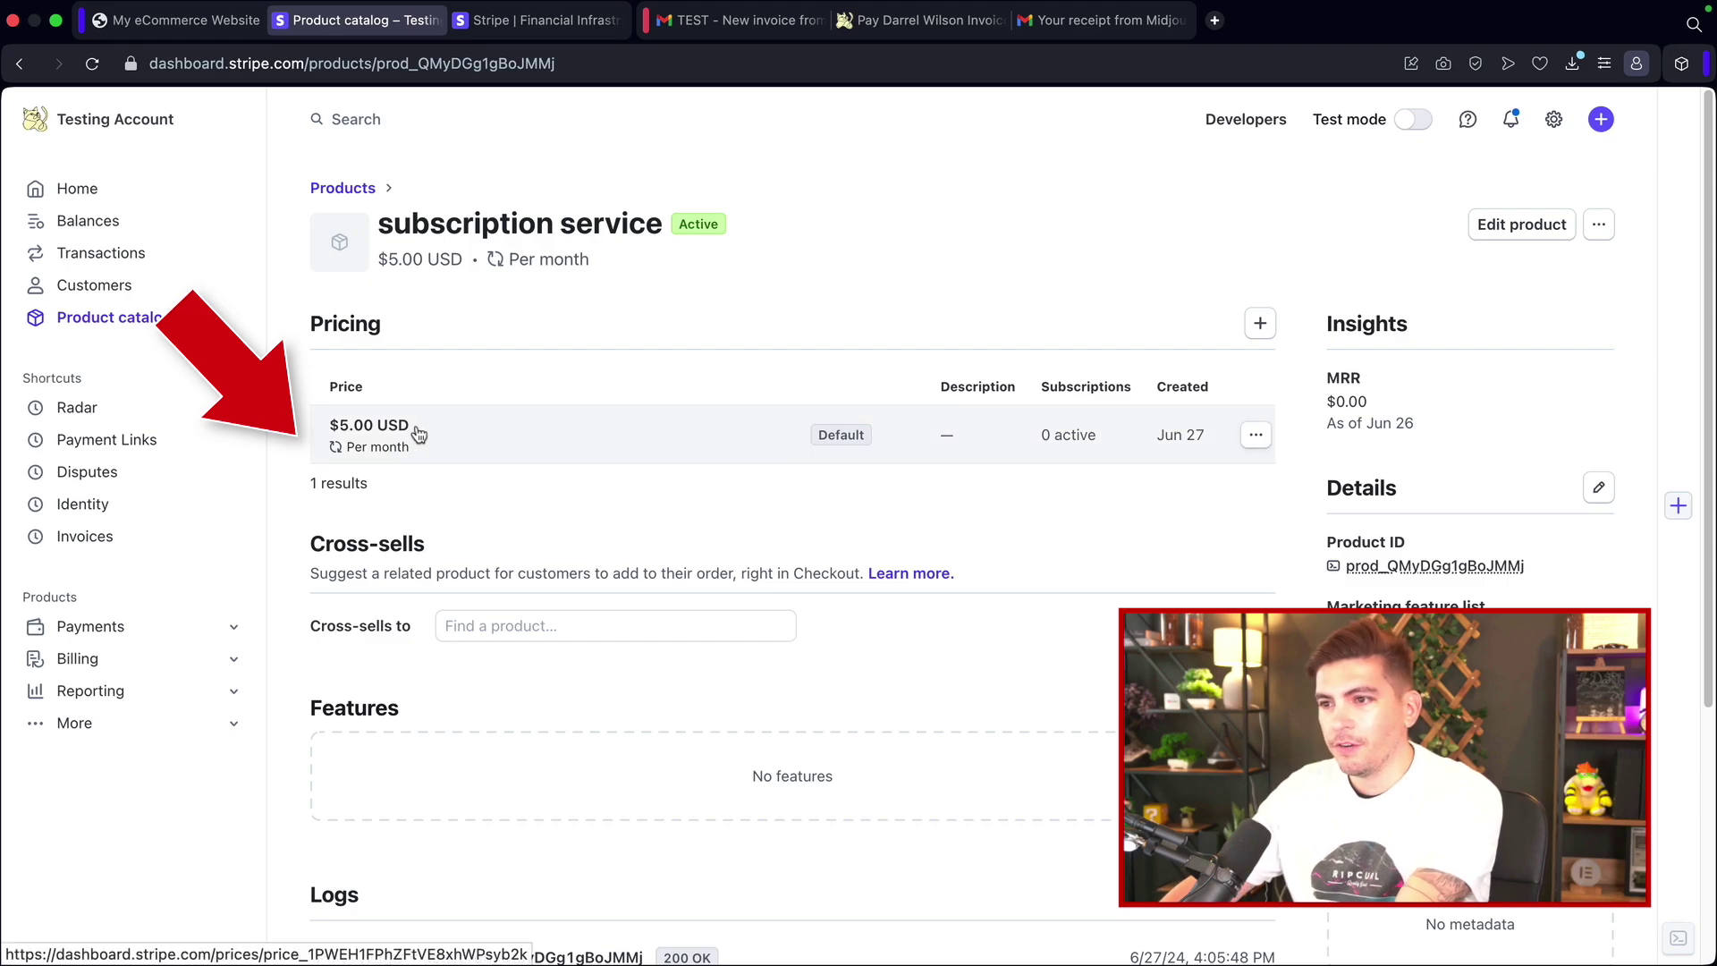
# Step: Copy the $5.00 per month price's payment link and switch to the WordPress site
pyautogui.click(586, 438)
pyautogui.press('super+bracketleft')
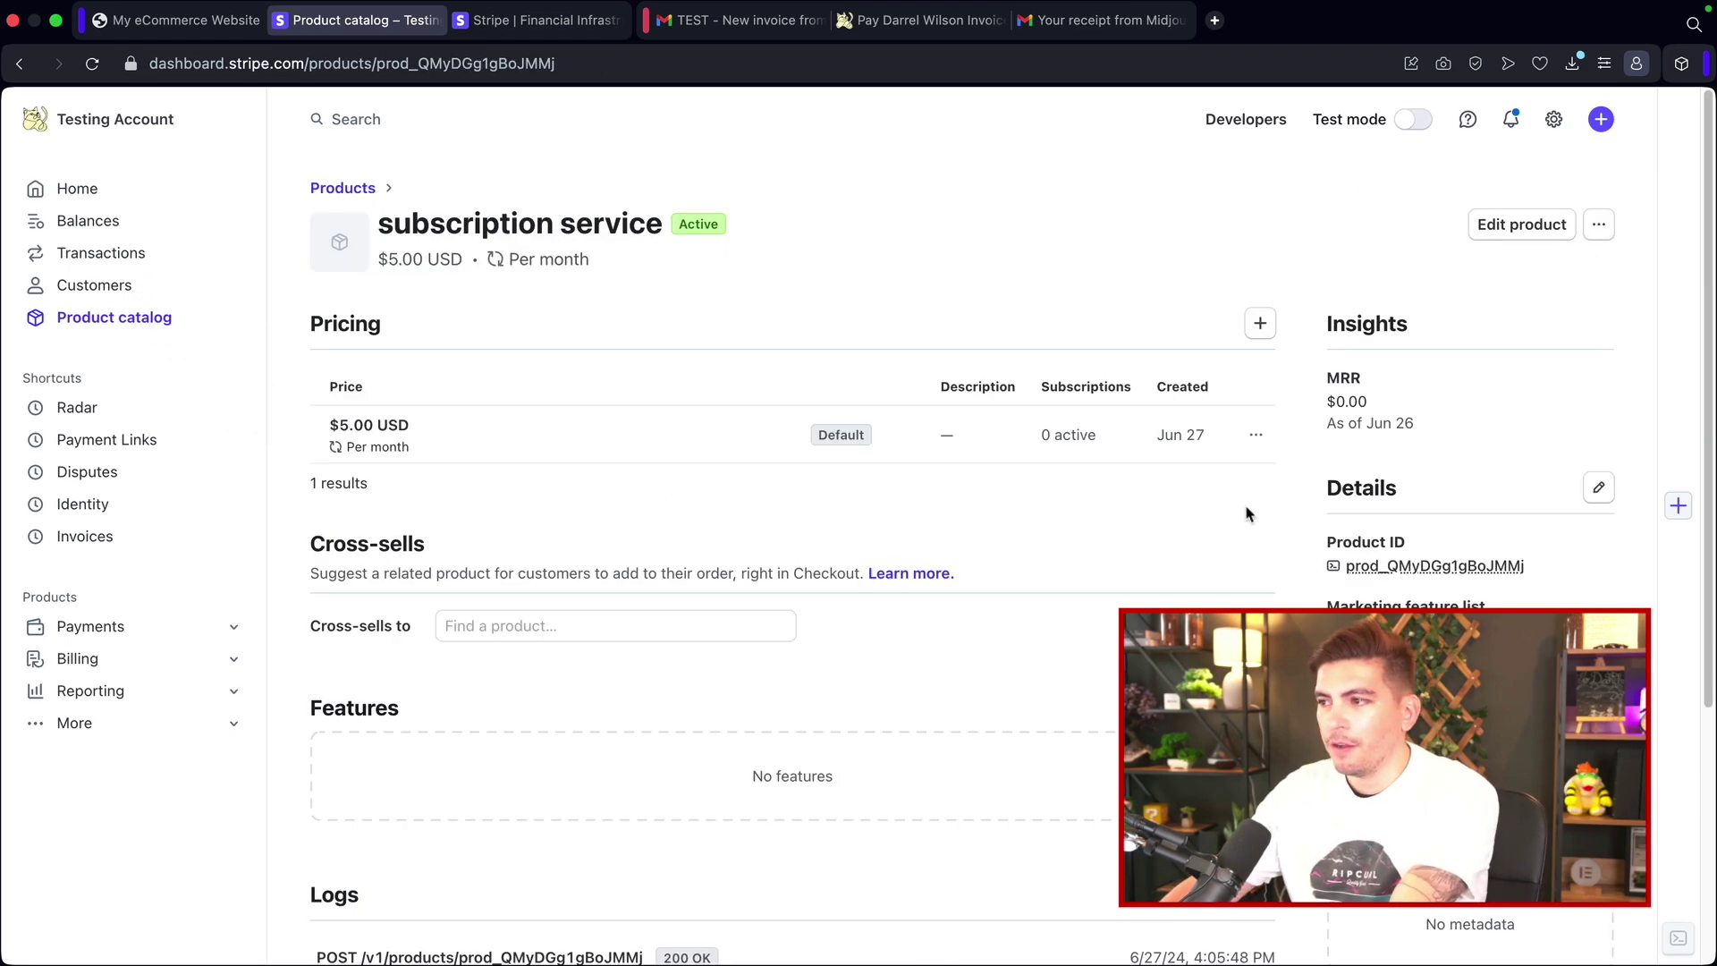
pyautogui.click(1257, 437)
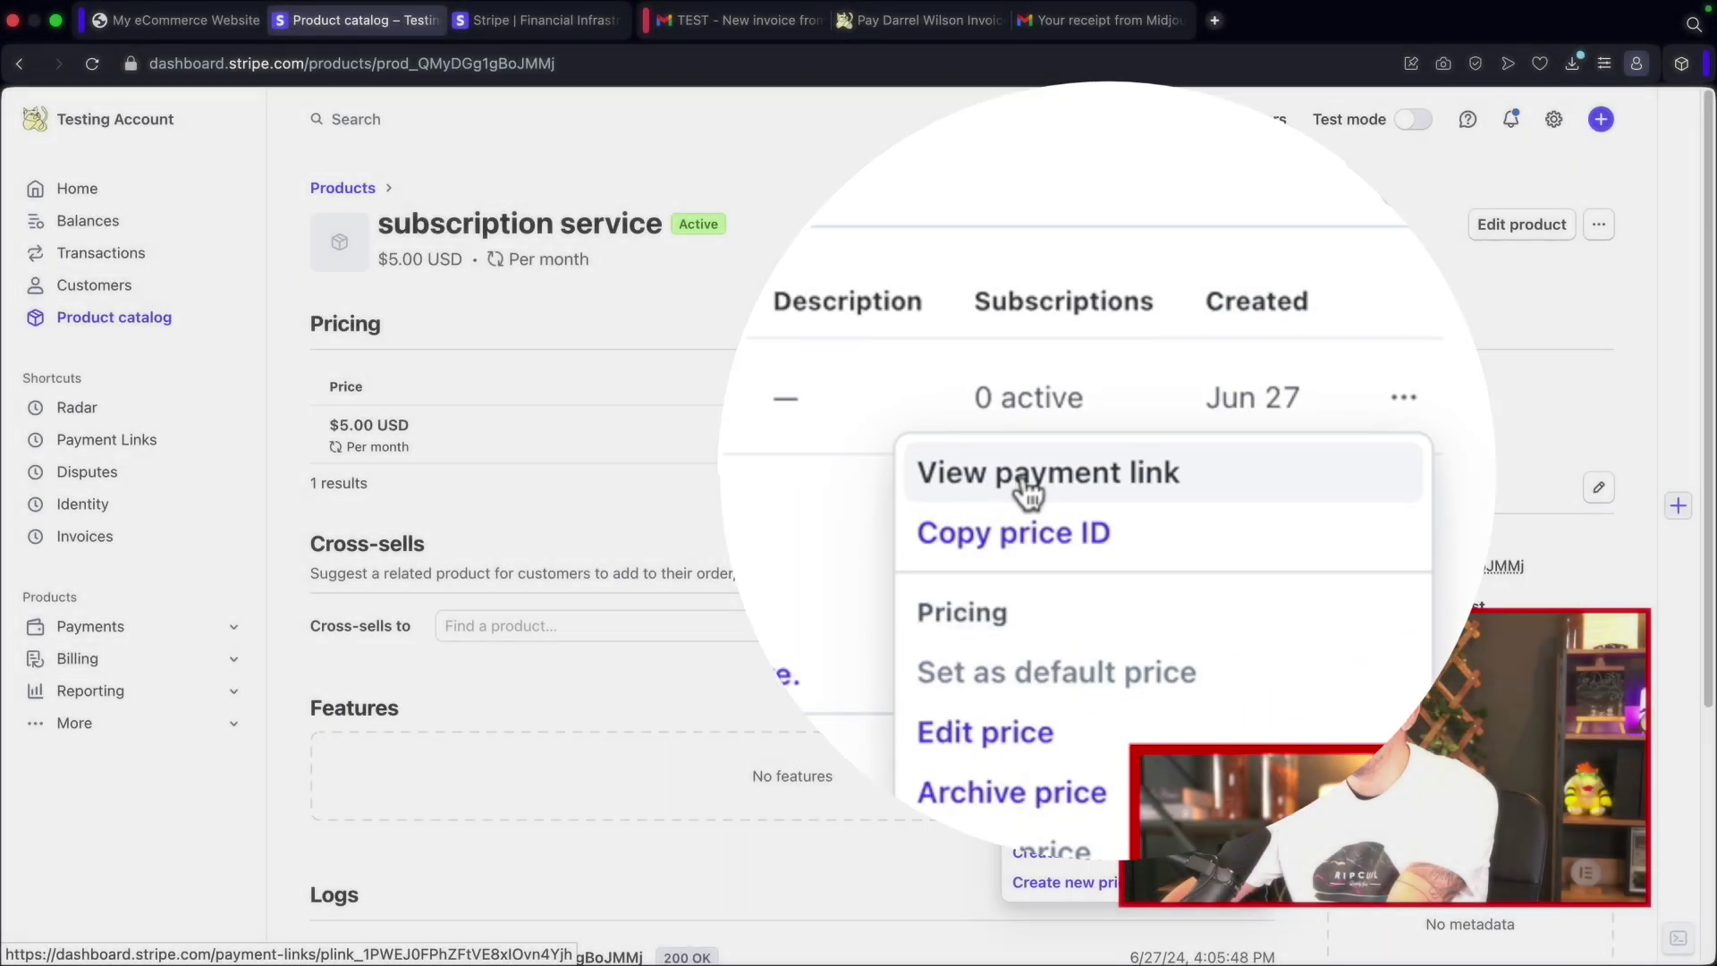
pyautogui.click(1073, 477)
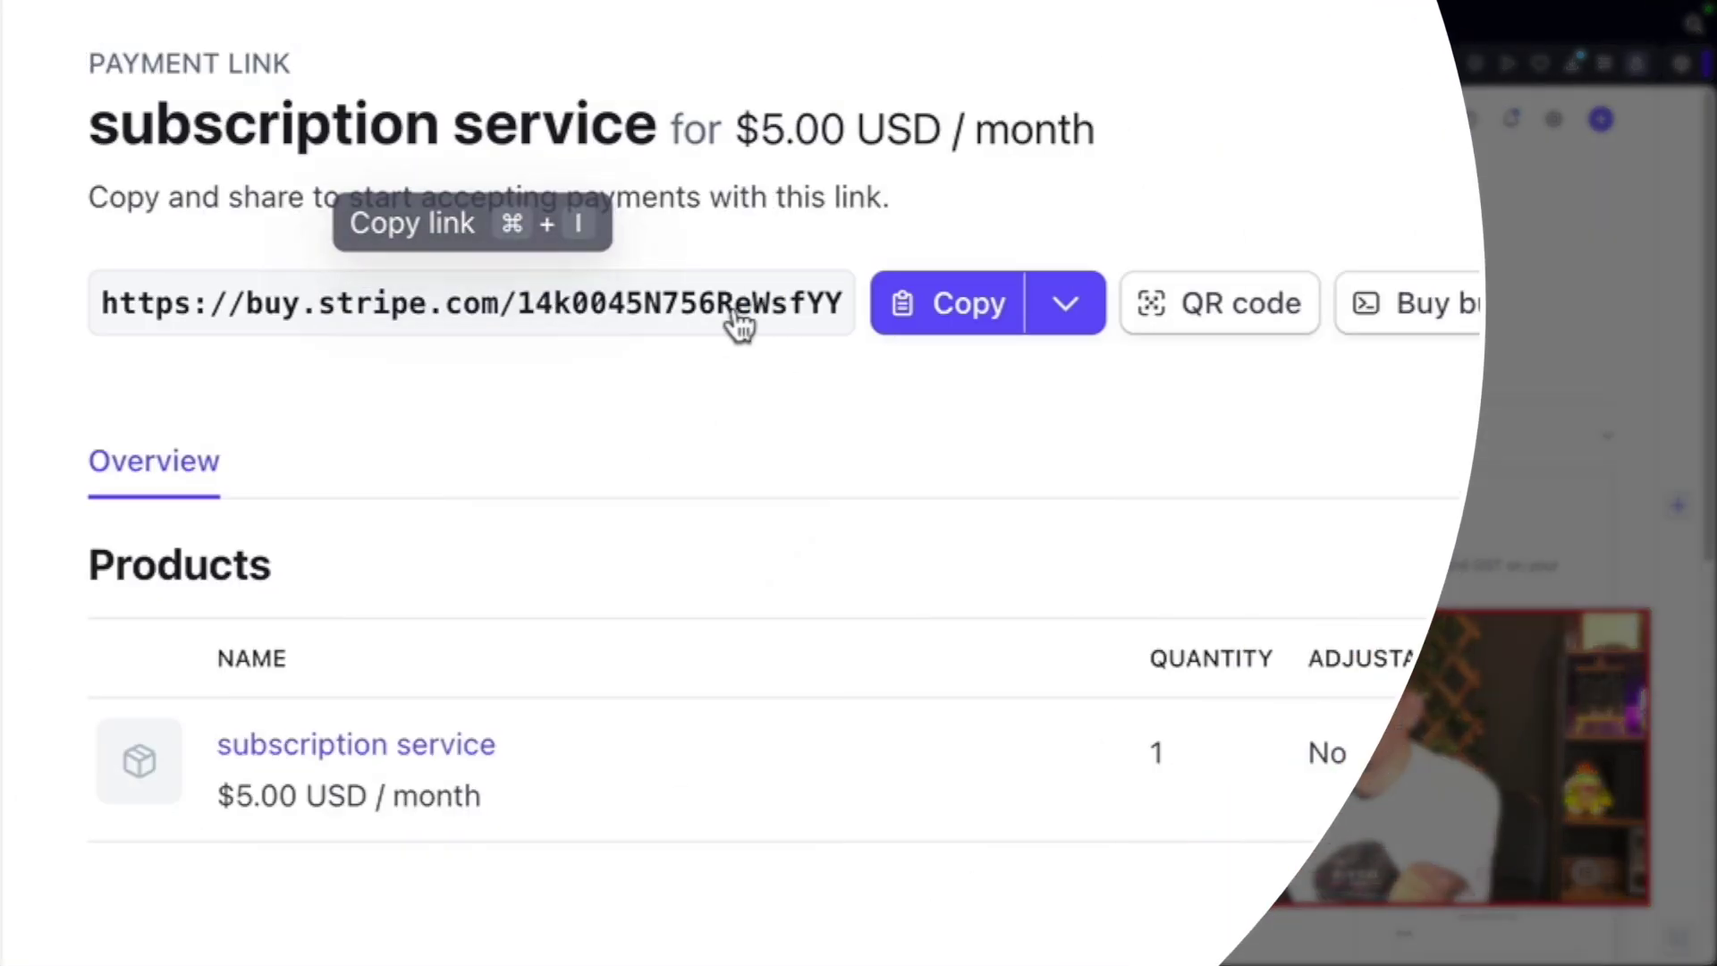
pyautogui.click(934, 324)
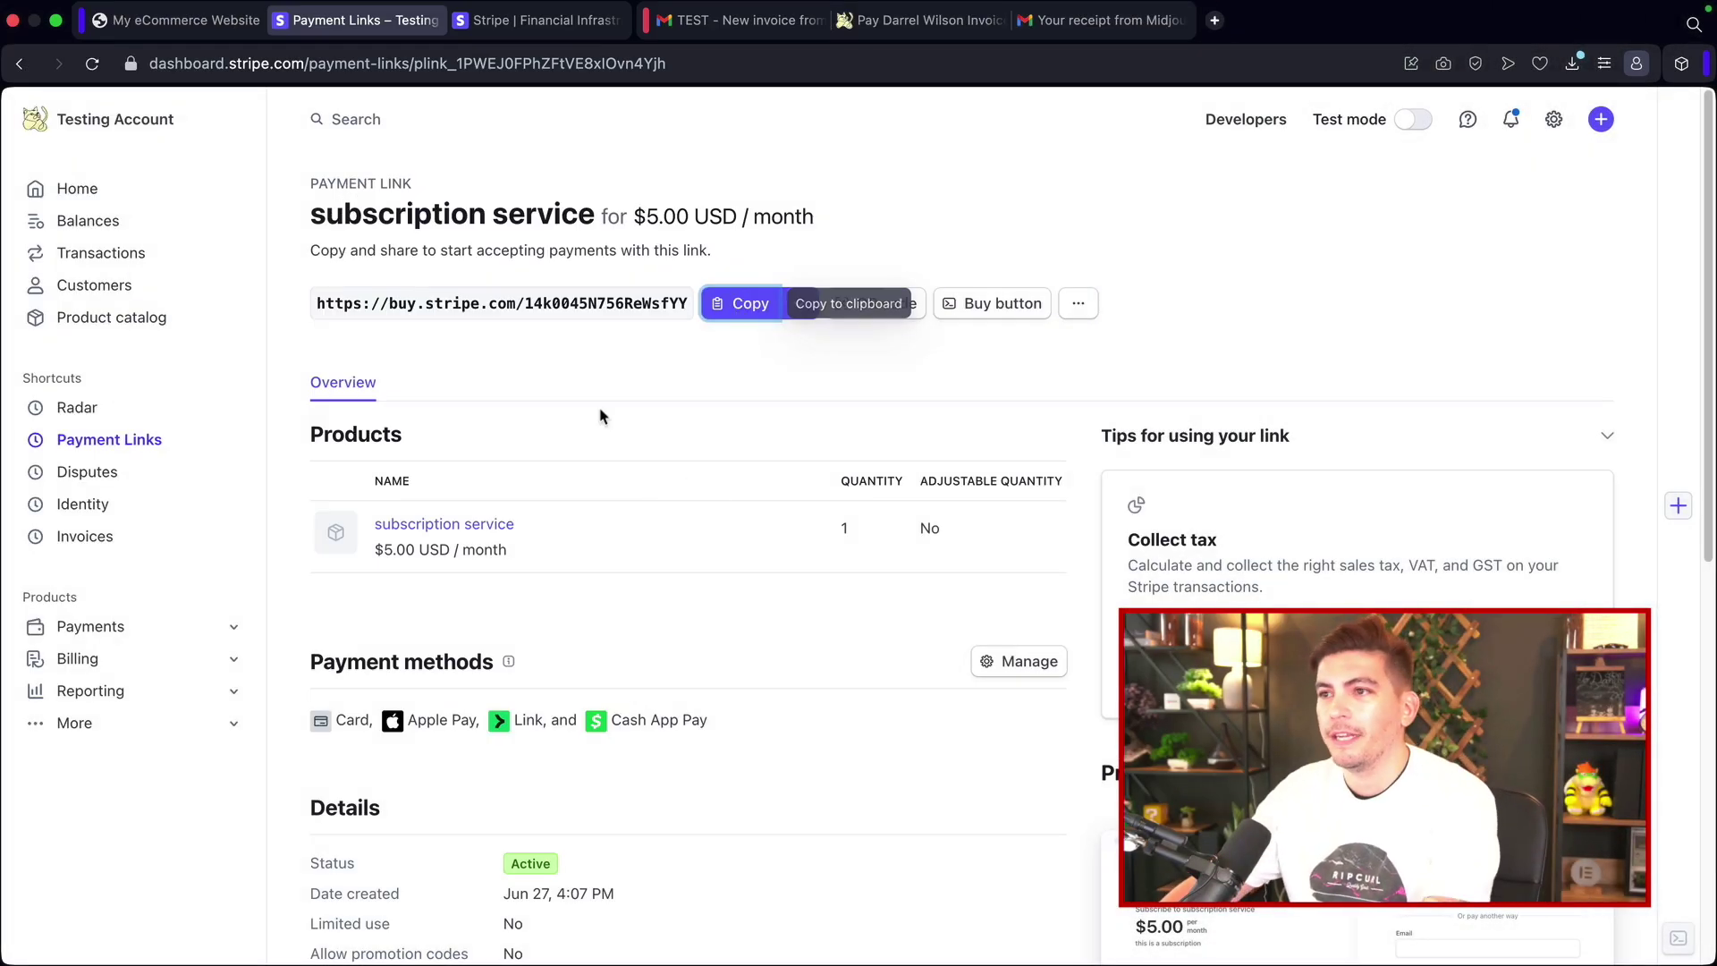
pyautogui.click(194, 27)
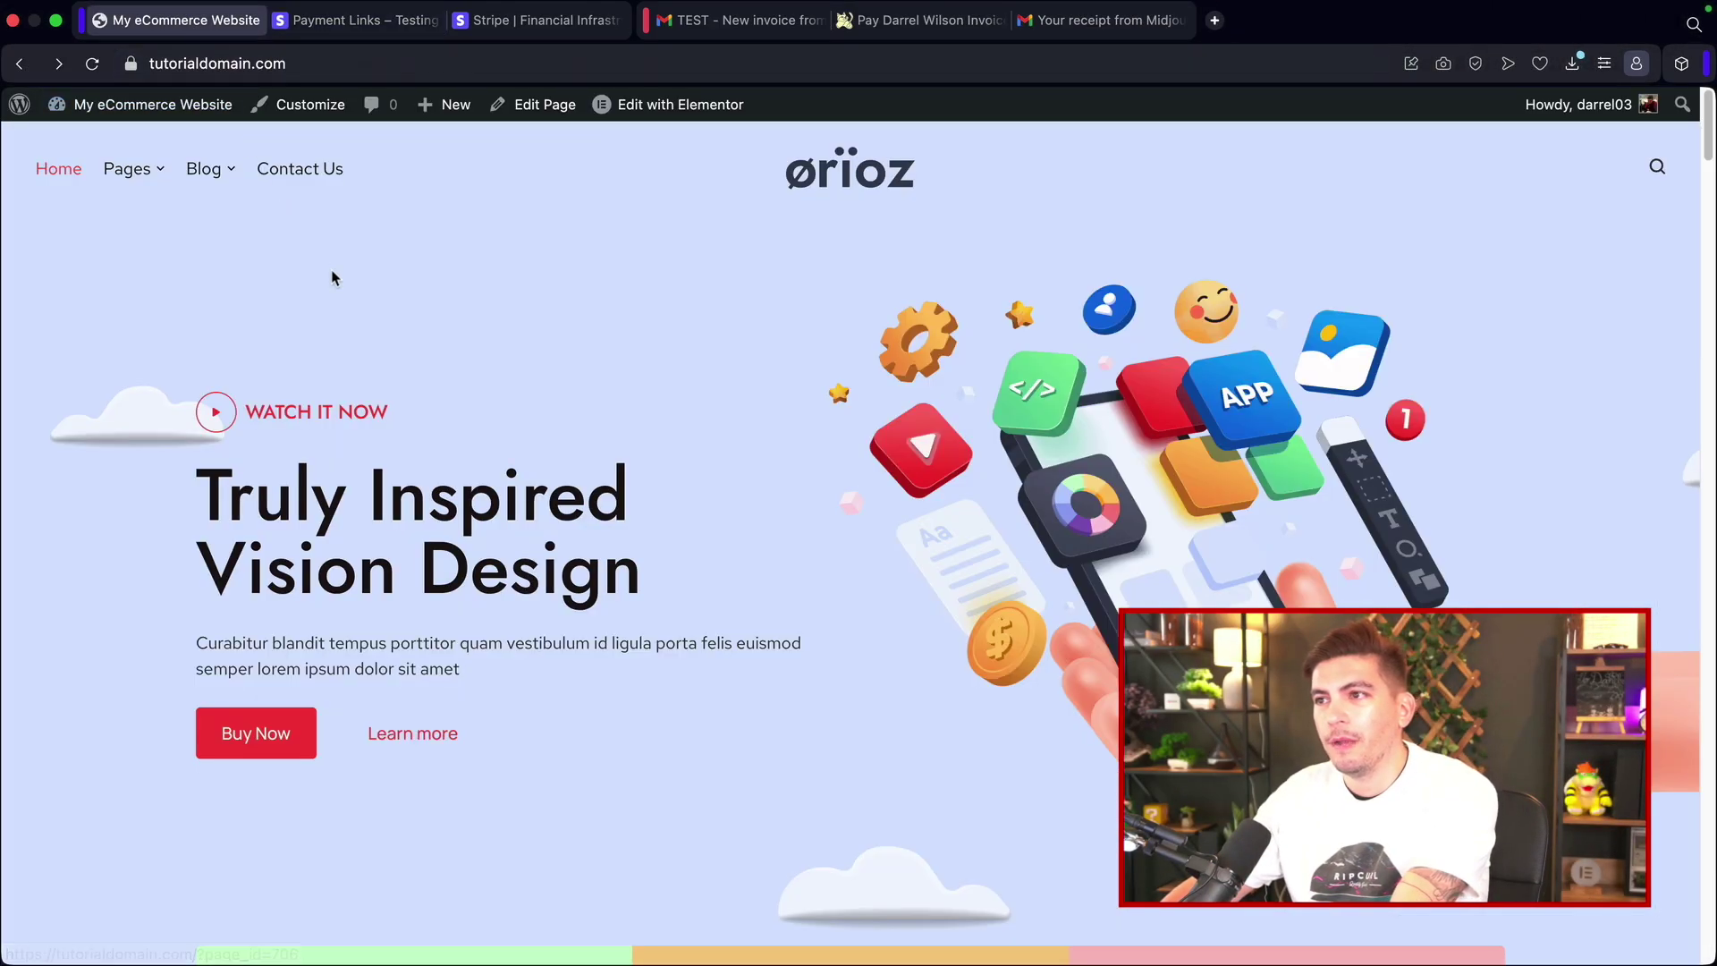
# Step: Paste the Stripe payment link into the Marketing Learn More button's link and update the page
pyautogui.click(679, 104)
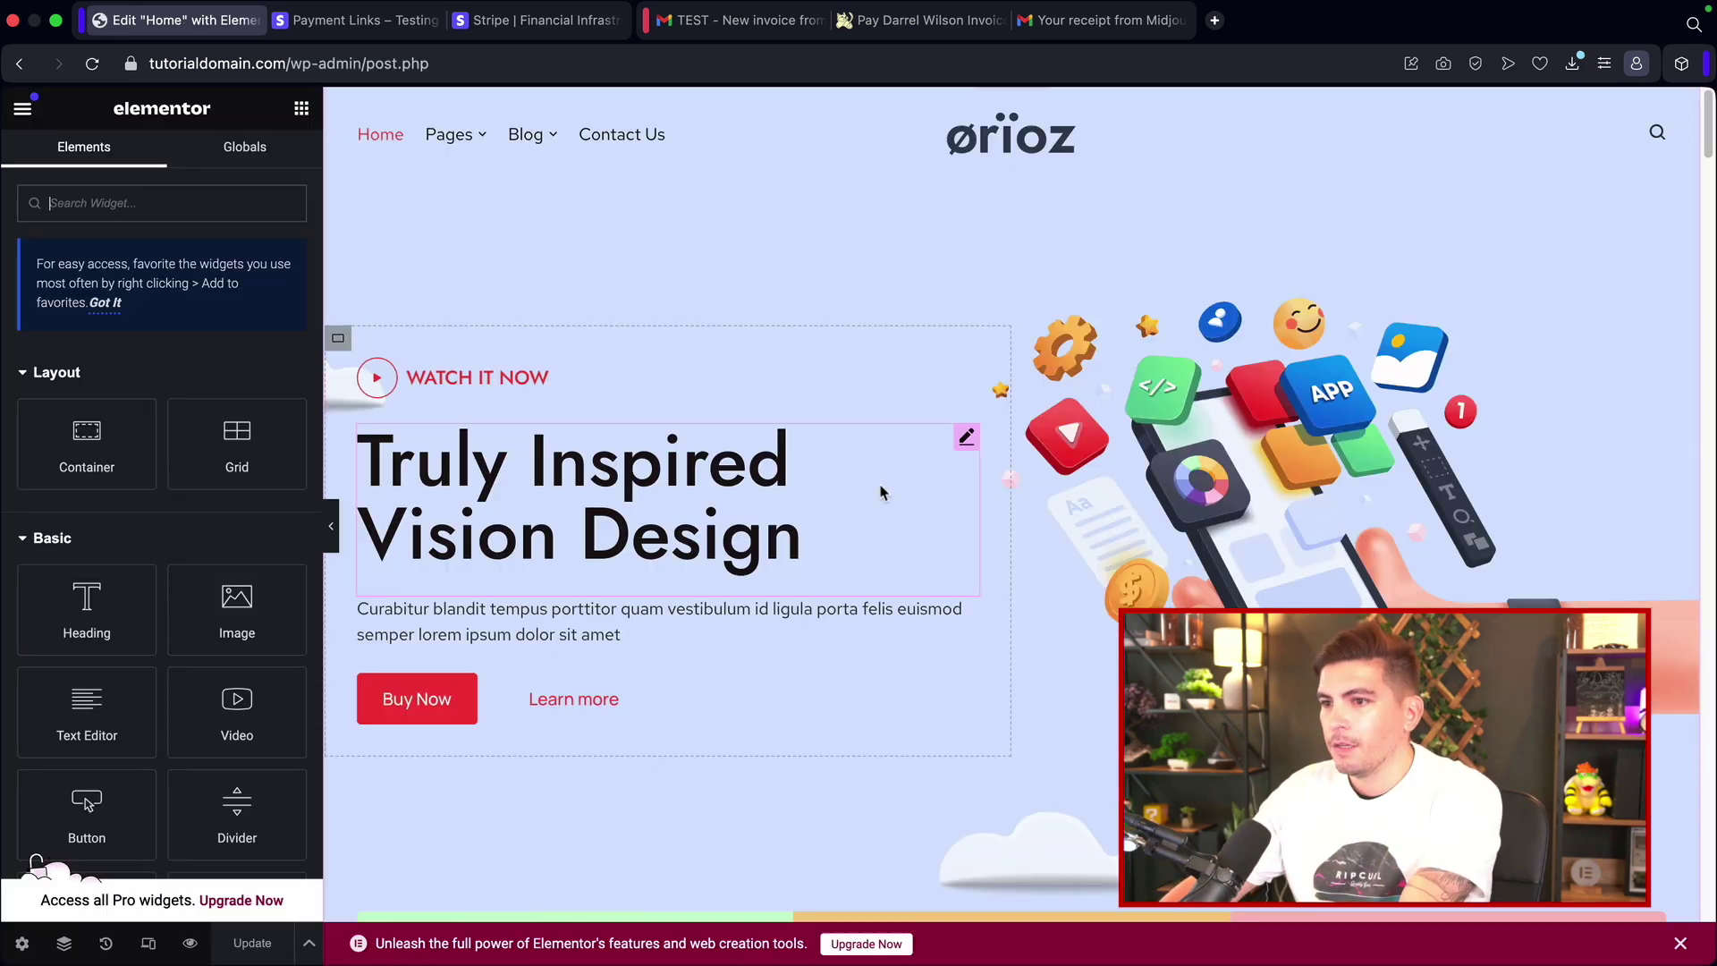
pyautogui.scroll(-10, 944, 615)
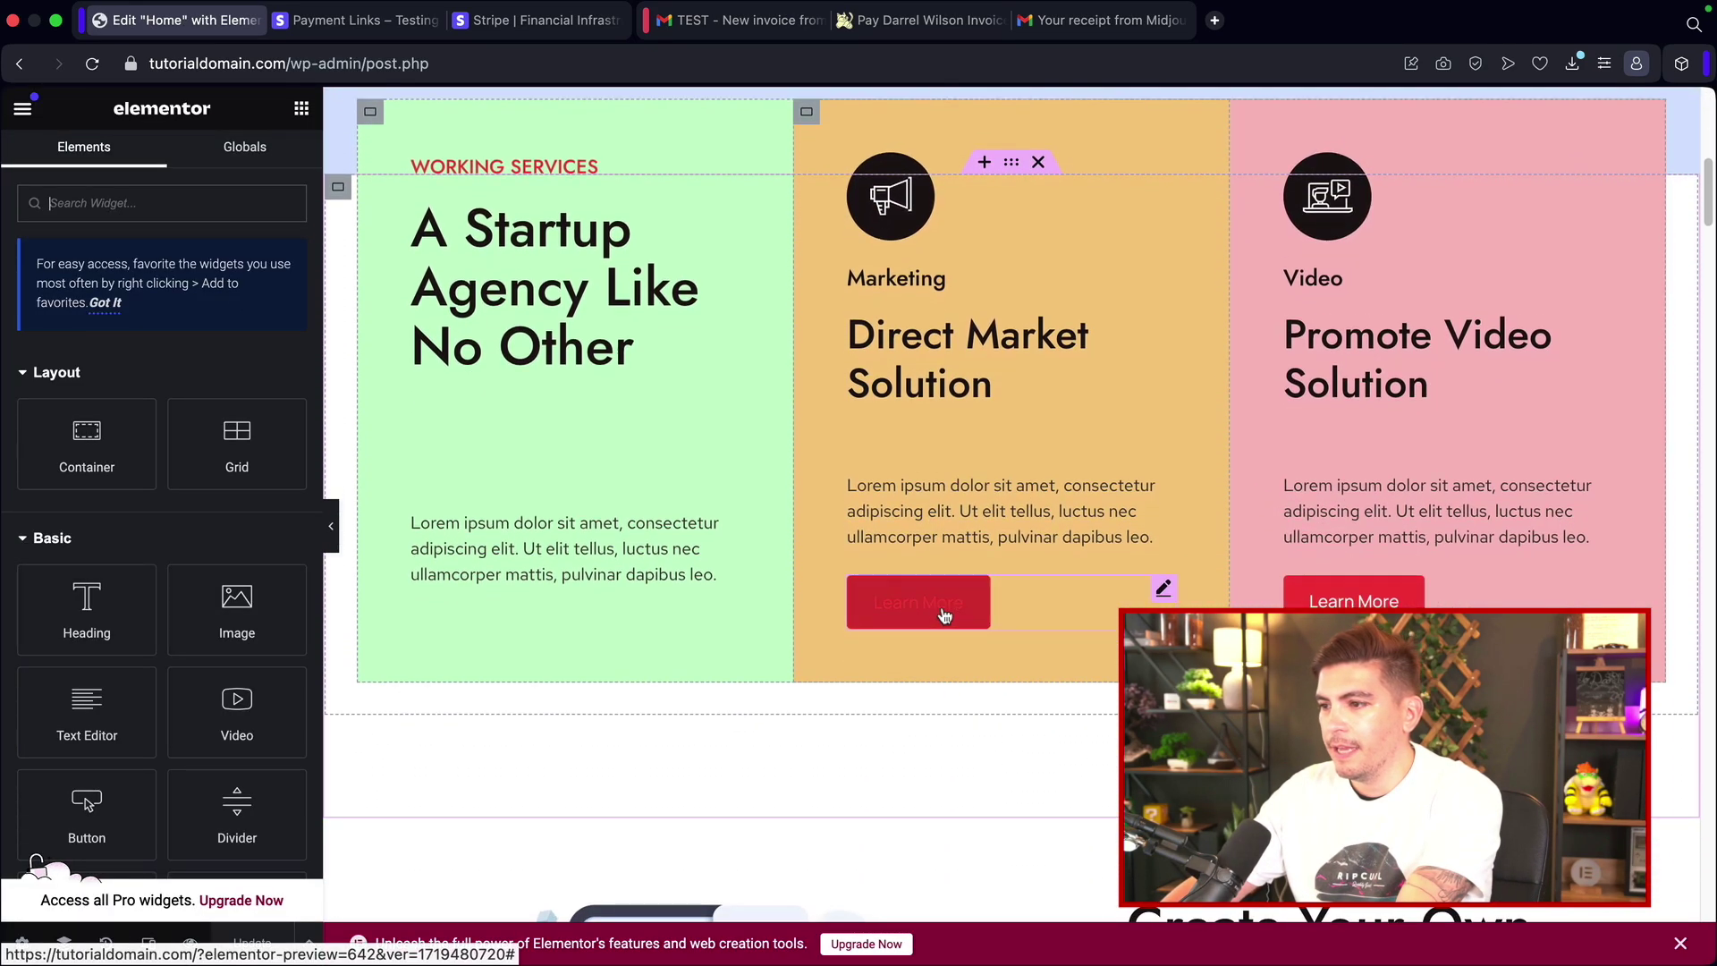
pyautogui.click(944, 616)
pyautogui.rightClick(59, 401)
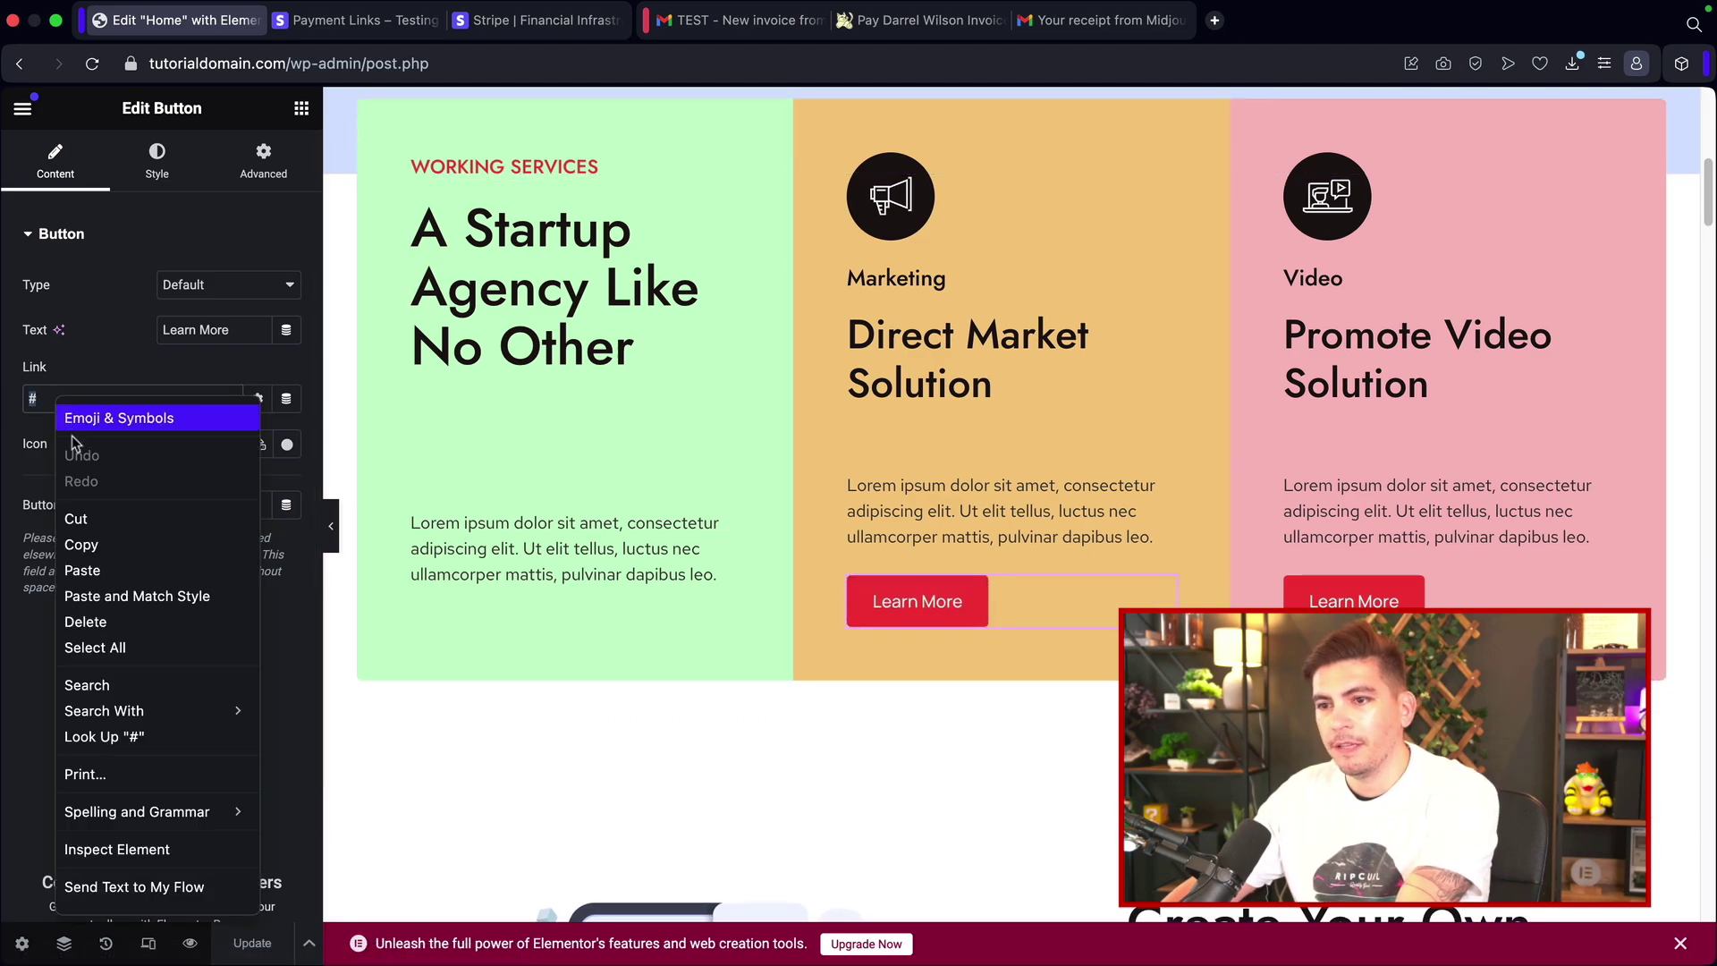
pyautogui.click(85, 571)
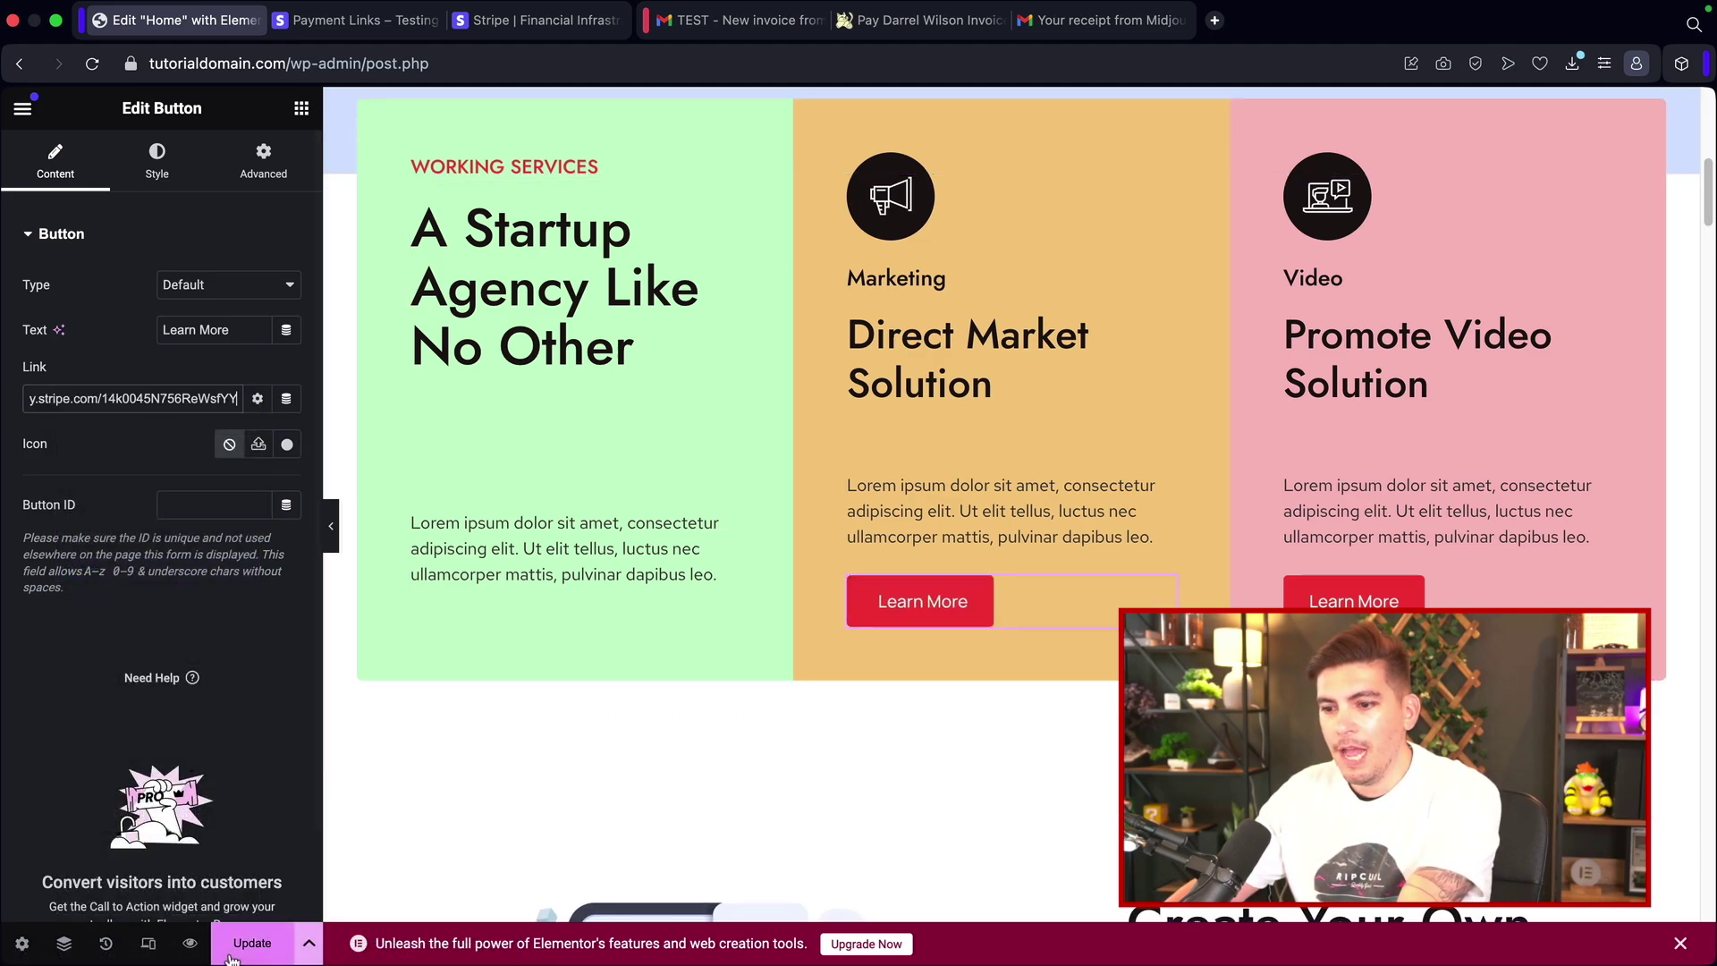
pyautogui.click(230, 955)
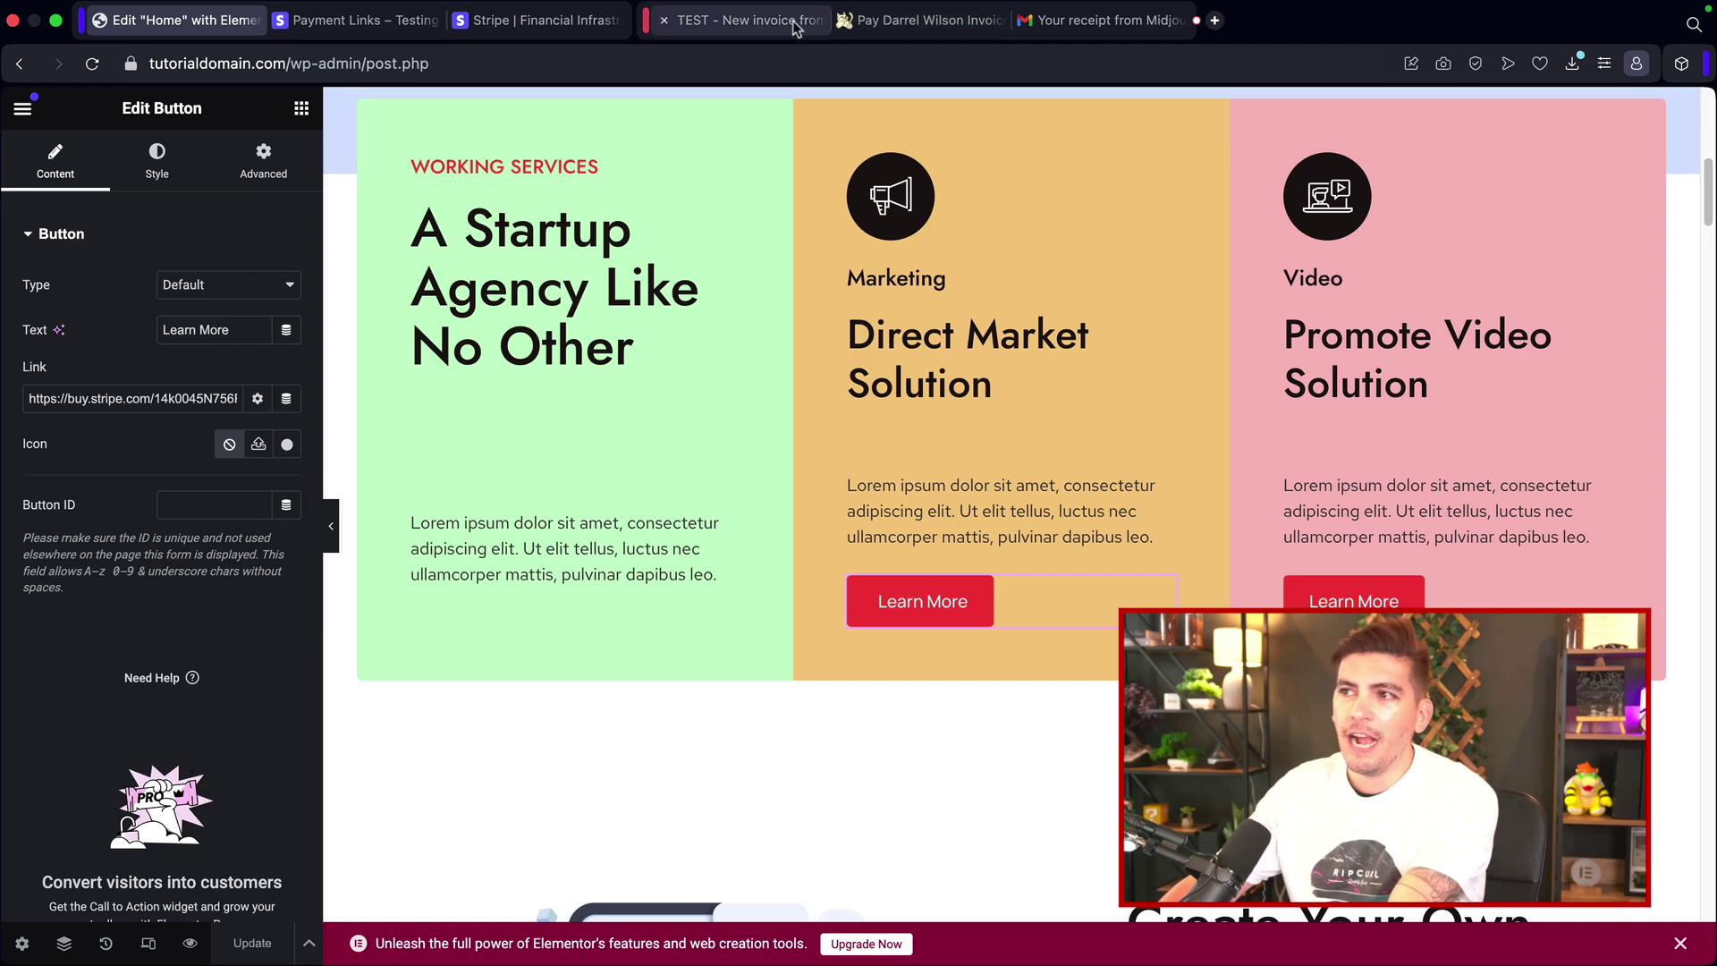
# Step: Open the buy button setup for the payment link, trying Button then keeping the Card layout
pyautogui.click(362, 19)
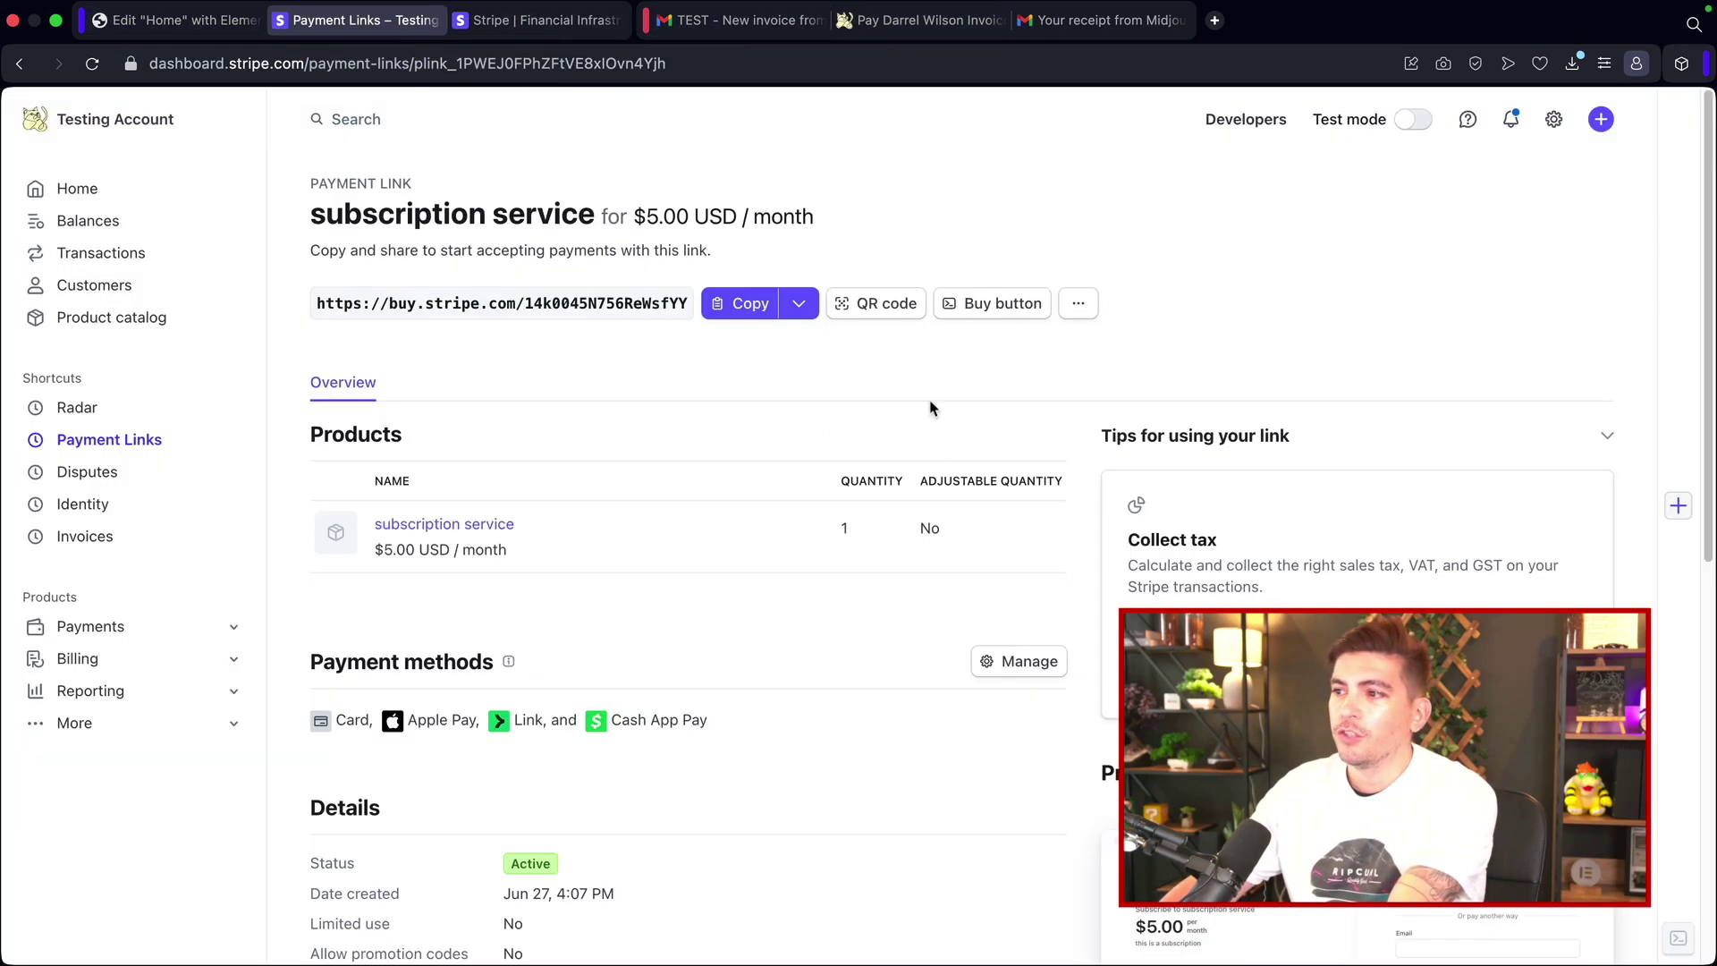
pyautogui.click(1000, 307)
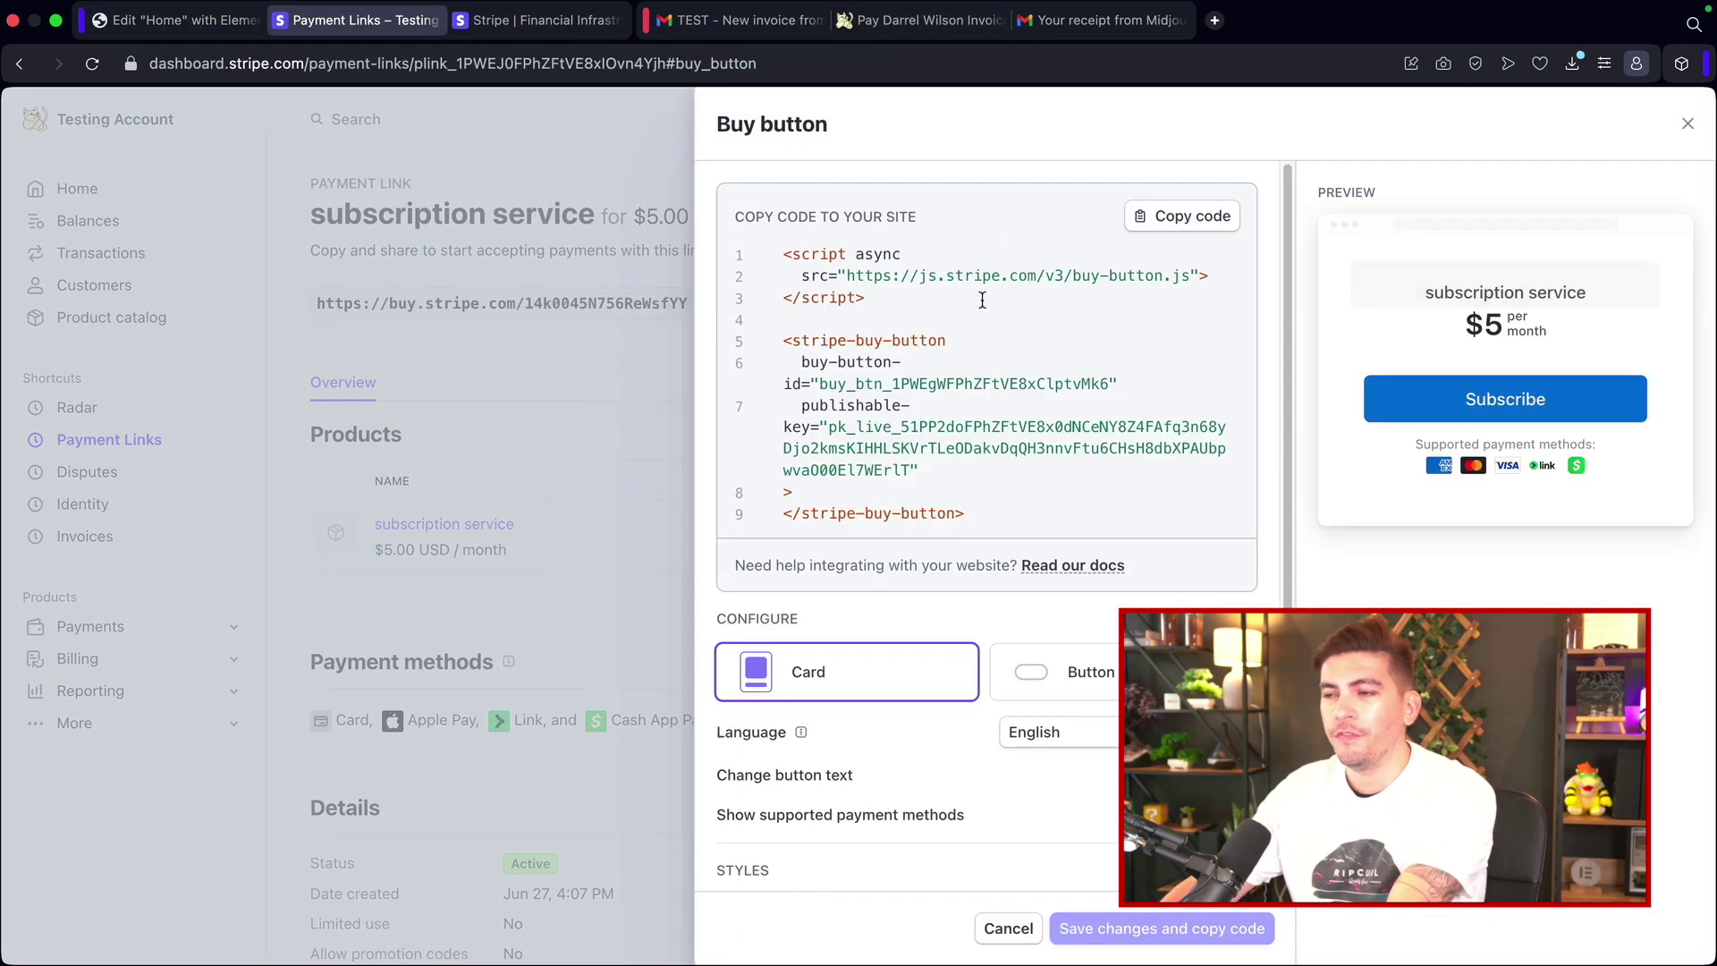
pyautogui.scroll(-1, 1062, 367)
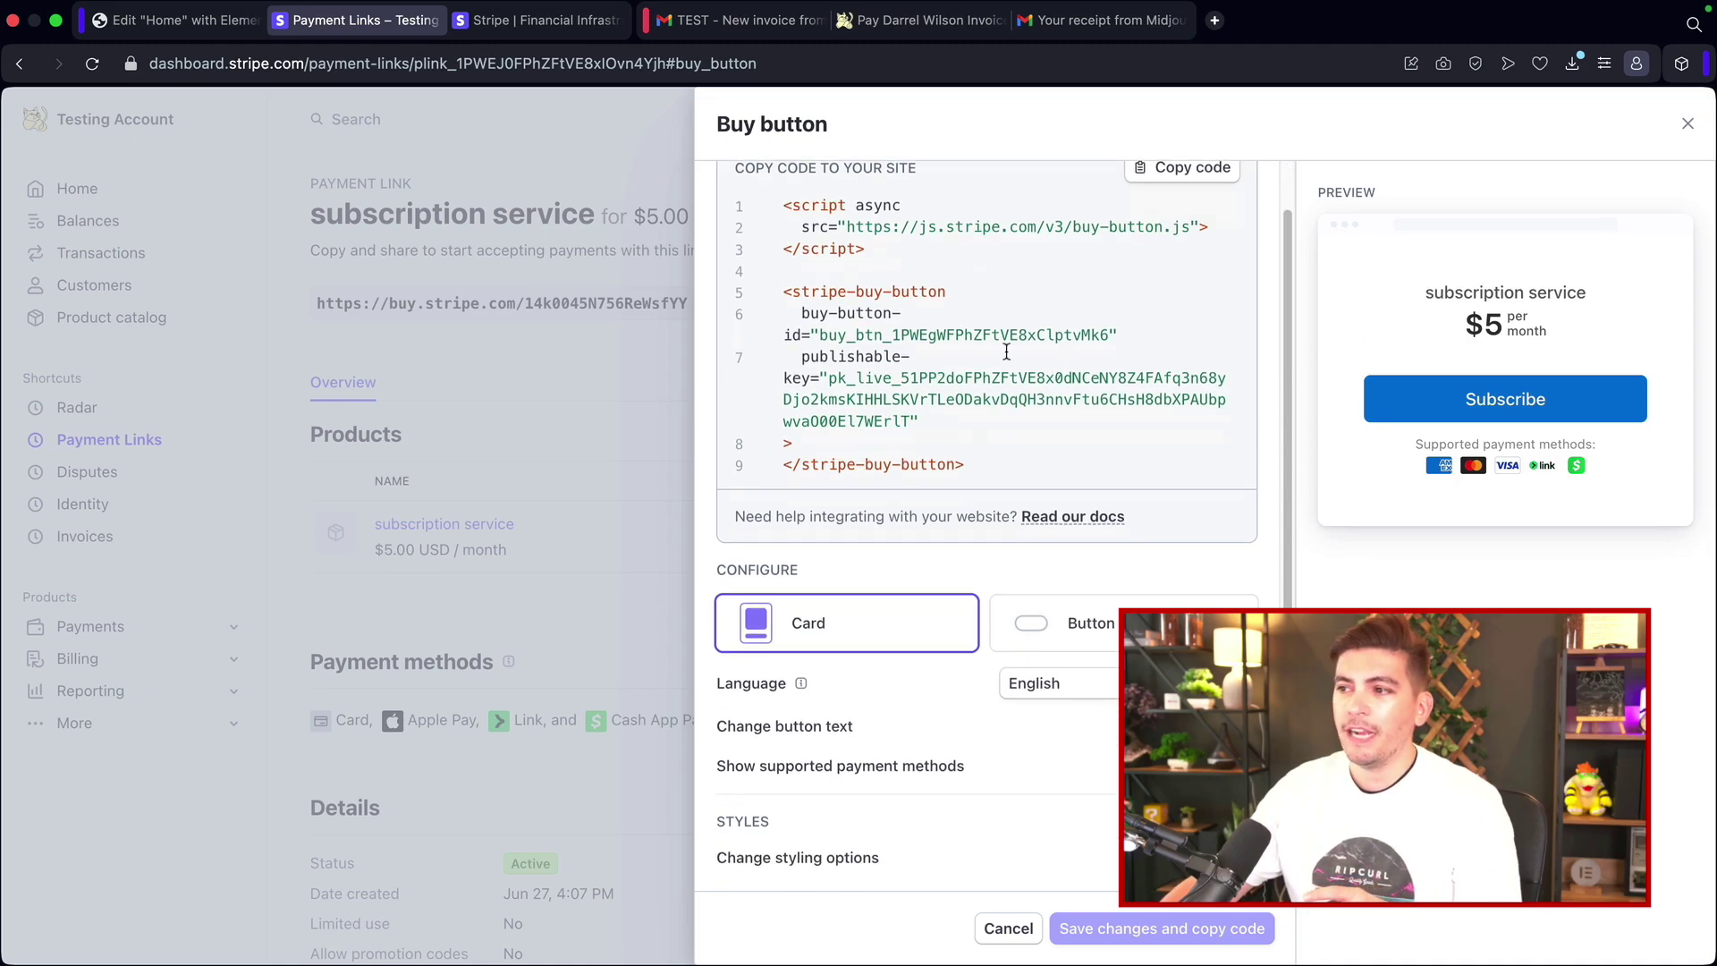
pyautogui.scroll(1, 924, 387)
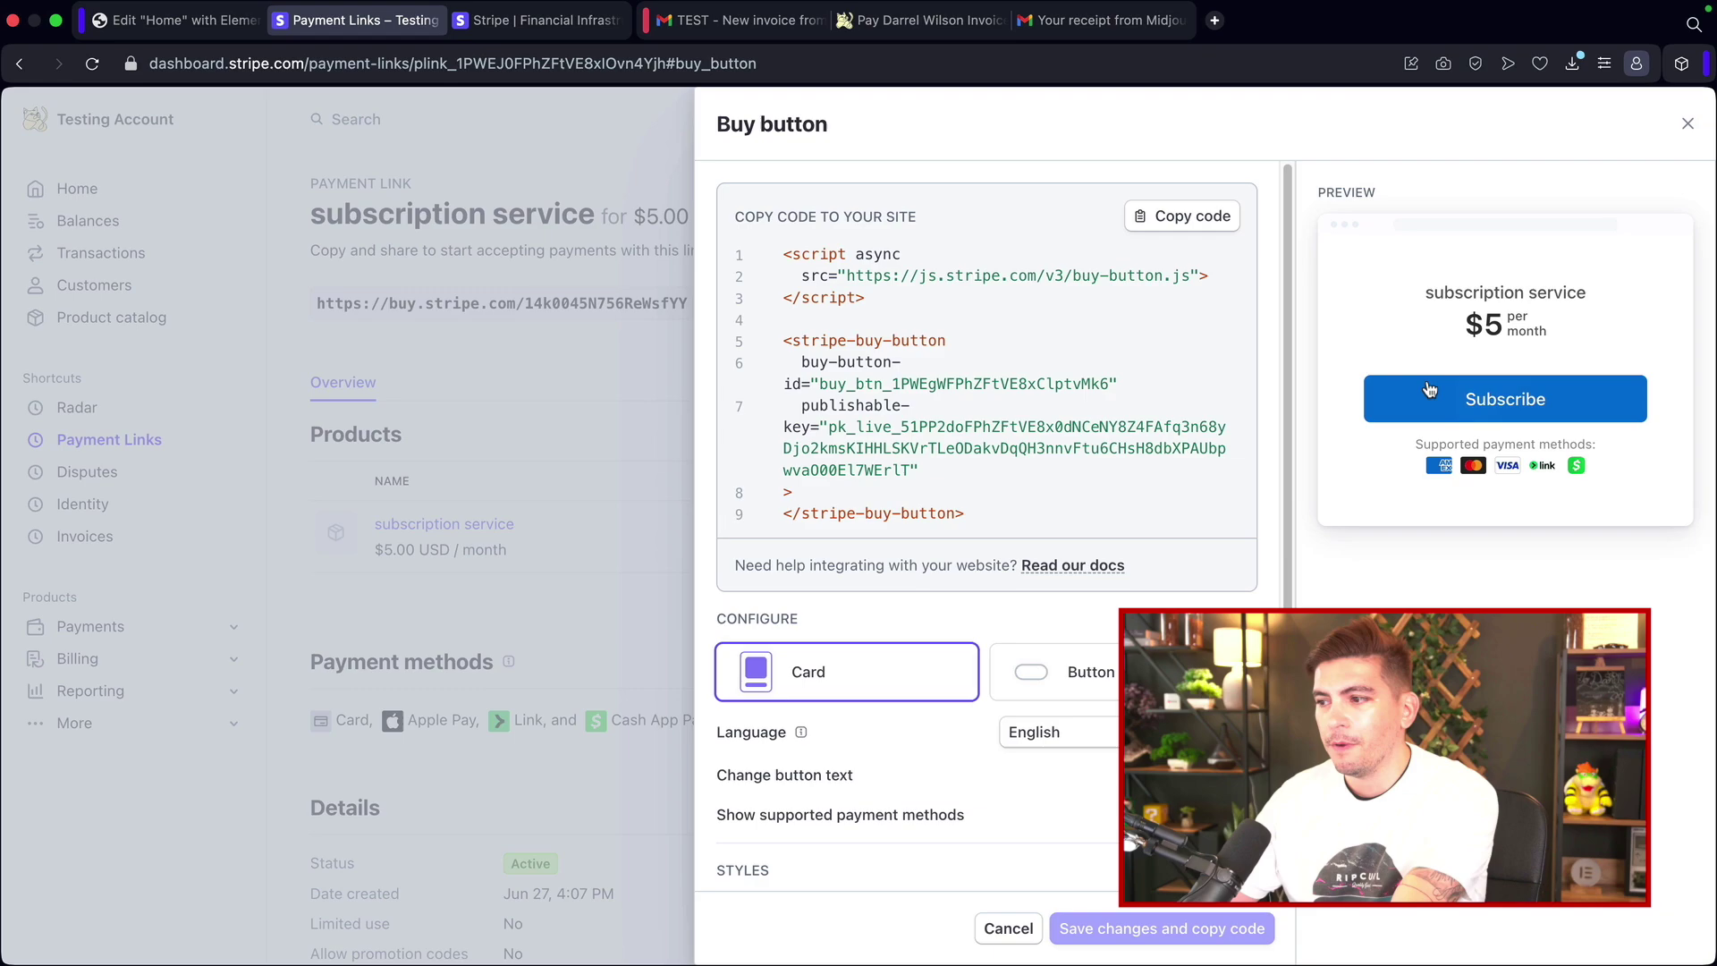
pyautogui.click(1044, 686)
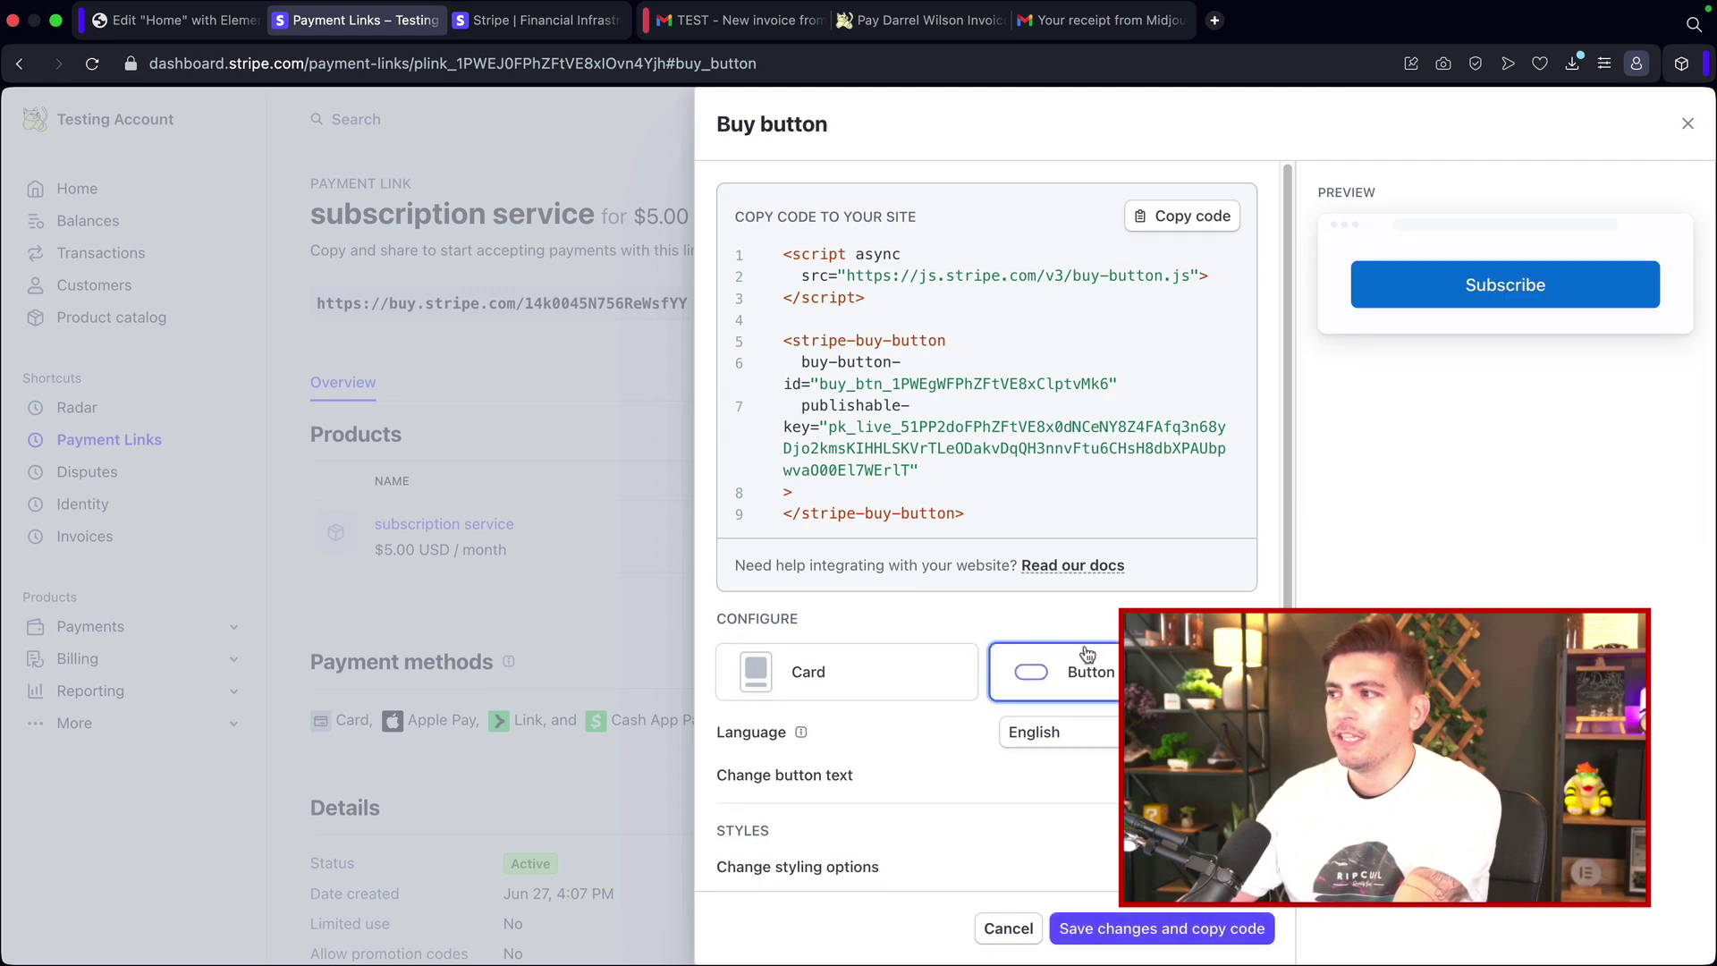
pyautogui.click(889, 688)
pyautogui.scroll(-1, 946, 724)
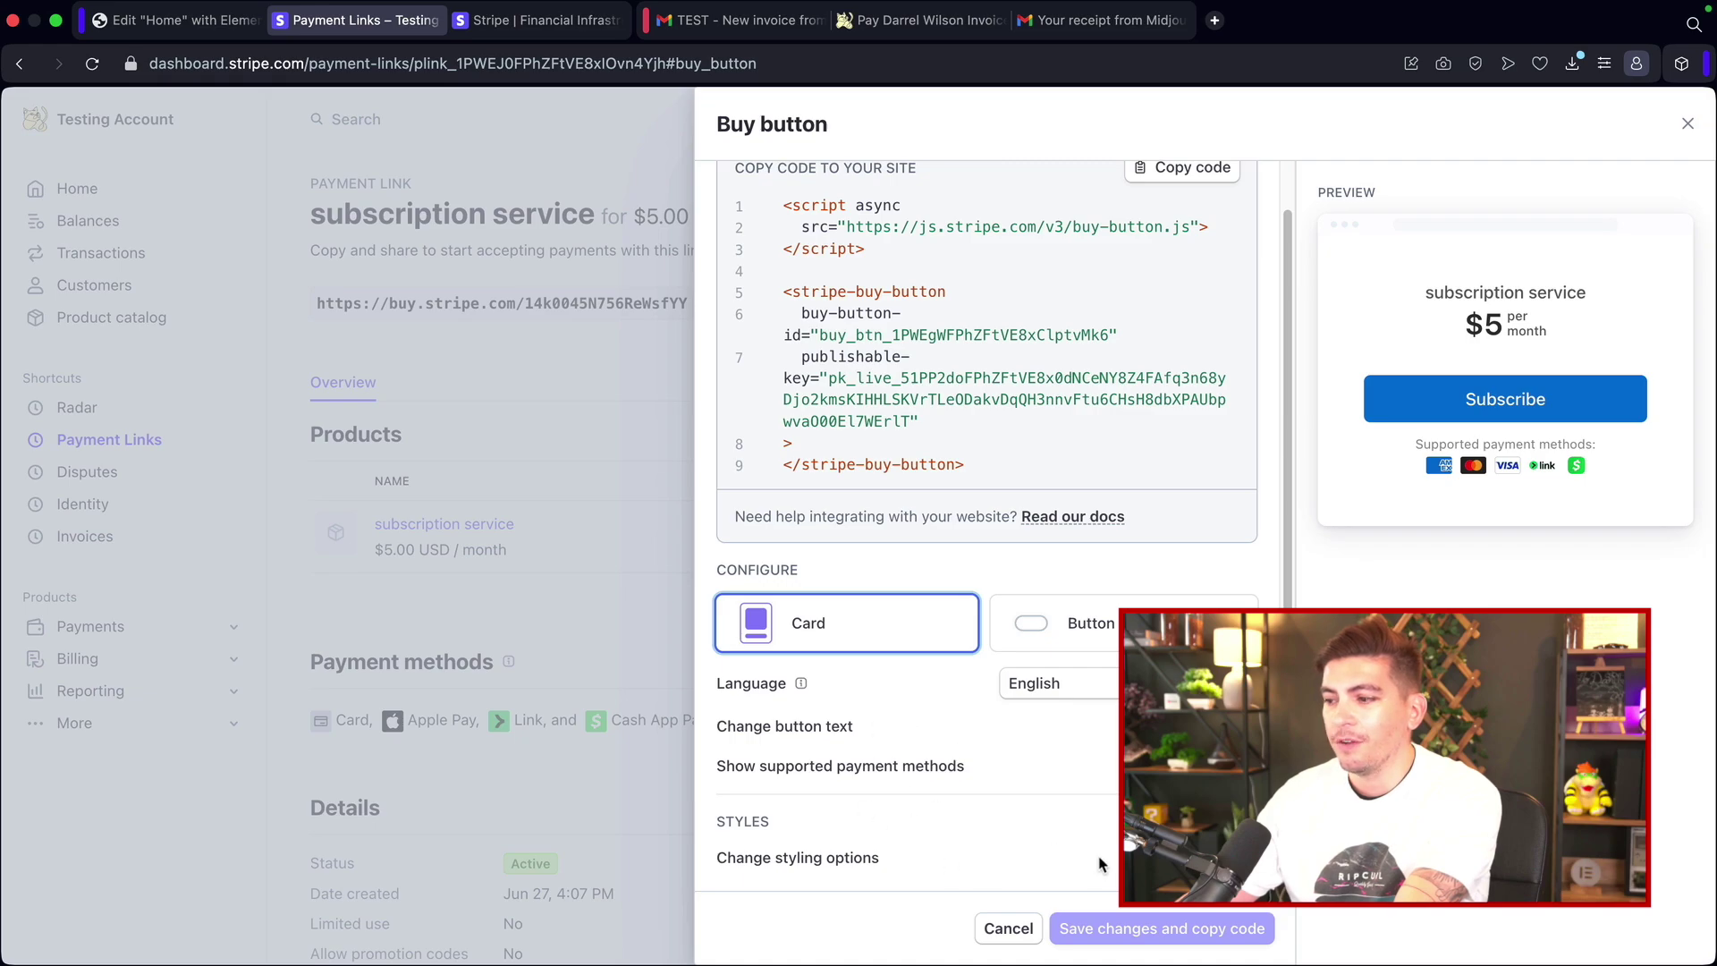
# Step: Enable custom styling and set the buy button colour to red
pyautogui.click(1239, 856)
pyautogui.scroll(-4, 1163, 626)
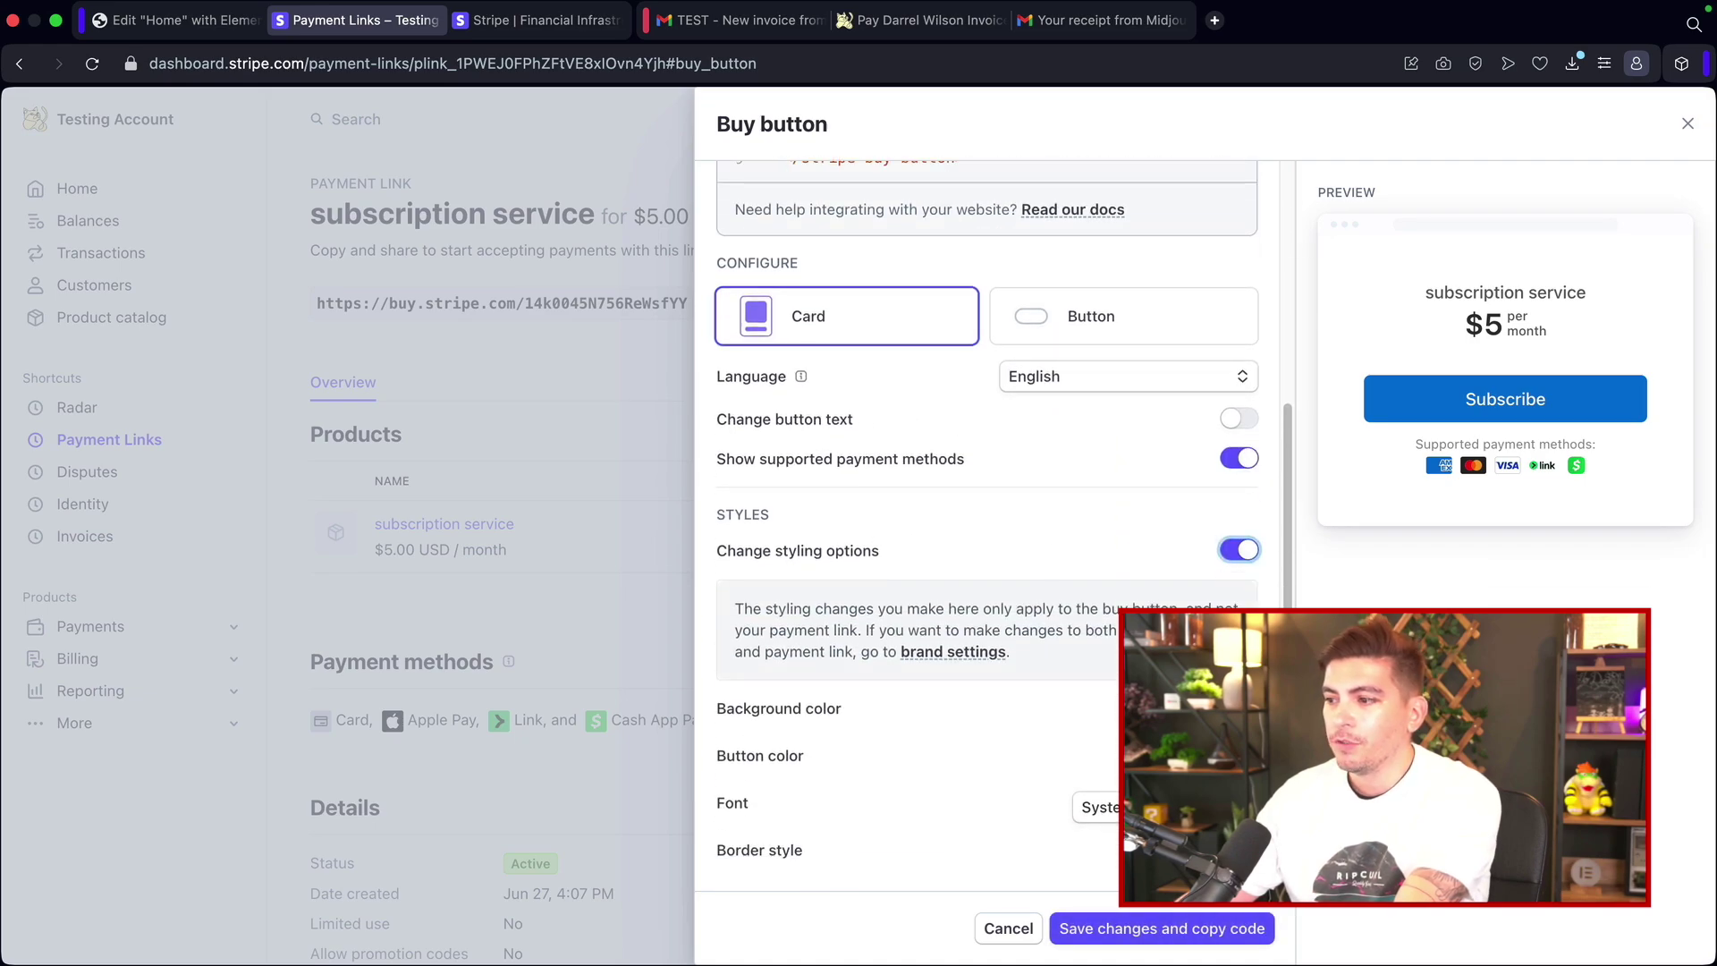
pyautogui.click(1243, 708)
pyautogui.click(1226, 607)
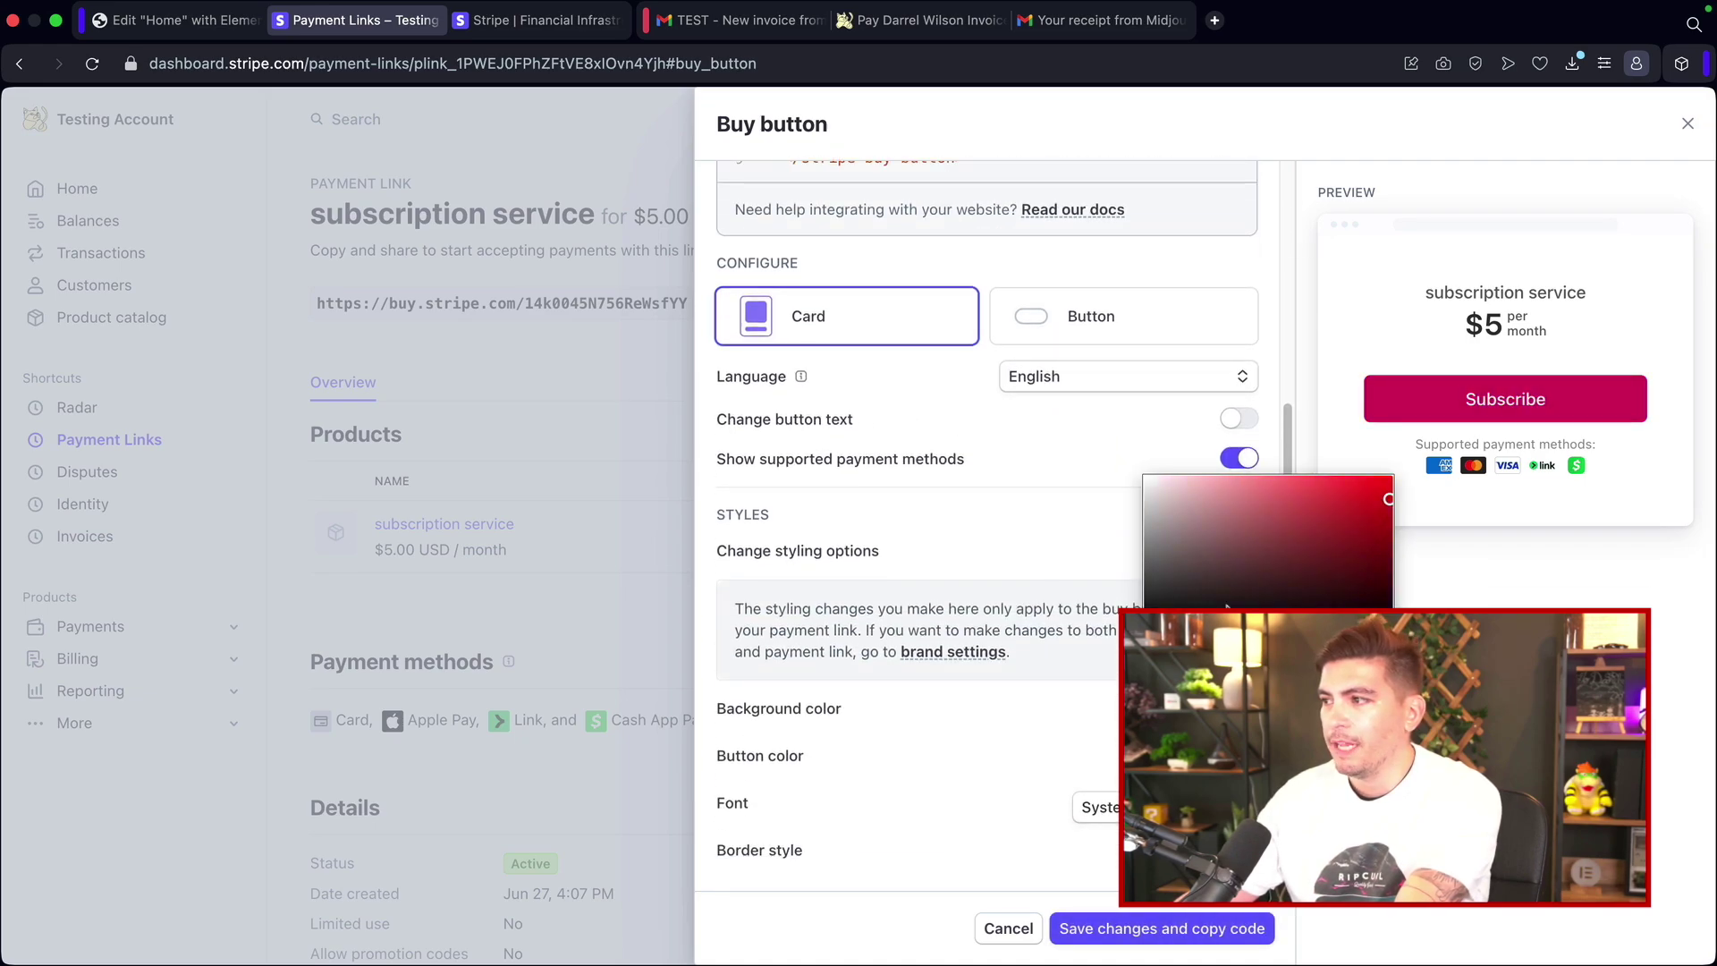
pyautogui.click(994, 571)
pyautogui.scroll(5, 972, 662)
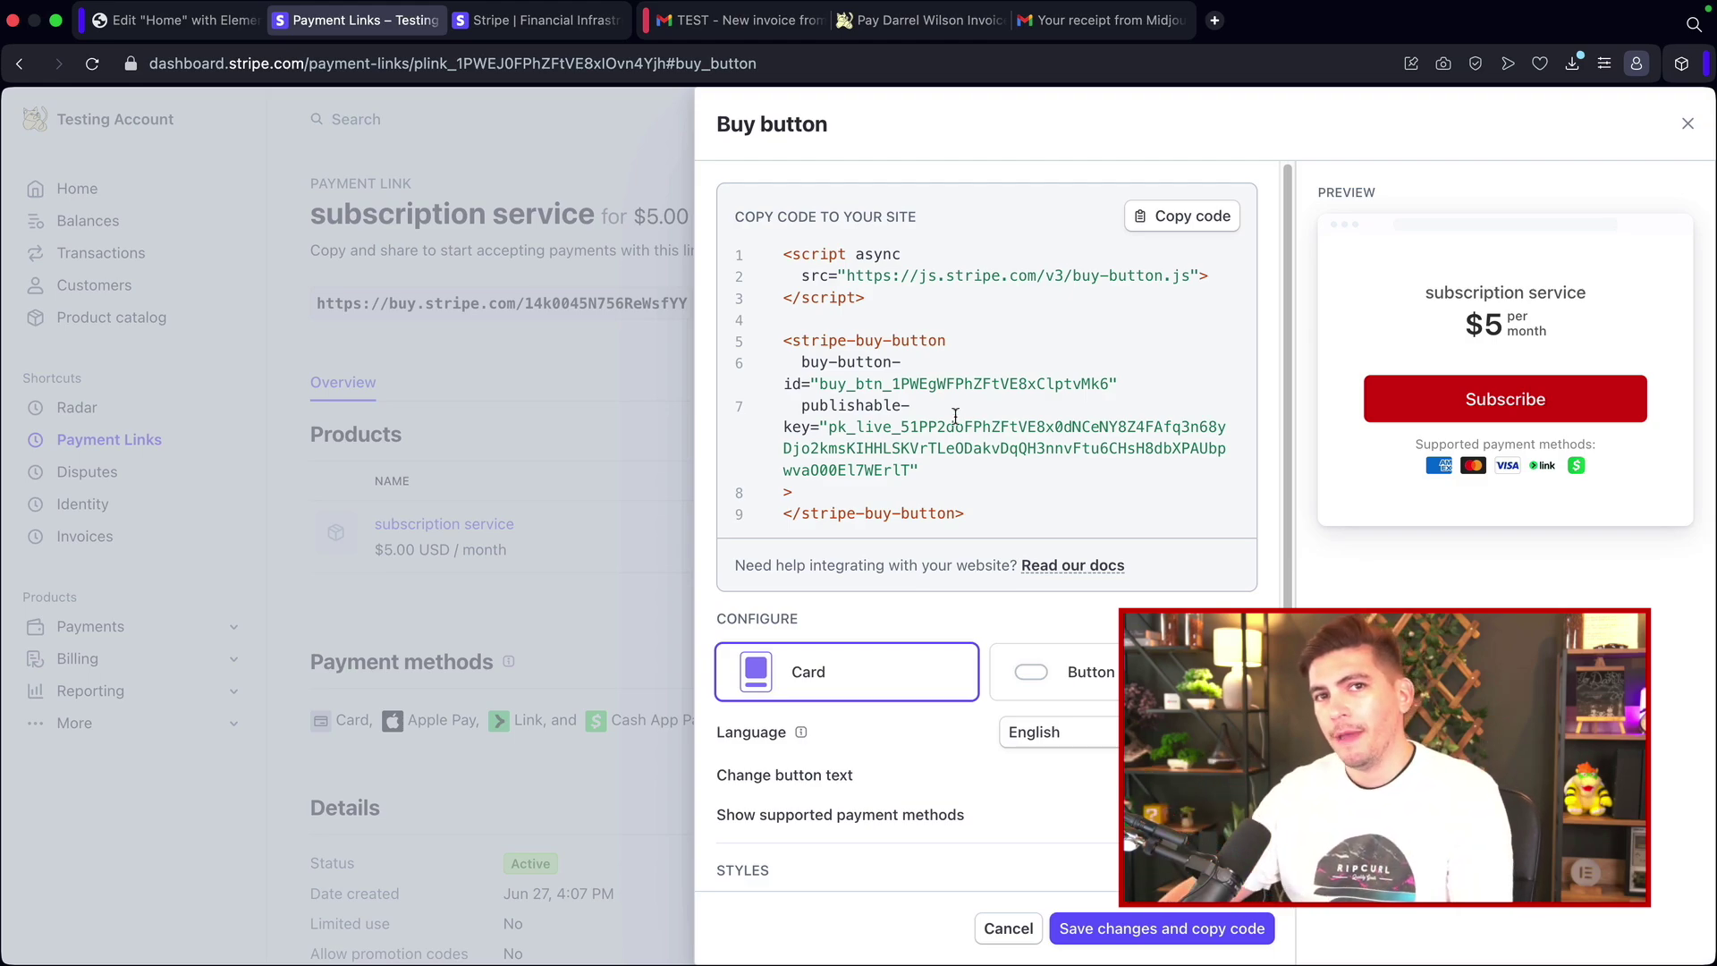
pyautogui.click(186, 25)
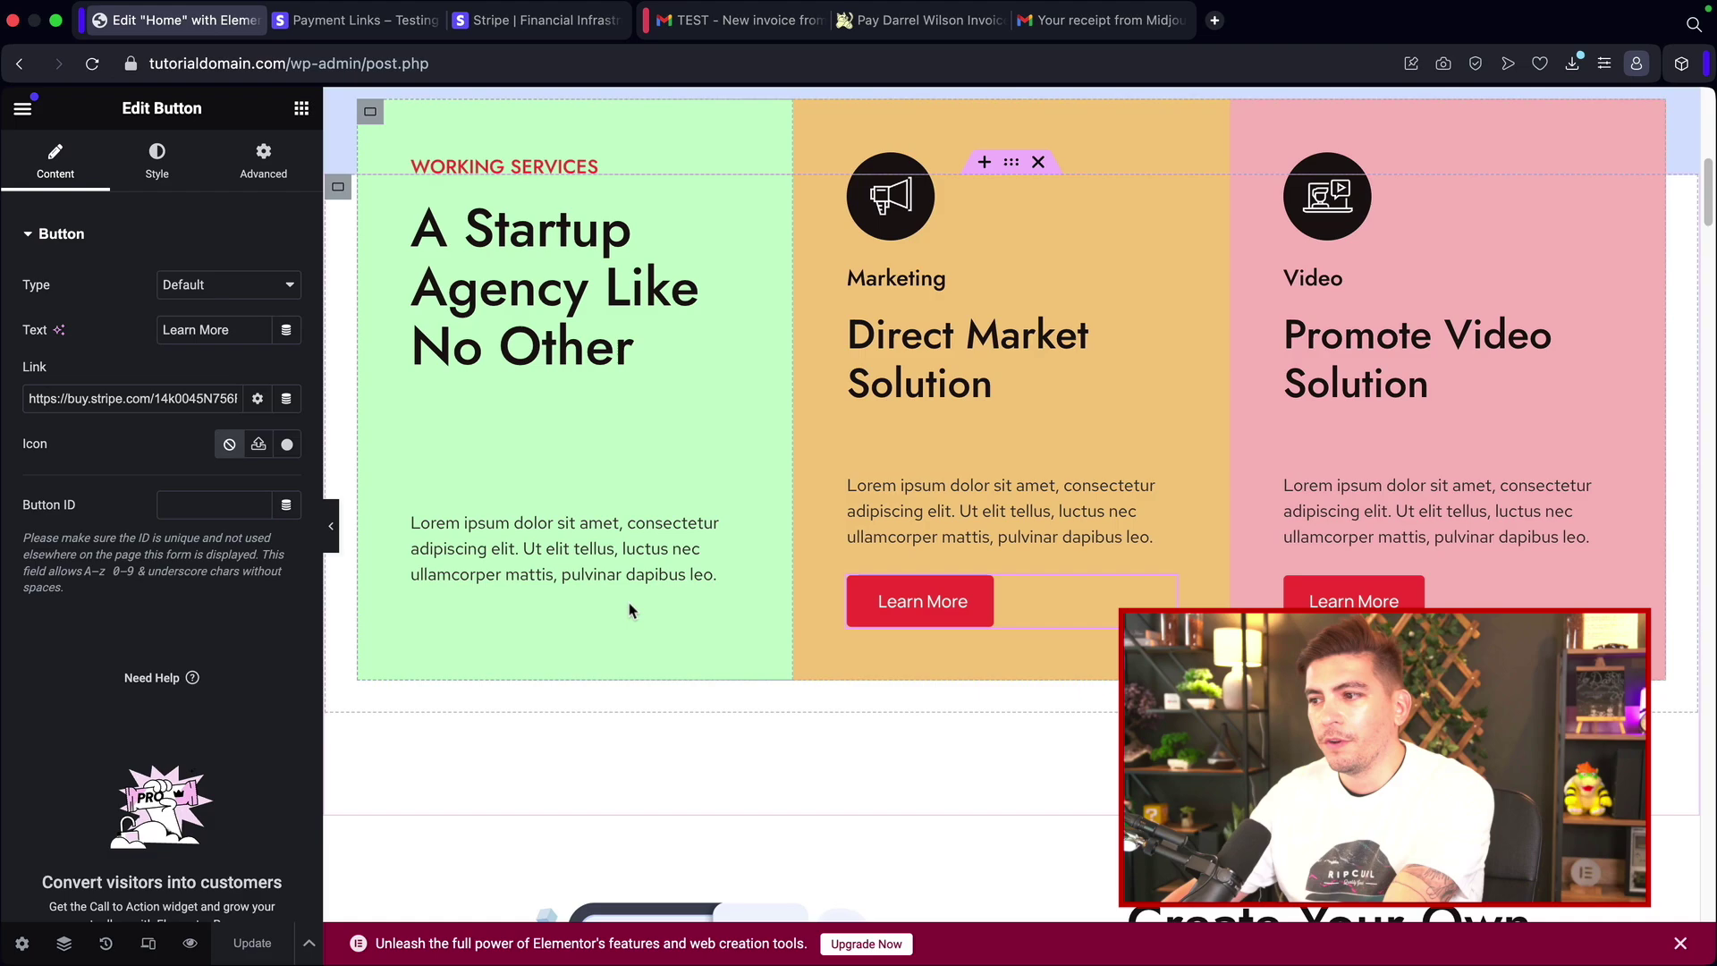
# Step: View the published home page and test the Direct Market Solution Learn More link to checkout
pyautogui.click(23, 108)
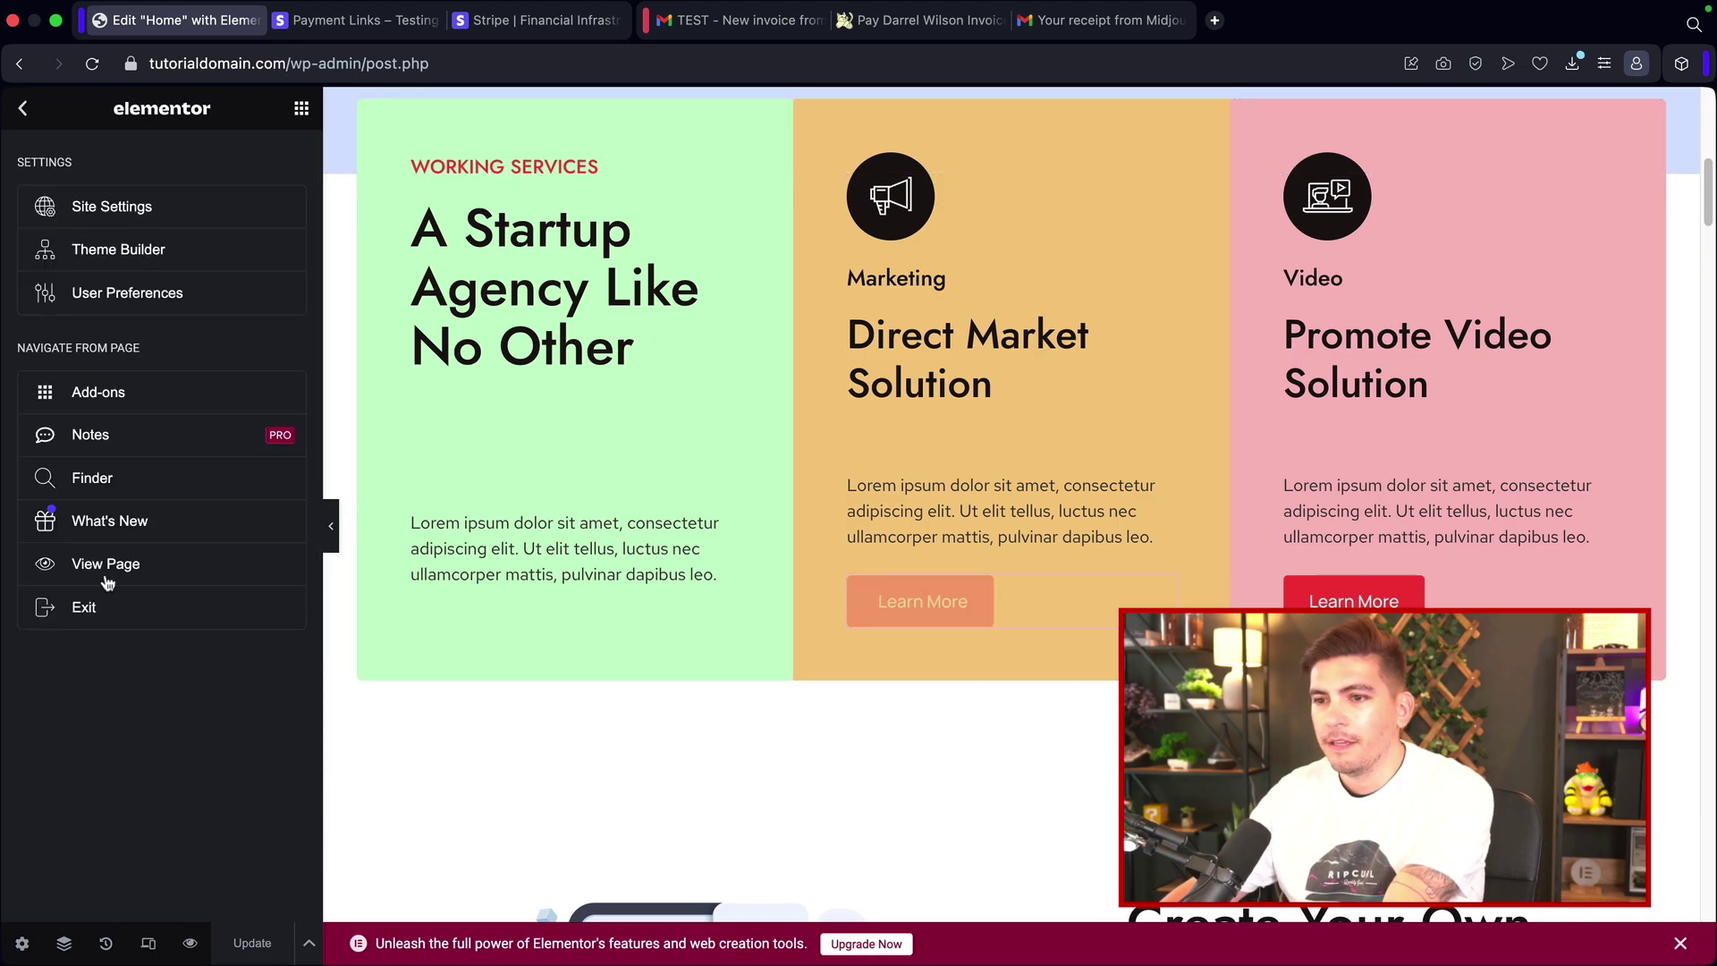
pyautogui.click(105, 564)
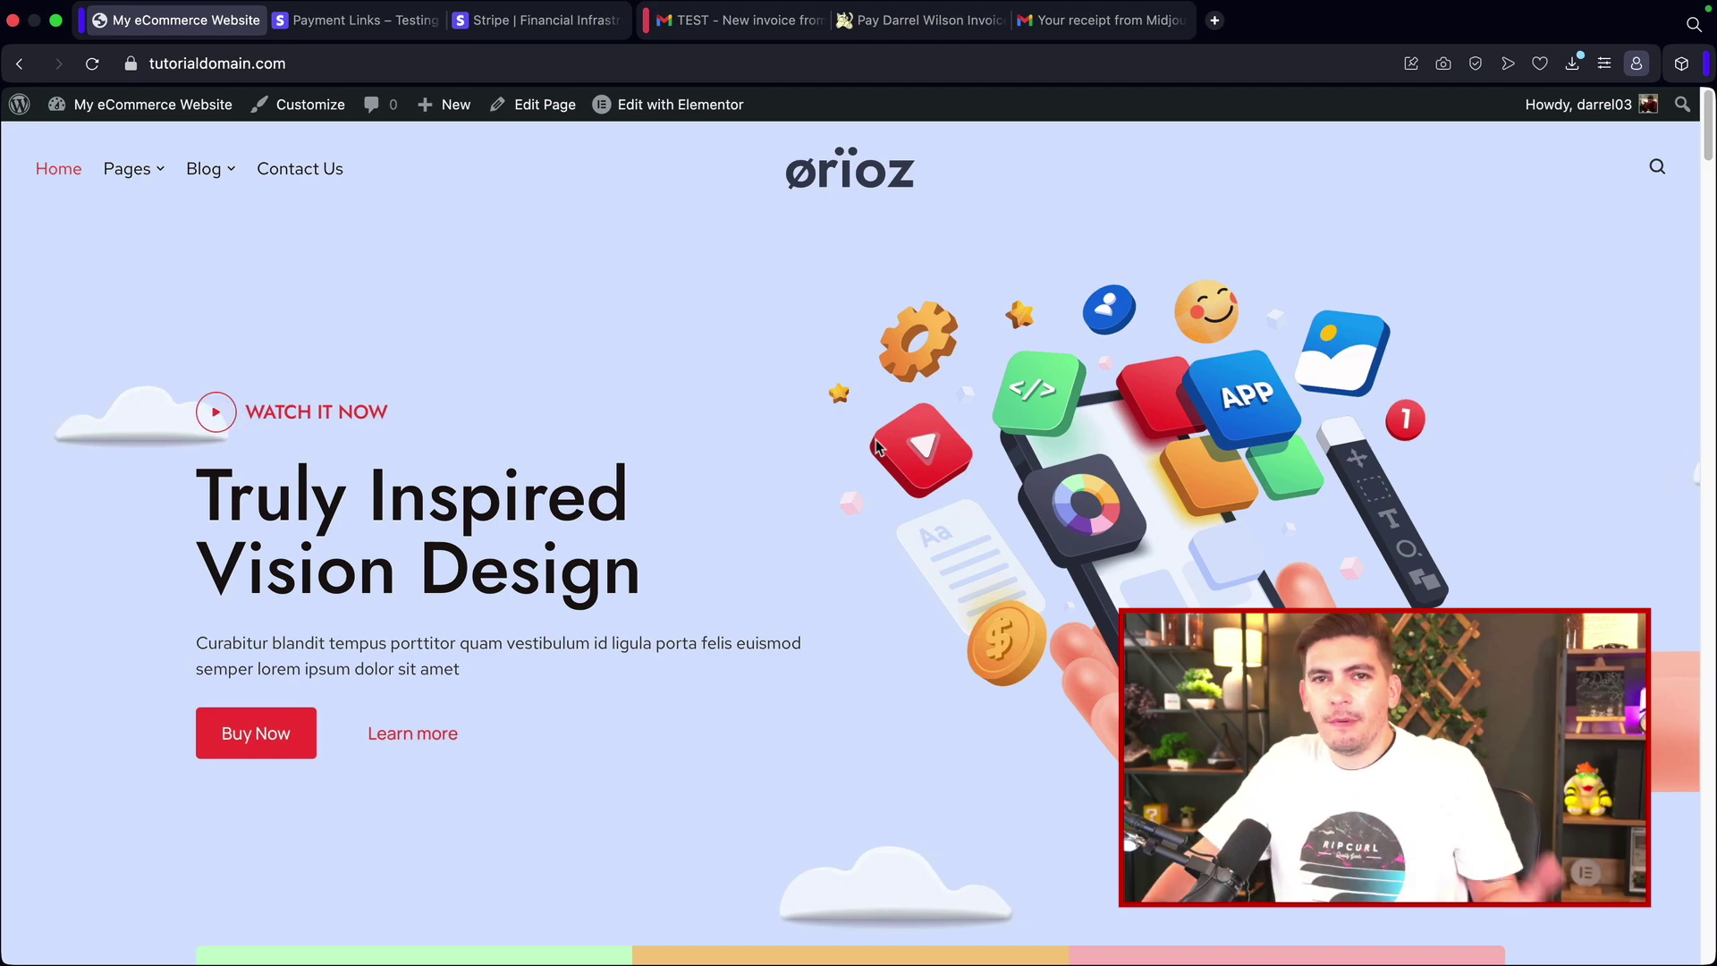
pyautogui.scroll(-8, 835, 559)
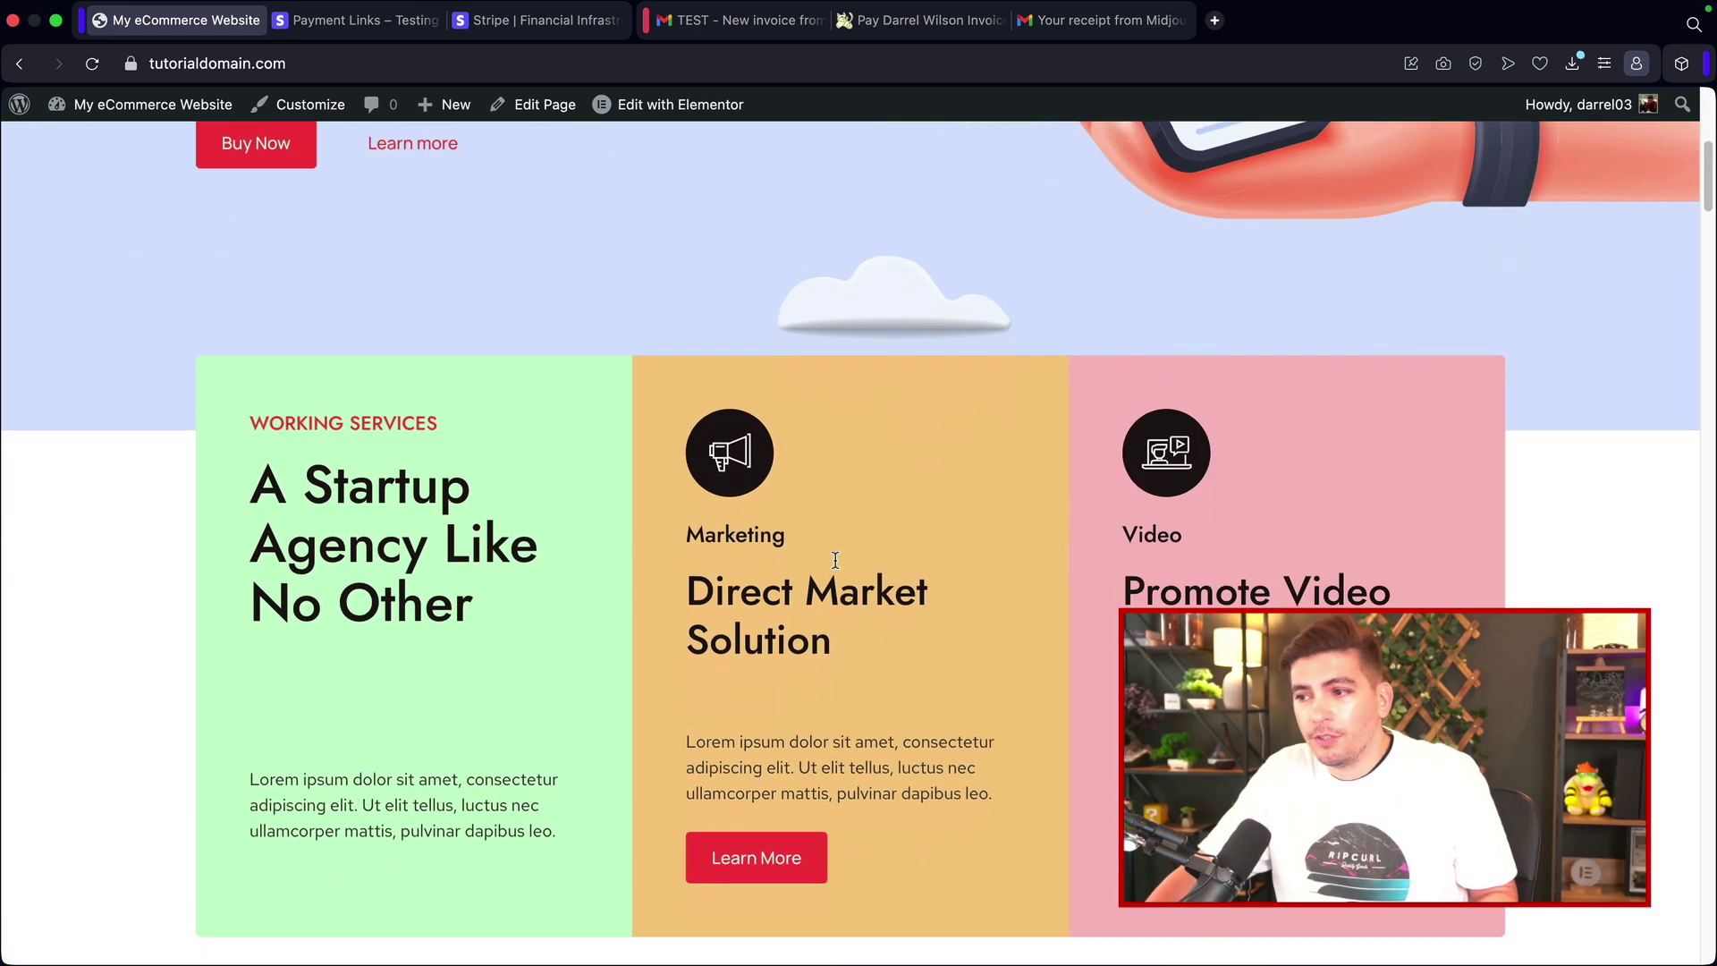
pyautogui.moveTo(860, 496); pyautogui.dragTo(646, 445)
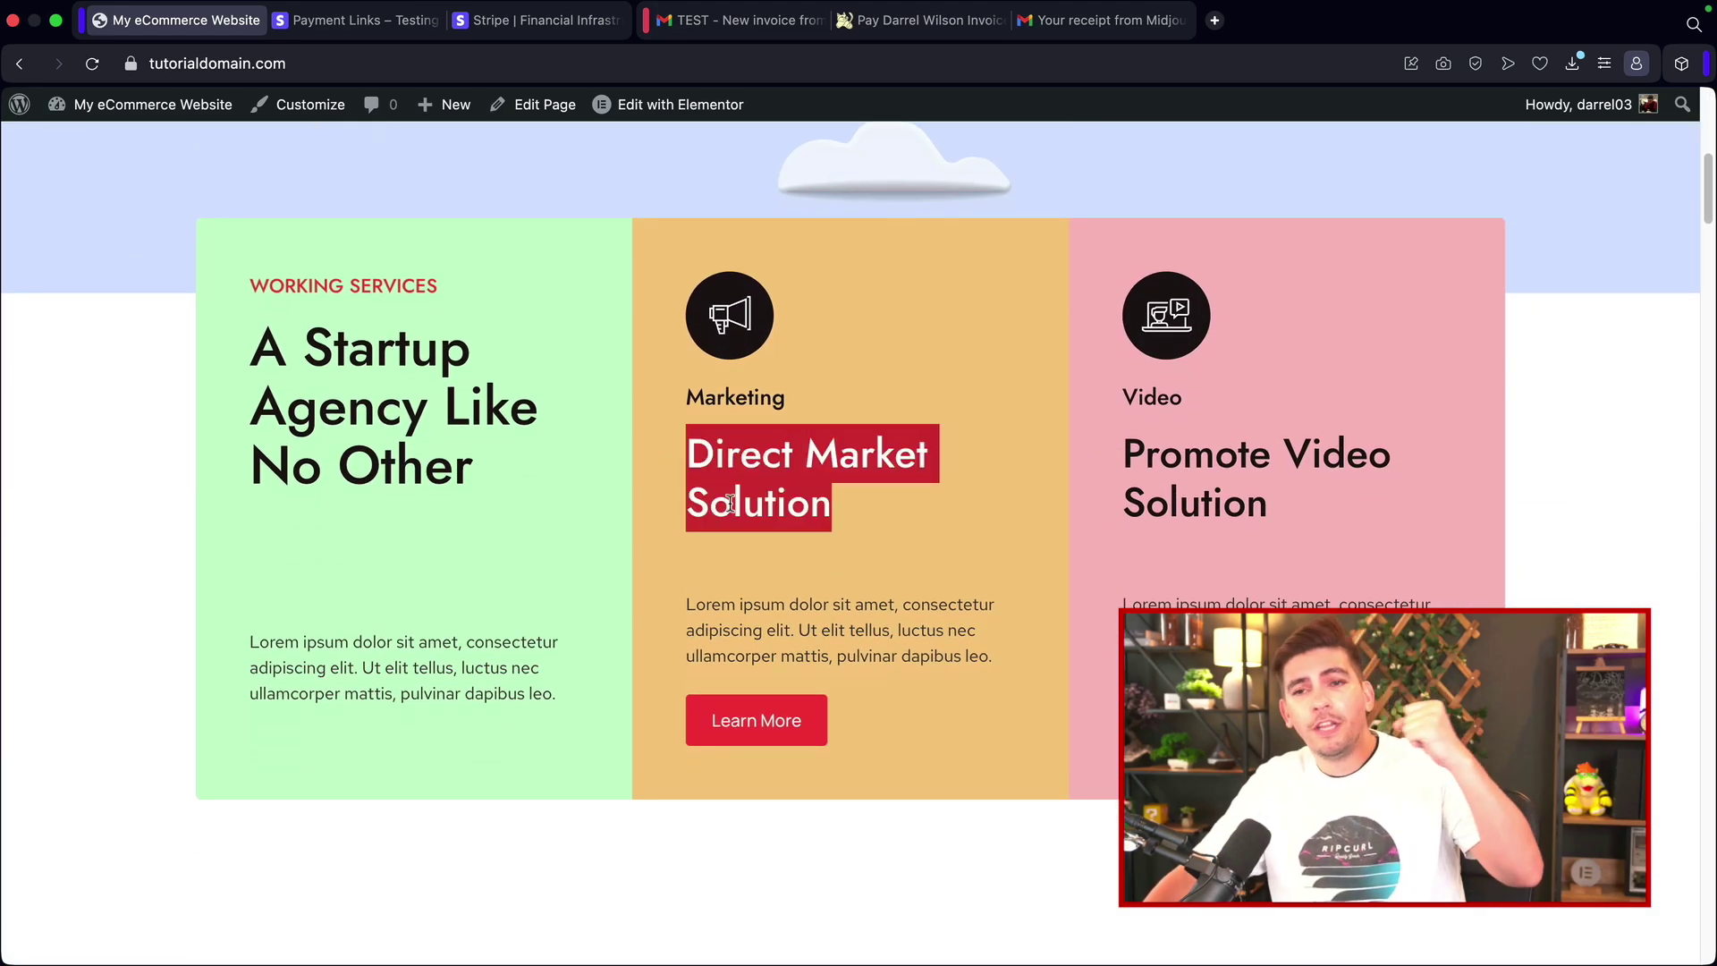
pyautogui.click(779, 732)
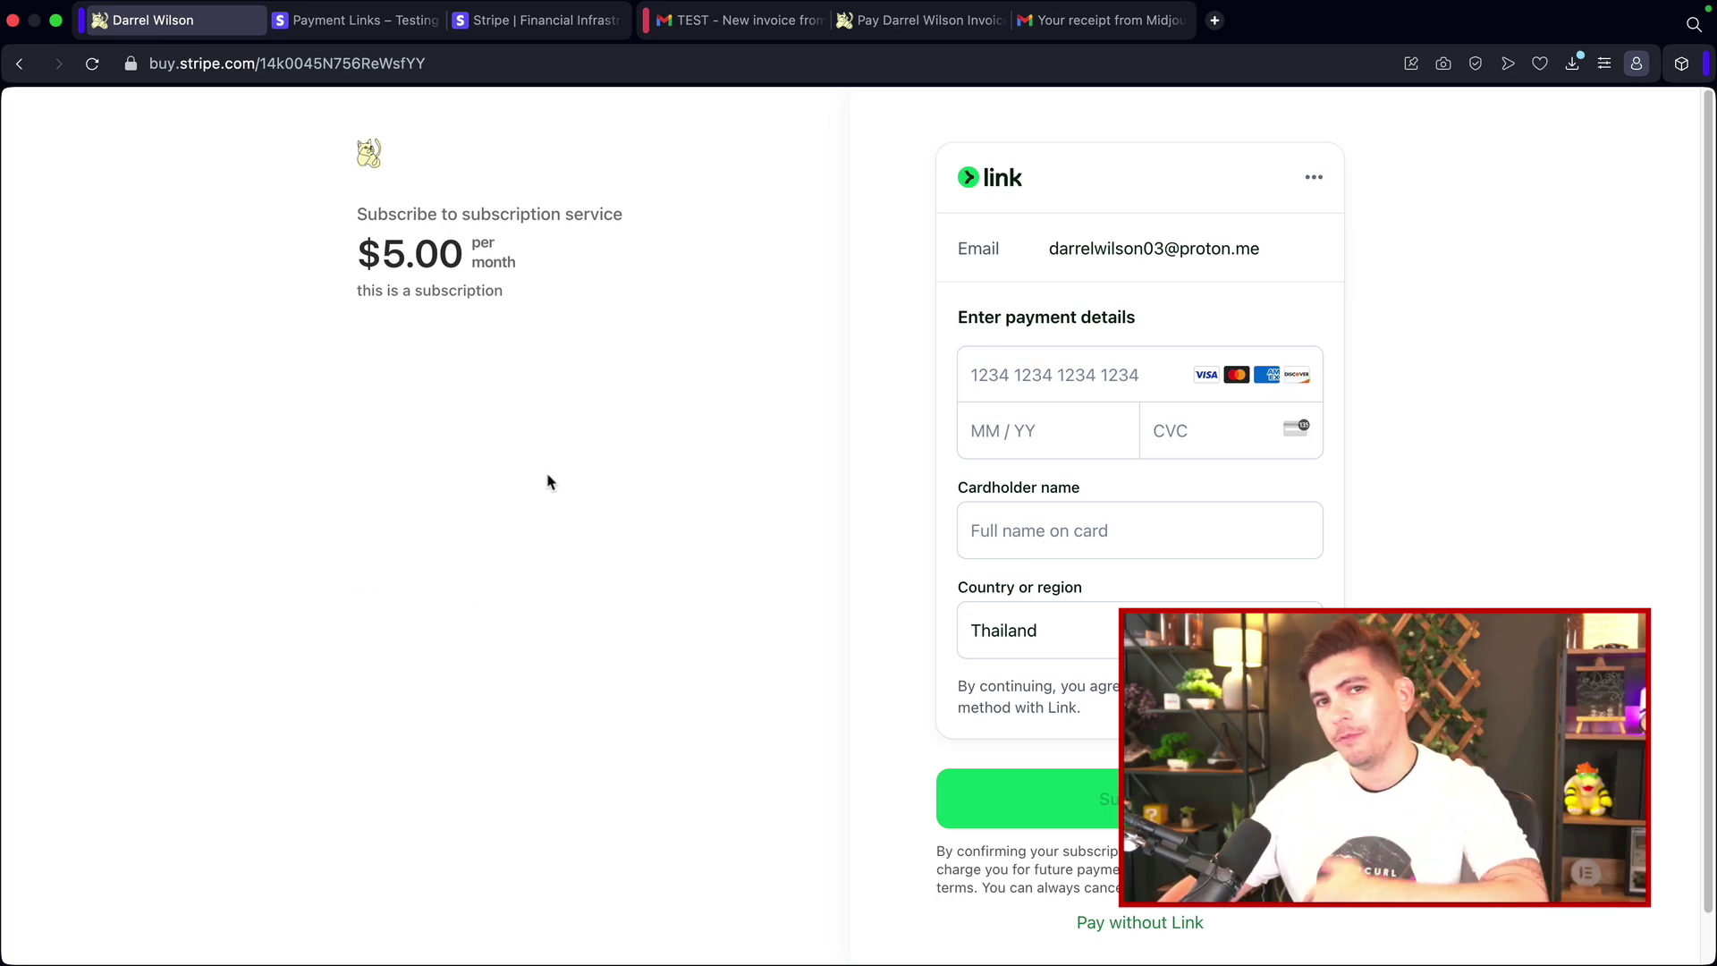
# Step: Copy the subscription payment link's buy button embed code and return to the Elementor editor tab
pyautogui.click(19, 63)
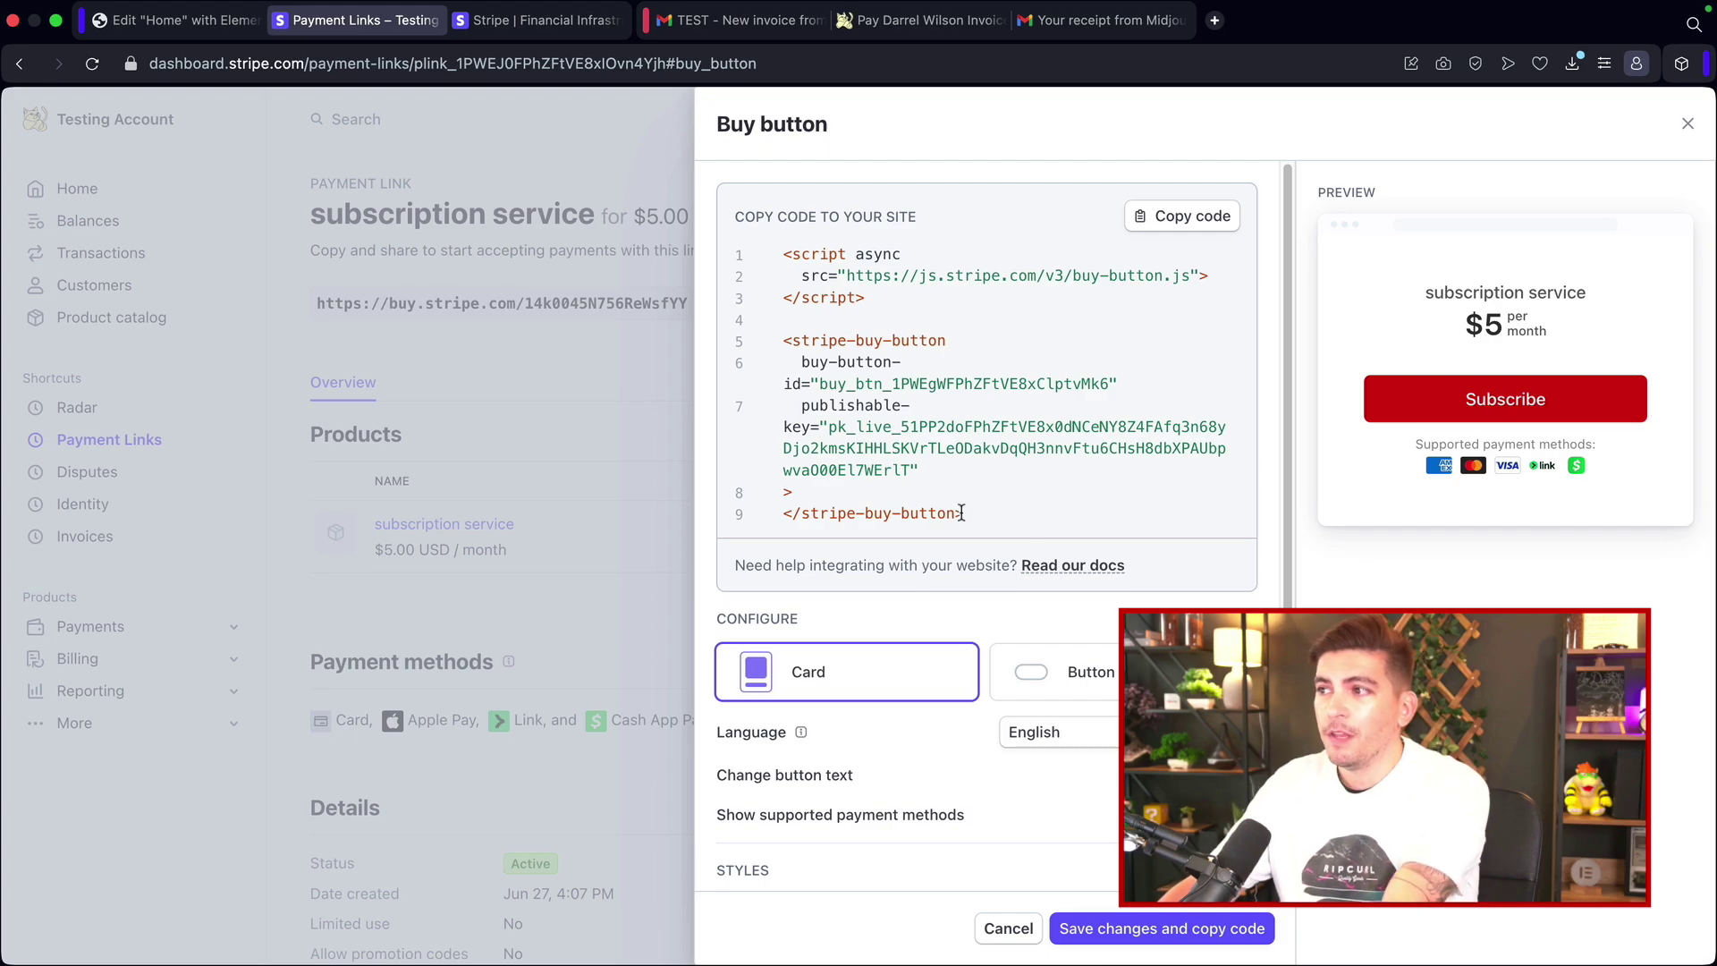
pyautogui.click(1172, 219)
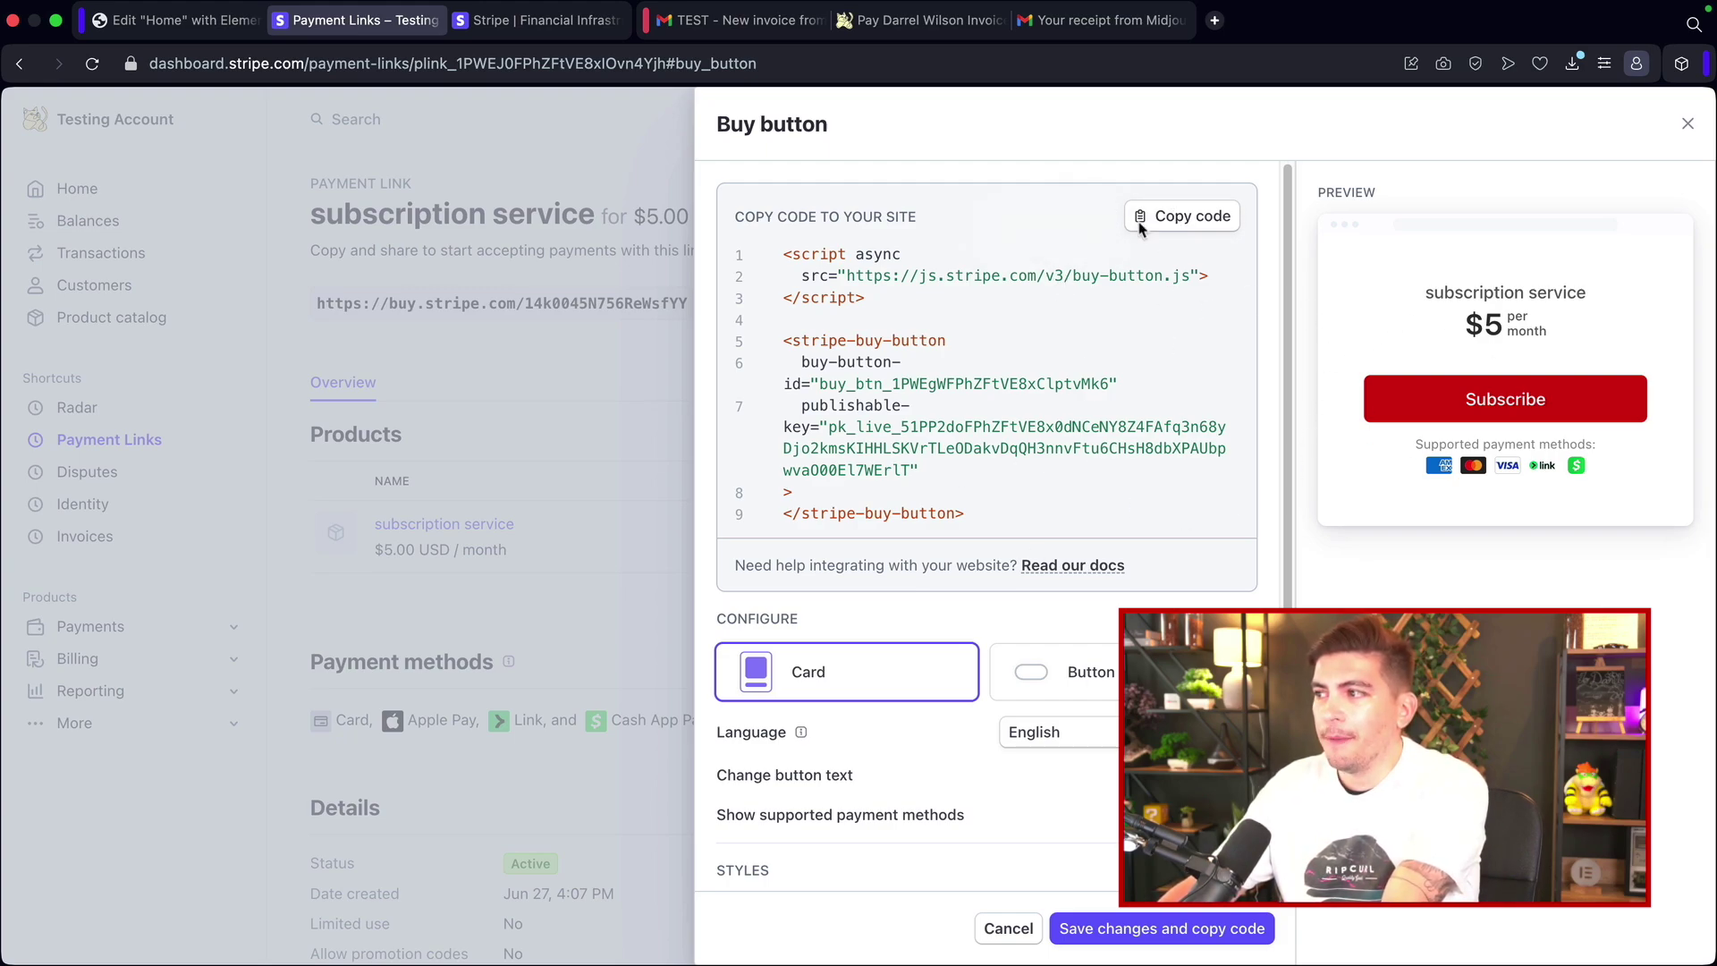
pyautogui.click(1193, 218)
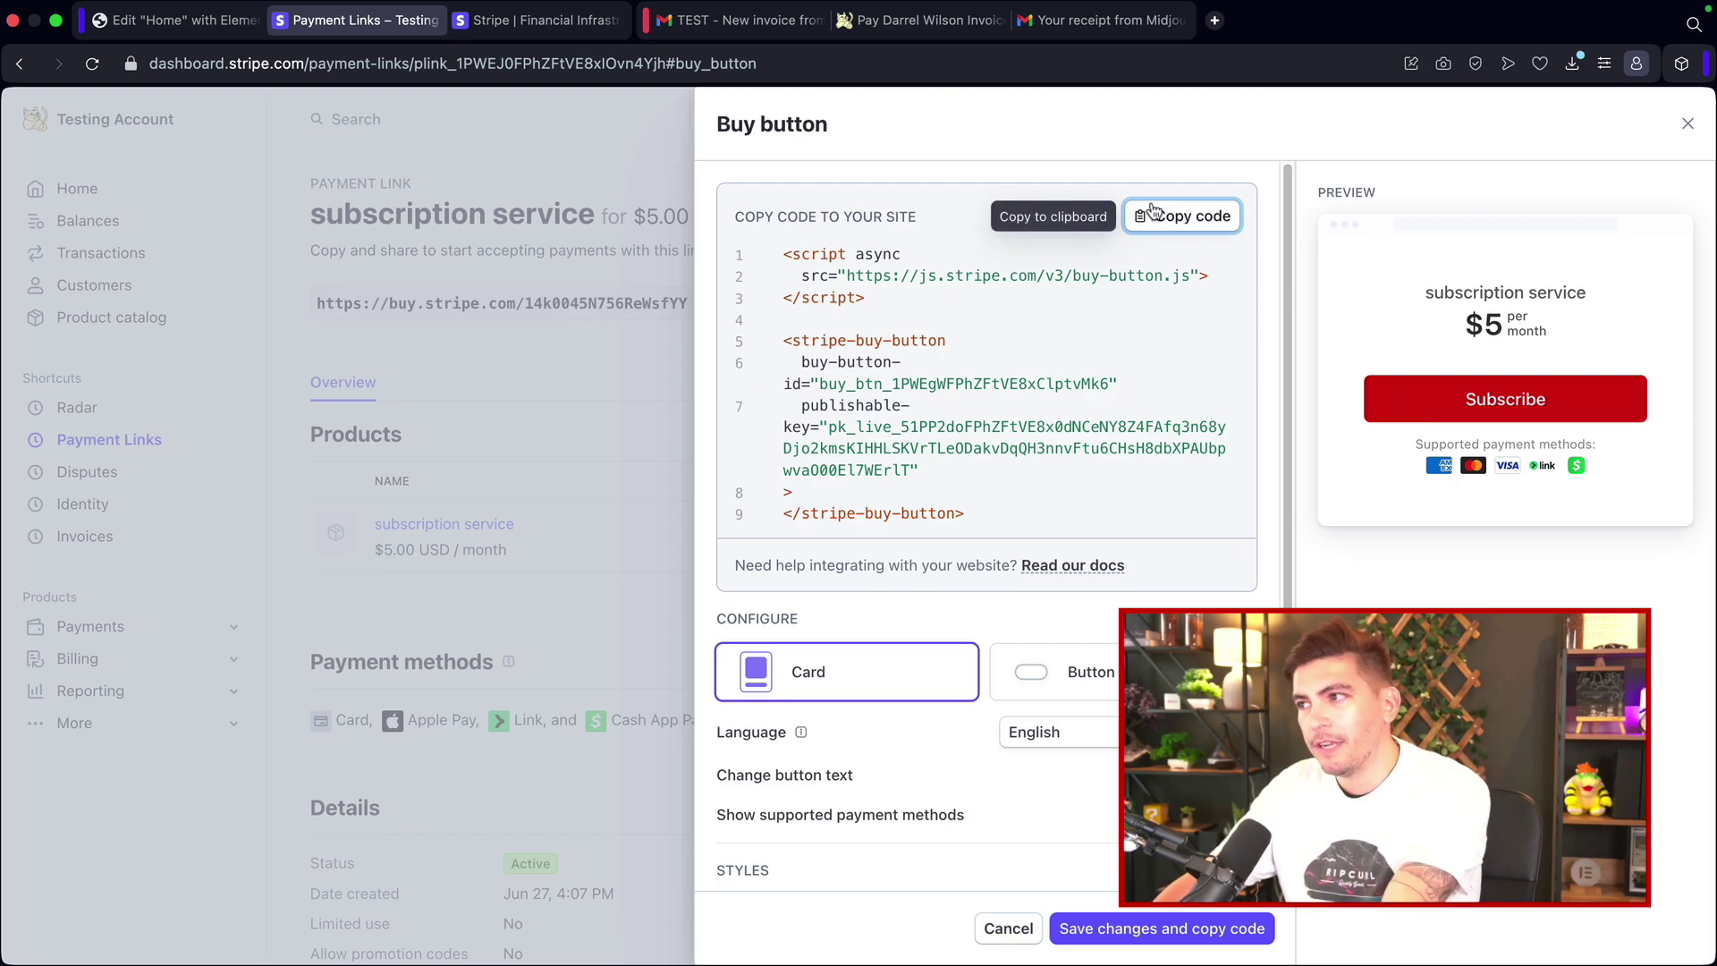
pyautogui.click(181, 27)
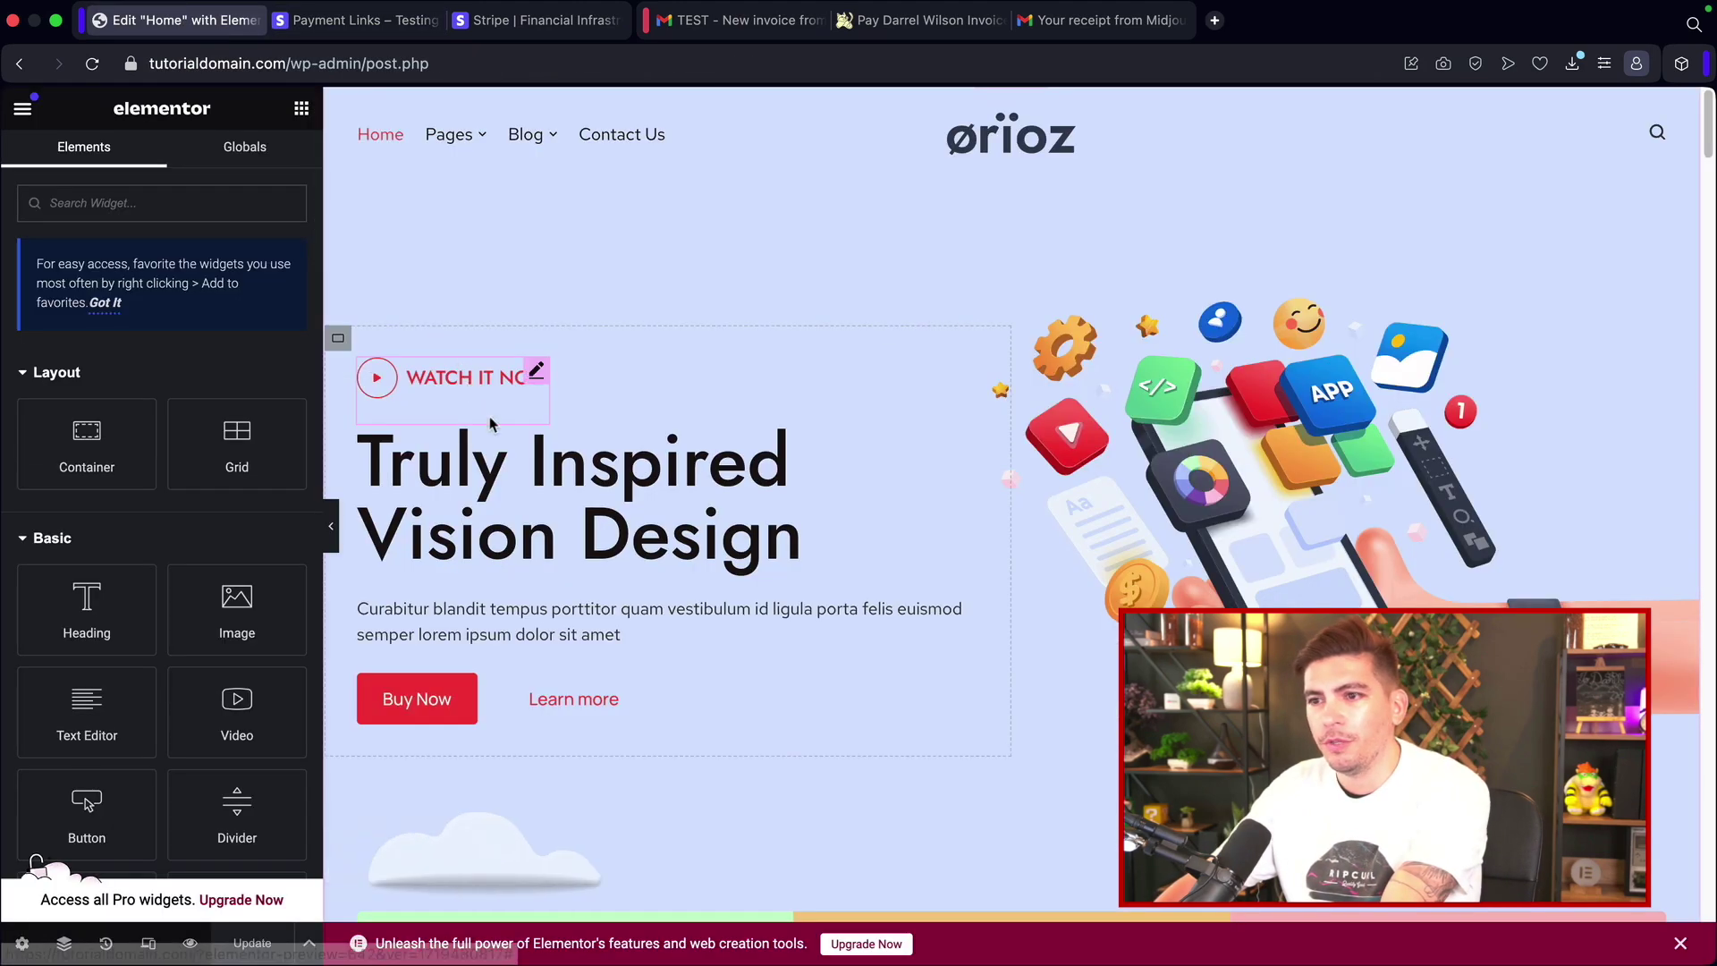
# Step: Add a single-column Flexbox section above the Featured Case Study section
pyautogui.scroll(-5, 614, 506)
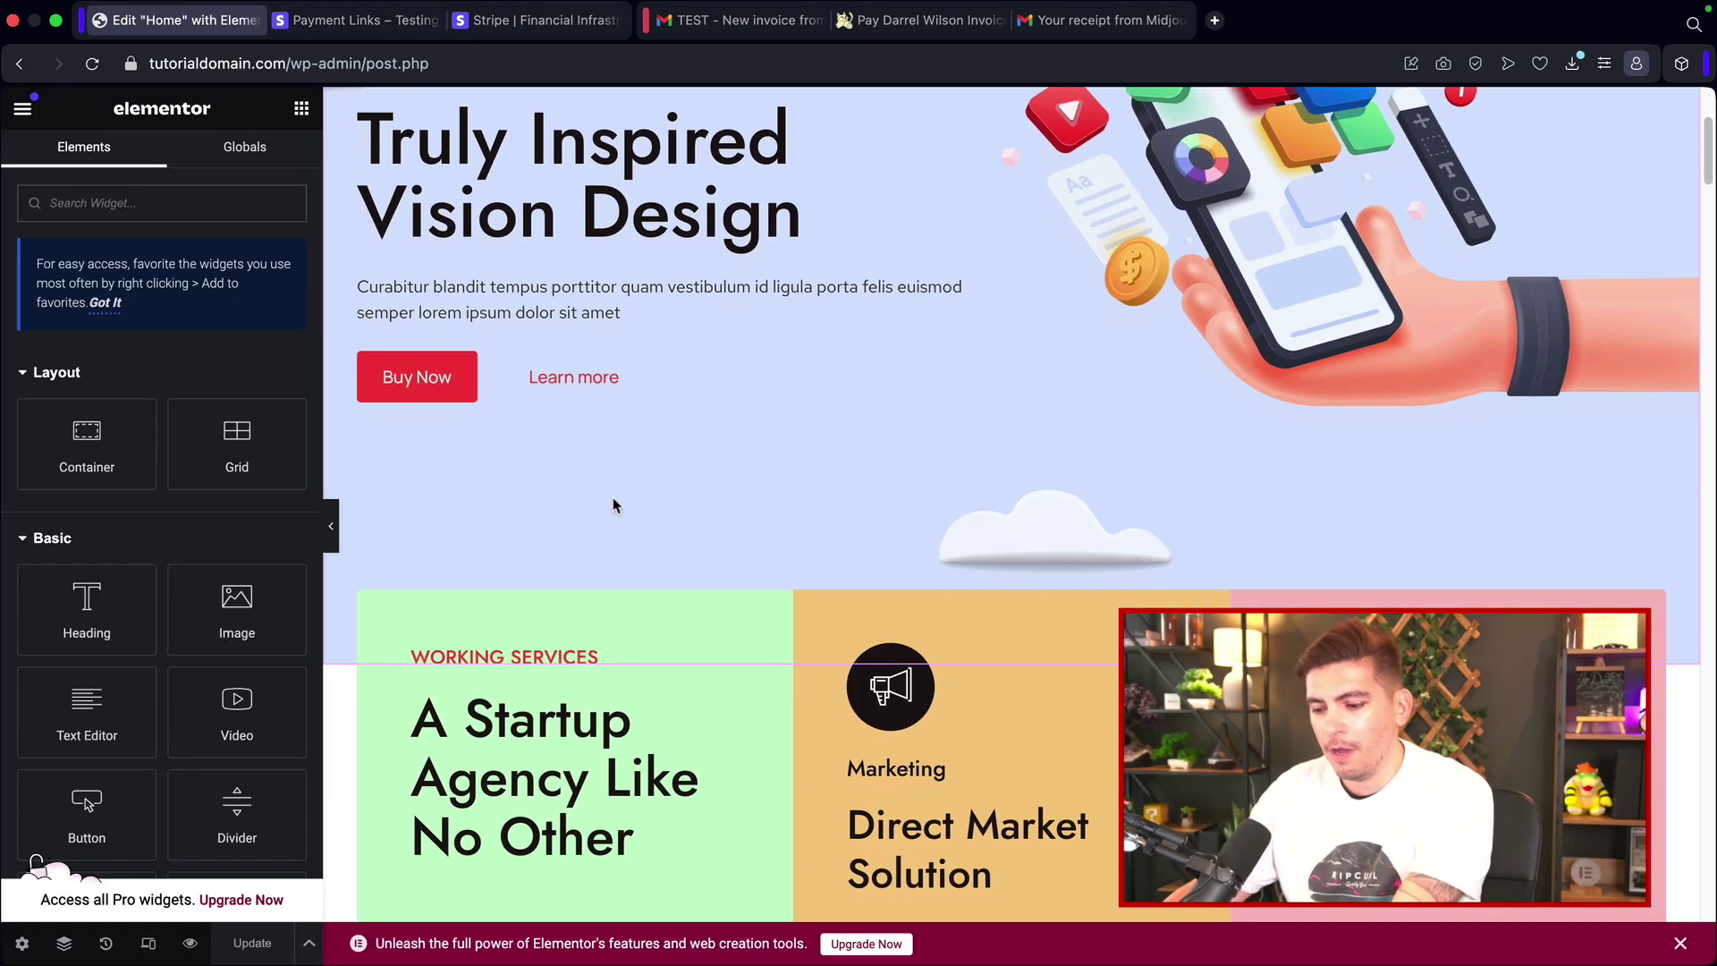
pyautogui.write('code')
pyautogui.scroll(-10, 686, 519)
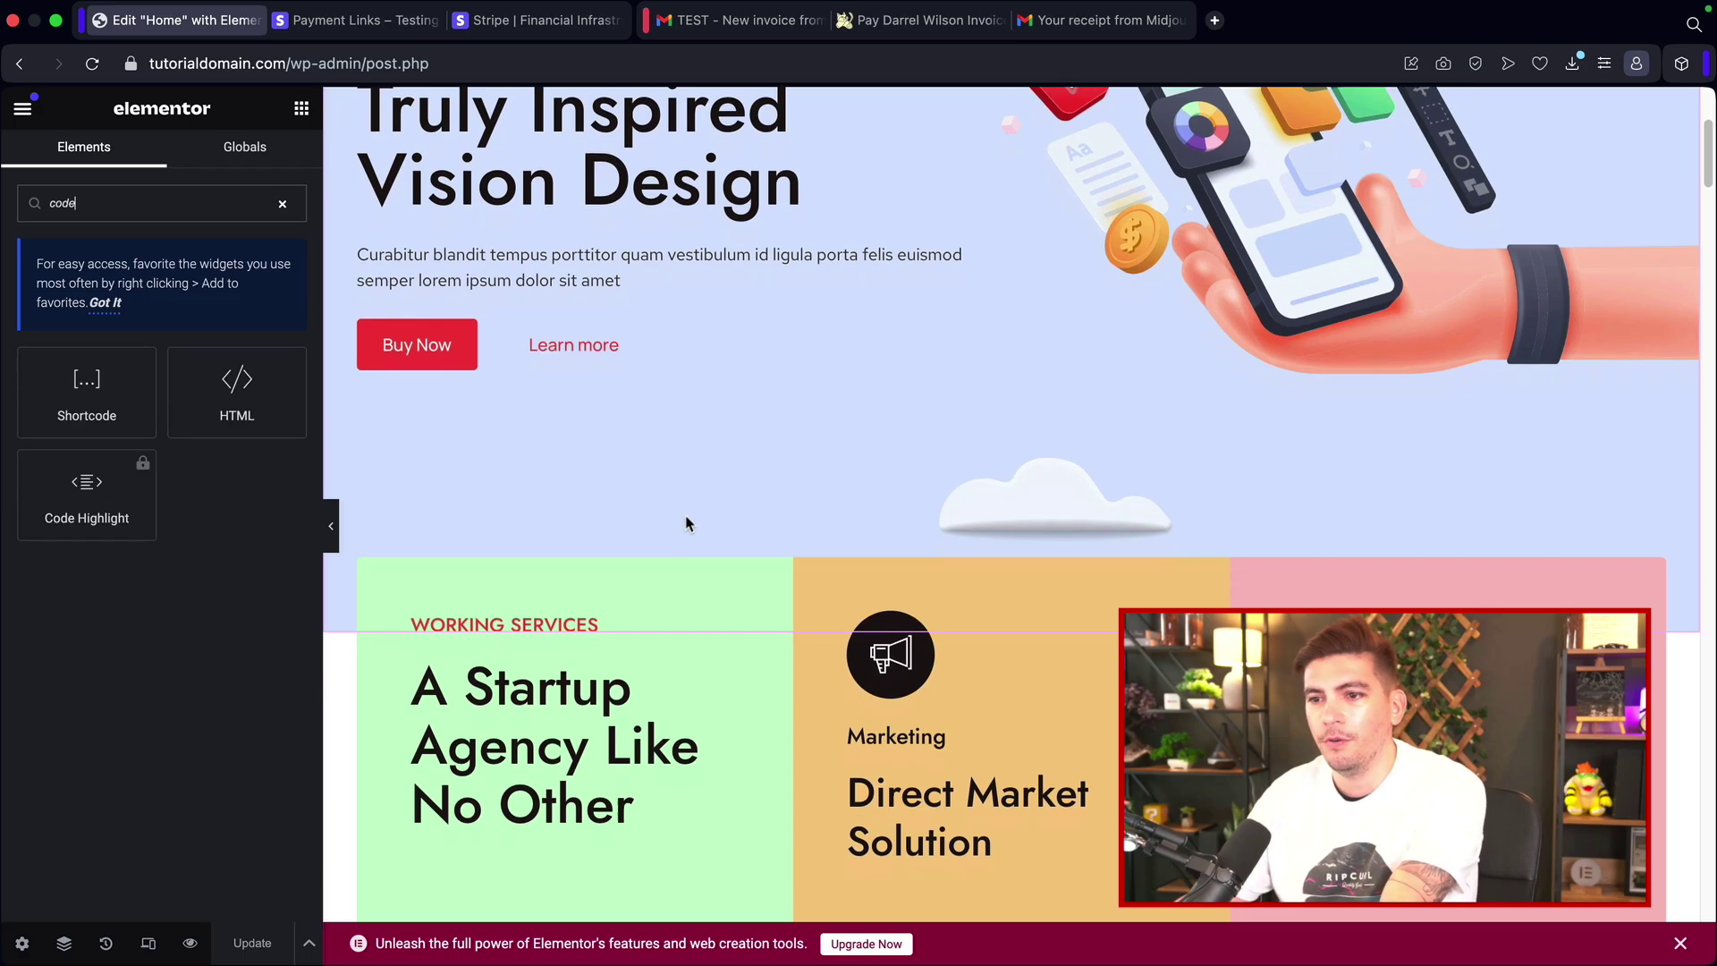
pyautogui.scroll(-2, 693, 491)
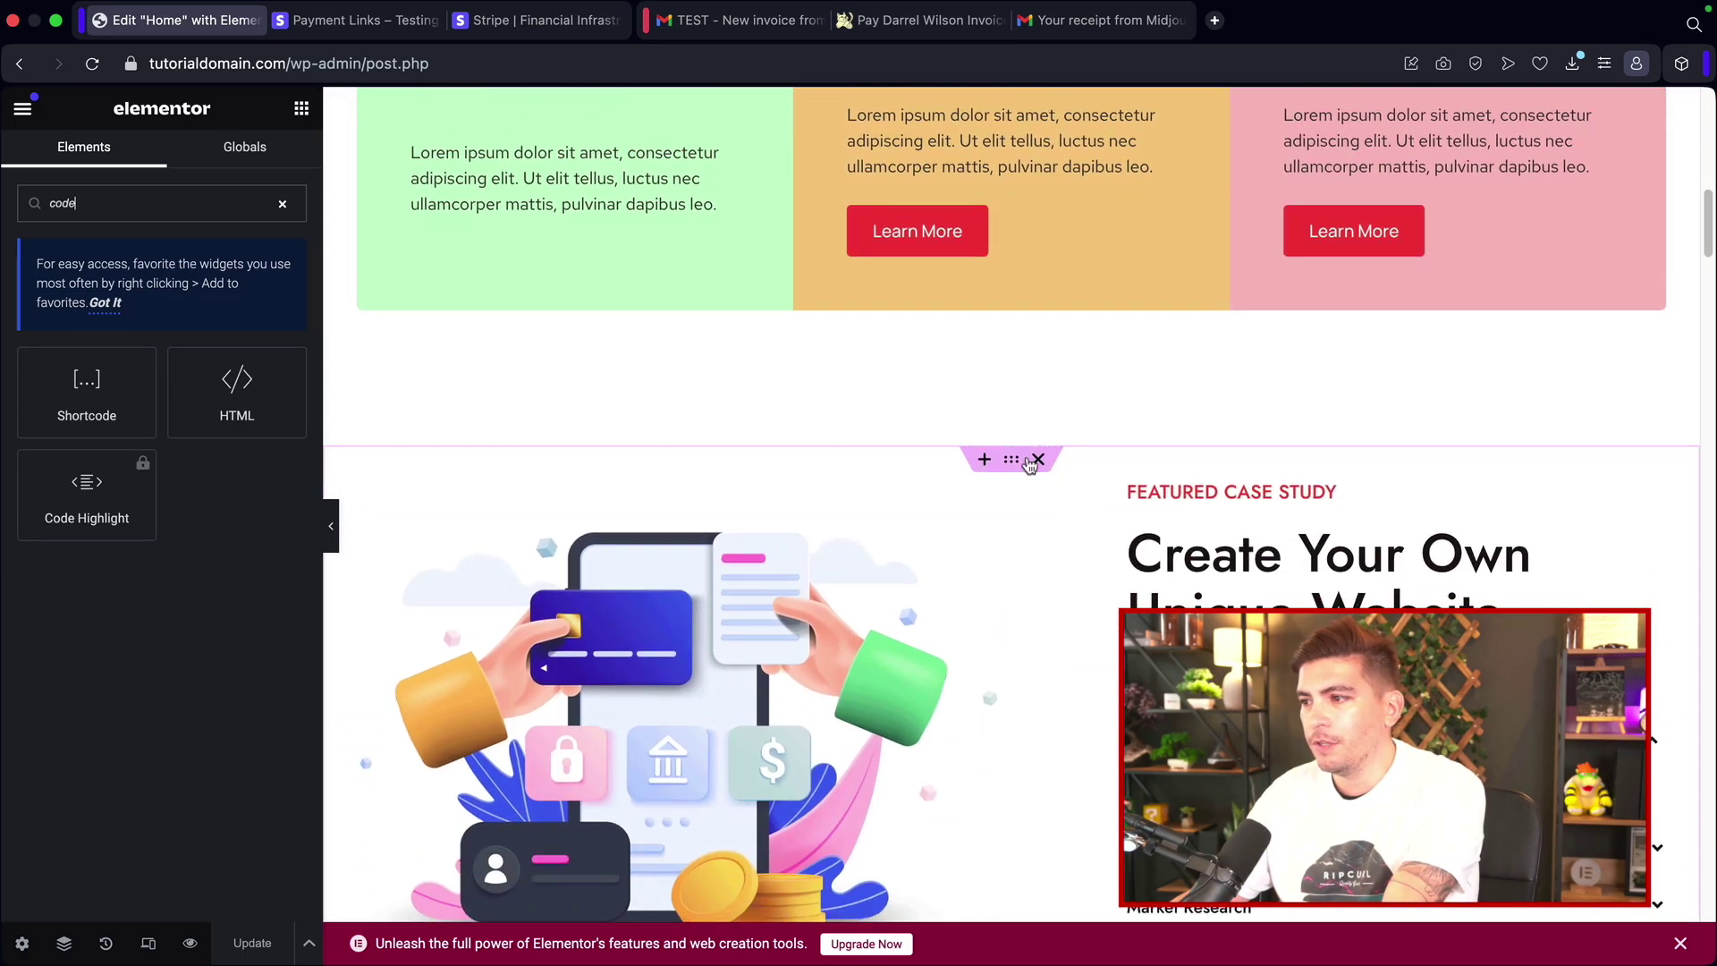
pyautogui.scroll(-2, 971, 366)
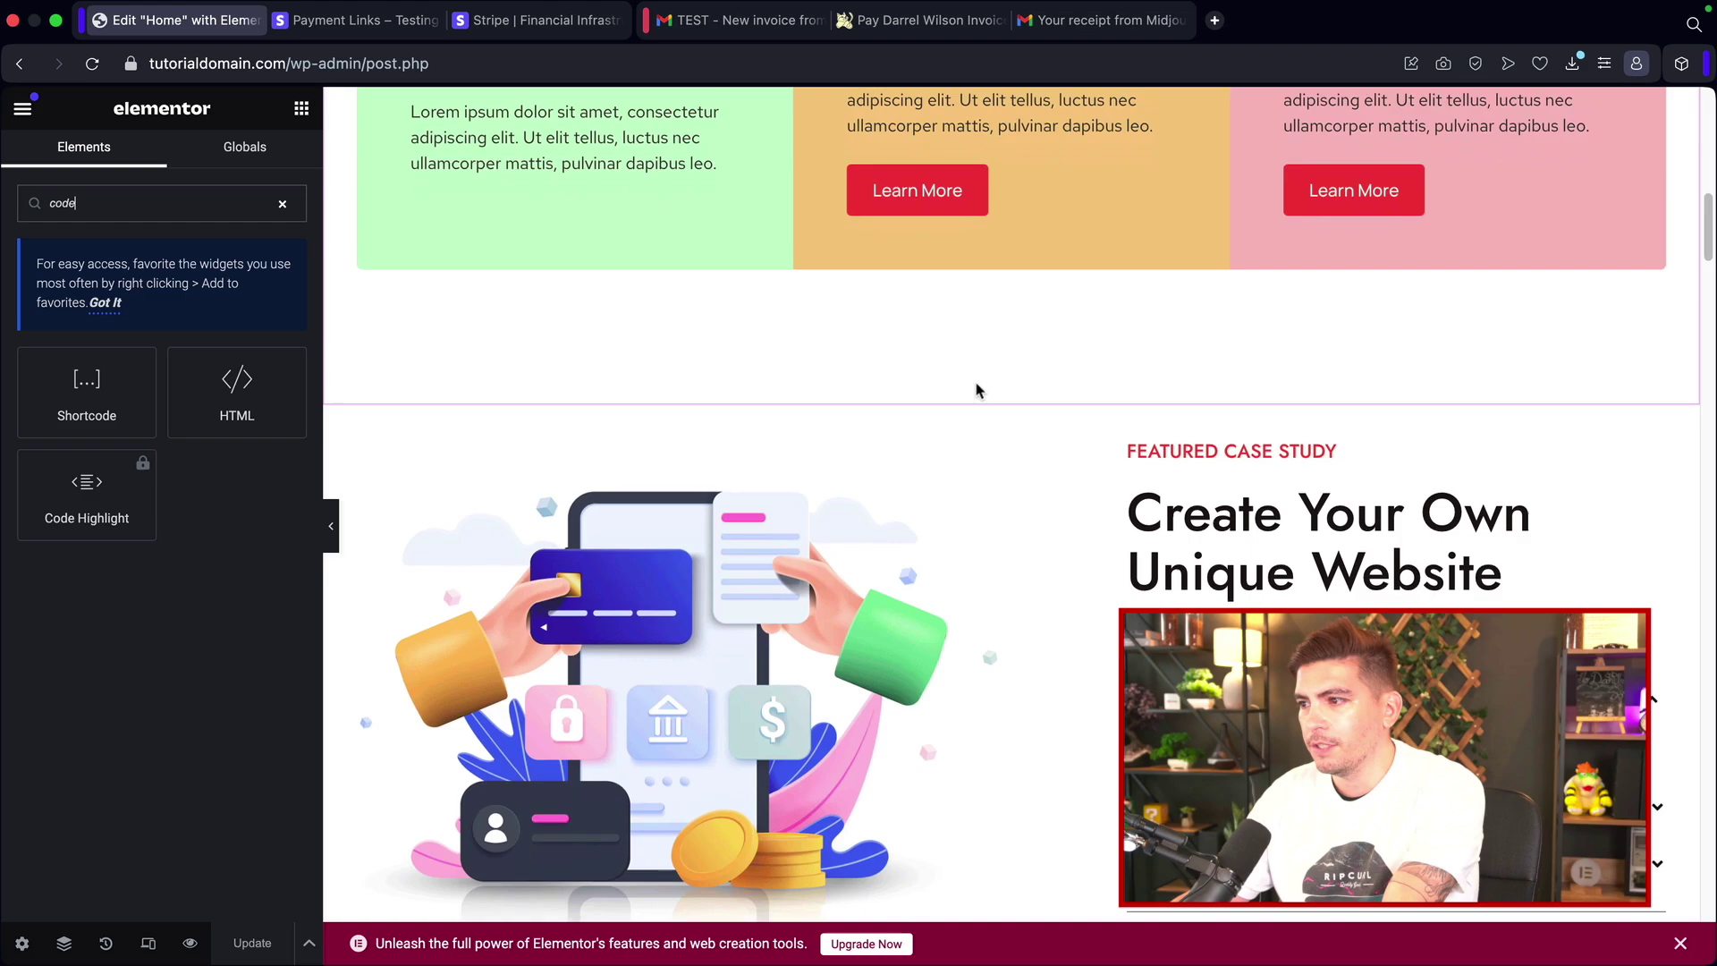
pyautogui.click(984, 354)
pyautogui.click(963, 430)
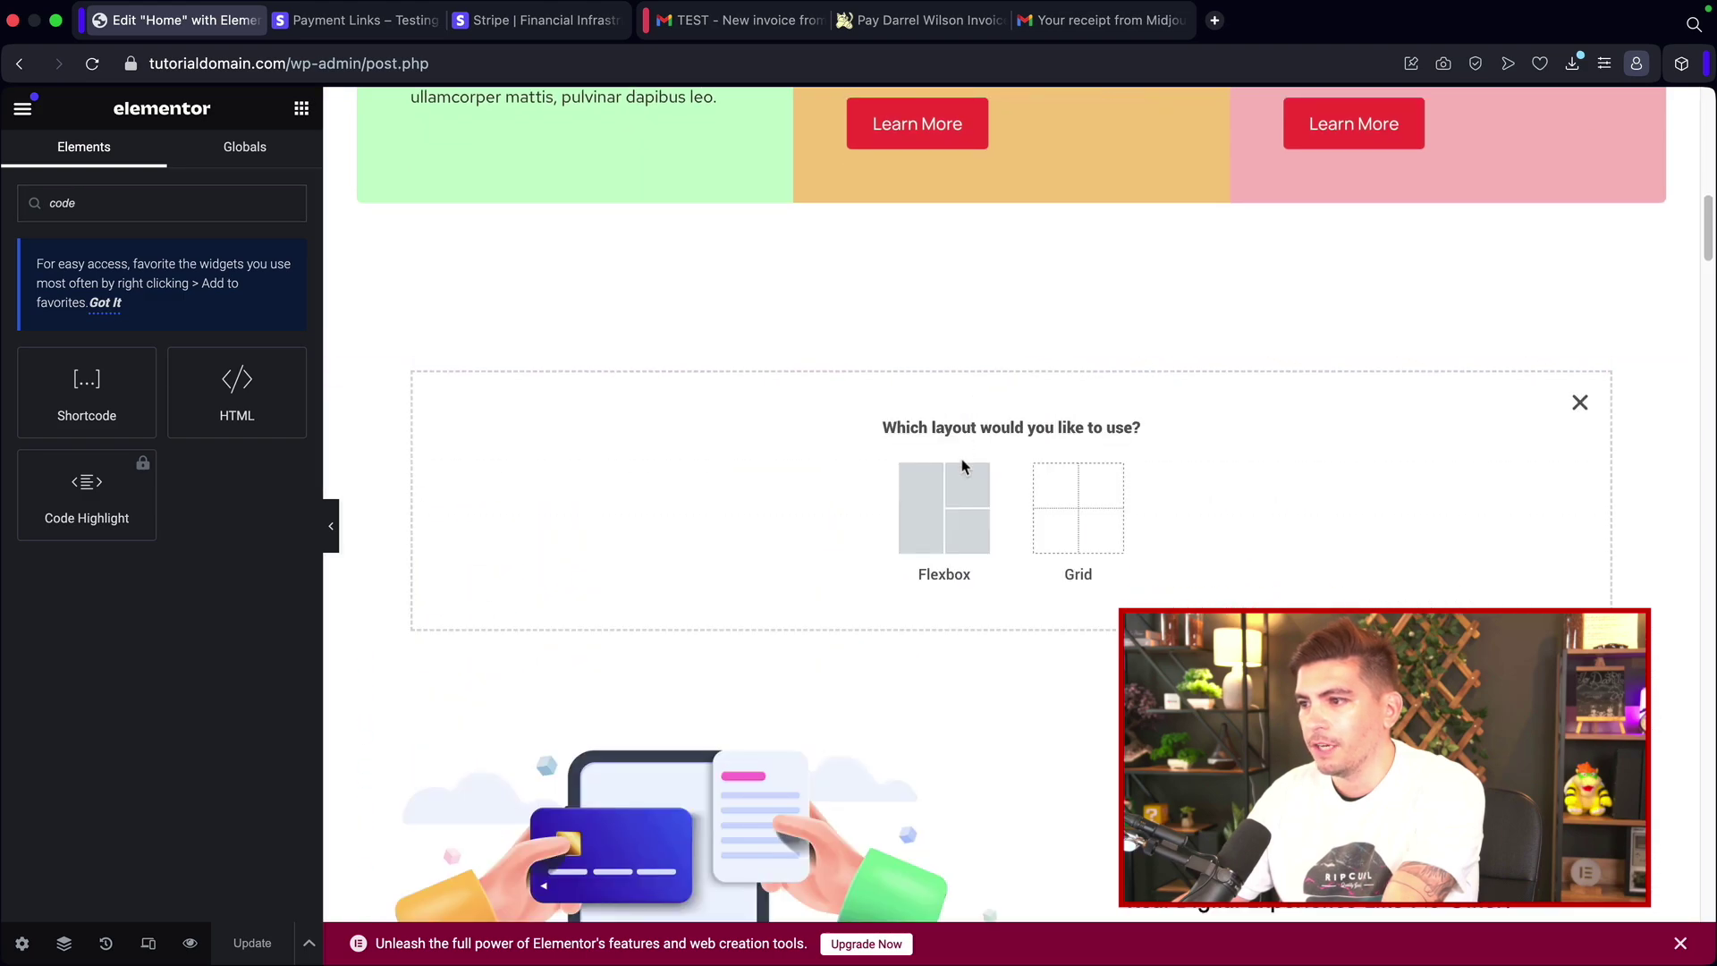
pyautogui.click(966, 491)
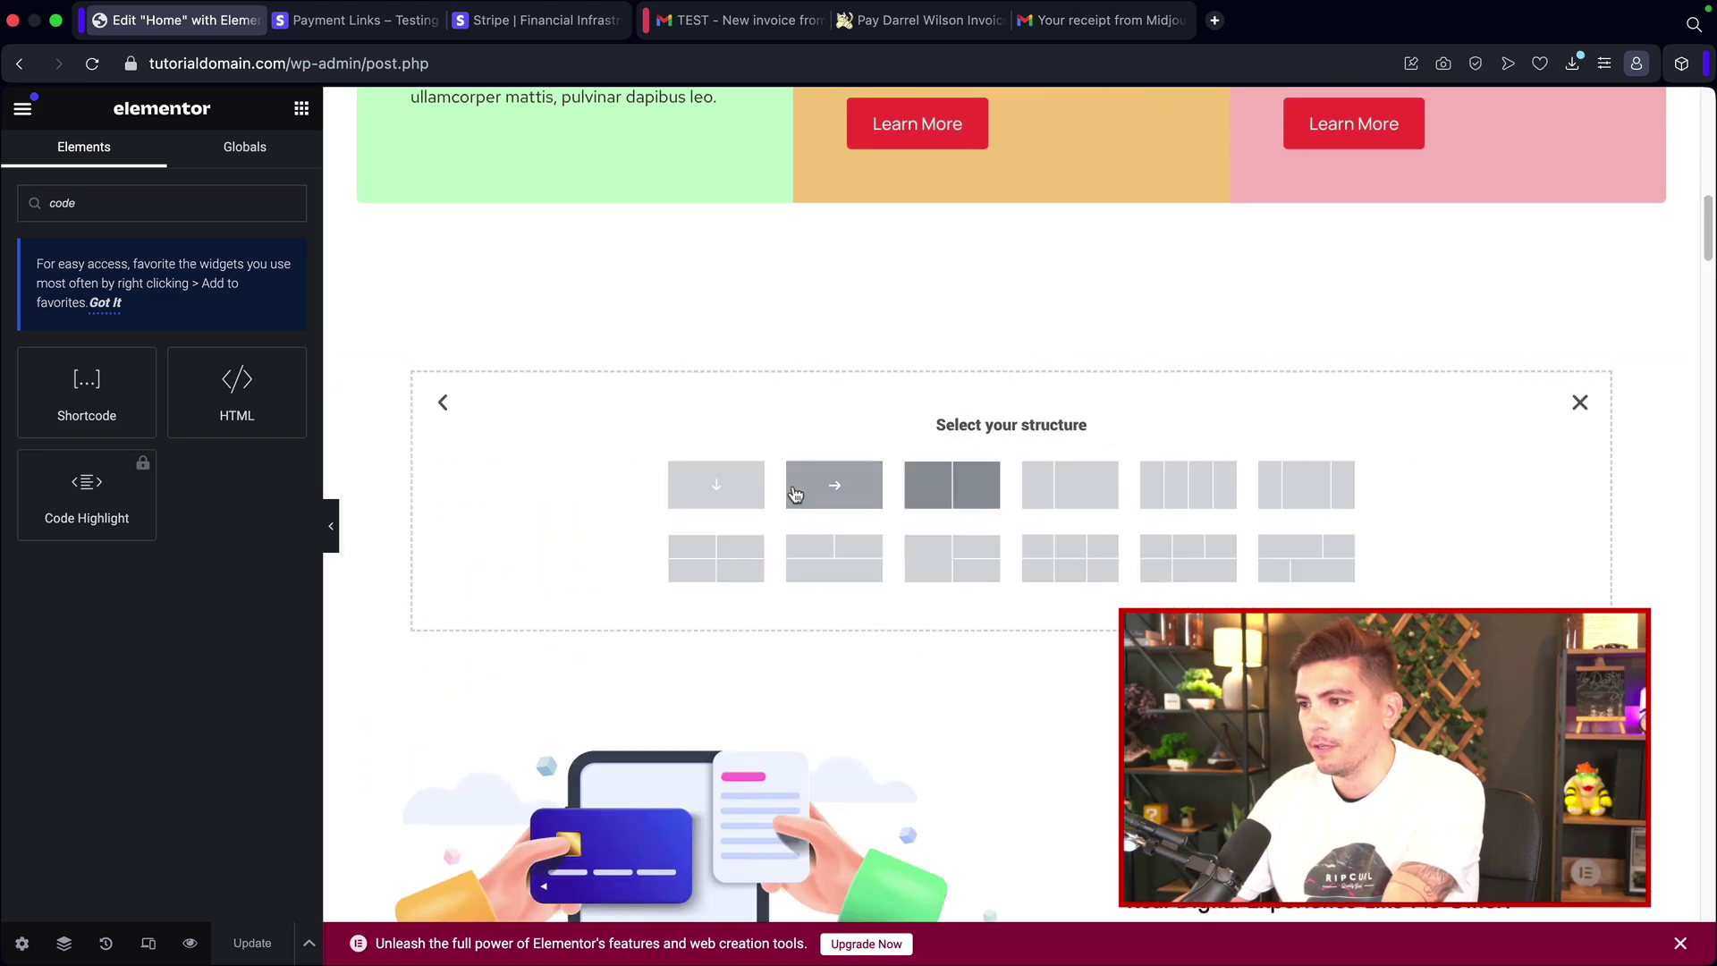
pyautogui.click(730, 494)
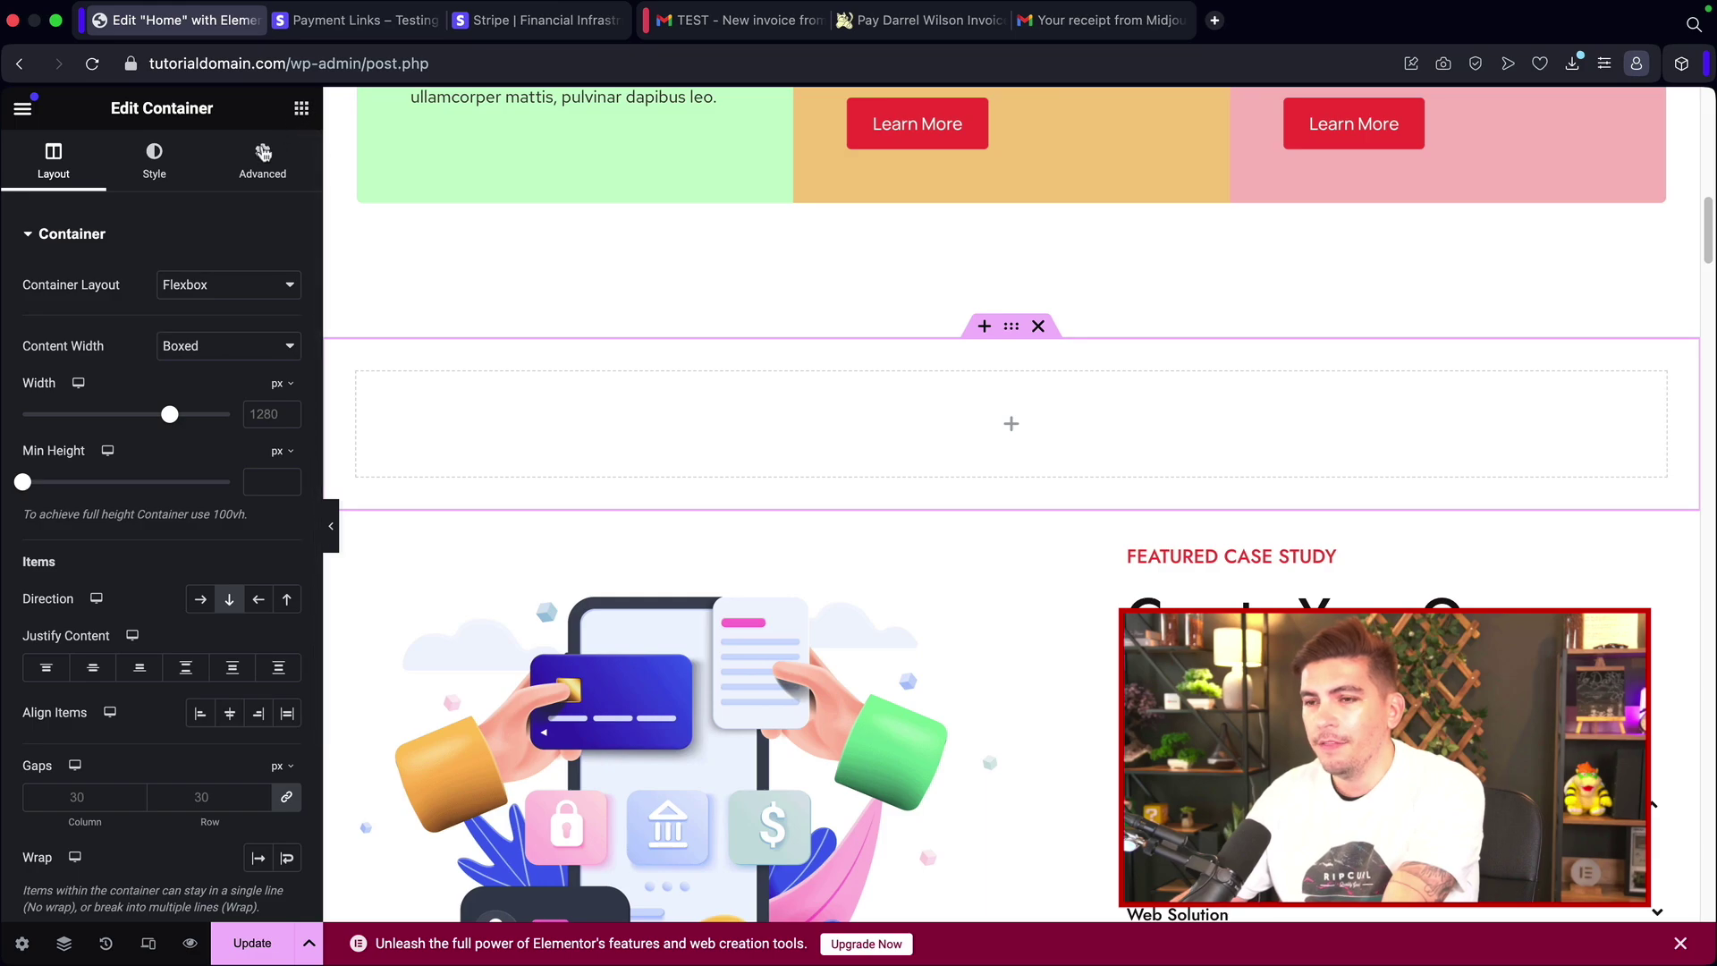
# Step: Drop an HTML widget into the new container and paste in the Stripe buy button code
pyautogui.click(301, 109)
pyautogui.write('code')
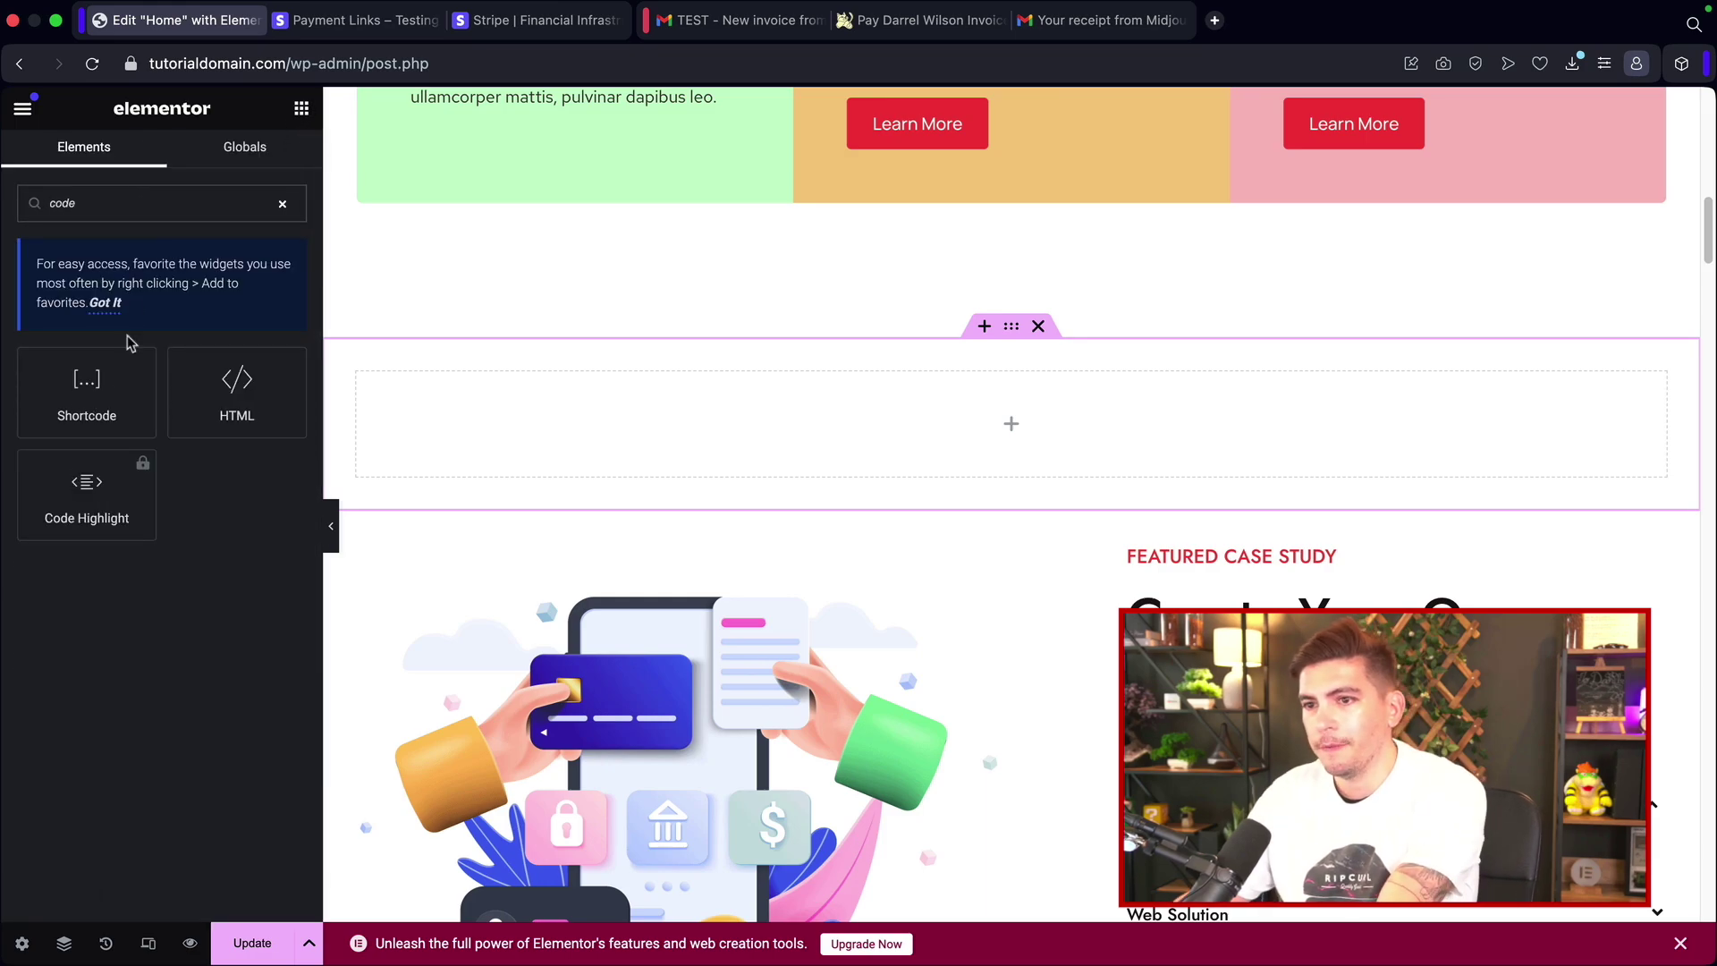
pyautogui.moveTo(288, 404); pyautogui.dragTo(697, 382)
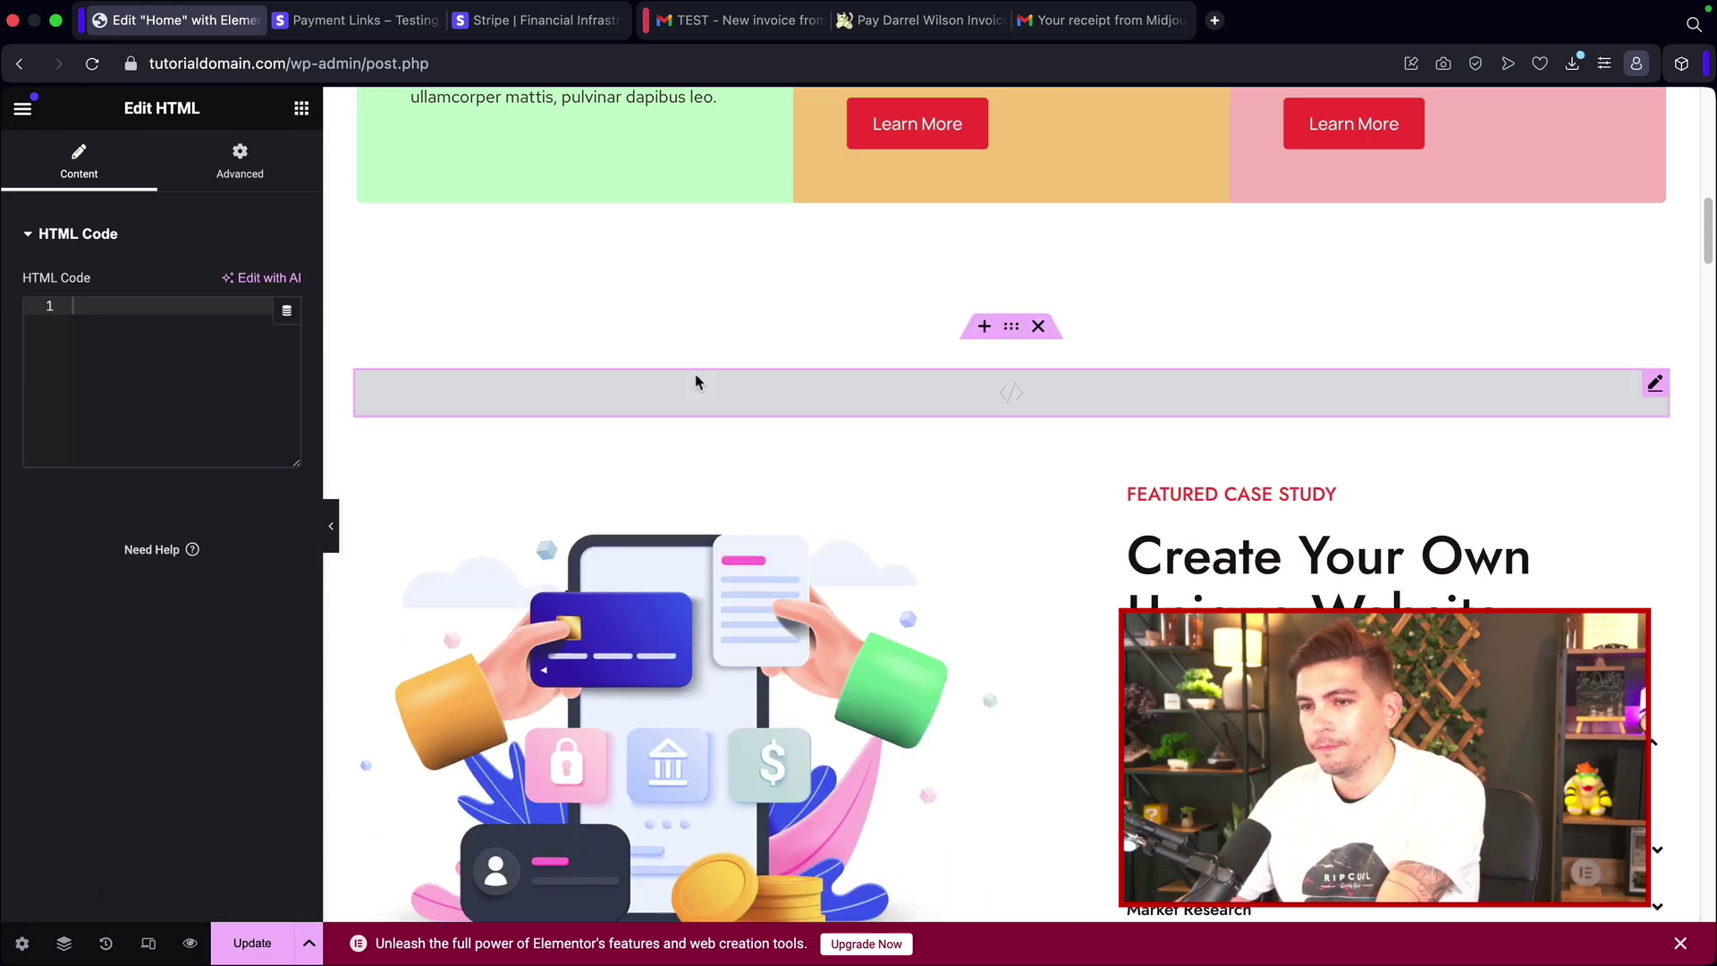
pyautogui.rightClick(118, 309)
pyautogui.click(156, 468)
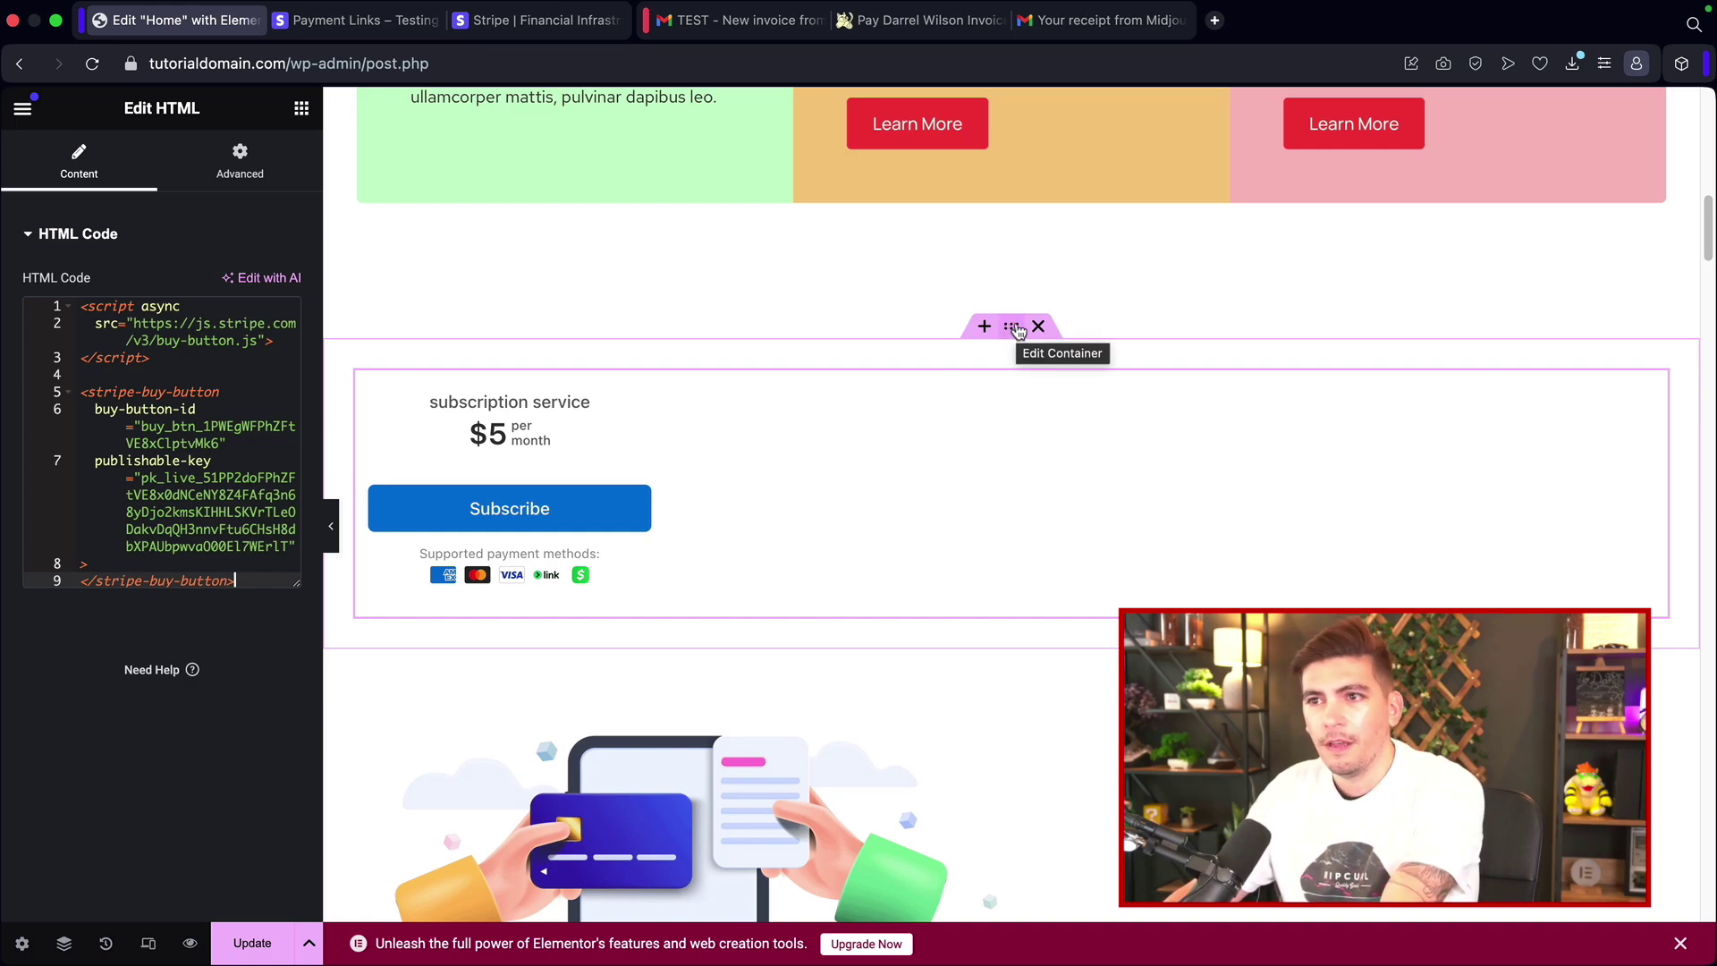
# Step: Set the buy button widget's Align Self to Center
pyautogui.click(240, 159)
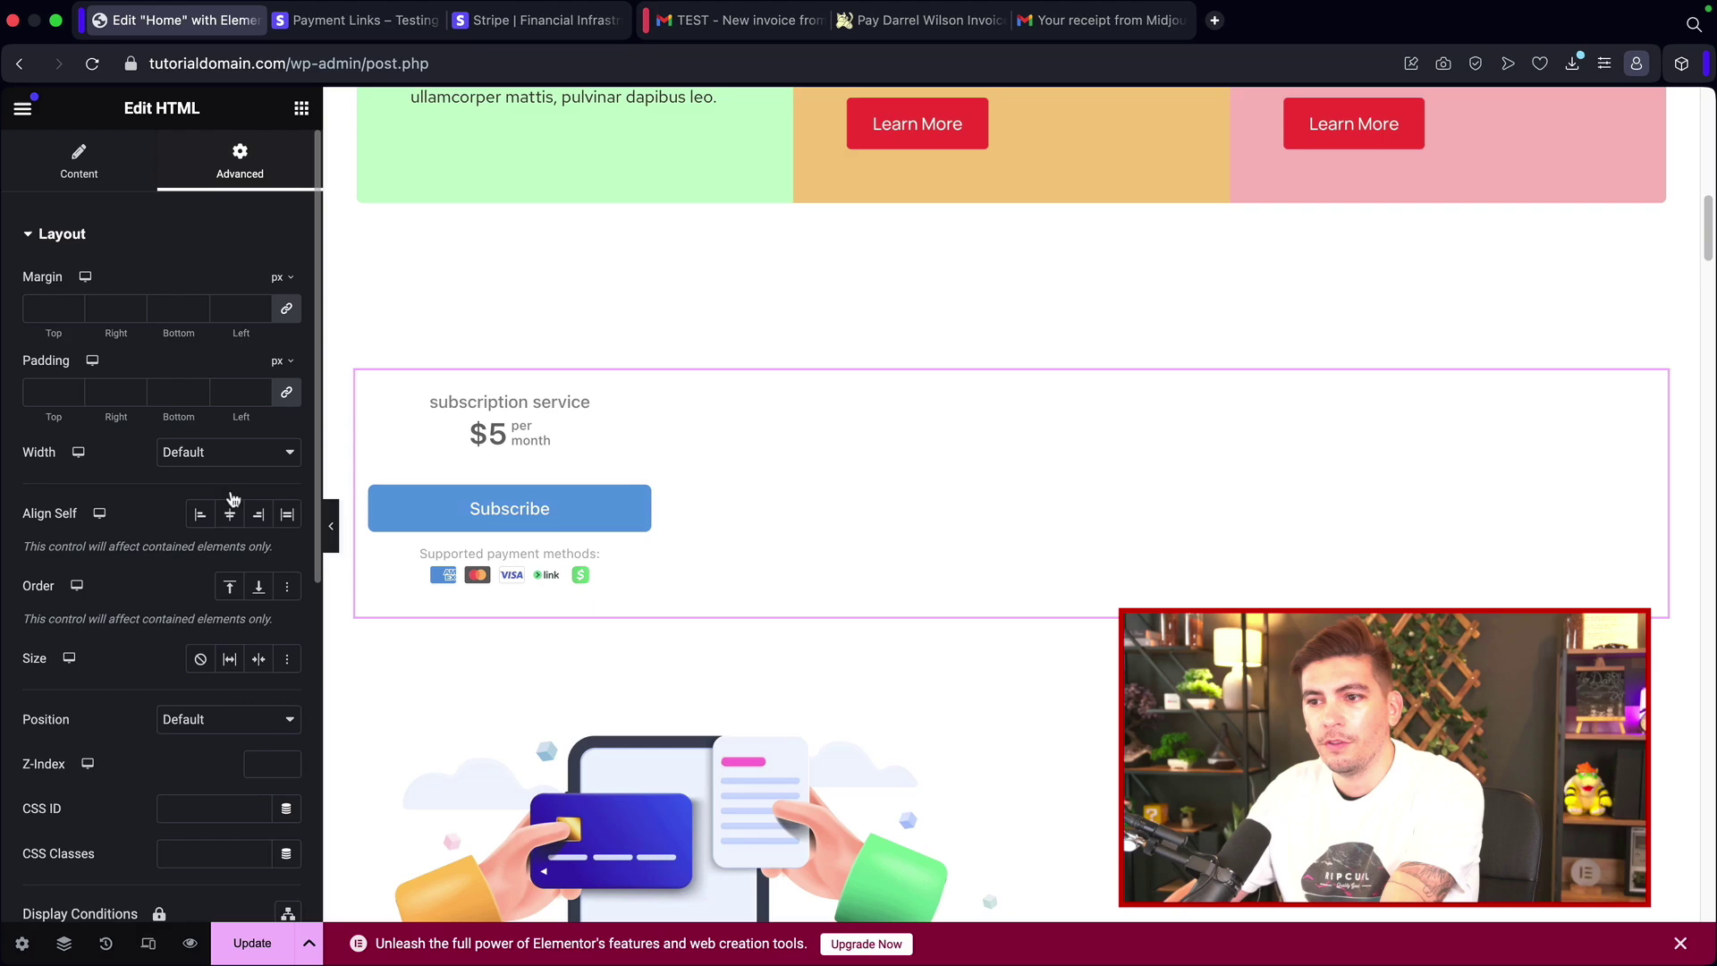
pyautogui.click(229, 514)
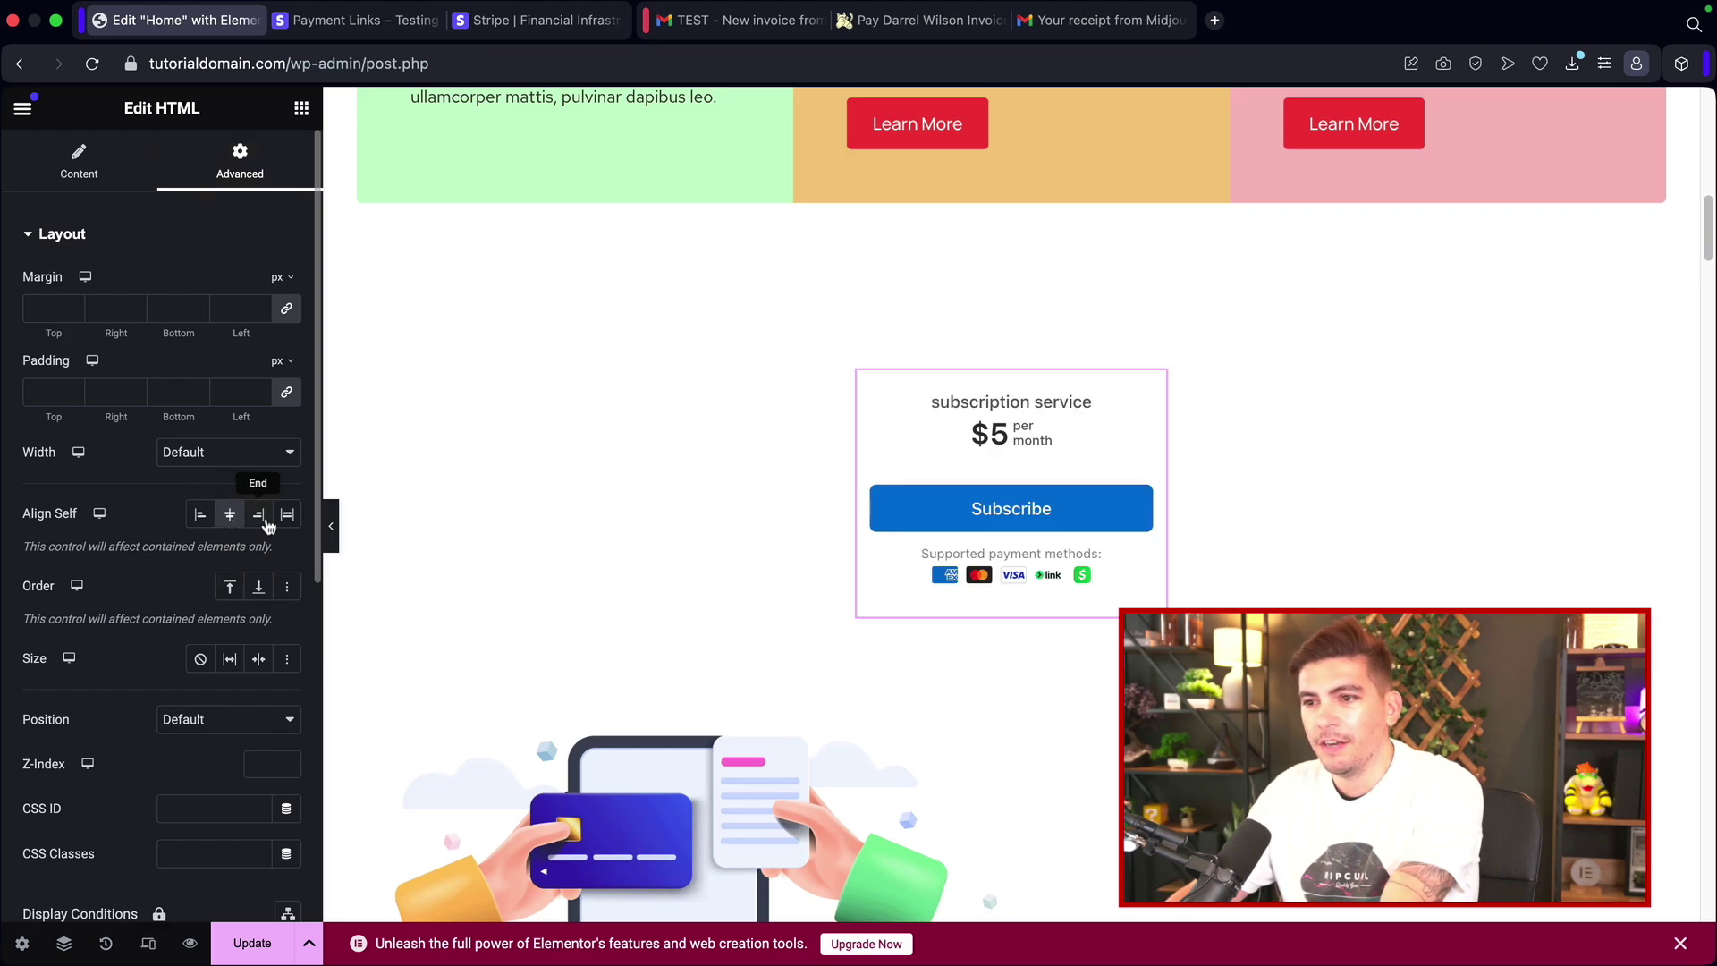
pyautogui.click(265, 519)
pyautogui.click(229, 516)
pyautogui.click(200, 516)
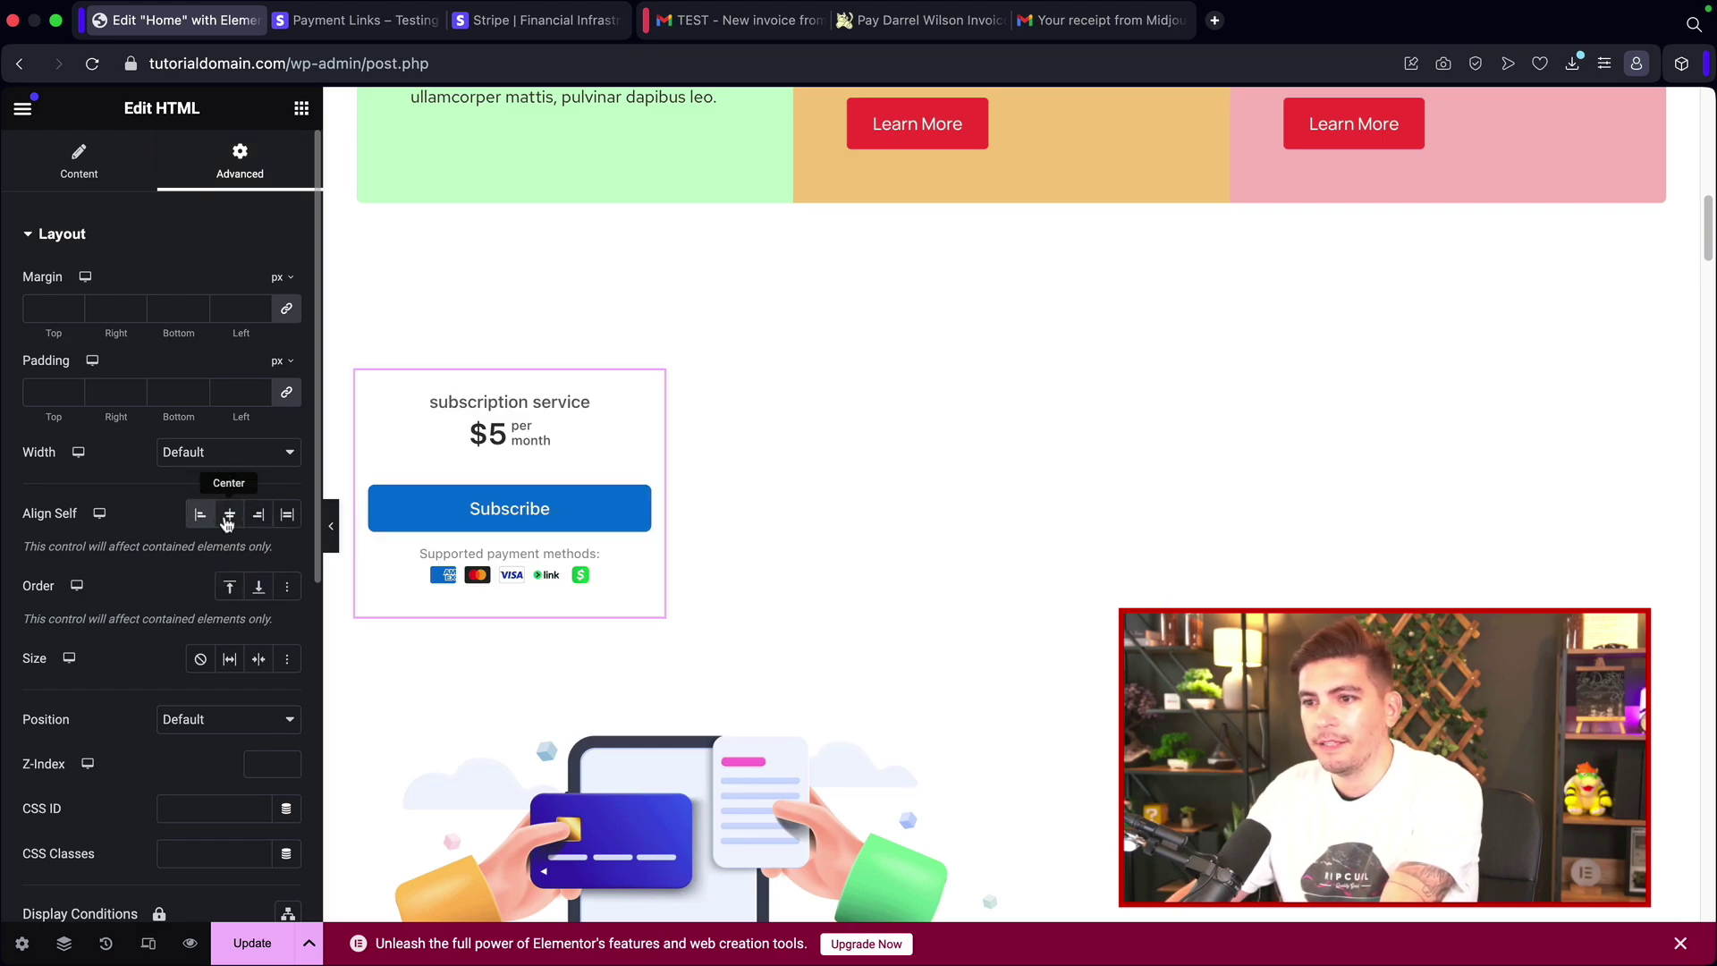
pyautogui.click(229, 516)
# Step: Add a heading reading 'Subscribe To Service' above the buy button, with center alignment
pyautogui.click(302, 109)
pyautogui.moveTo(87, 608); pyautogui.dragTo(980, 376)
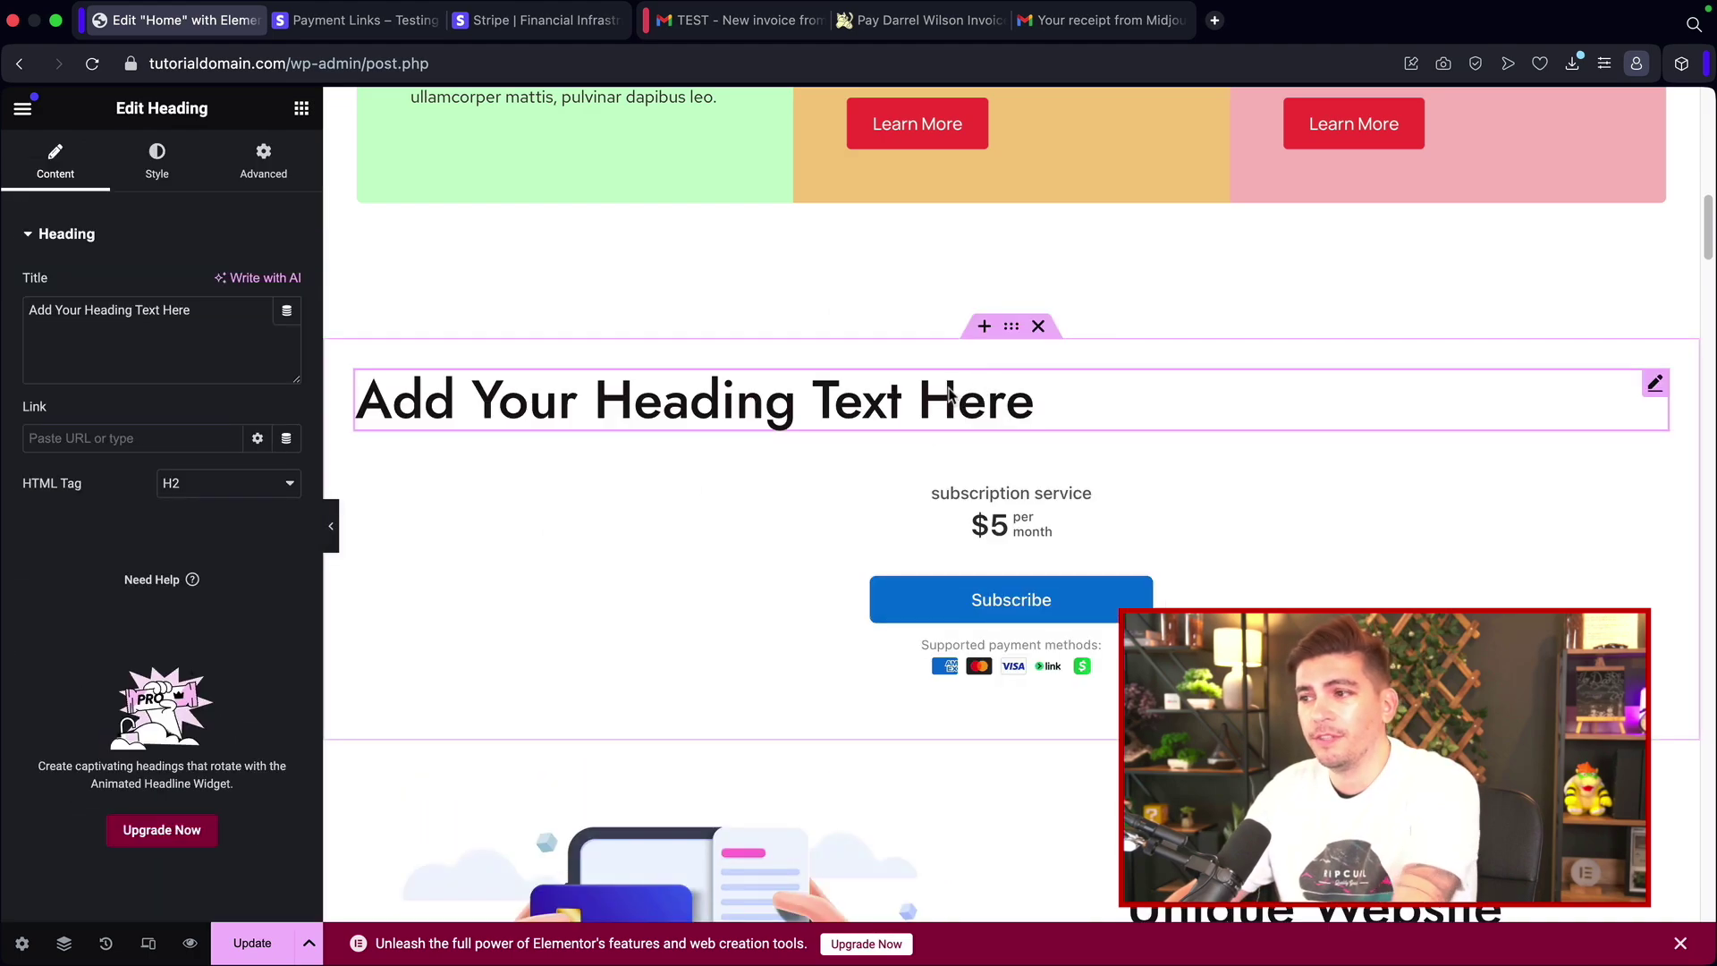
pyautogui.click(57, 325)
pyautogui.hotkey('alt', 'shift', 'Left')
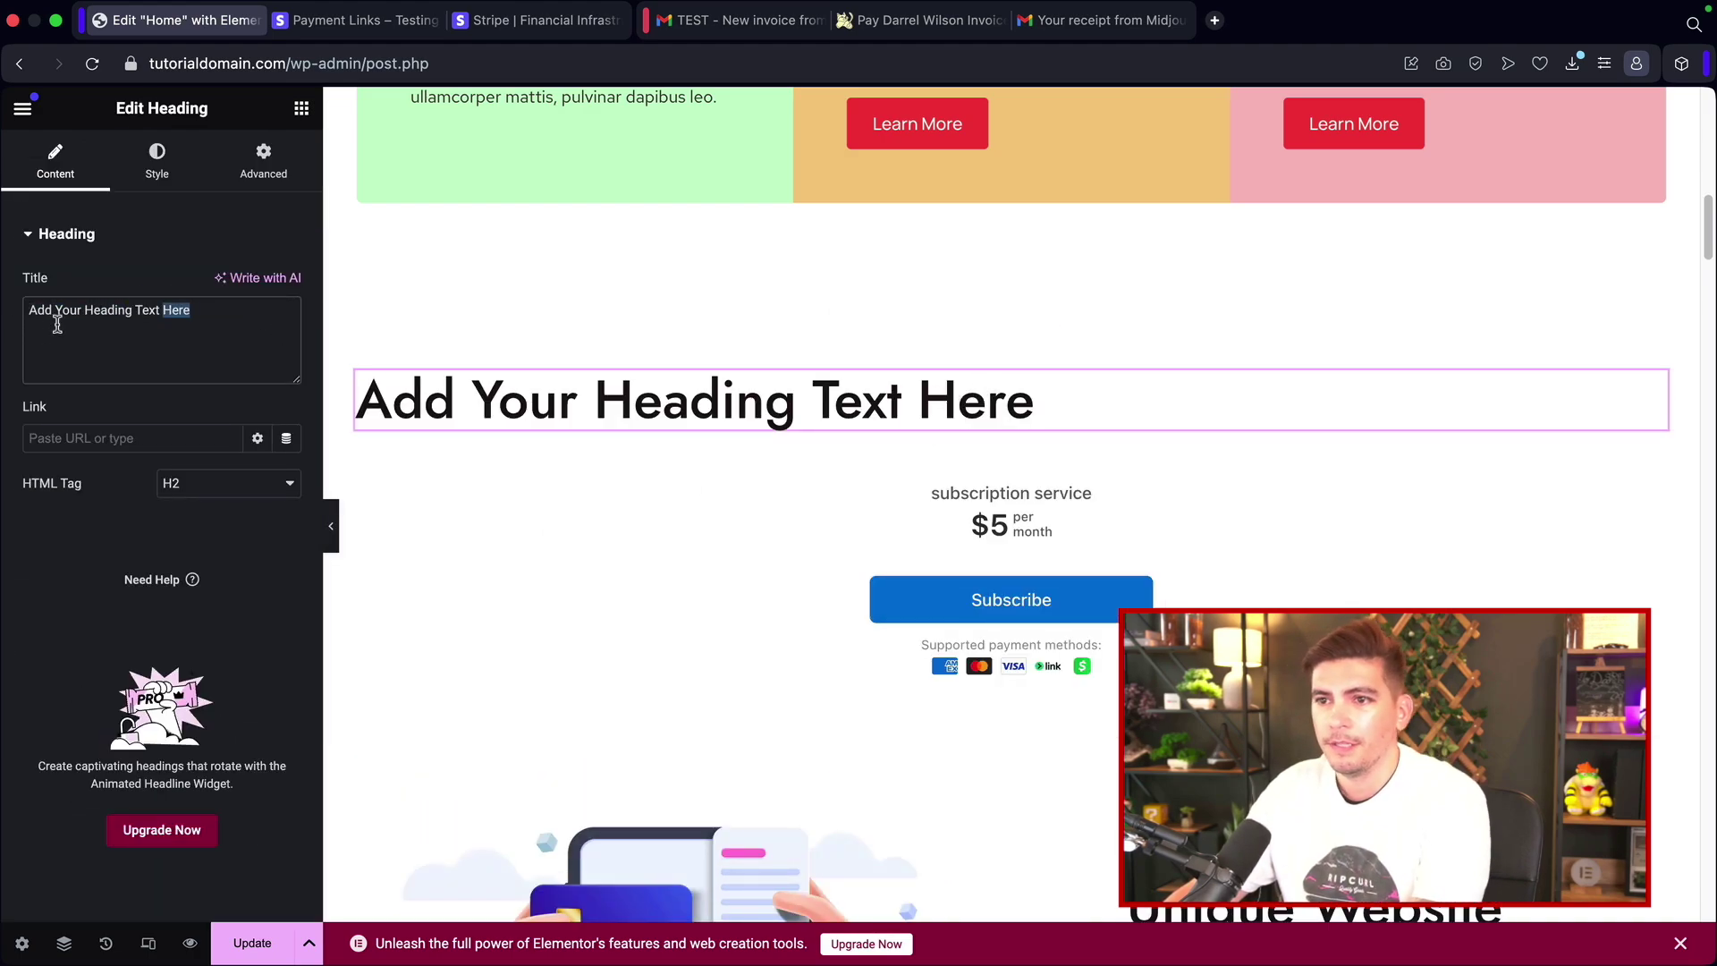
pyautogui.press('super+a')
pyautogui.write('Subscrier')
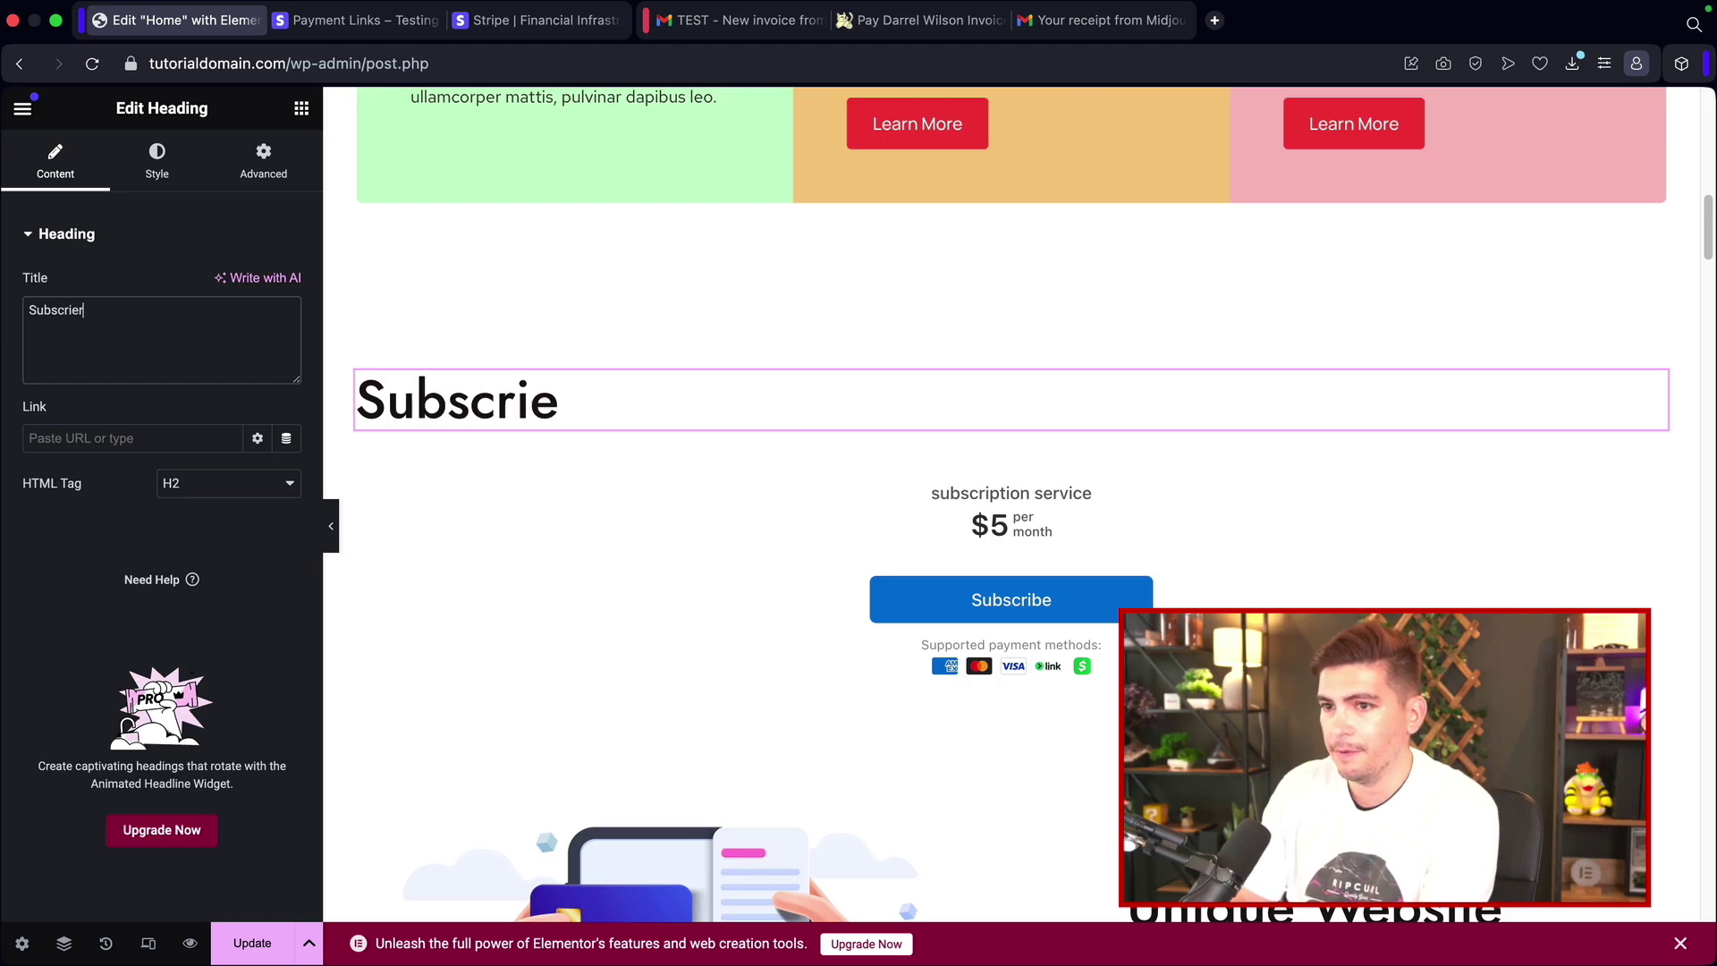
pyautogui.press('BackSpace')
pyautogui.press('BackSpace')
pyautogui.press('BackSpace')
pyautogui.write('ibe To Service')
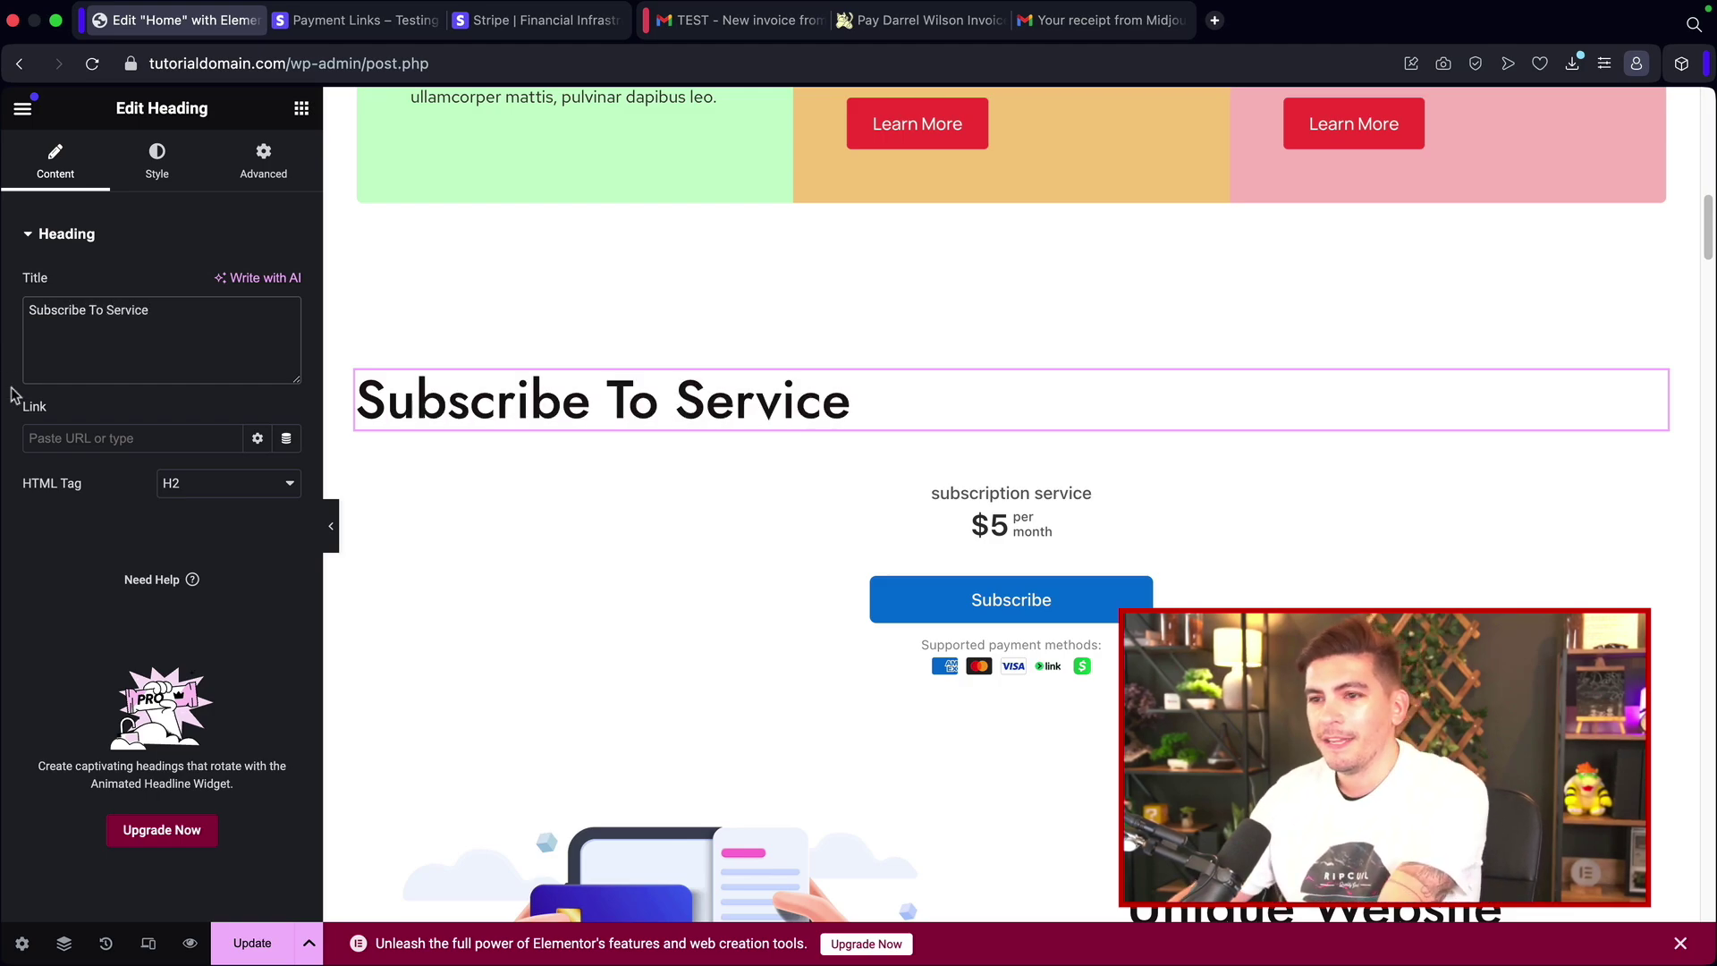
pyautogui.click(158, 172)
pyautogui.click(229, 285)
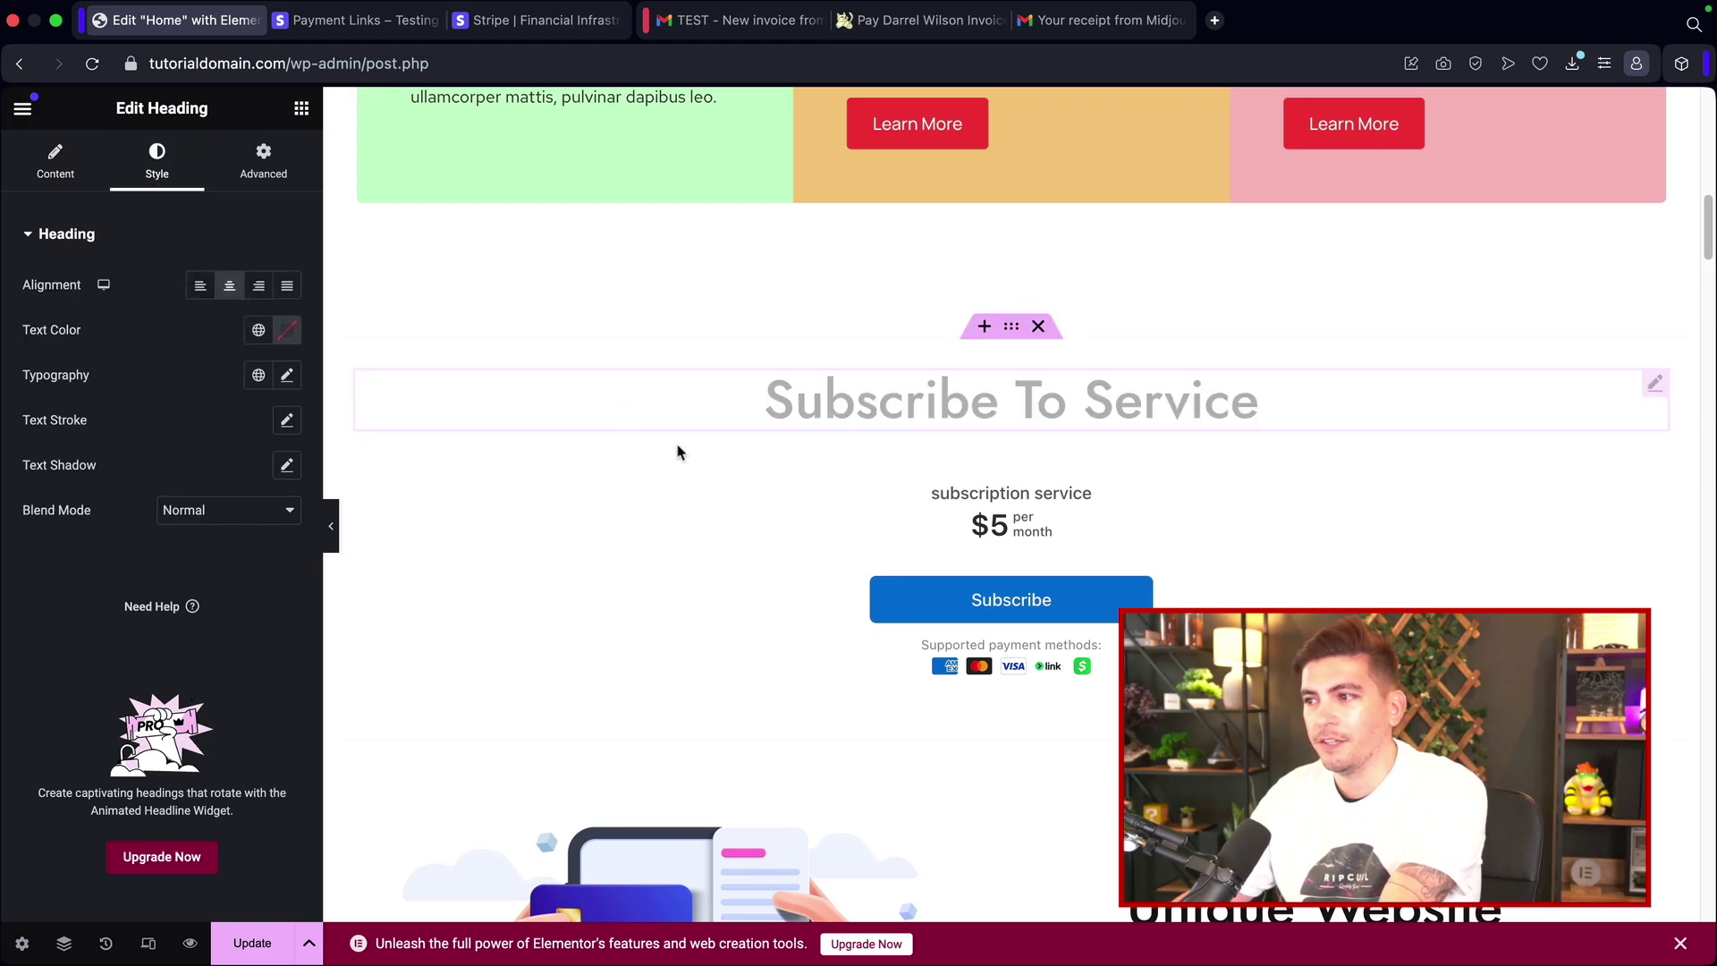